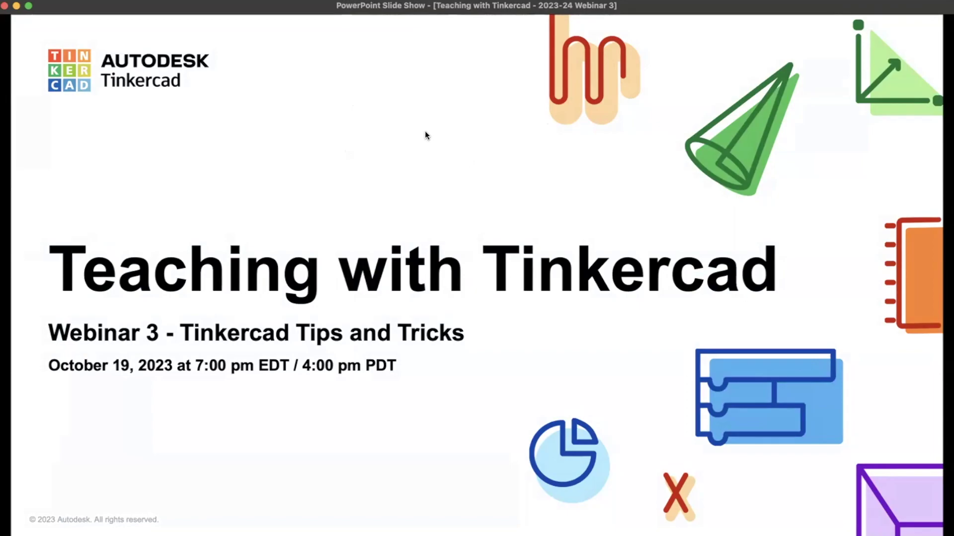
{"action": "left_click", "coordinate": [394, 140]}
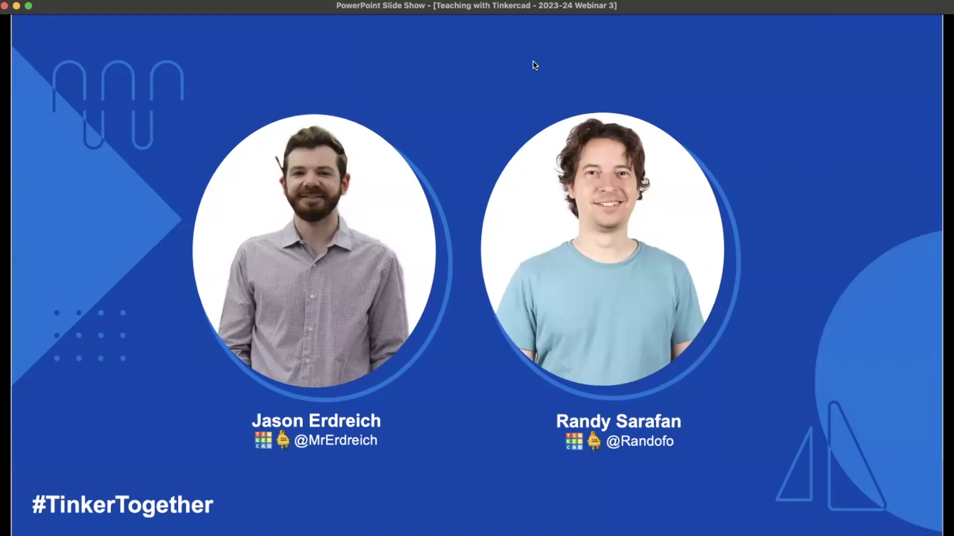
{"action": "left_click", "coordinate": [498, 49]}
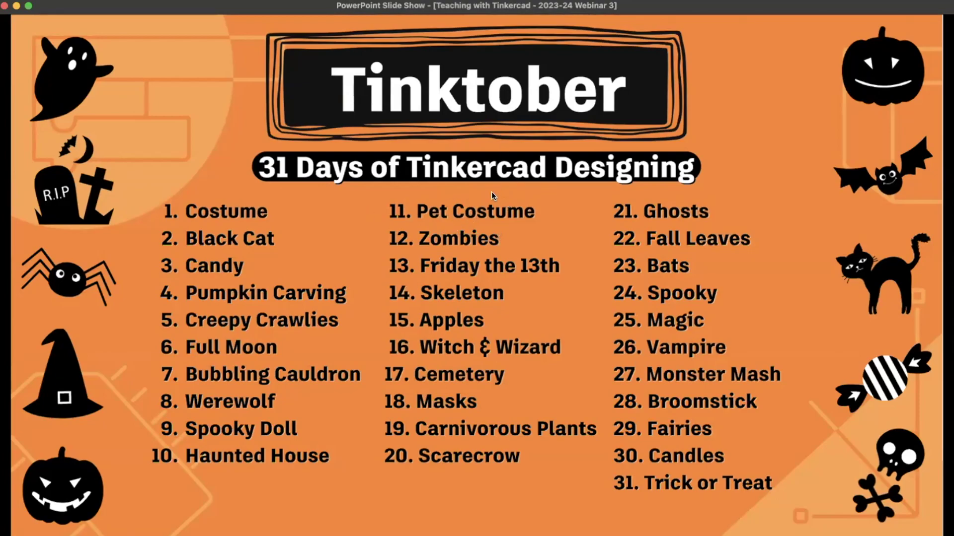
{"action": "left_click", "coordinate": [470, 208]}
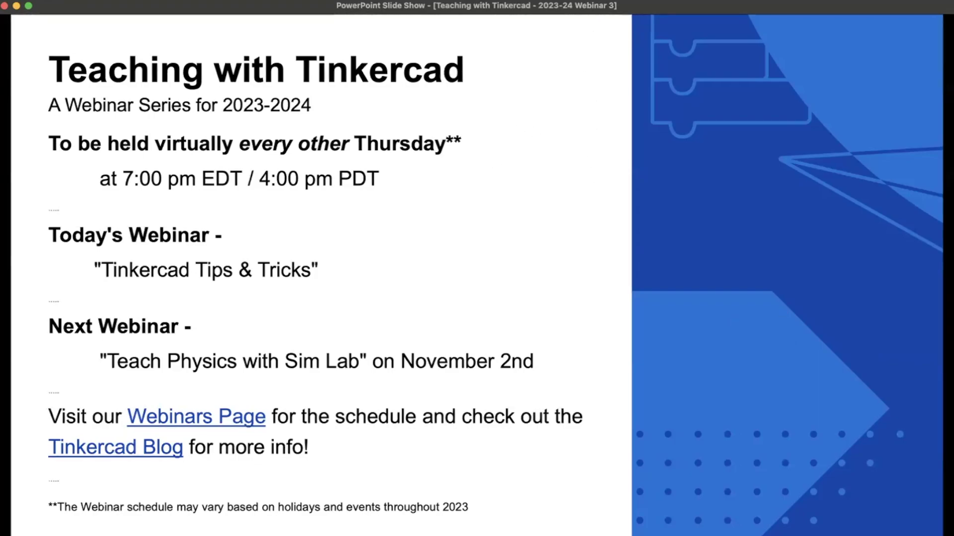
{"action": "key", "text": "Right"}
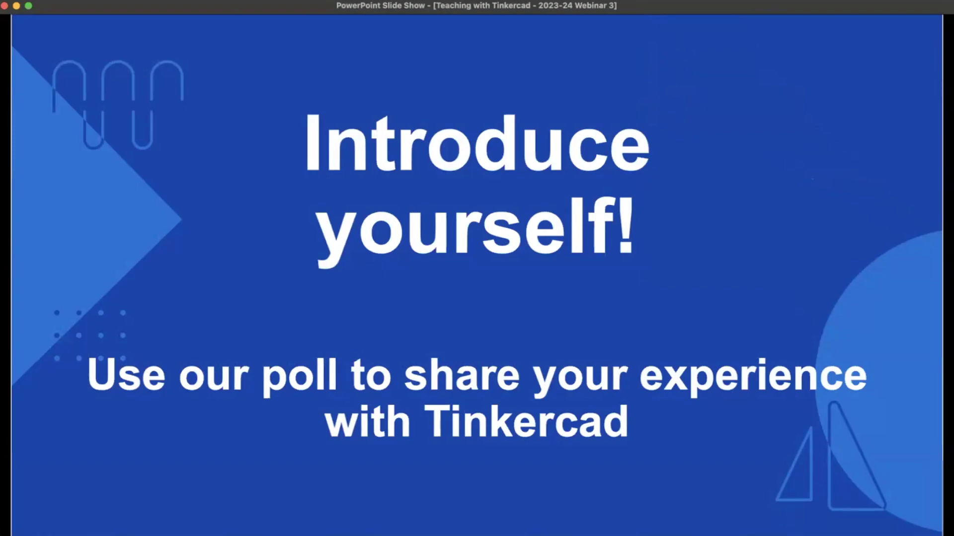
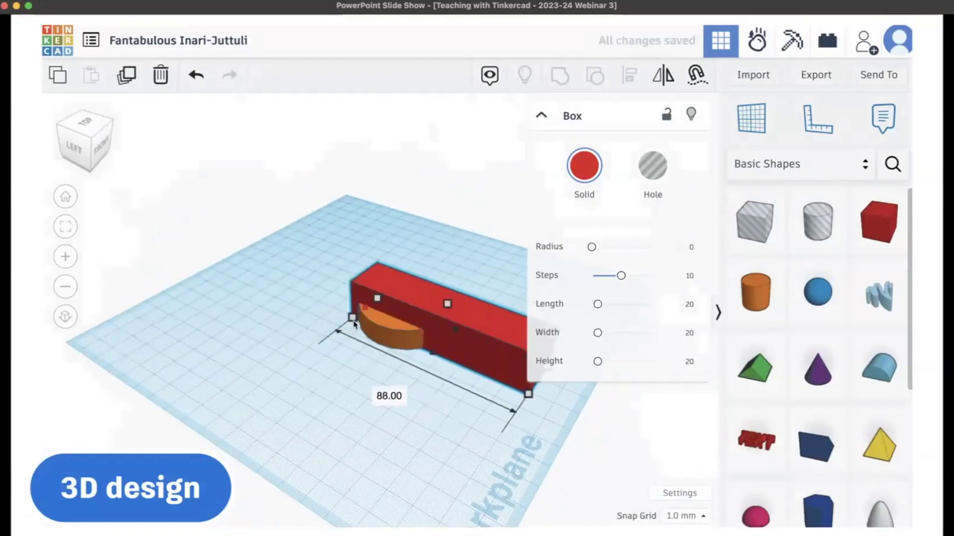
Step: Set the red box's height to 10 mm and move it across the orange cylinder
{"action": "left_click", "coordinate": [541, 115]}
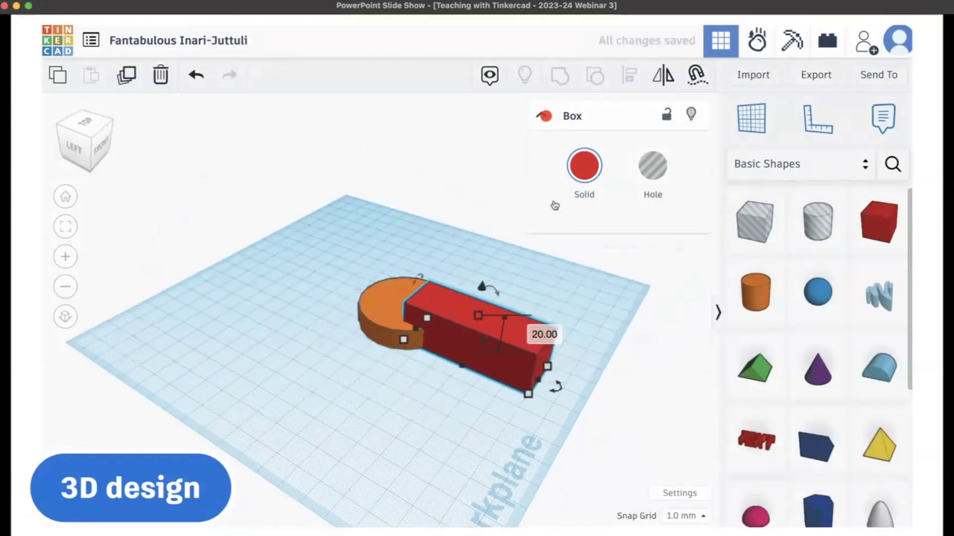
{"action": "left_click", "coordinate": [544, 332]}
{"action": "type", "text": "10"}
{"action": "key", "text": "Return"}
{"action": "left_click_drag", "start_coordinate": [475, 362], "coordinate": [410, 321]}
Step: Select both shapes and align the box and the cylinder on their centers
{"action": "key", "text": "ctrl+a"}
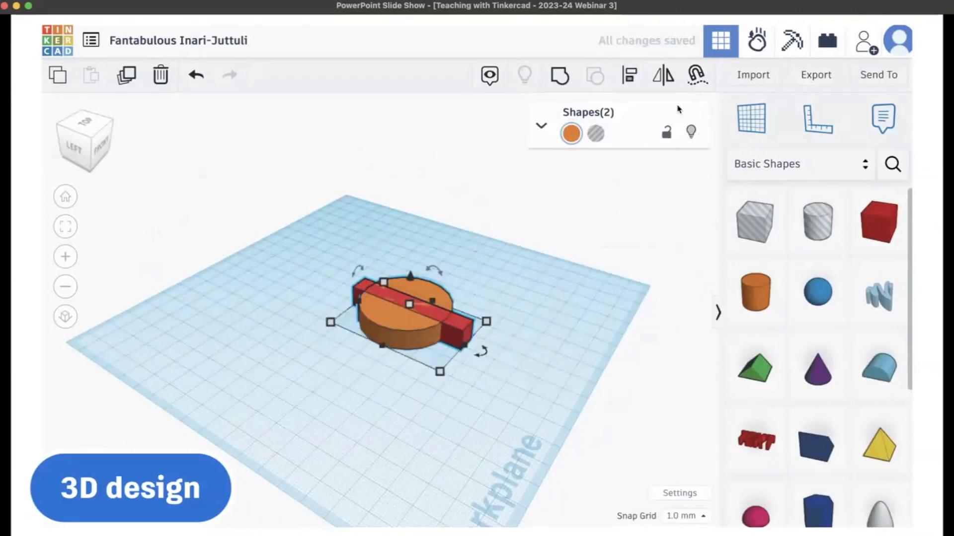
{"action": "key", "text": "l"}
{"action": "left_click", "coordinate": [368, 355]}
{"action": "left_click", "coordinate": [343, 296]}
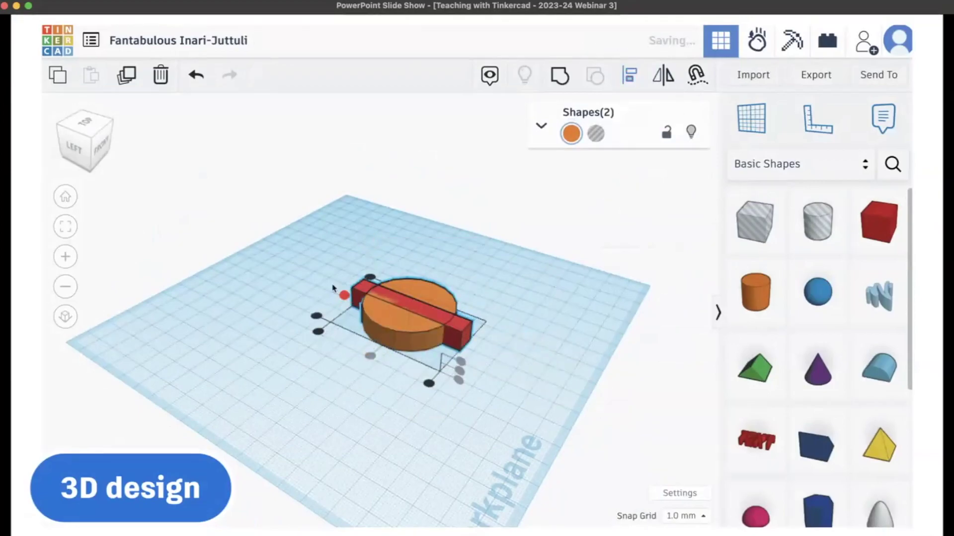
{"action": "left_click", "coordinate": [315, 267]}
Step: Duplicate the box rotated 45°, repeat the rotated copy to complete the gear teeth, and group all shapes
{"action": "scroll", "coordinate": [340, 307], "scroll_direction": "up", "scroll_amount": 5}
{"action": "left_click", "coordinate": [370, 279]}
{"action": "key", "text": "ctrl+d"}
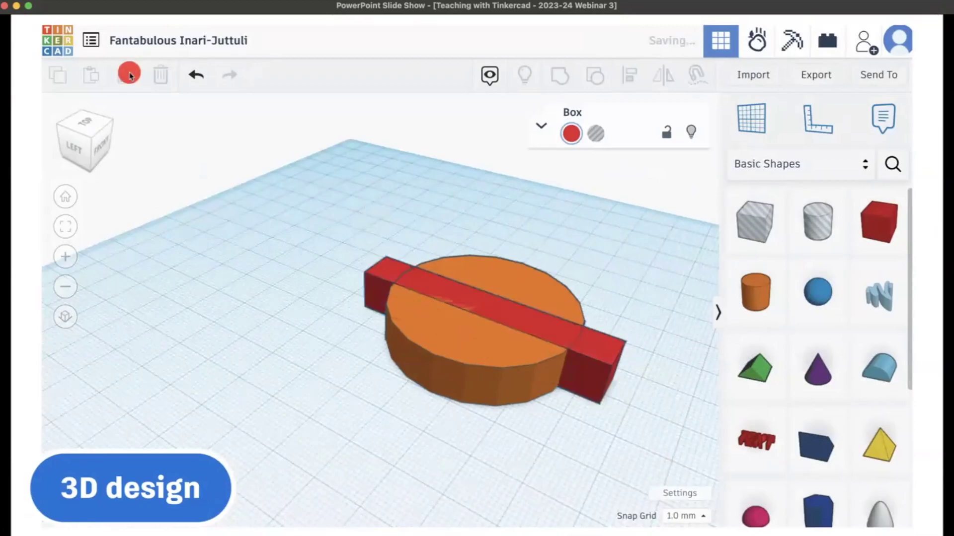
{"action": "left_click_drag", "start_coordinate": [627, 399], "coordinate": [461, 298]}
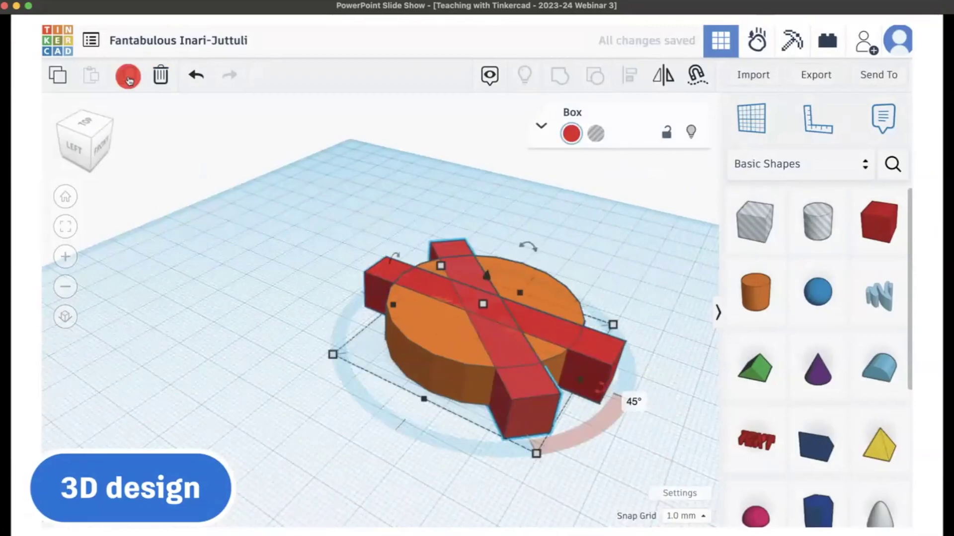
{"action": "key", "text": "ctrl+d"}
{"action": "key", "text": "ctrl+d"}
{"action": "left_click_drag", "start_coordinate": [357, 238], "coordinate": [640, 449]}
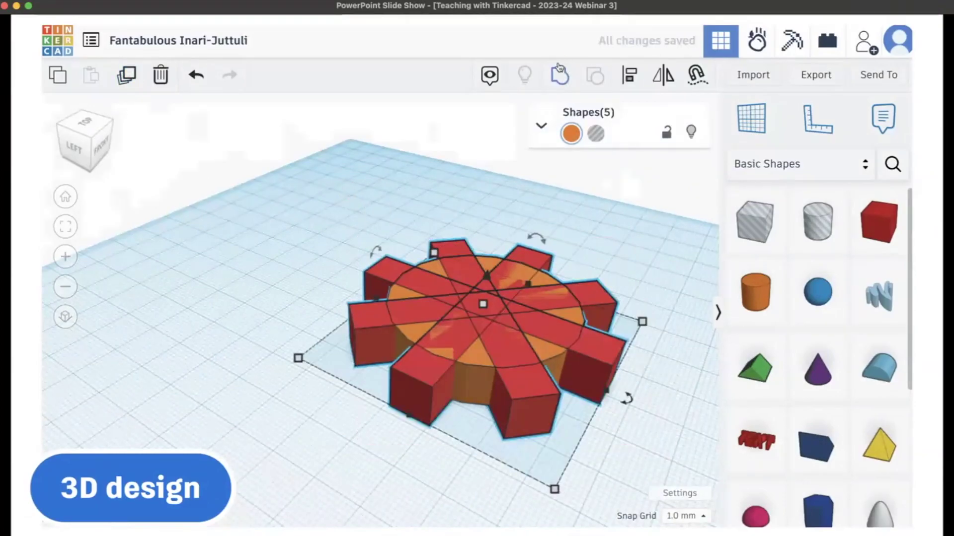
{"action": "key", "text": "ctrl+g"}
Step: Place a cylinder hole on the gear and align the two shapes
{"action": "left_click_drag", "start_coordinate": [817, 221], "coordinate": [486, 278]}
{"action": "left_click_drag", "start_coordinate": [348, 207], "coordinate": [586, 415]}
{"action": "left_click", "coordinate": [629, 80]}
{"action": "left_click", "coordinate": [362, 294]}
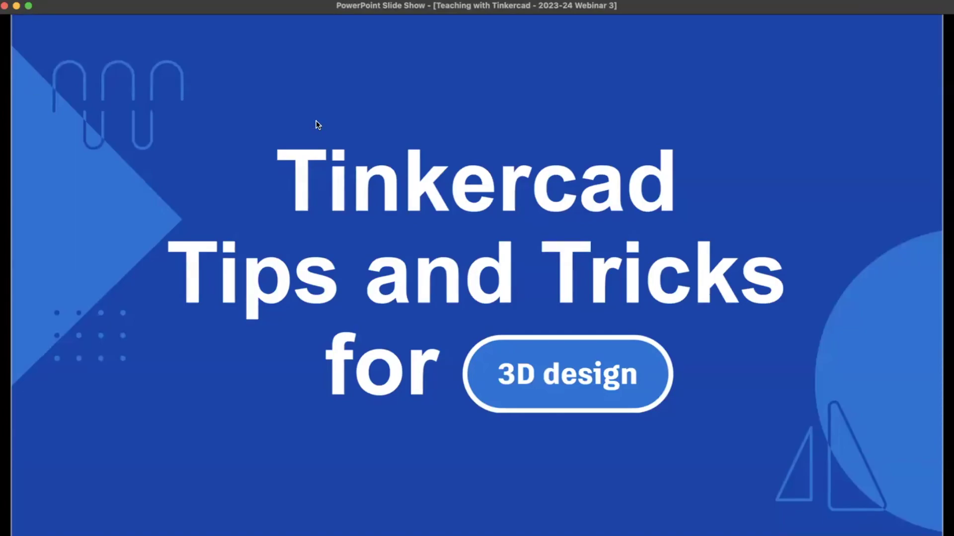
{"action": "left_click", "coordinate": [261, 88]}
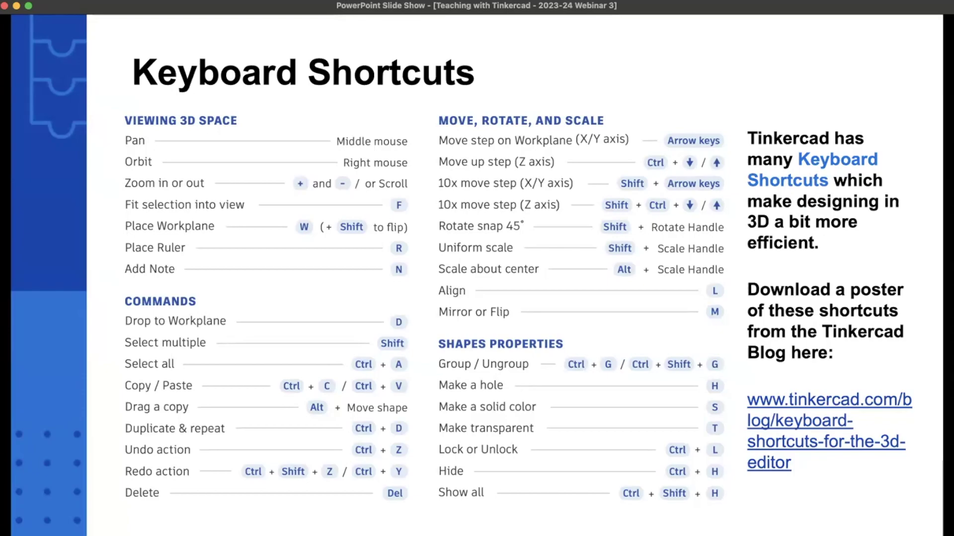
{"action": "key", "text": "Right"}
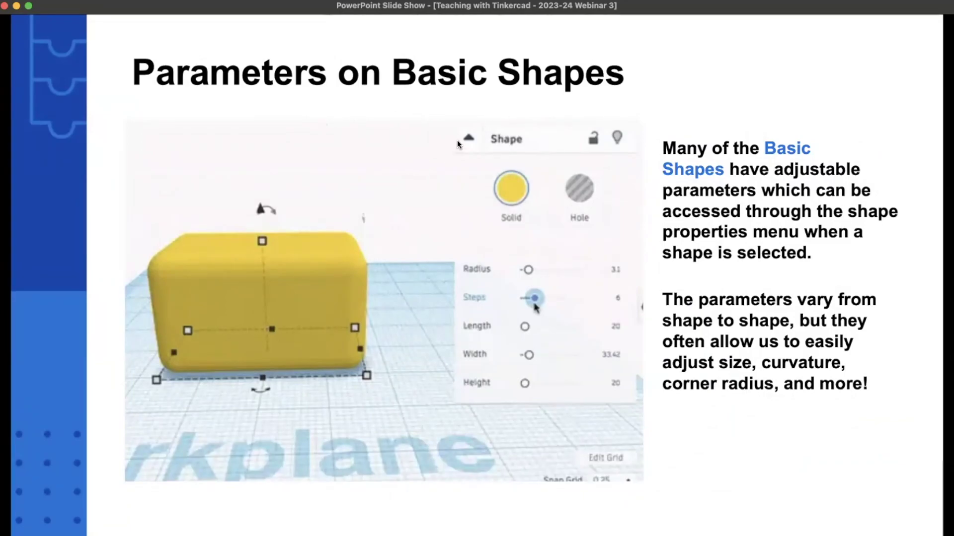
{"action": "key", "text": "Right"}
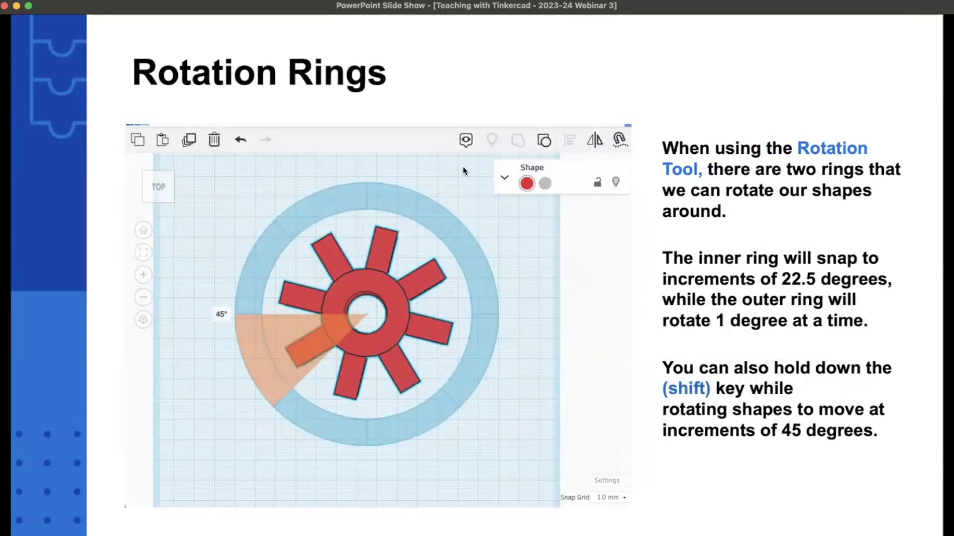
{"action": "key", "text": "Left"}
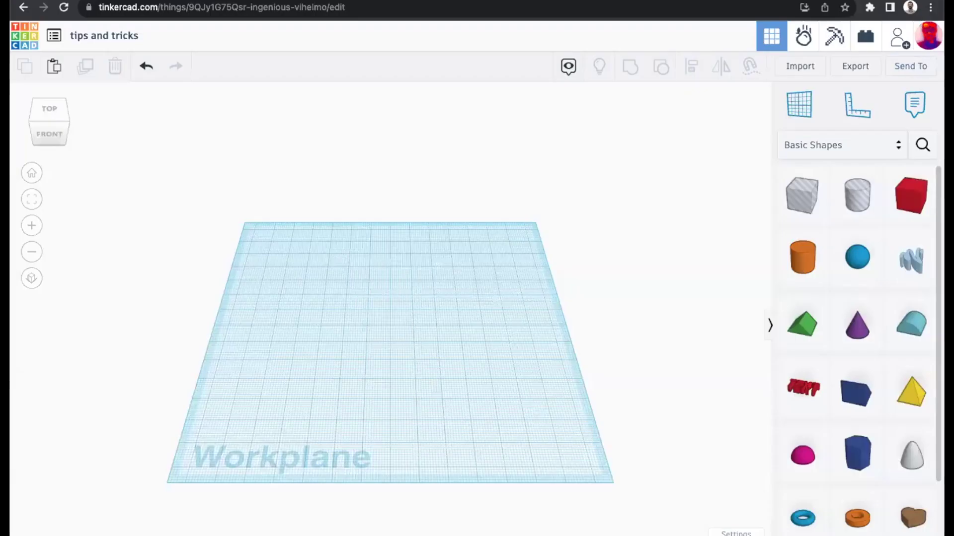
Step: Place a solid cylinder near the middle of the empty workplane
{"action": "right_click_drag", "start_coordinate": [417, 330], "coordinate": [394, 317]}
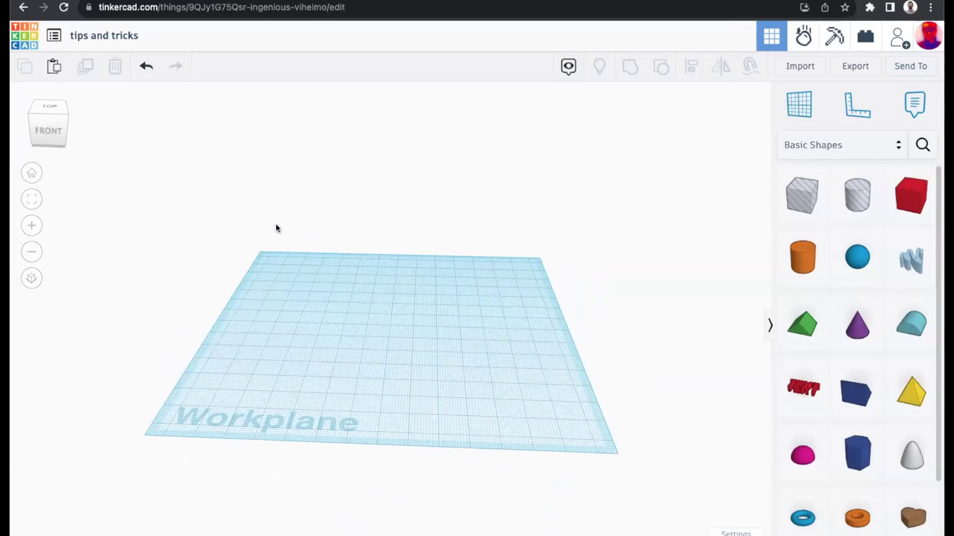
{"action": "right_click_drag", "start_coordinate": [413, 265], "coordinate": [379, 318]}
{"action": "left_click_drag", "start_coordinate": [331, 291], "coordinate": [473, 375]}
{"action": "left_click_drag", "start_coordinate": [806, 260], "coordinate": [428, 318]}
Step: Examine the cylinder from several angles and at different zoom levels
{"action": "right_click_drag", "start_coordinate": [492, 340], "coordinate": [406, 340]}
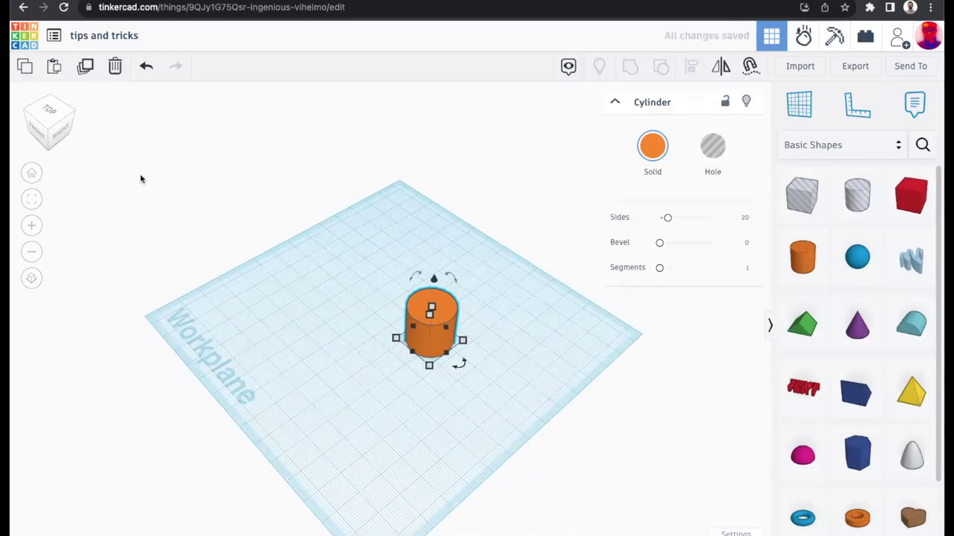
{"action": "mouse_move", "coordinate": [62, 138]}
{"action": "left_mouse_down"}
{"action": "mouse_move", "coordinate": [88, 130]}
{"action": "mouse_move", "coordinate": [65, 136]}
{"action": "left_mouse_up"}
{"action": "left_click", "coordinate": [65, 139]}
{"action": "scroll", "coordinate": [425, 305], "scroll_direction": "up", "scroll_amount": 3}
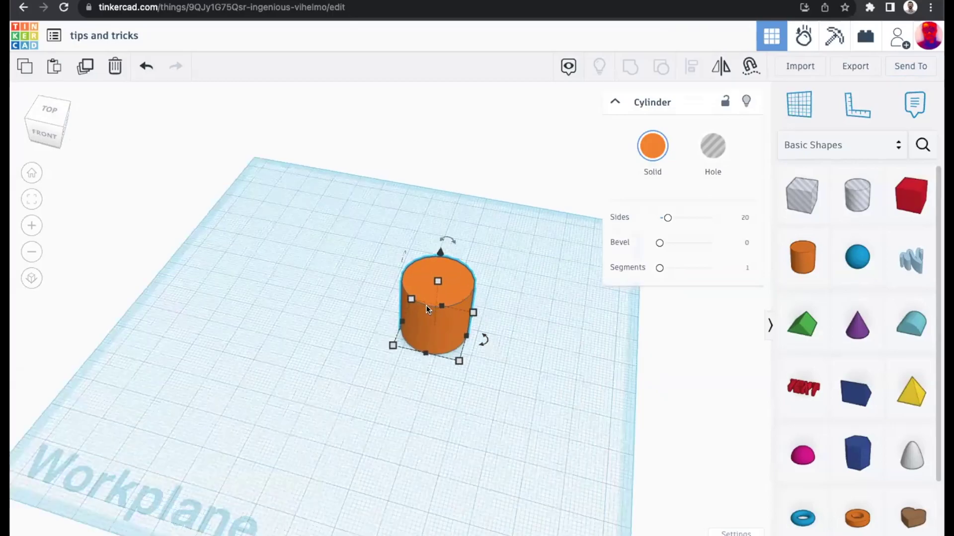
{"action": "scroll", "coordinate": [425, 305], "scroll_direction": "up", "scroll_amount": 5}
{"action": "scroll", "coordinate": [426, 309], "scroll_direction": "down", "scroll_amount": 3}
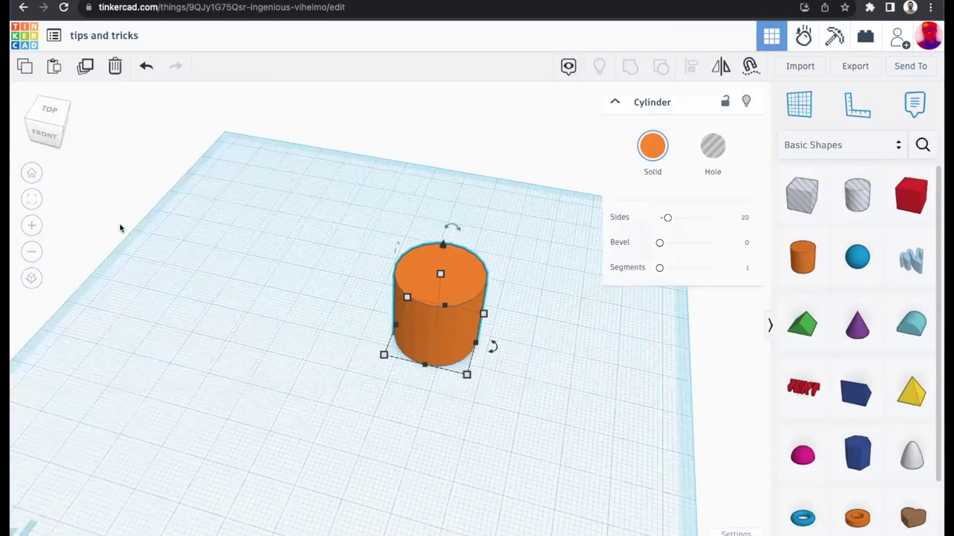
{"action": "left_click", "coordinate": [31, 226]}
{"action": "left_click", "coordinate": [31, 226]}
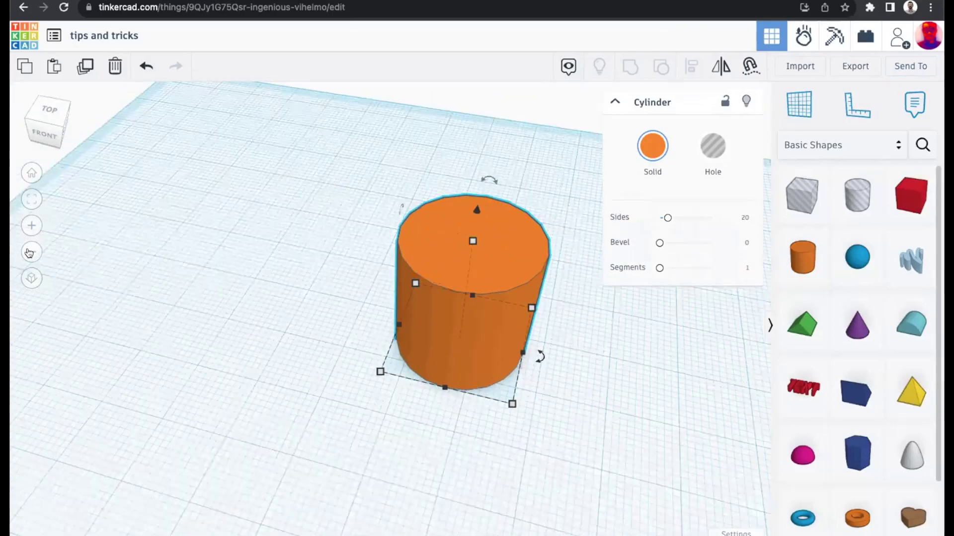
{"action": "left_click", "coordinate": [32, 252]}
{"action": "scroll", "coordinate": [425, 317], "scroll_direction": "down", "scroll_amount": 2}
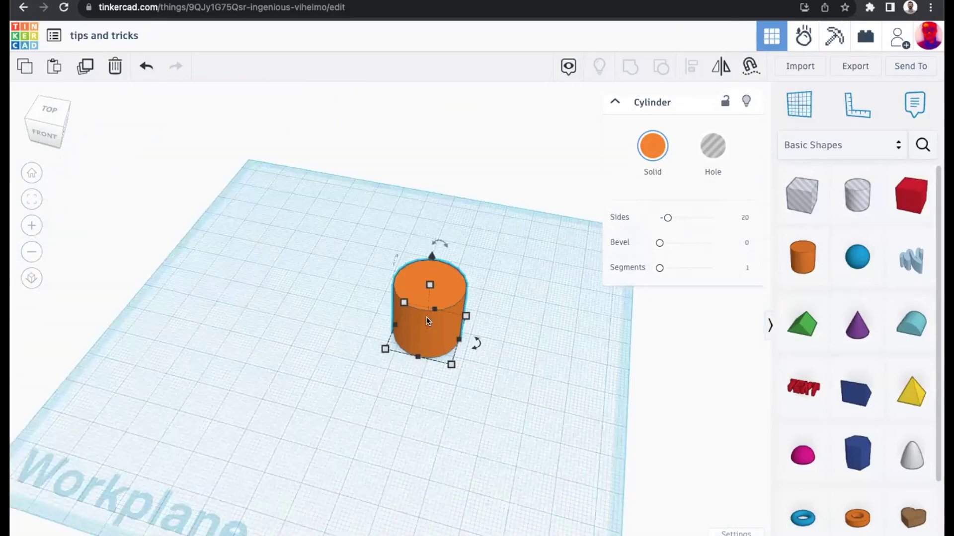
{"action": "scroll", "coordinate": [425, 317], "scroll_direction": "up", "scroll_amount": 2}
{"action": "scroll", "coordinate": [425, 317], "scroll_direction": "down", "scroll_amount": 2}
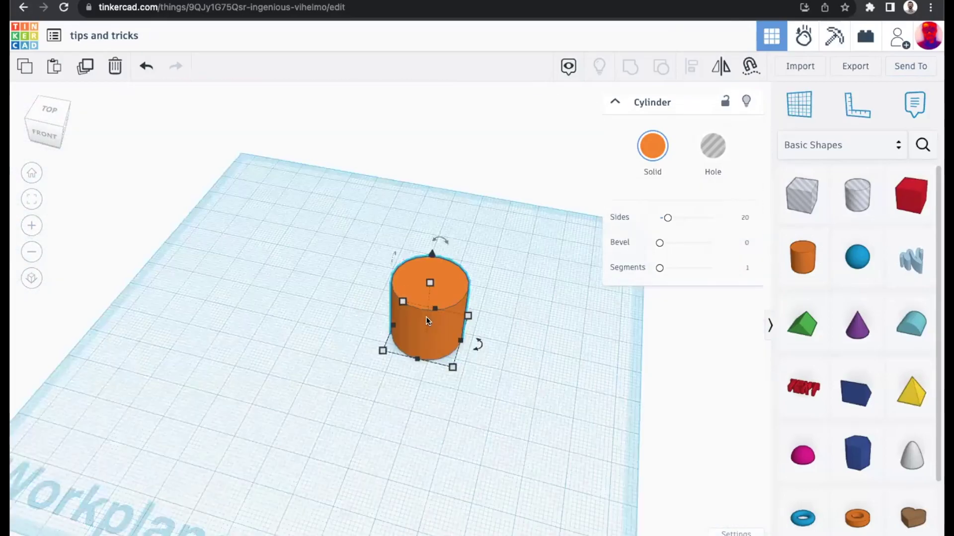
{"action": "scroll", "coordinate": [425, 317], "scroll_direction": "up", "scroll_amount": 2}
{"action": "scroll", "coordinate": [424, 320], "scroll_direction": "down", "scroll_amount": 1}
{"action": "right_click_drag", "start_coordinate": [451, 298], "coordinate": [425, 331]}
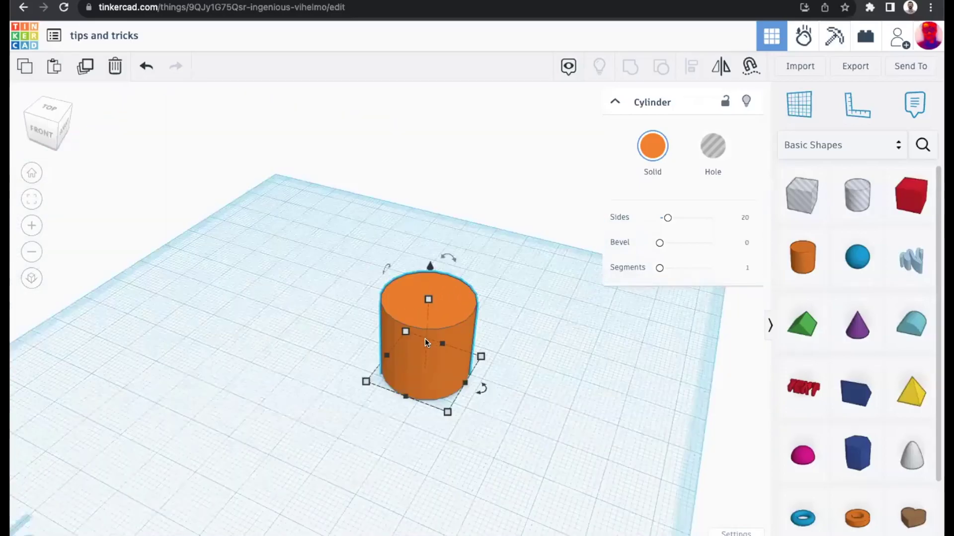
{"action": "scroll", "coordinate": [425, 340], "scroll_direction": "up", "scroll_amount": 4}
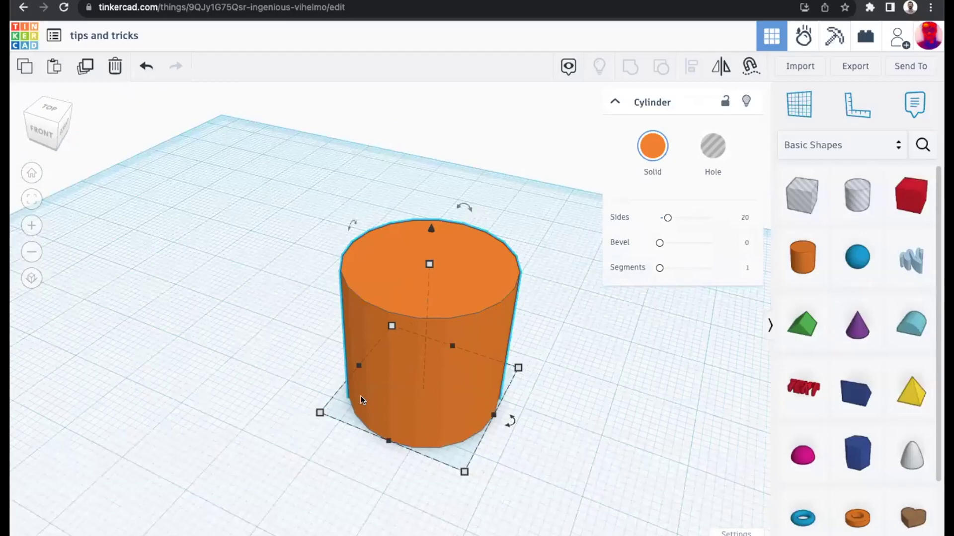
{"action": "right_click_drag", "start_coordinate": [377, 428], "coordinate": [479, 310]}
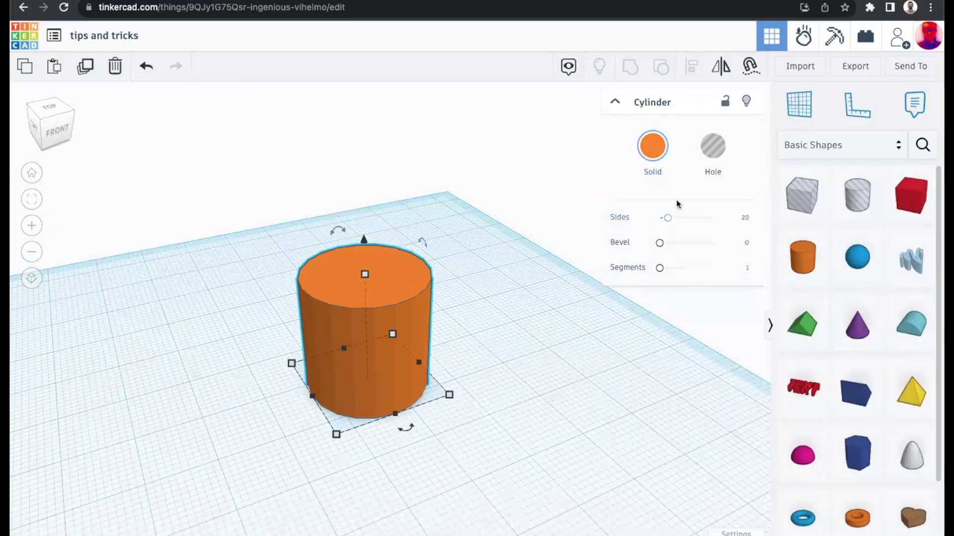
Step: Switch the cylinder to a hole and back to a solid
{"action": "left_click", "coordinate": [653, 150]}
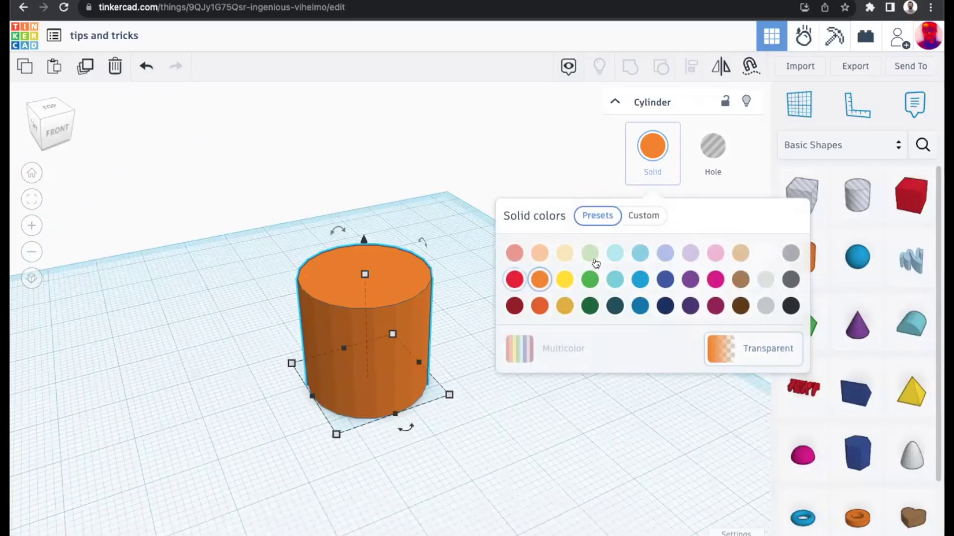
{"action": "left_click", "coordinate": [711, 158]}
{"action": "left_click", "coordinate": [652, 149]}
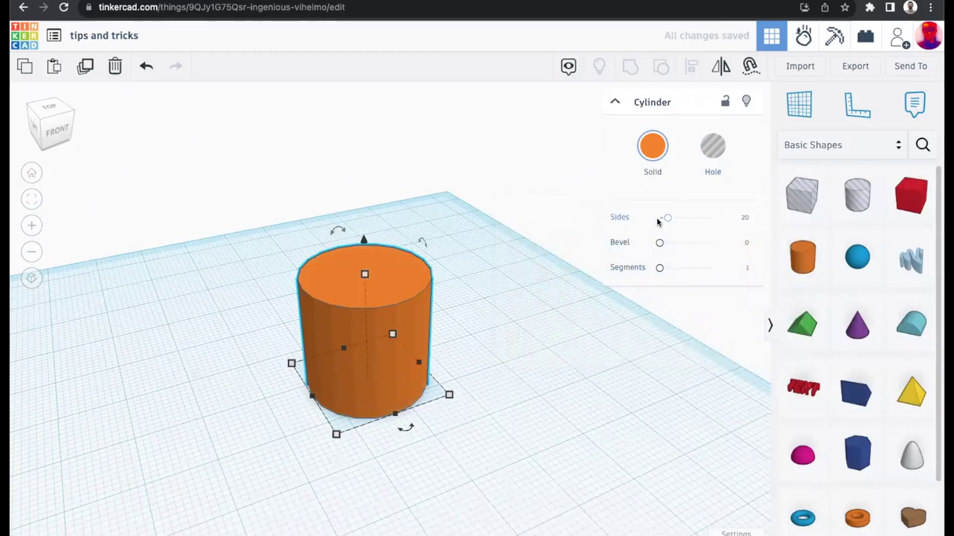
Step: Set the cylinder's sides to 36 and its bevel to 1.049
{"action": "scroll", "coordinate": [446, 368], "scroll_direction": "up", "scroll_amount": 1}
{"action": "scroll", "coordinate": [440, 363], "scroll_direction": "up", "scroll_amount": 3}
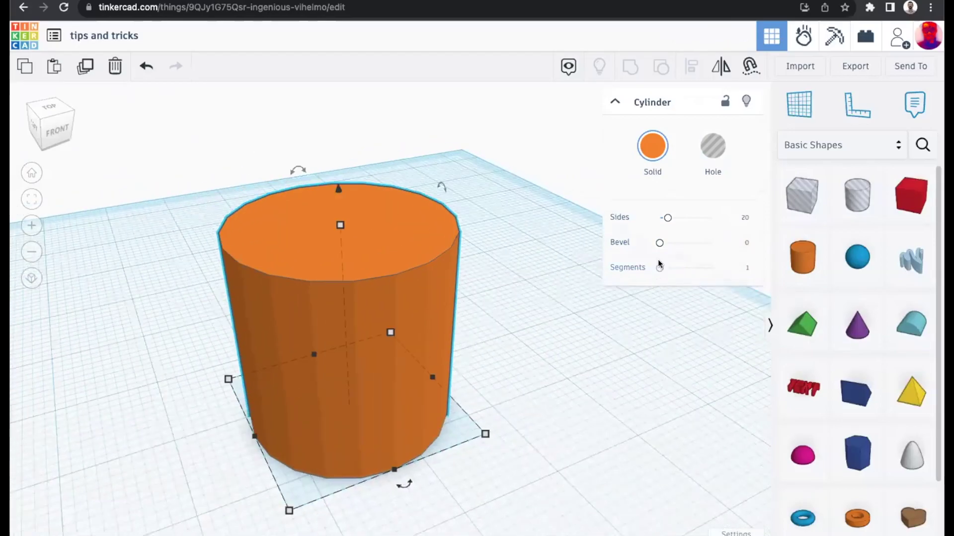
{"action": "left_click_drag", "start_coordinate": [665, 221], "coordinate": [679, 247]}
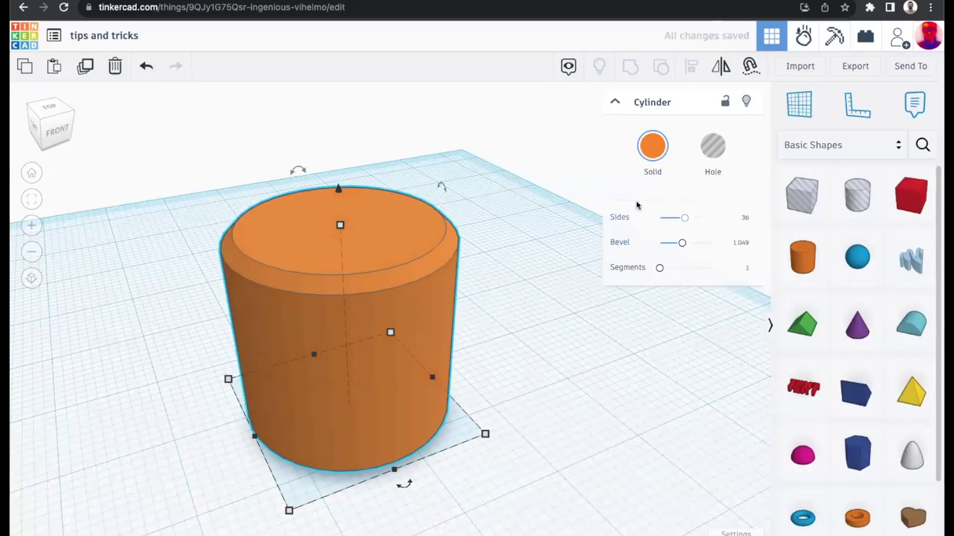
{"action": "left_click", "coordinate": [616, 101]}
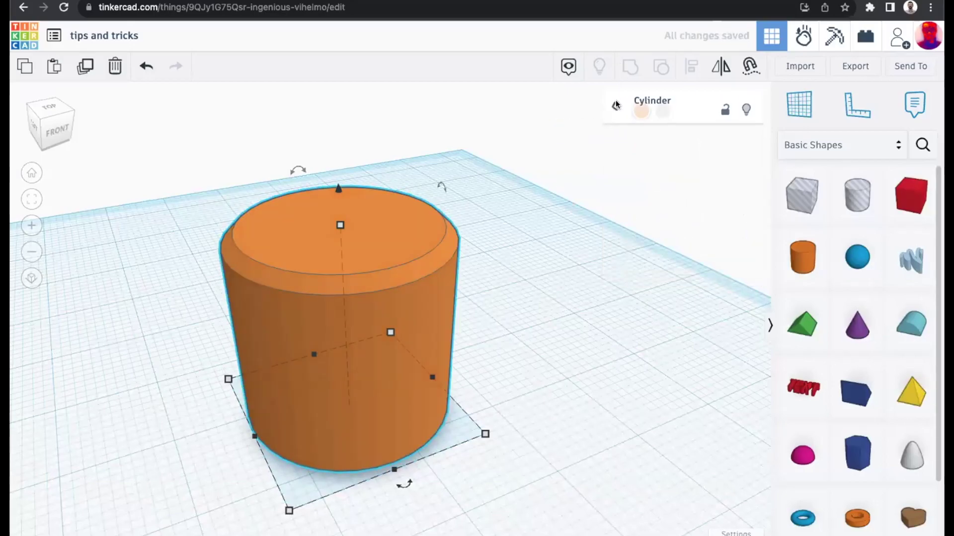
{"action": "left_click", "coordinate": [615, 110]}
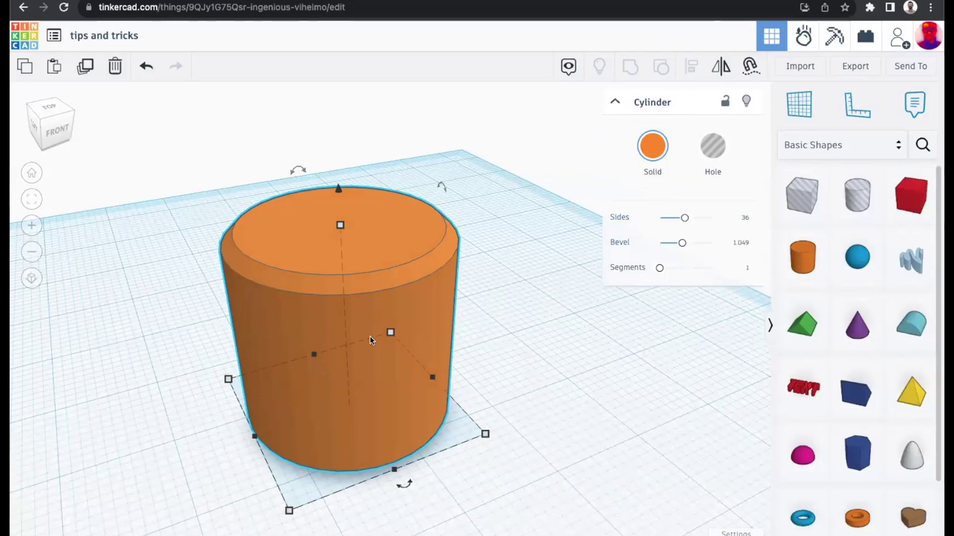
Step: Delete the cylinder and place a solid red box on the workplane
{"action": "right_click_drag", "start_coordinate": [549, 398], "coordinate": [494, 414]}
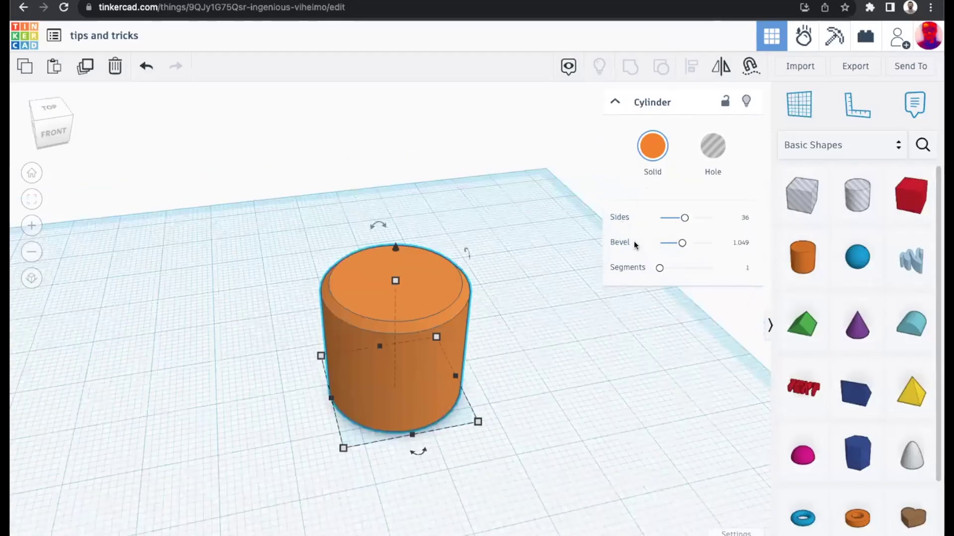
{"action": "right_click_drag", "start_coordinate": [529, 324], "coordinate": [448, 335]}
{"action": "key", "text": "Delete"}
{"action": "left_click_drag", "start_coordinate": [911, 195], "coordinate": [343, 415]}
{"action": "right_click_drag", "start_coordinate": [571, 328], "coordinate": [651, 234]}
Step: Round the box's edges with a radius of about 4.5 and inspect them up close
{"action": "left_click_drag", "start_coordinate": [659, 218], "coordinate": [673, 223]}
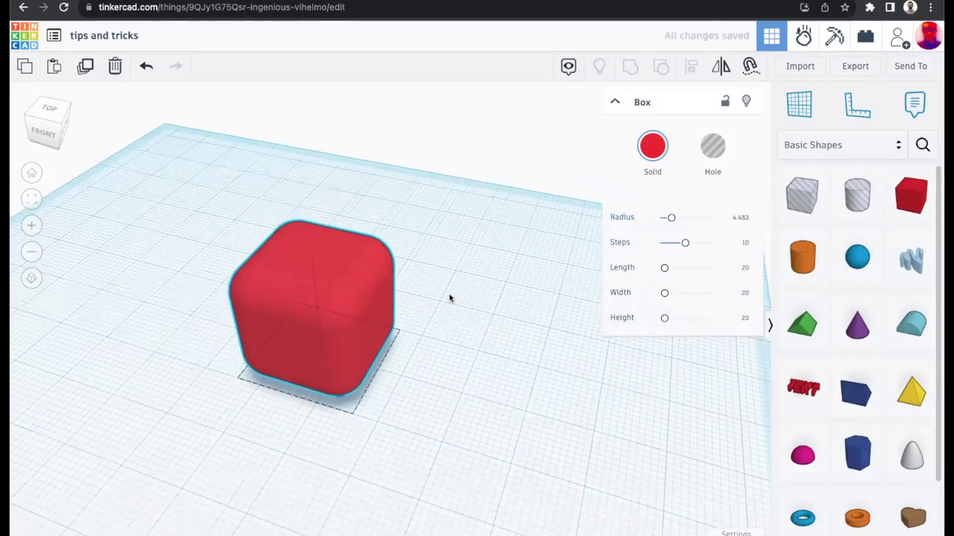
{"action": "right_click_drag", "start_coordinate": [451, 296], "coordinate": [586, 293]}
{"action": "scroll", "coordinate": [541, 294], "scroll_direction": "up", "scroll_amount": 4}
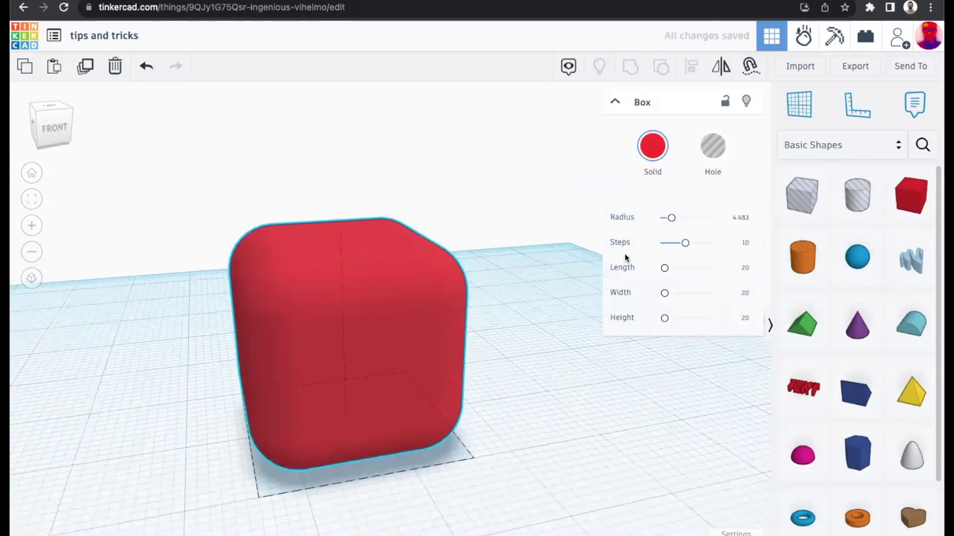
Step: Enlarge the box to a length of about 31.1, a width of about 49.5 and a height of about 30
{"action": "left_click_drag", "start_coordinate": [664, 270], "coordinate": [686, 316]}
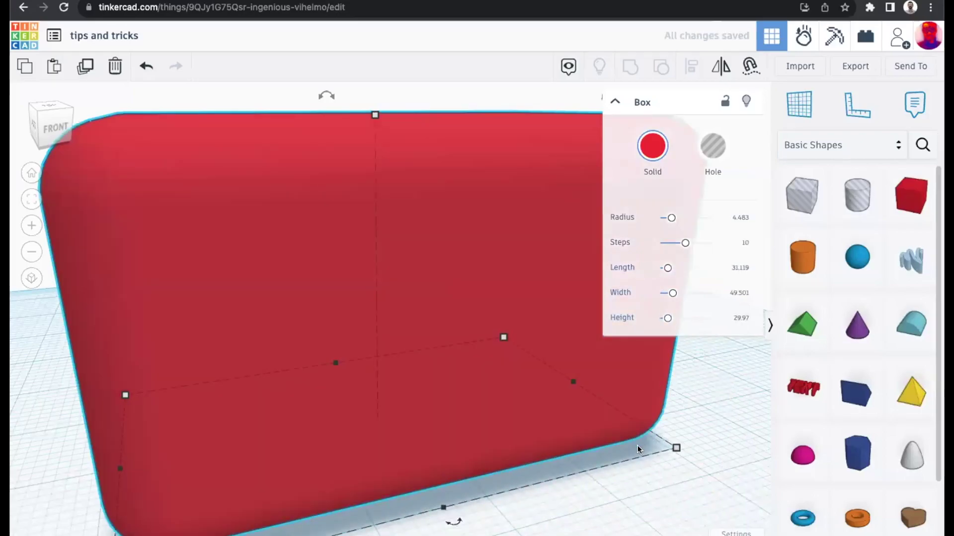
{"action": "scroll", "coordinate": [637, 445], "scroll_direction": "down", "scroll_amount": 5}
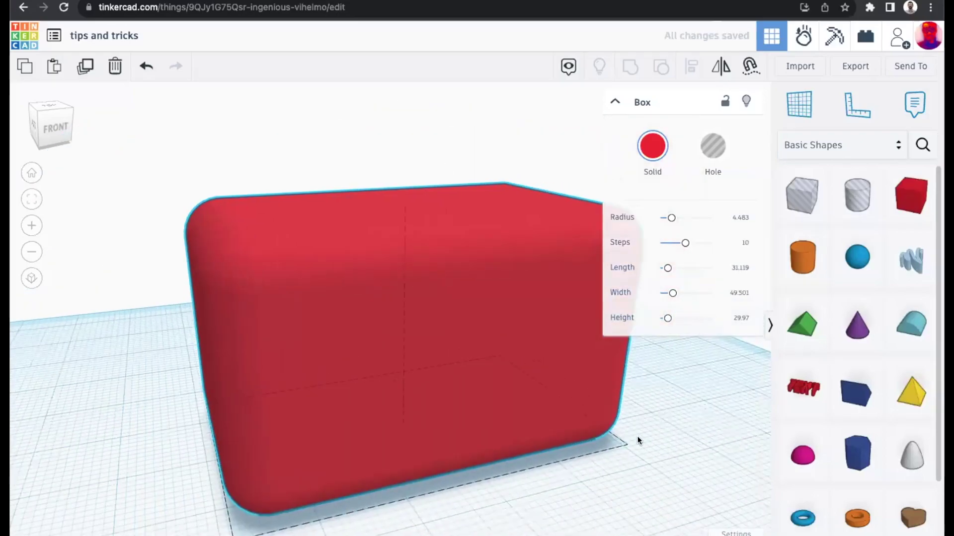
{"action": "scroll", "coordinate": [650, 434], "scroll_direction": "up", "scroll_amount": 3}
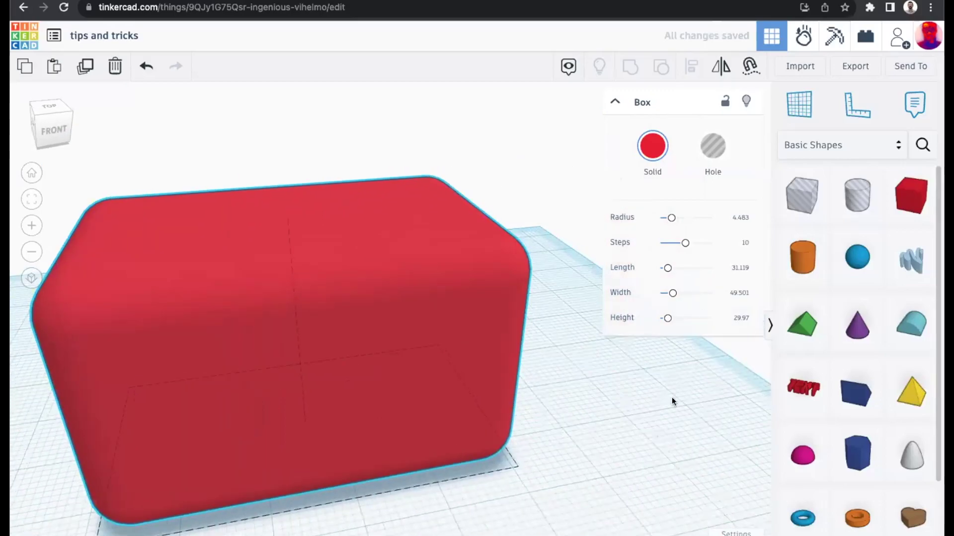
{"action": "middle_click_drag", "start_coordinate": [624, 422], "coordinate": [624, 391]}
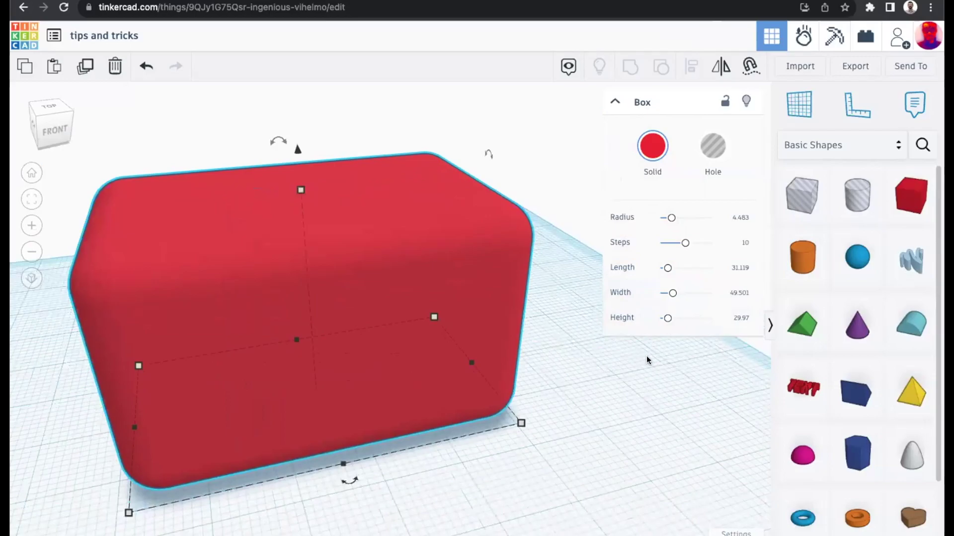
{"action": "scroll", "coordinate": [646, 356], "scroll_direction": "down", "scroll_amount": 2}
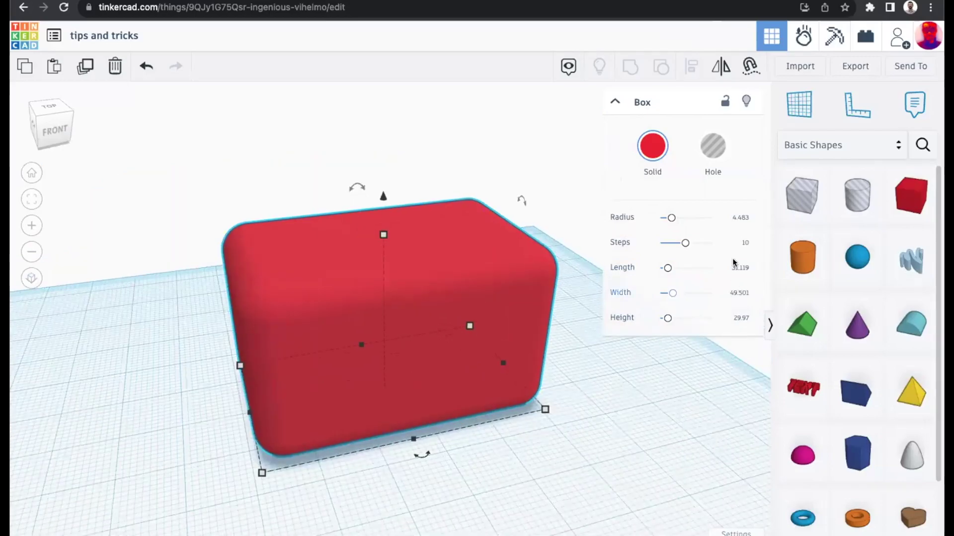
Step: Stretch the box's base from its front corner and set its front-to-back dimension to 50
{"action": "left_click", "coordinate": [546, 410]}
{"action": "right_click_drag", "start_coordinate": [524, 390], "coordinate": [520, 394]}
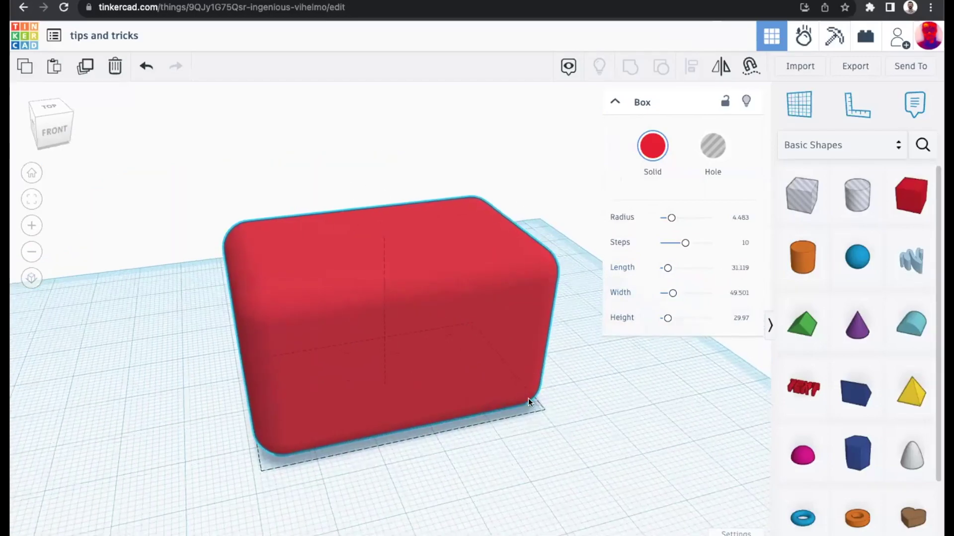
{"action": "right_click_drag", "start_coordinate": [532, 449], "coordinate": [528, 460]}
{"action": "right_click_drag", "start_coordinate": [598, 407], "coordinate": [659, 407]}
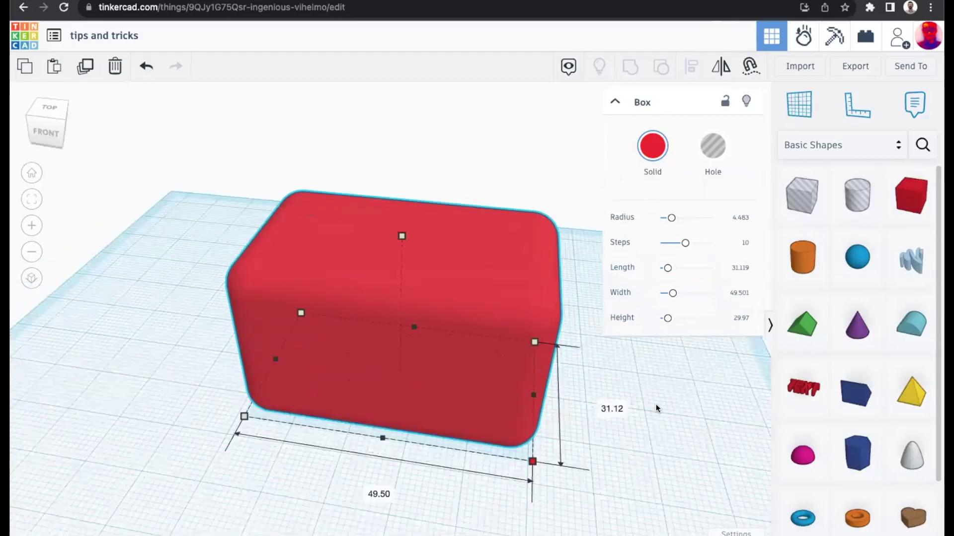
{"action": "left_click", "coordinate": [533, 461]}
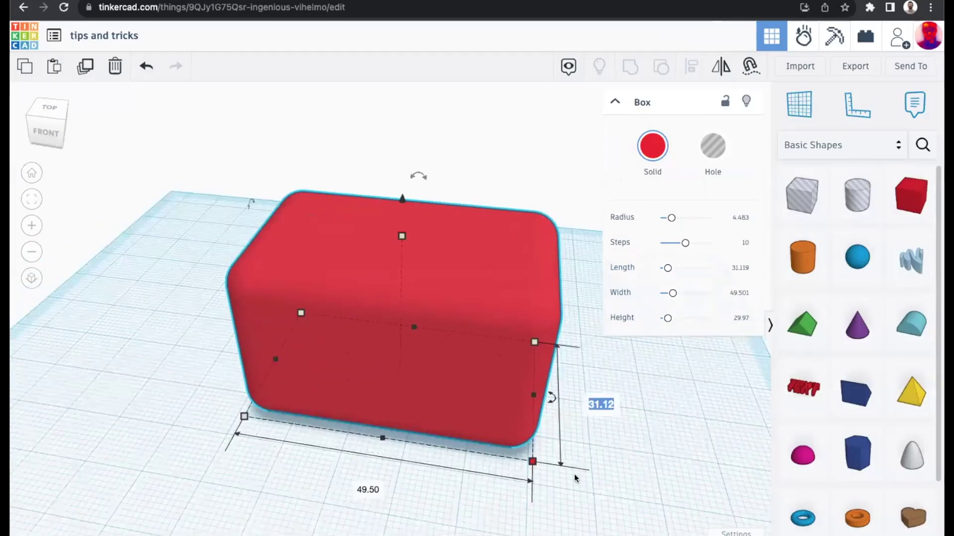
{"action": "left_click_drag", "start_coordinate": [533, 462], "coordinate": [527, 478]}
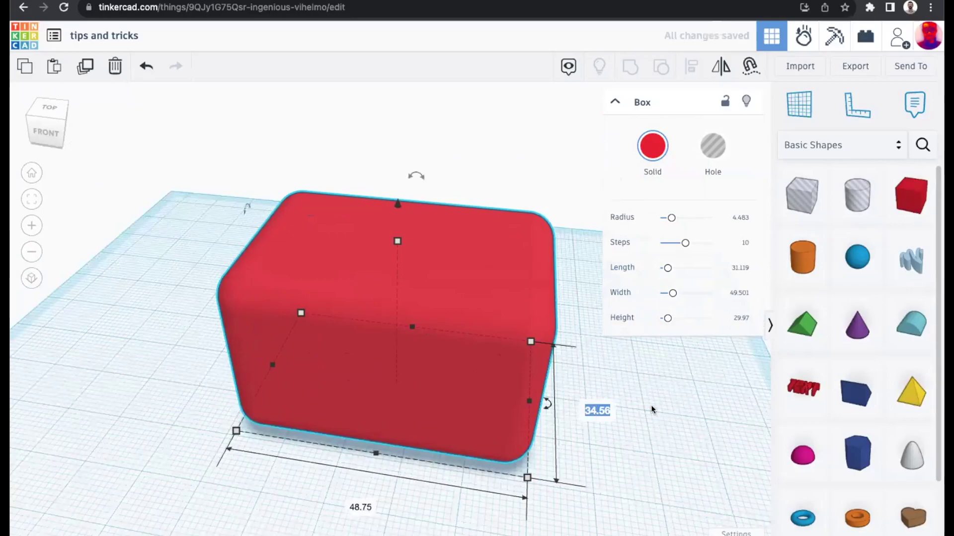
{"action": "type", "text": "50"}
{"action": "key", "text": "Return"}
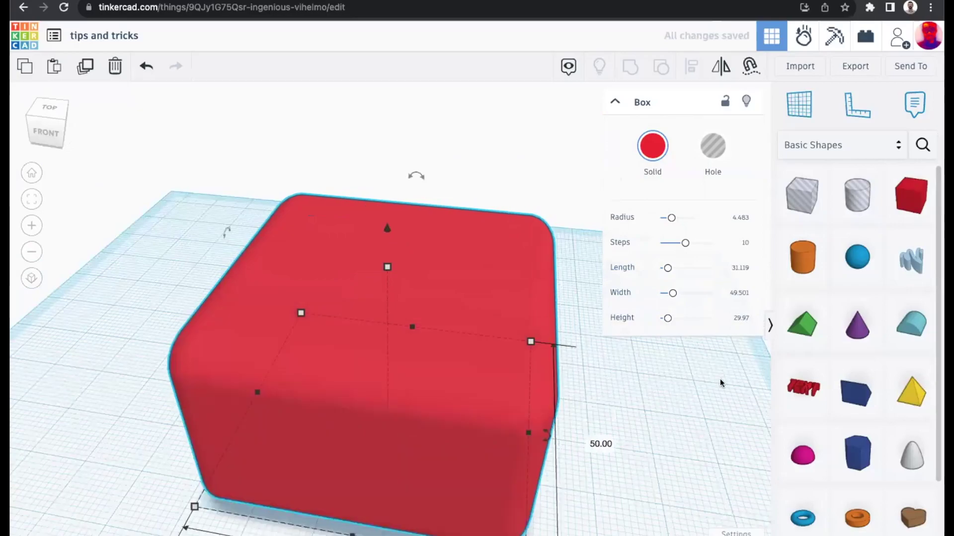
Step: Collapse the box's settings and resize its base freely along both directions, ending at a width of about 39
{"action": "scroll", "coordinate": [585, 415], "scroll_direction": "down", "scroll_amount": 1}
{"action": "right_click_drag", "start_coordinate": [641, 469], "coordinate": [565, 423]}
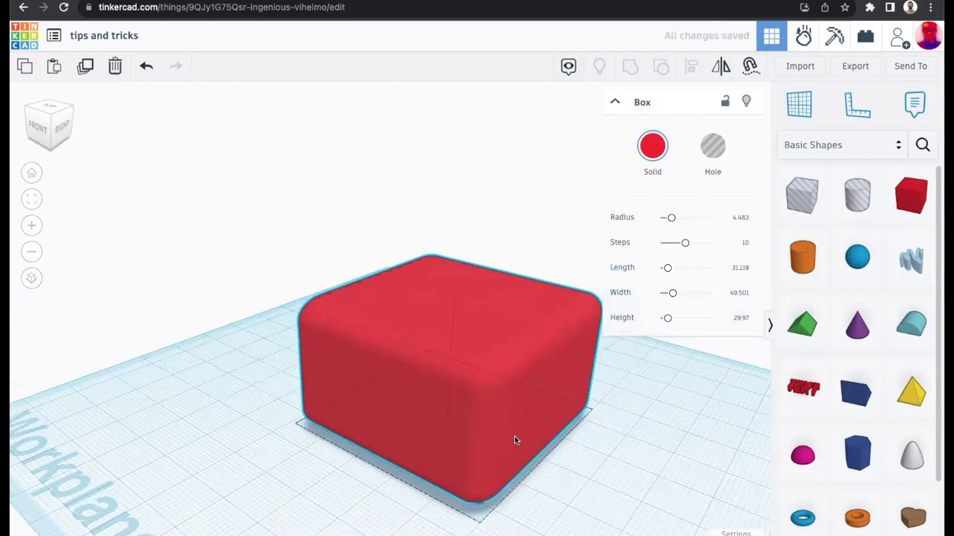
{"action": "right_click_drag", "start_coordinate": [499, 431], "coordinate": [515, 443]}
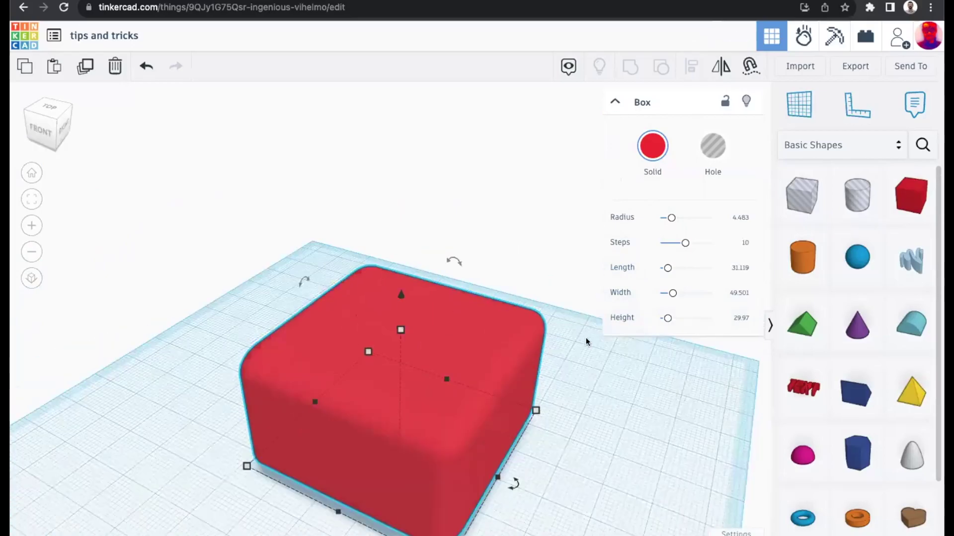
{"action": "right_click_drag", "start_coordinate": [654, 376], "coordinate": [460, 304]}
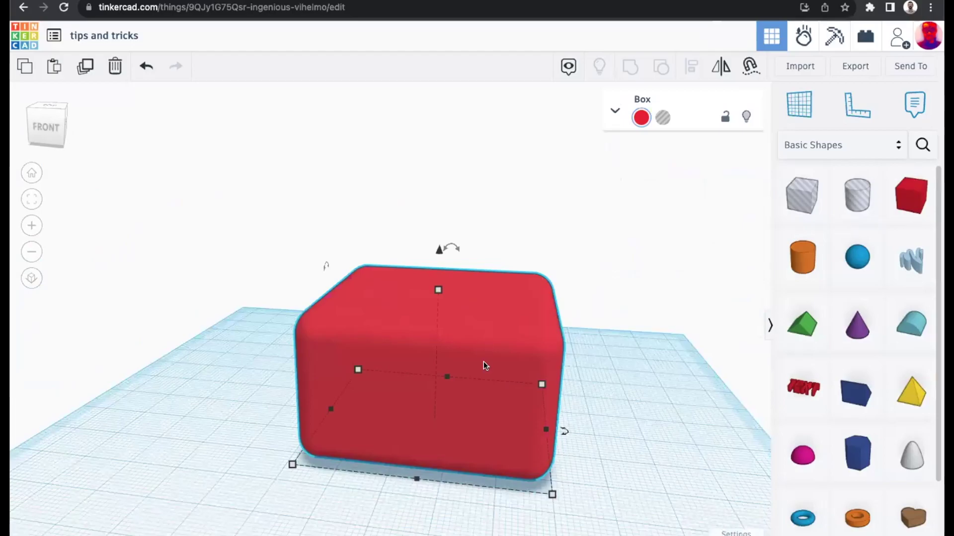
{"action": "right_click_drag", "start_coordinate": [487, 348], "coordinate": [499, 476]}
{"action": "left_click_drag", "start_coordinate": [501, 477], "coordinate": [518, 425]}
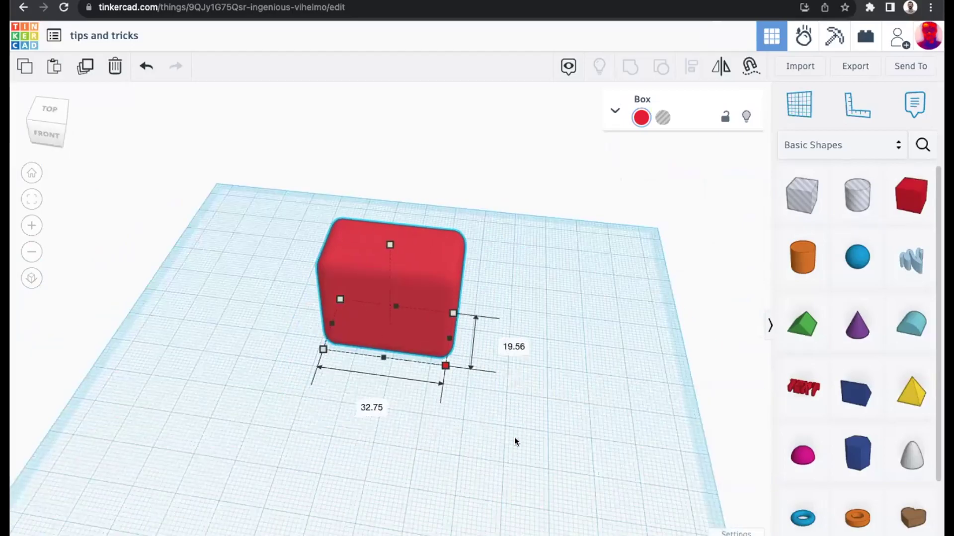
{"action": "left_click_drag", "start_coordinate": [399, 450], "coordinate": [377, 399]}
{"action": "left_click_drag", "start_coordinate": [416, 363], "coordinate": [391, 358]}
{"action": "left_click_drag", "start_coordinate": [324, 350], "coordinate": [304, 344]}
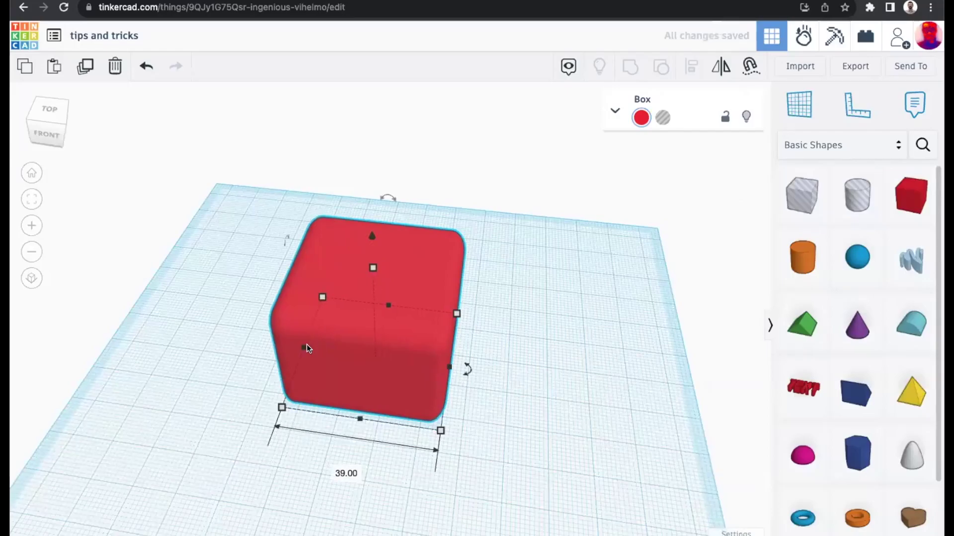
Step: Scale the box proportionally until its base is about 46 by 46.66, and view it from the front
{"action": "left_click_drag", "start_coordinate": [365, 371], "coordinate": [484, 460], "text": "shift"}
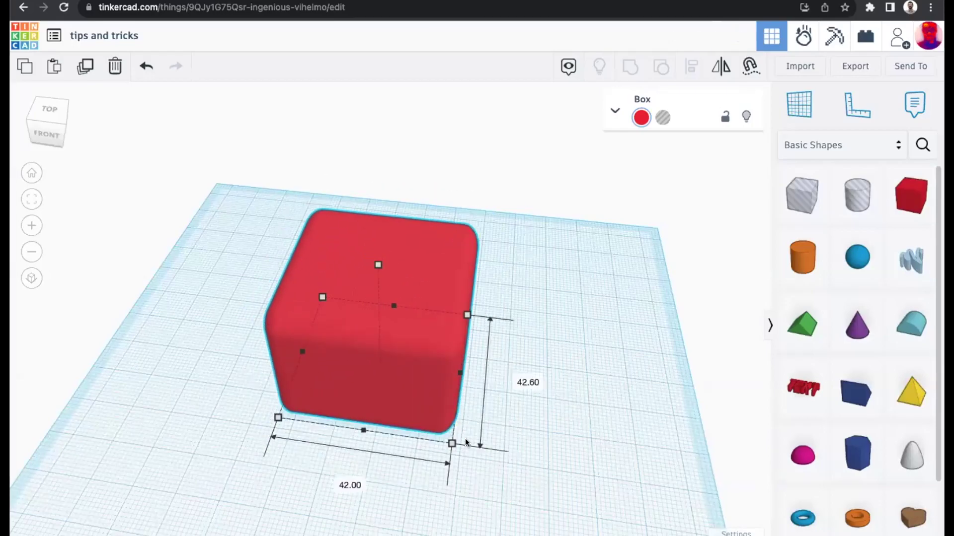
{"action": "left_click_drag", "start_coordinate": [438, 421], "coordinate": [460, 437]}
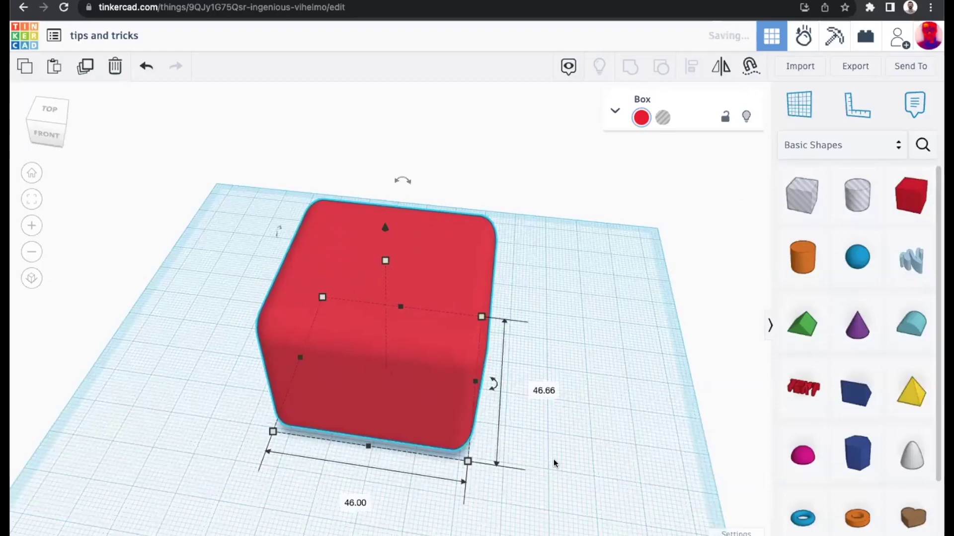
{"action": "right_click_drag", "start_coordinate": [434, 423], "coordinate": [473, 534]}
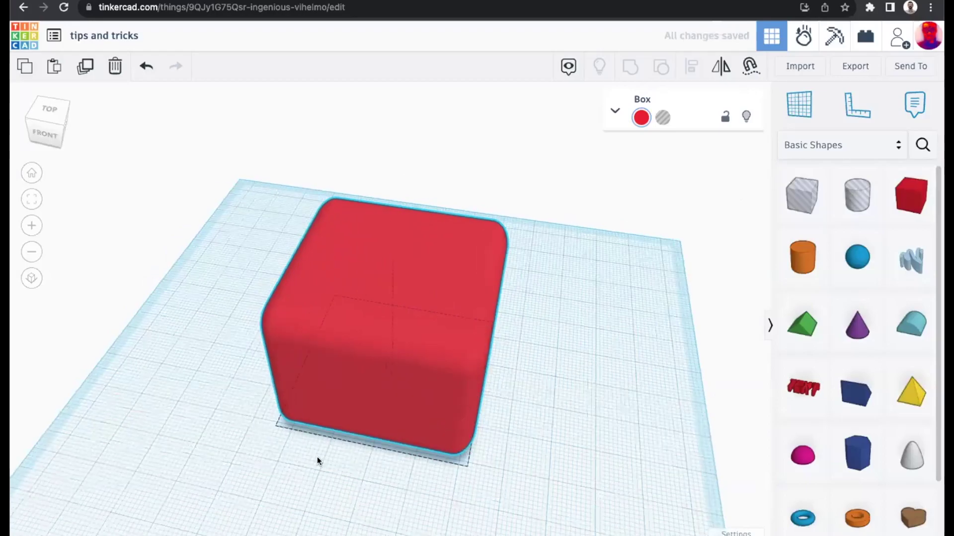
{"action": "right_click_drag", "start_coordinate": [317, 456], "coordinate": [320, 454]}
{"action": "left_click_drag", "start_coordinate": [323, 454], "coordinate": [411, 462]}
{"action": "right_click_drag", "start_coordinate": [494, 459], "coordinate": [458, 251]}
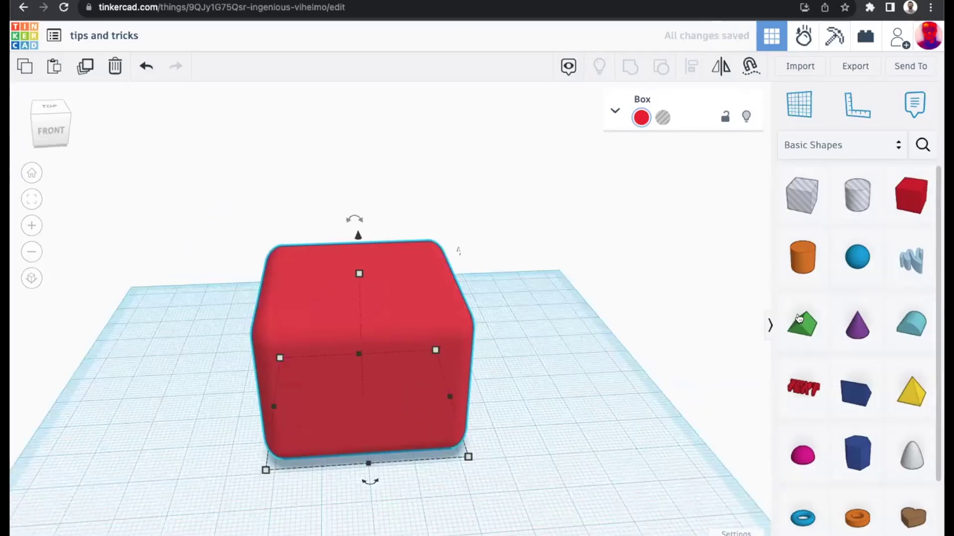
Step: Place a purple cone beside the red box and delete it again
{"action": "left_click", "coordinate": [557, 427]}
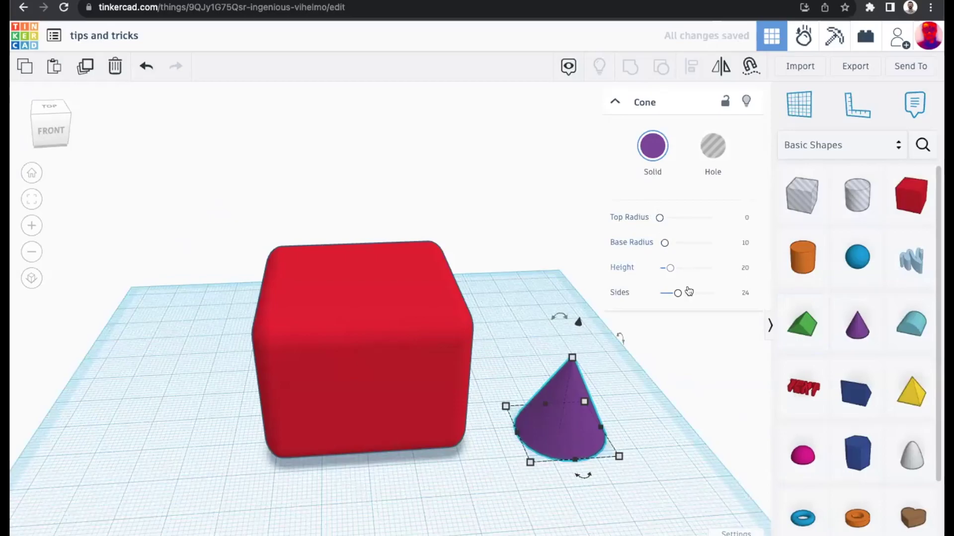
{"action": "scroll", "coordinate": [862, 489], "scroll_direction": "down", "scroll_amount": 3}
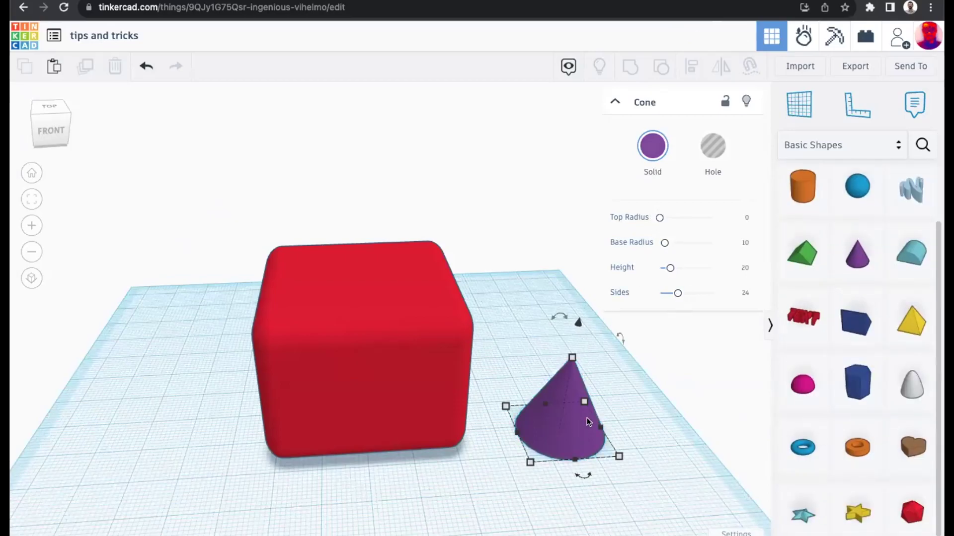
{"action": "key", "text": "Delete"}
Step: Delete the rounded red box from the workplane
{"action": "right_click_drag", "start_coordinate": [508, 410], "coordinate": [494, 411]}
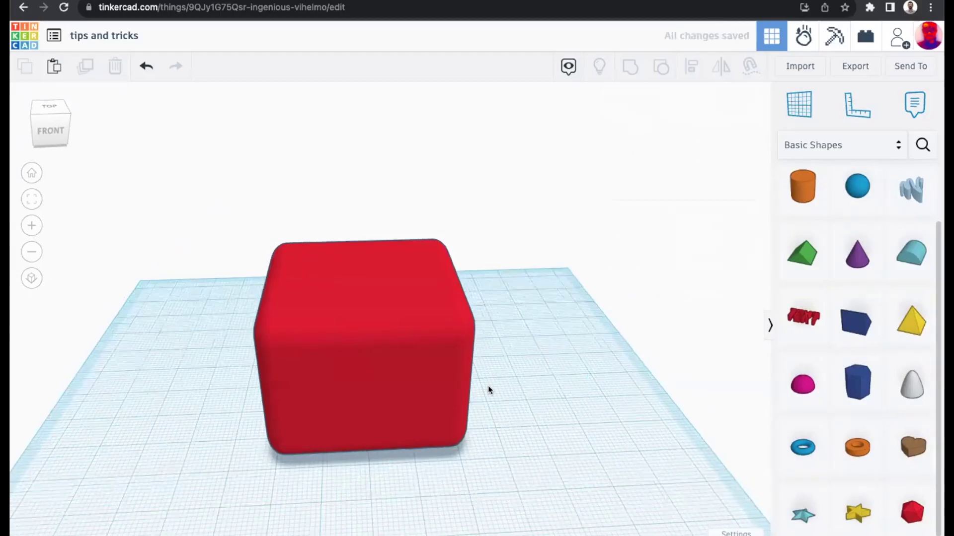
{"action": "right_click_drag", "start_coordinate": [434, 357], "coordinate": [526, 379]}
{"action": "left_click", "coordinate": [522, 378]}
{"action": "key", "text": "Delete"}
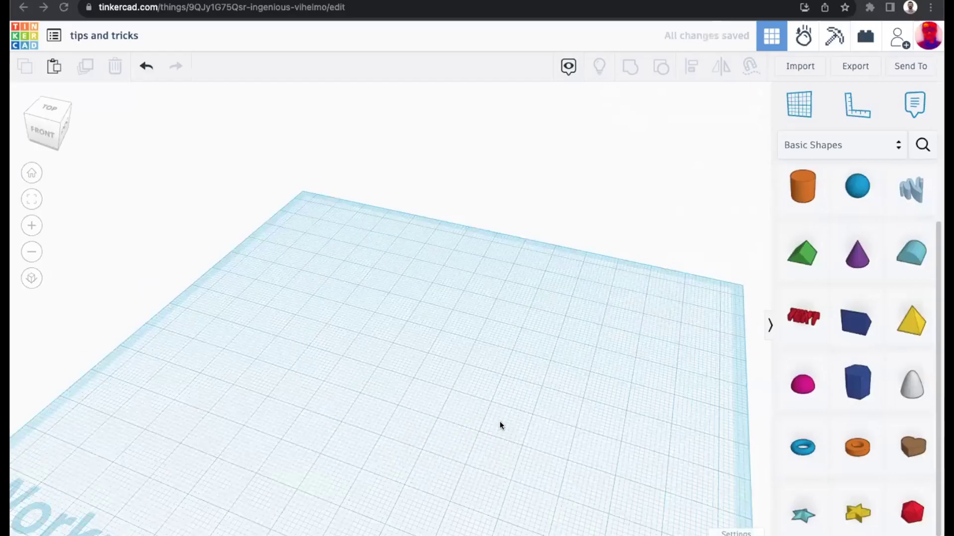
Step: Place a yellow five-pointed star on the empty workplane
{"action": "right_click_drag", "start_coordinate": [433, 403], "coordinate": [435, 405]}
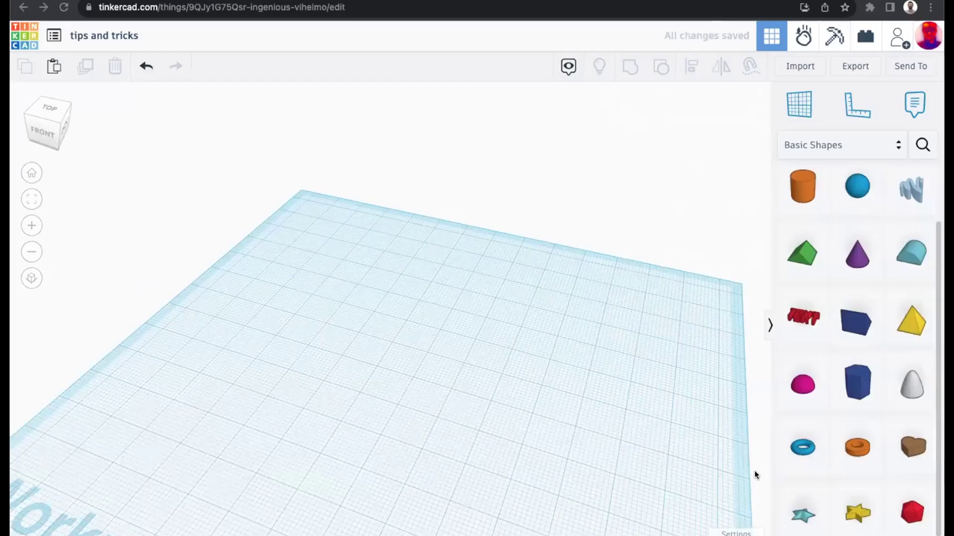
{"action": "right_click_drag", "start_coordinate": [870, 517], "coordinate": [856, 516]}
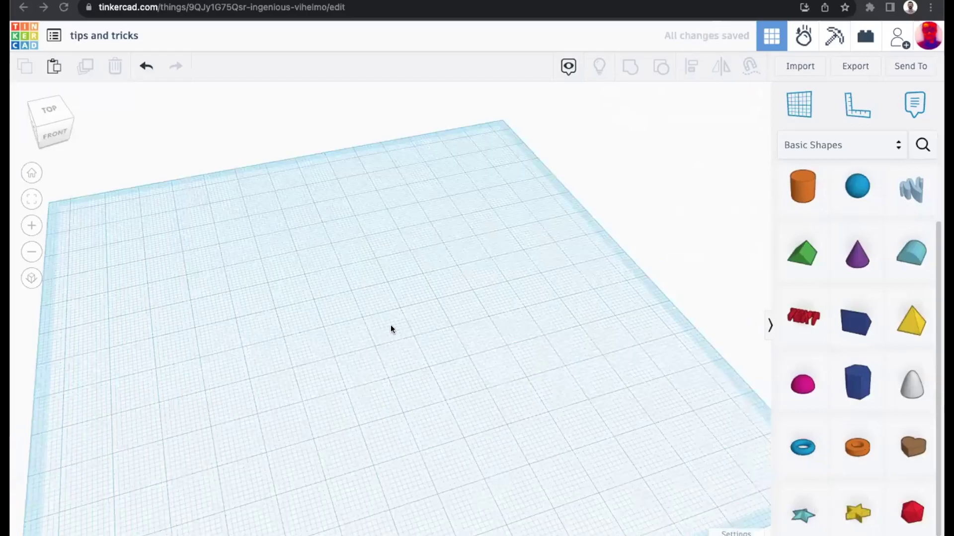
{"action": "right_click_drag", "start_coordinate": [365, 325], "coordinate": [356, 336]}
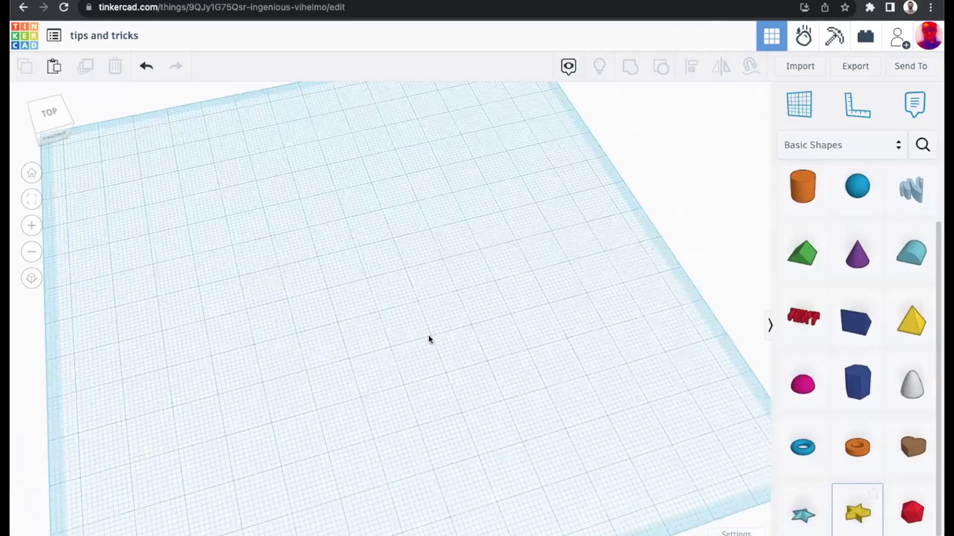
{"action": "left_click", "coordinate": [499, 384]}
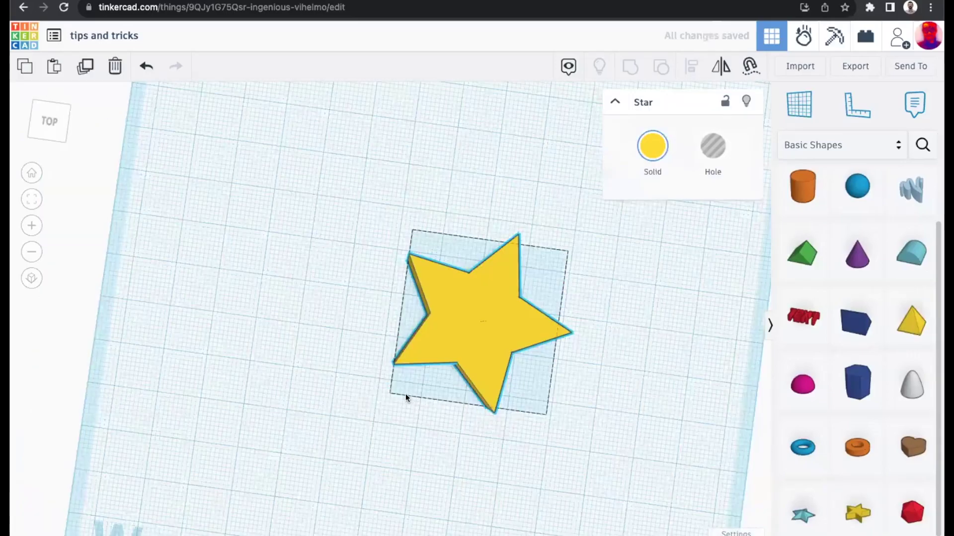
Step: Rotate the star about its vertical axis in 22.5° snaps to 67.5°, and tilt it upright on the workplane
{"action": "left_click_drag", "start_coordinate": [511, 425], "coordinate": [477, 419]}
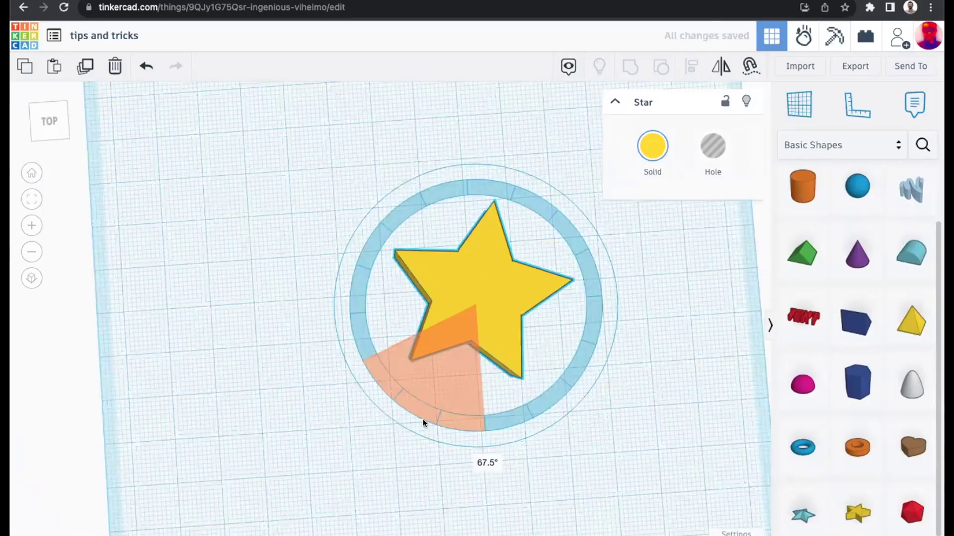
{"action": "left_click_drag", "start_coordinate": [381, 390], "coordinate": [465, 406]}
{"action": "left_click_drag", "start_coordinate": [460, 278], "coordinate": [511, 332]}
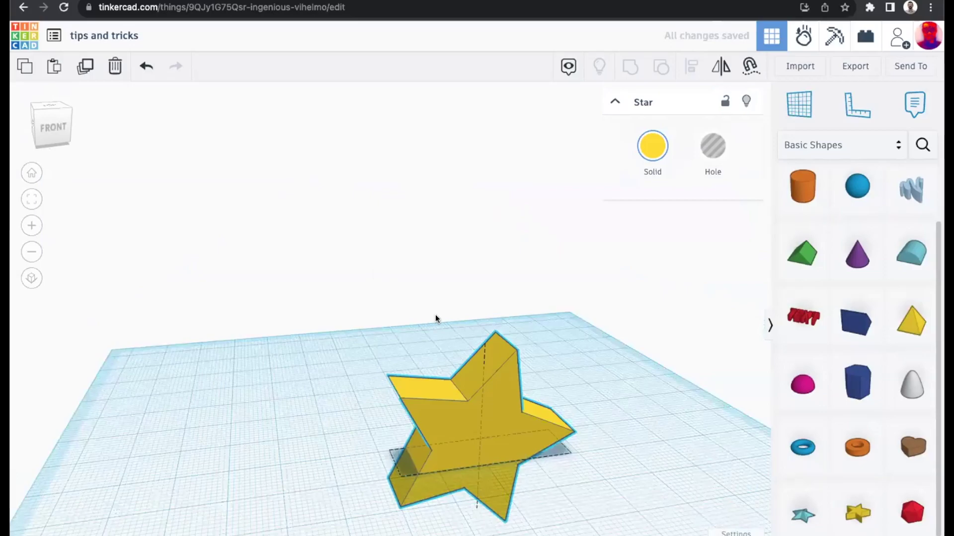
Step: Rotate the upright star by -13° in fine increments, by 90° in 45° snaps and by 67.5° in 22.5° snaps
{"action": "left_click_drag", "start_coordinate": [368, 213], "coordinate": [277, 392]}
{"action": "left_click_drag", "start_coordinate": [331, 408], "coordinate": [421, 83]}
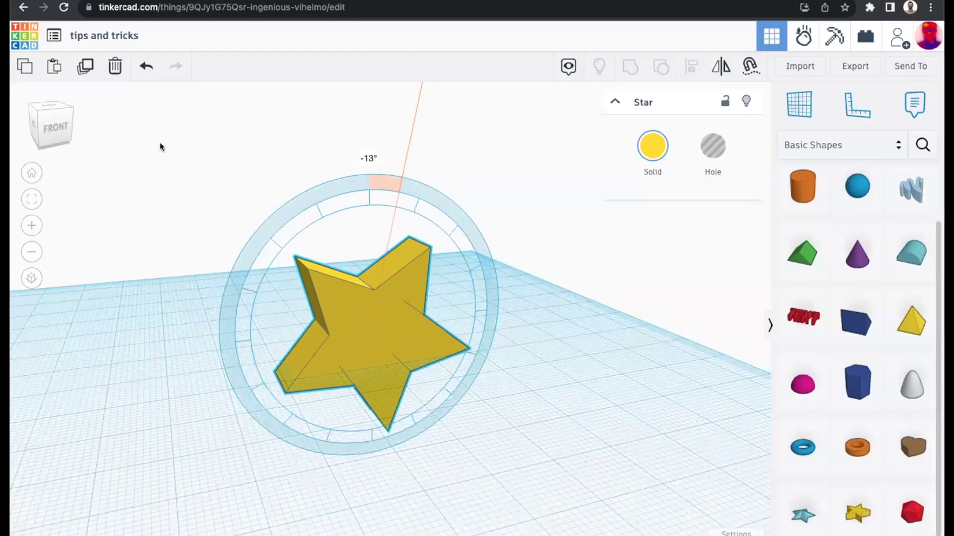
{"action": "left_click_drag", "start_coordinate": [147, 231], "coordinate": [206, 166]}
{"action": "left_click_drag", "start_coordinate": [309, 129], "coordinate": [265, 315]}
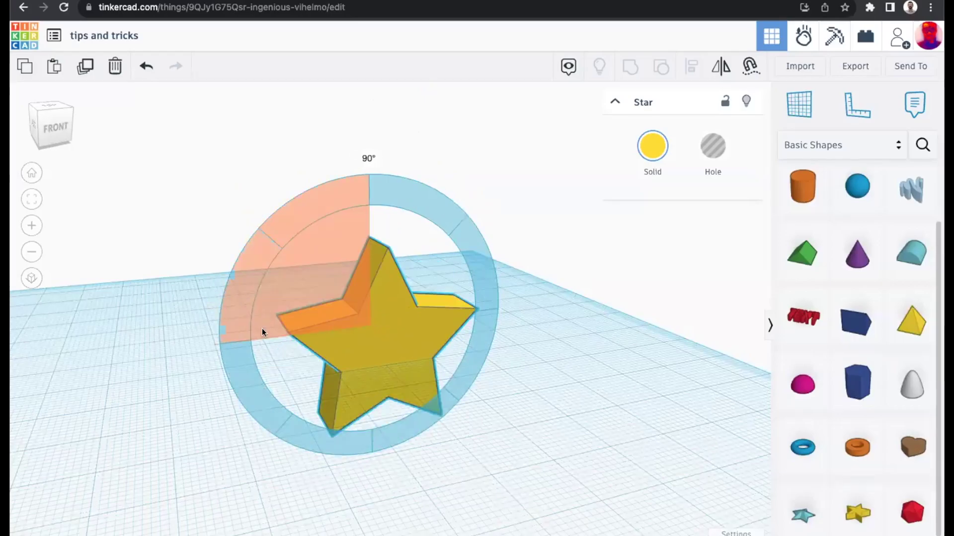
{"action": "left_click_drag", "start_coordinate": [303, 281], "coordinate": [316, 247]}
{"action": "left_click_drag", "start_coordinate": [291, 297], "coordinate": [277, 313]}
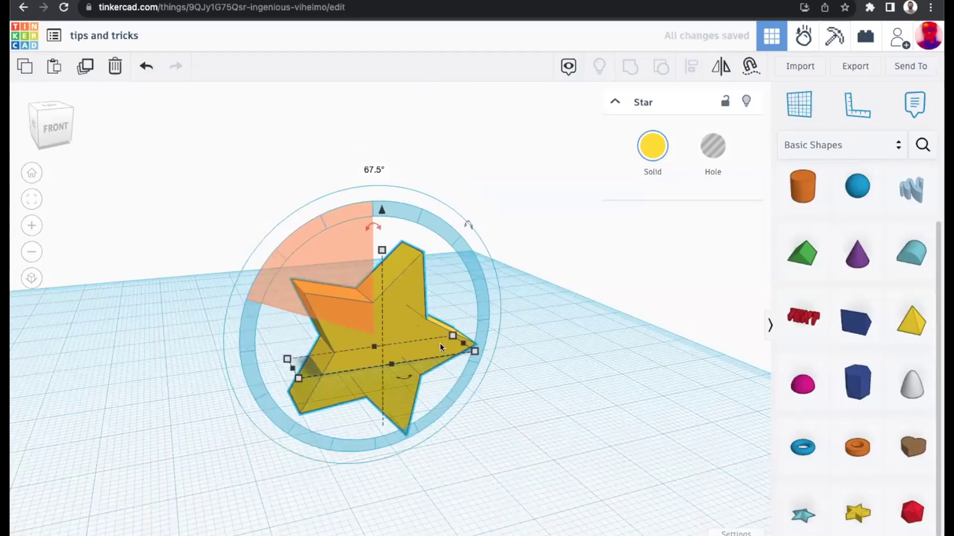
Step: Rotate the upright star by -67.5° about its front-facing axis
{"action": "scroll", "coordinate": [302, 334], "scroll_direction": "down", "scroll_amount": 2}
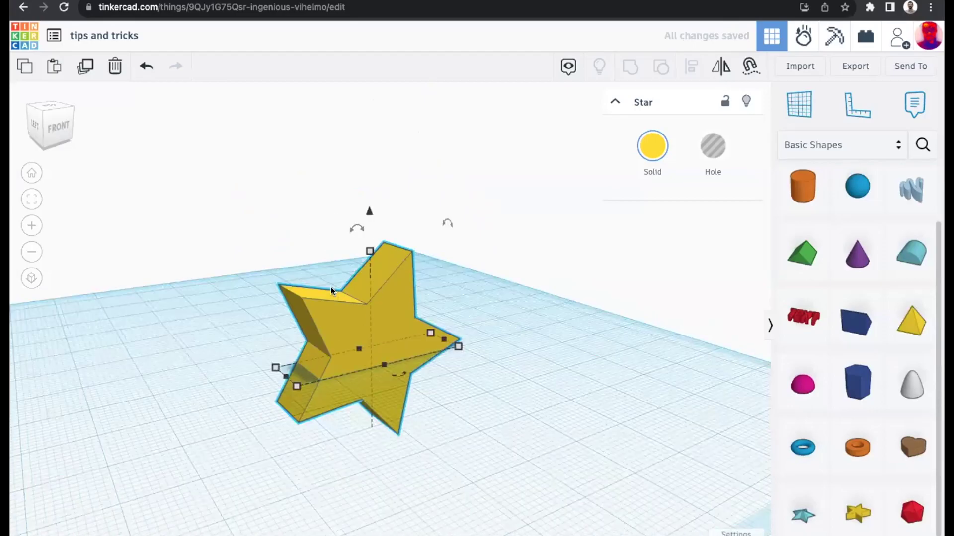
{"action": "scroll", "coordinate": [318, 303], "scroll_direction": "down", "scroll_amount": 4}
{"action": "middle_click_drag", "start_coordinate": [270, 274], "coordinate": [460, 353]}
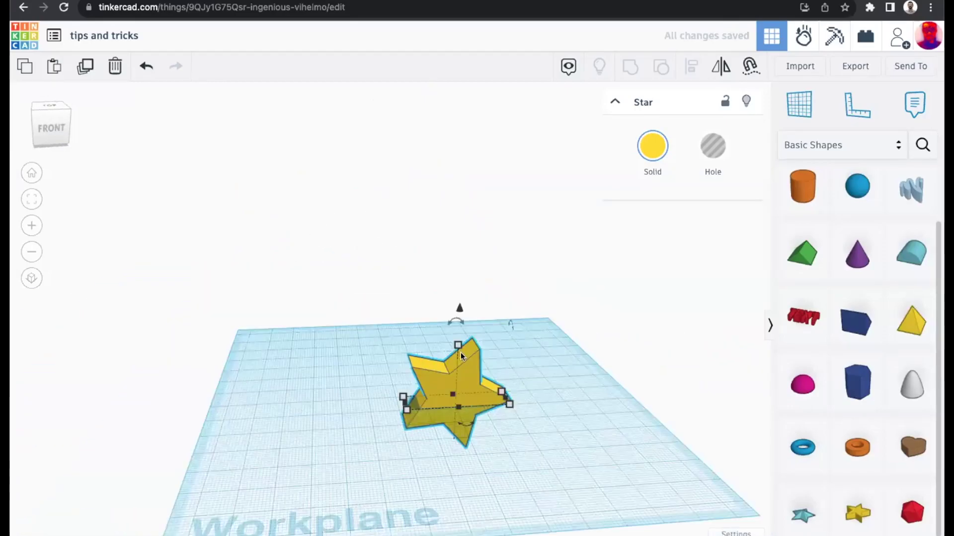
{"action": "scroll", "coordinate": [460, 351], "scroll_direction": "up", "scroll_amount": 3}
{"action": "left_click_drag", "start_coordinate": [445, 318], "coordinate": [505, 370]}
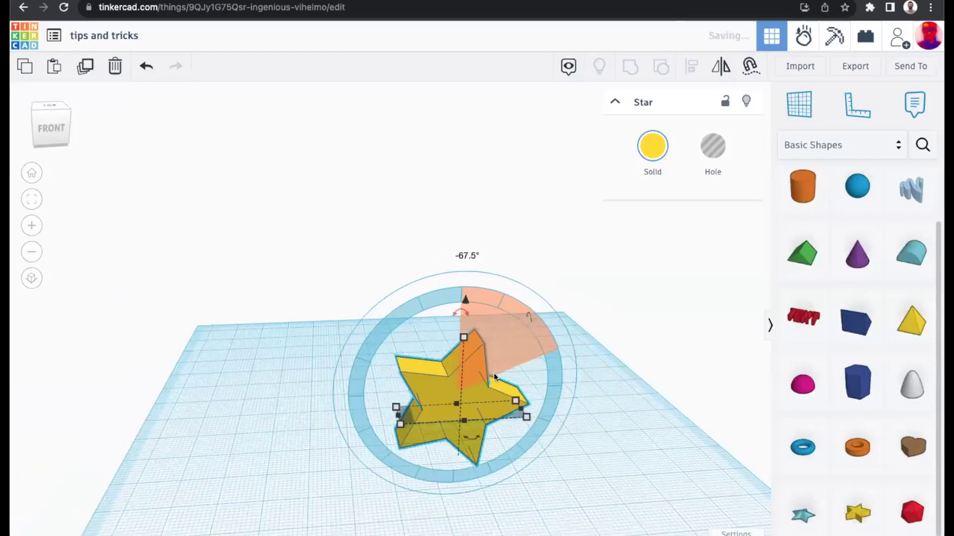
Step: Raise the upright star well above the workplane so it floats over the grid
{"action": "right_click_drag", "start_coordinate": [475, 373], "coordinate": [508, 362]}
{"action": "right_click_drag", "start_coordinate": [644, 443], "coordinate": [484, 531]}
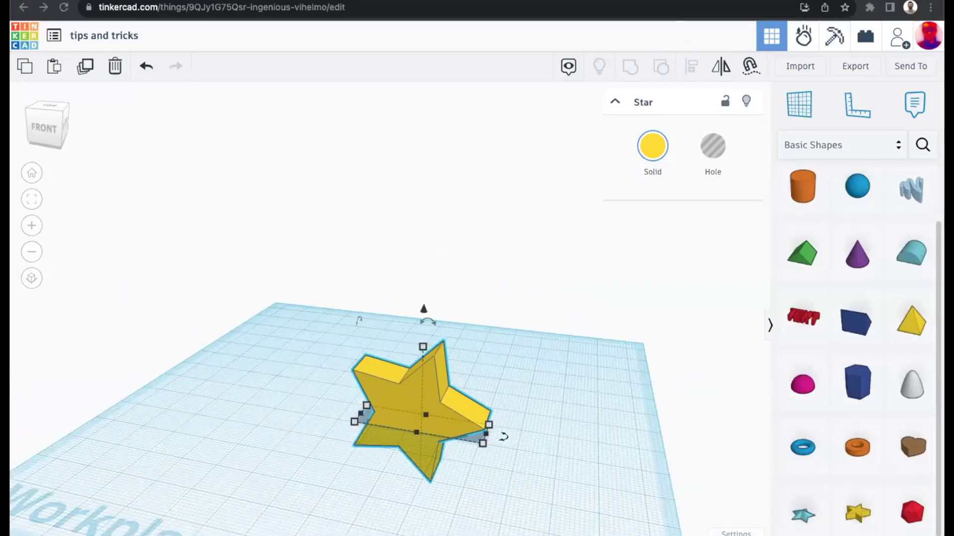
{"action": "mouse_move", "coordinate": [537, 351]}
{"action": "middle_mouse_down"}
{"action": "mouse_move", "coordinate": [710, 378]}
{"action": "mouse_move", "coordinate": [668, 340]}
{"action": "mouse_move", "coordinate": [470, 382]}
{"action": "mouse_move", "coordinate": [491, 342]}
{"action": "middle_mouse_up"}
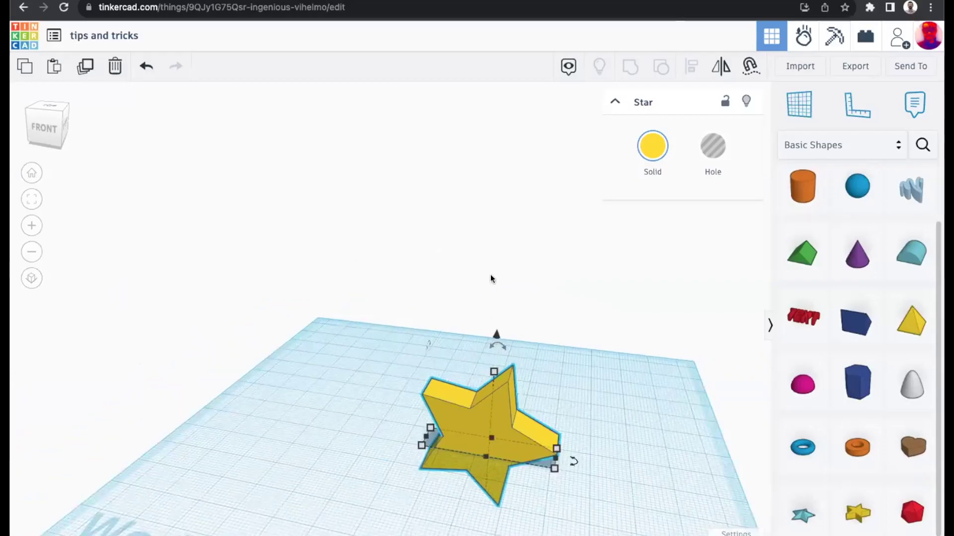
{"action": "left_click_drag", "start_coordinate": [494, 336], "coordinate": [499, 168]}
{"action": "right_click_drag", "start_coordinate": [473, 274], "coordinate": [473, 278]}
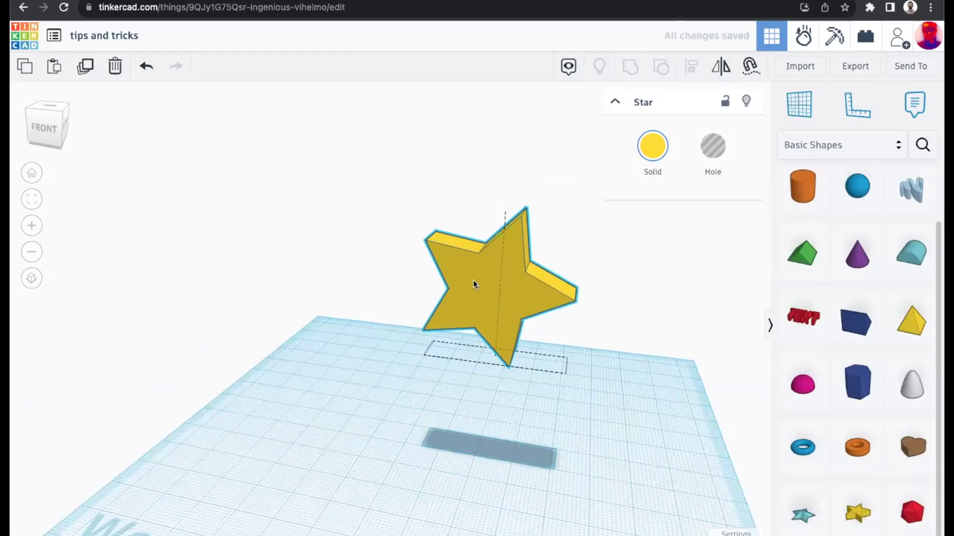
Step: Duplicate the floating star three times, placing the copies at different positions around the original
{"action": "left_click_drag", "start_coordinate": [485, 305], "coordinate": [336, 242], "text": "alt"}
{"action": "left_click_drag", "start_coordinate": [520, 287], "coordinate": [659, 269], "text": "alt"}
{"action": "right_click_drag", "start_coordinate": [568, 277], "coordinate": [481, 346]}
{"action": "middle_click_drag", "start_coordinate": [468, 308], "coordinate": [440, 313]}
{"action": "left_click_drag", "start_coordinate": [502, 322], "coordinate": [410, 261], "text": "alt"}
Step: Scale down two of the rear floating stars proportionally
{"action": "right_click_drag", "start_coordinate": [374, 235], "coordinate": [433, 230]}
{"action": "left_click_drag", "start_coordinate": [380, 198], "coordinate": [388, 248], "text": "shift"}
{"action": "left_click", "coordinate": [600, 267]}
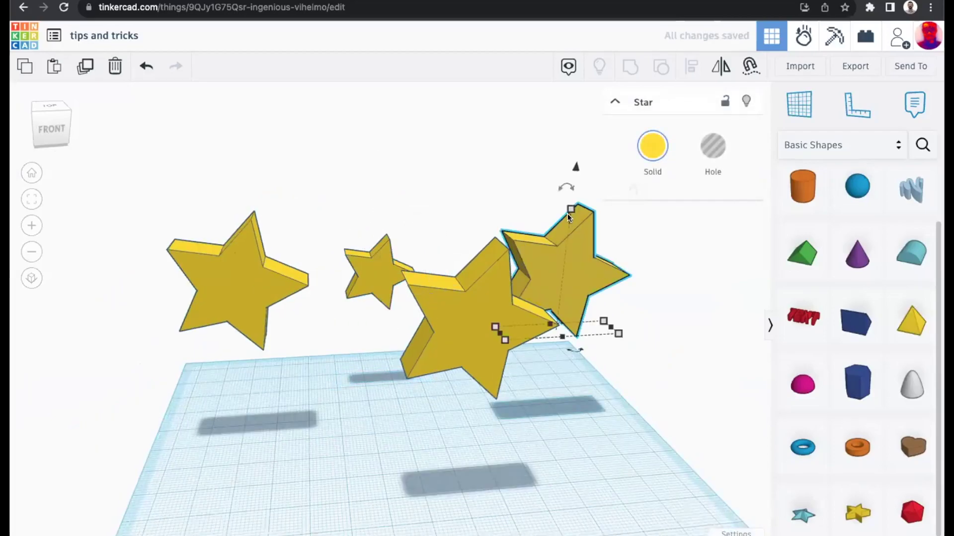
{"action": "left_click_drag", "start_coordinate": [568, 240], "coordinate": [499, 283]}
{"action": "right_click_drag", "start_coordinate": [376, 299], "coordinate": [374, 299]}
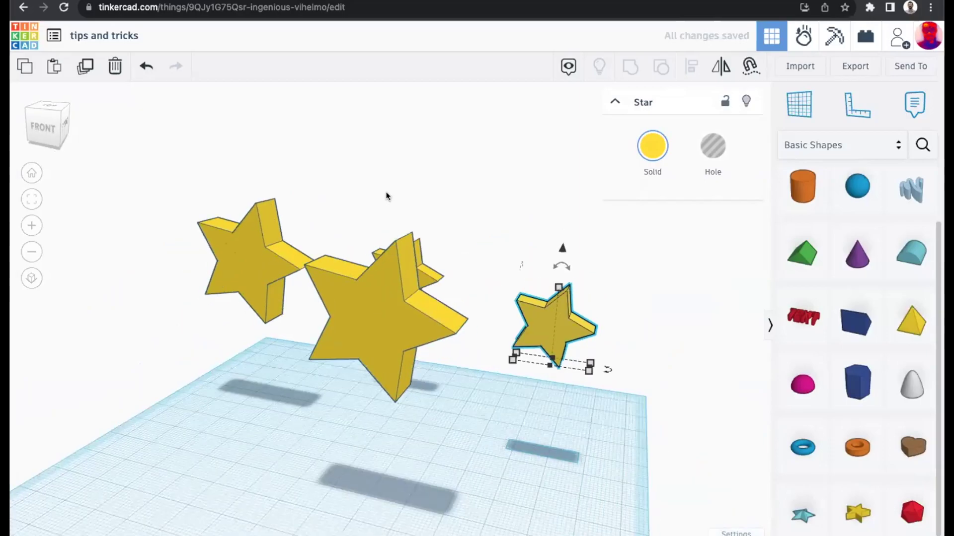
Step: Lower the large front star close to the workplane and scale it down slightly in proportion
{"action": "left_click", "coordinate": [391, 250]}
{"action": "left_click", "coordinate": [383, 195]}
{"action": "left_click", "coordinate": [393, 263]}
{"action": "left_click_drag", "start_coordinate": [386, 196], "coordinate": [390, 289]}
{"action": "left_click_drag", "start_coordinate": [386, 324], "coordinate": [386, 346], "text": "shift"}
{"action": "right_click_drag", "start_coordinate": [454, 391], "coordinate": [463, 396]}
{"action": "middle_click_drag", "start_coordinate": [466, 392], "coordinate": [463, 328]}
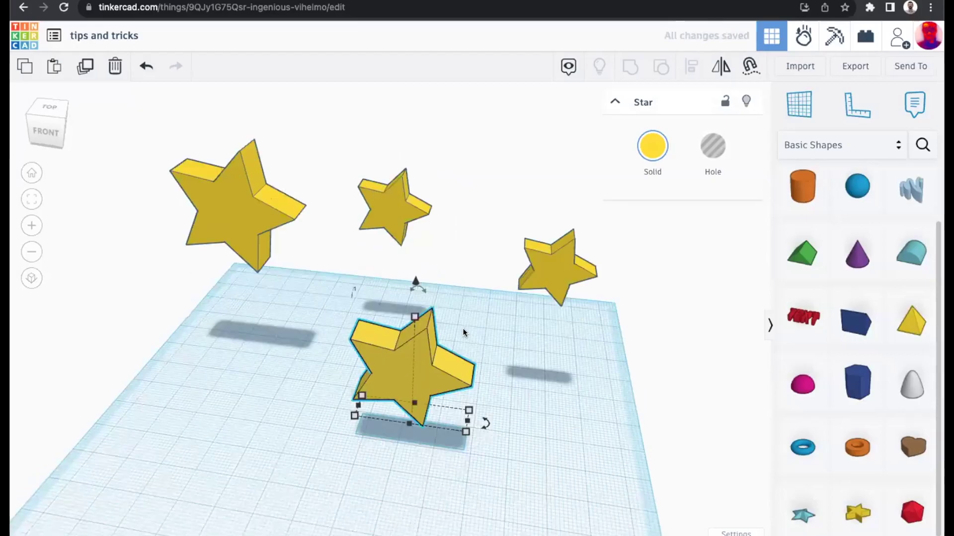
{"action": "right_click_drag", "start_coordinate": [441, 335], "coordinate": [420, 304]}
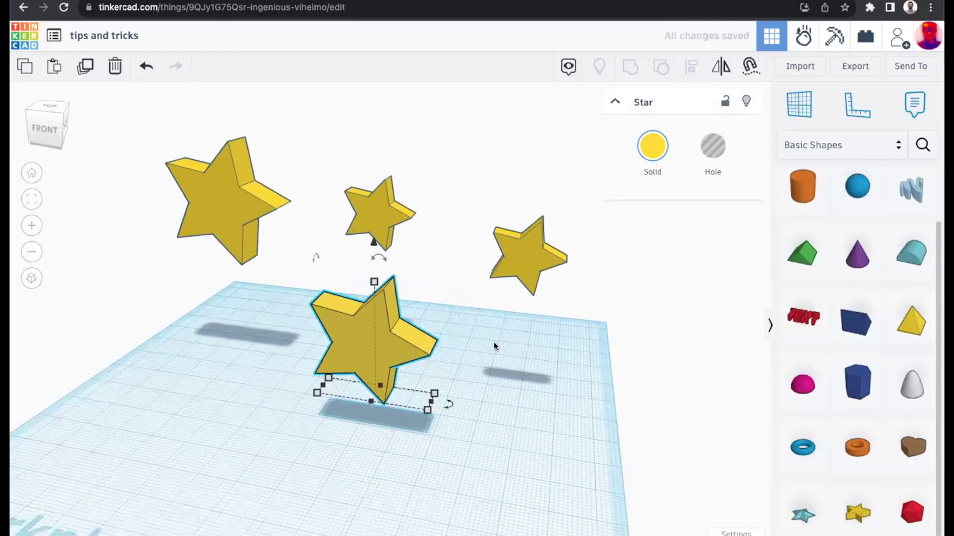
{"action": "middle_click_drag", "start_coordinate": [475, 332], "coordinate": [498, 341]}
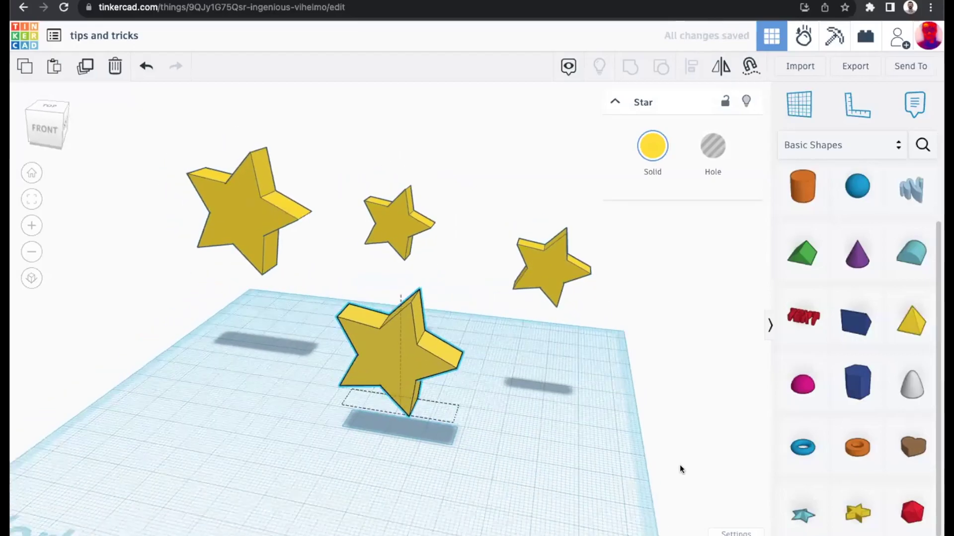
Step: Set the workplane to 100 mm wide and 100 mm long in millimeters, and make these settings the default
{"action": "left_click", "coordinate": [734, 532]}
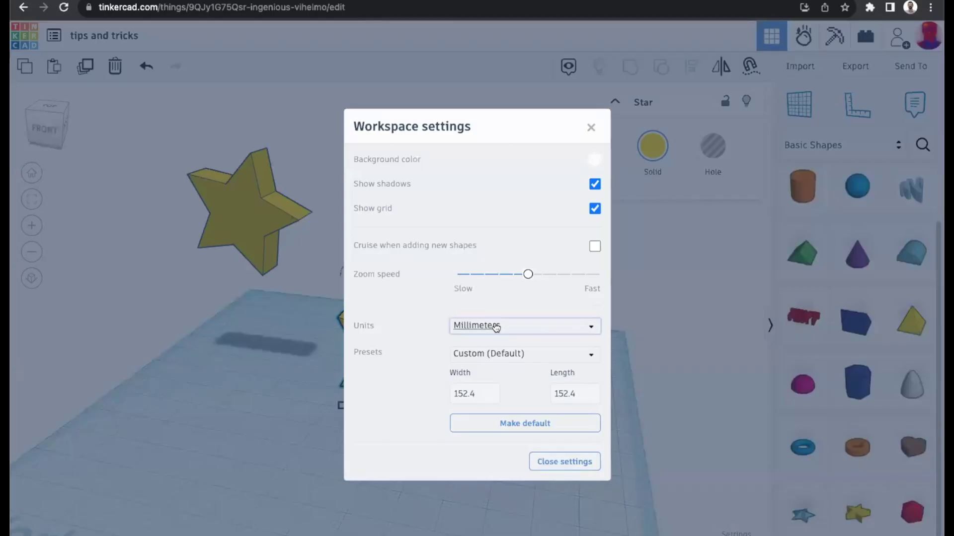
{"action": "left_click", "coordinate": [492, 324]}
{"action": "left_click", "coordinate": [478, 299]}
{"action": "left_click", "coordinate": [487, 396]}
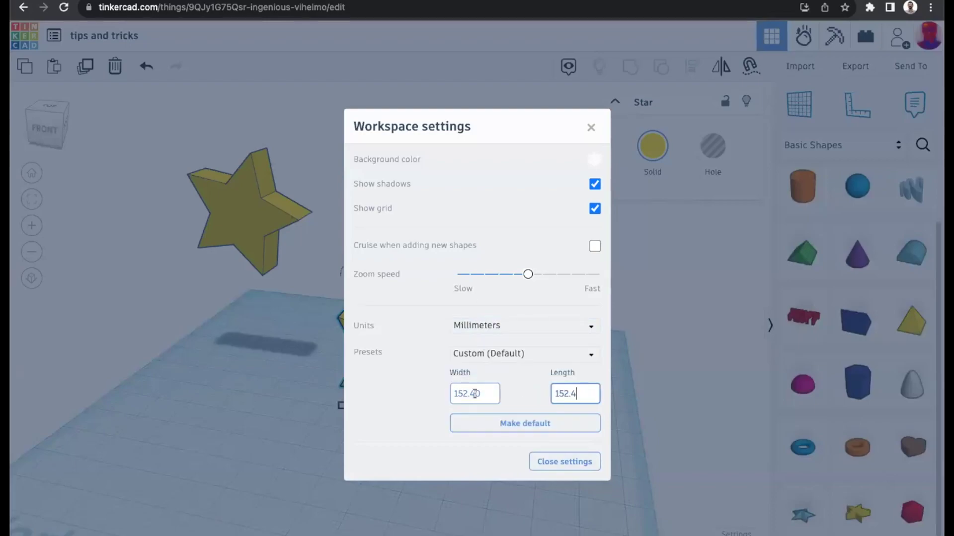
{"action": "type", "text": "100"}
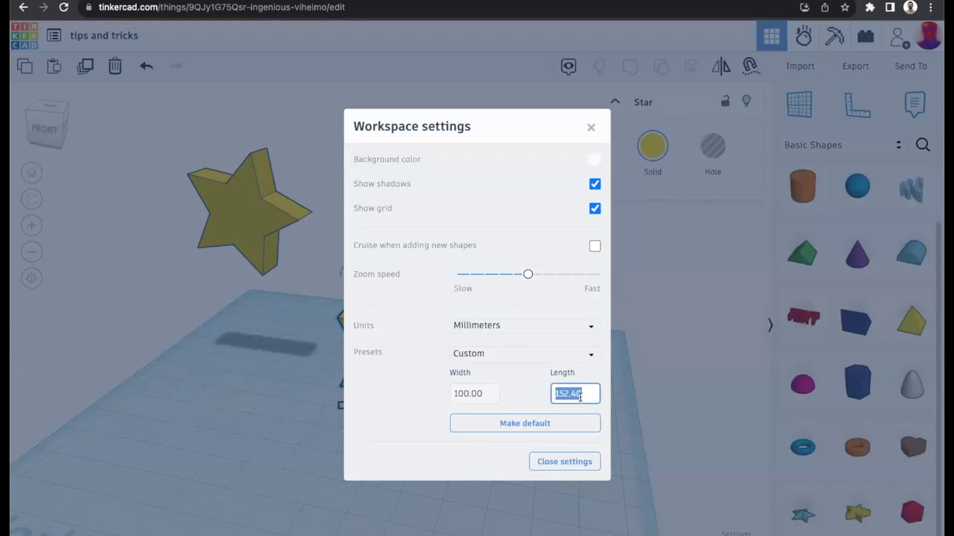
{"action": "left_click", "coordinate": [524, 423]}
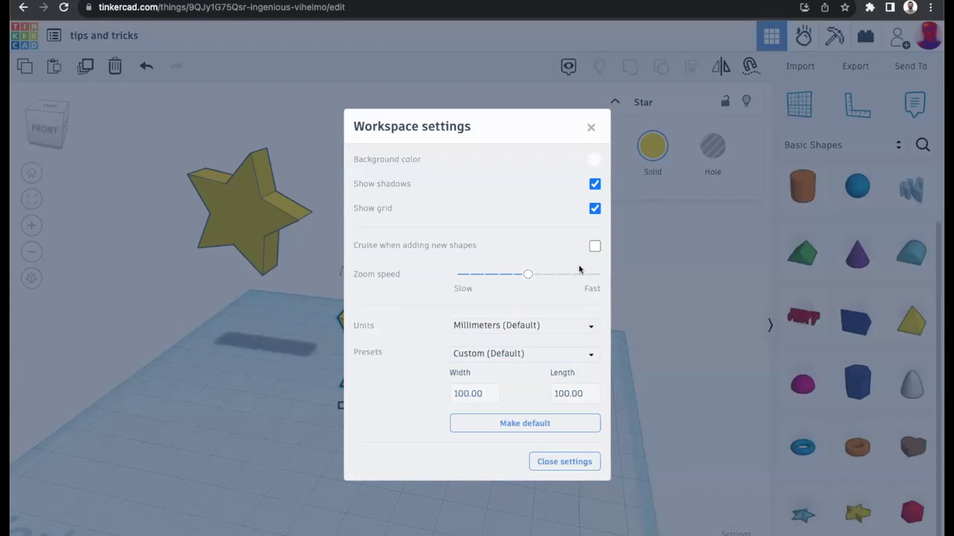
Step: Change the workspace background color to black and turn off the shadows
{"action": "left_click", "coordinate": [593, 160]}
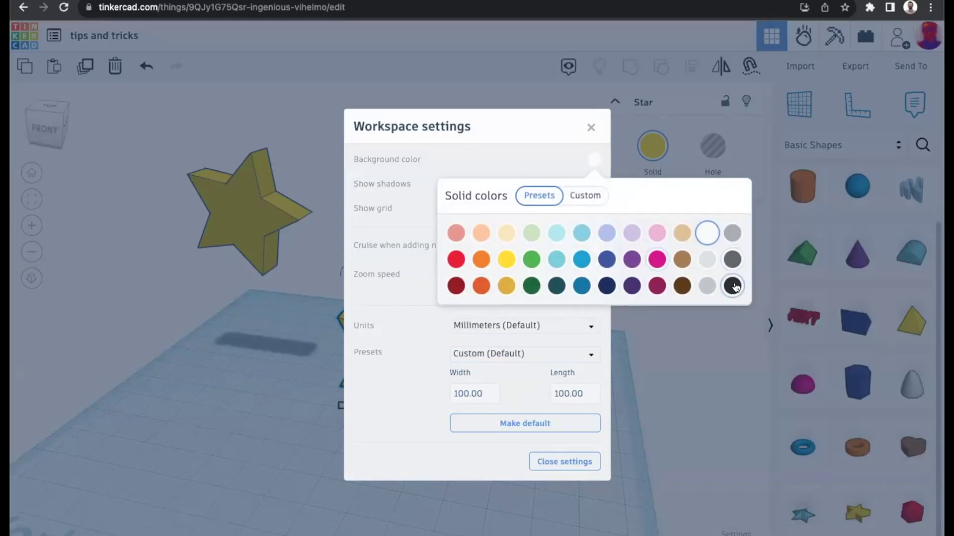
{"action": "left_click", "coordinate": [540, 157]}
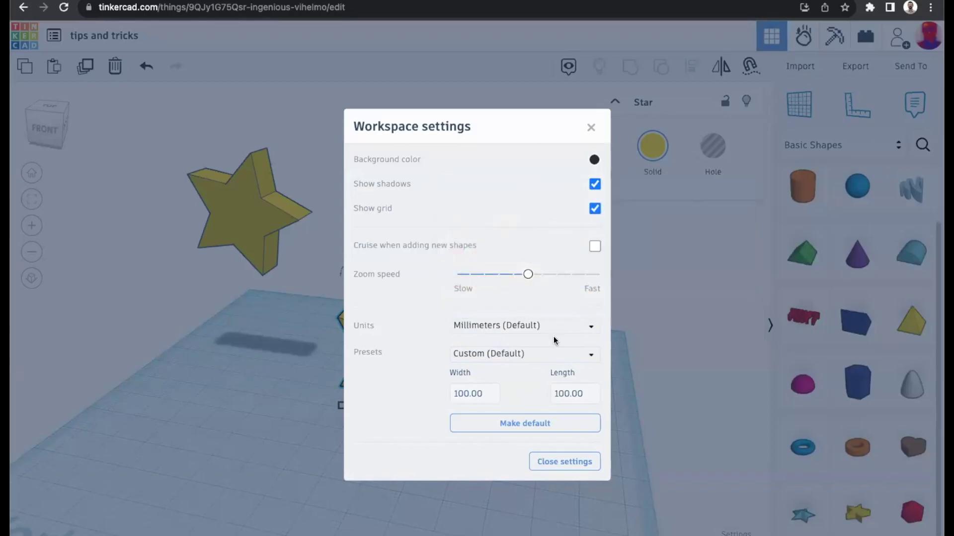
{"action": "left_click", "coordinate": [564, 461]}
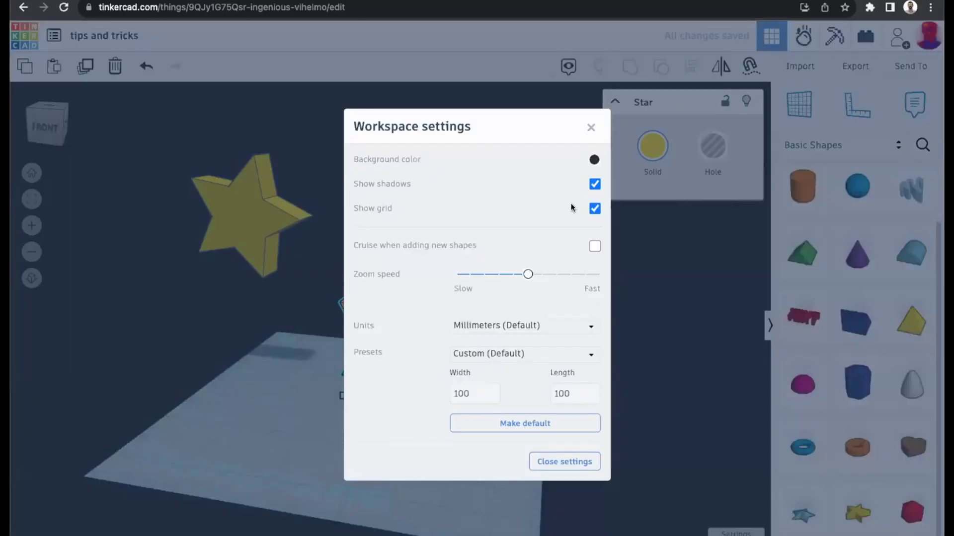
{"action": "left_click", "coordinate": [595, 183]}
{"action": "left_click", "coordinate": [541, 467]}
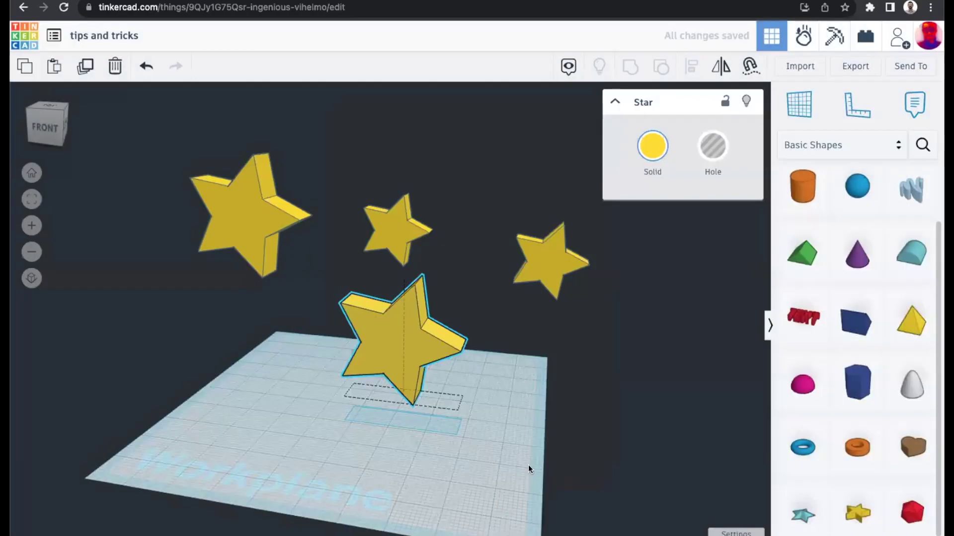
{"action": "right_click_drag", "start_coordinate": [529, 464], "coordinate": [439, 421]}
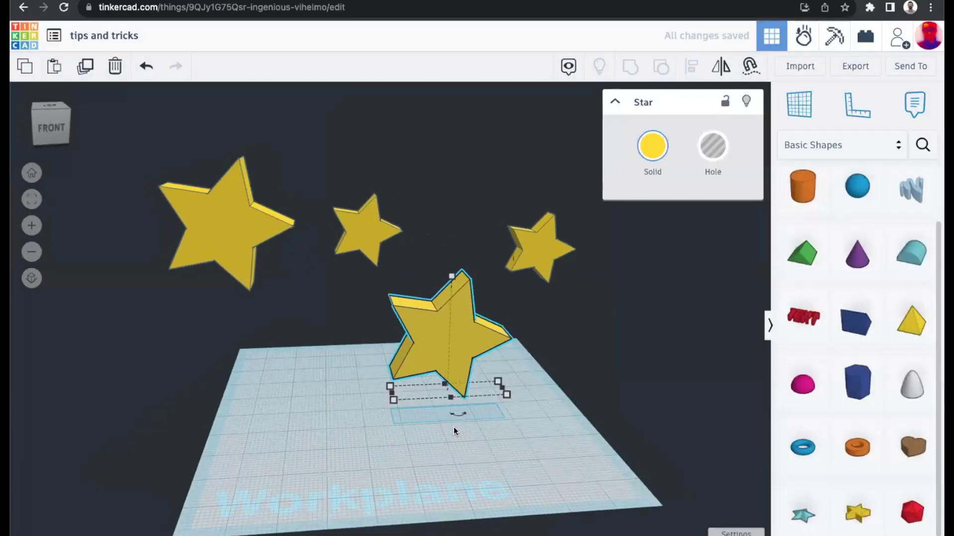
Step: Hide the workplane grid and look at the floating stars without it from several angles
{"action": "left_click", "coordinate": [728, 534]}
{"action": "left_click", "coordinate": [594, 209]}
{"action": "left_click", "coordinate": [576, 462]}
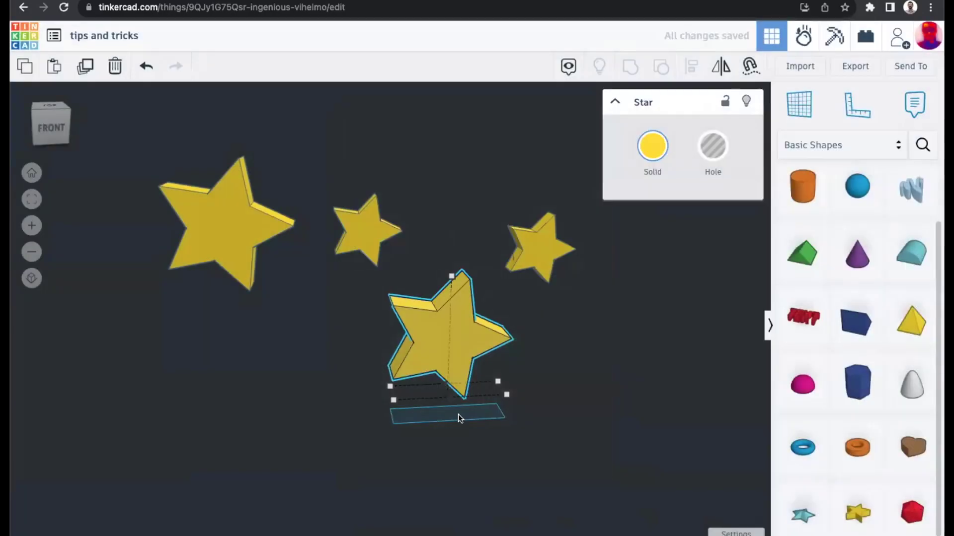
{"action": "right_click_drag", "start_coordinate": [458, 415], "coordinate": [299, 403]}
{"action": "left_click", "coordinate": [535, 407]}
{"action": "right_click_drag", "start_coordinate": [502, 395], "coordinate": [687, 463]}
Step: Apply the Tinkercad size preset to the workplane
{"action": "left_click", "coordinate": [726, 530]}
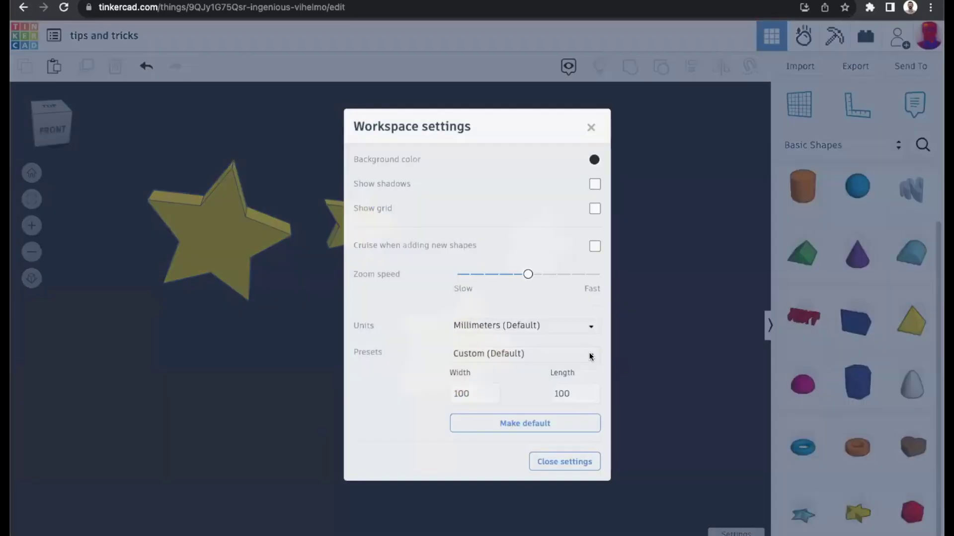
{"action": "left_click", "coordinate": [496, 355]}
{"action": "left_click", "coordinate": [497, 370]}
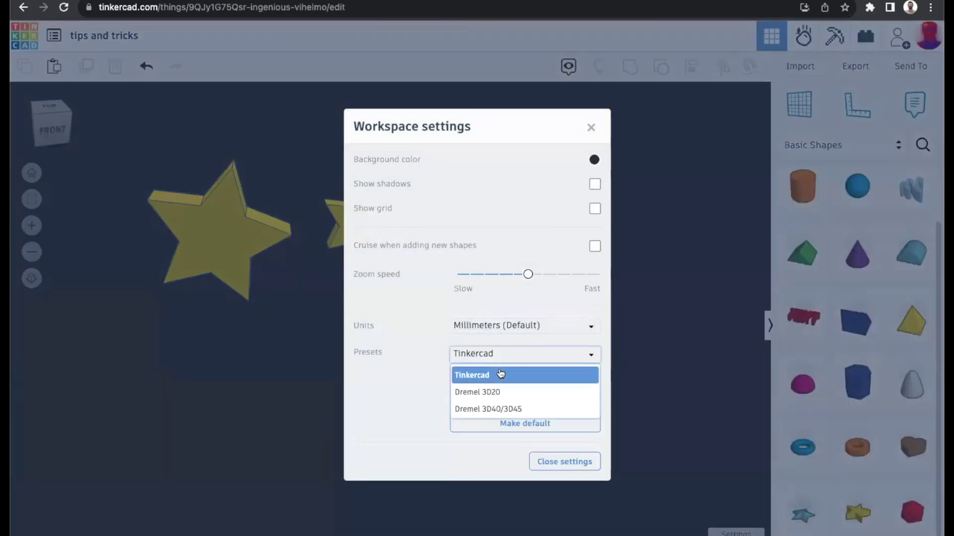
{"action": "left_click", "coordinate": [576, 464]}
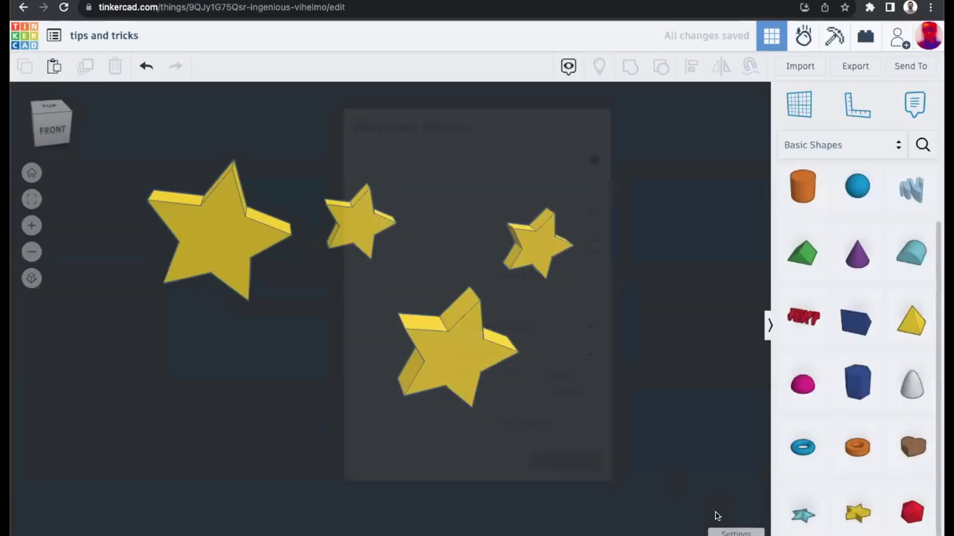
Step: Restore the white background color and switch the shadows and the grid back on
{"action": "left_click", "coordinate": [730, 531]}
{"action": "left_click", "coordinate": [594, 159]}
{"action": "left_click", "coordinate": [707, 233]}
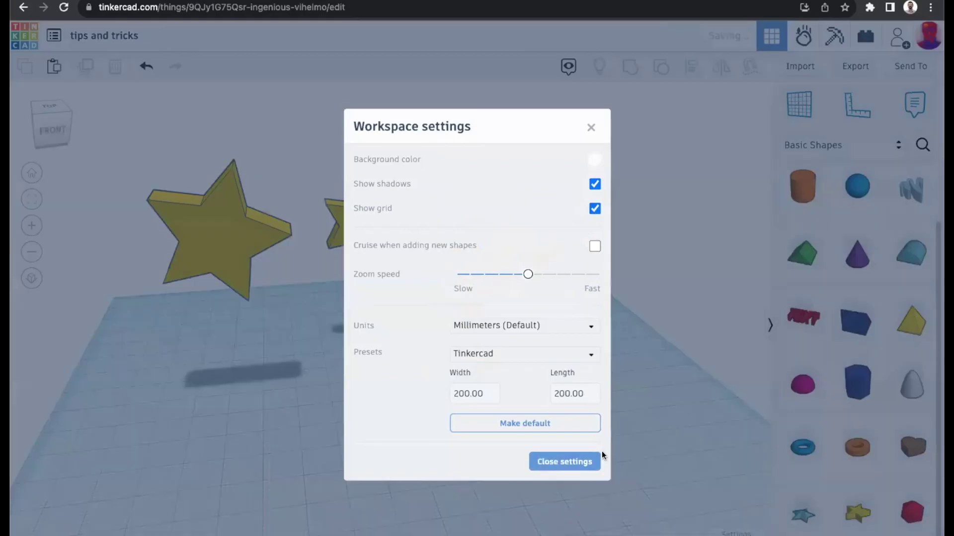
{"action": "left_click", "coordinate": [595, 458]}
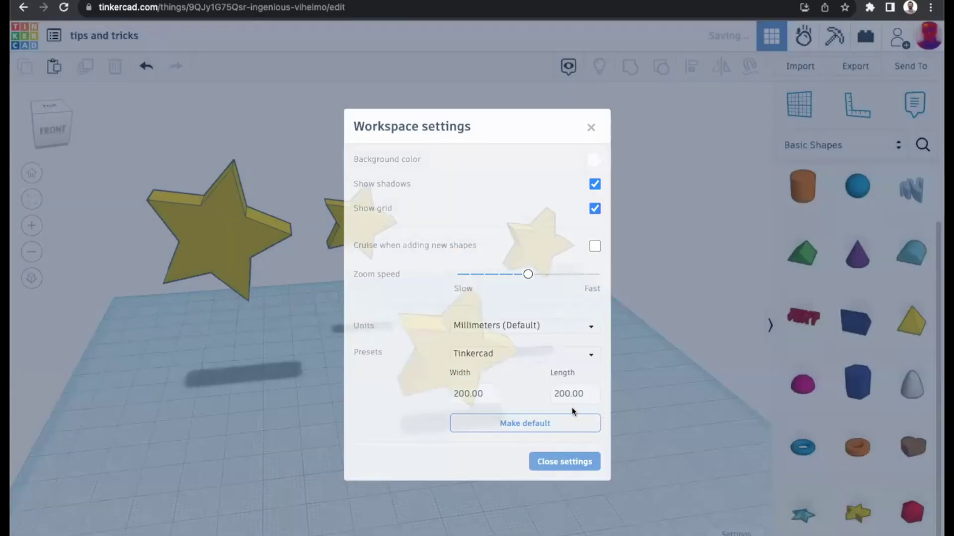
{"action": "right_click_drag", "start_coordinate": [569, 400], "coordinate": [671, 403]}
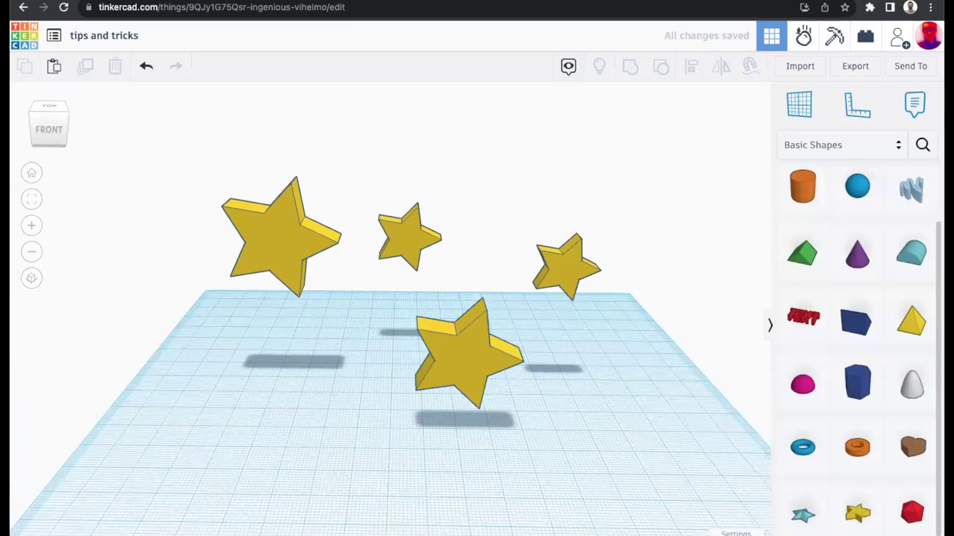
{"action": "left_click", "coordinate": [742, 534]}
{"action": "left_click", "coordinate": [578, 455]}
Step: Nudge the front star several grid steps sideways along the workplane and back again
{"action": "left_click", "coordinate": [472, 366]}
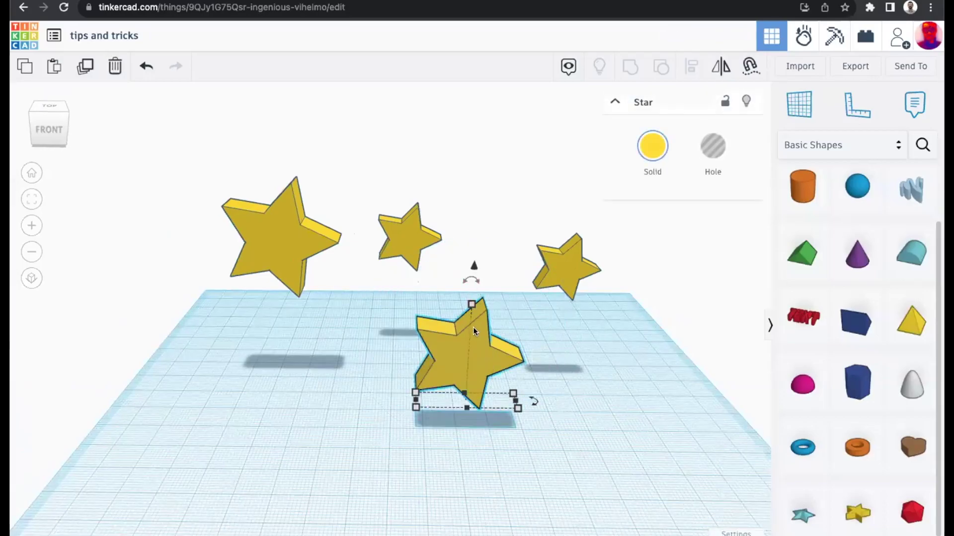
{"action": "key", "text": "Right"}
{"action": "key", "text": "Right"}
{"action": "key", "text": "Right"}
{"action": "key", "text": "Right"}
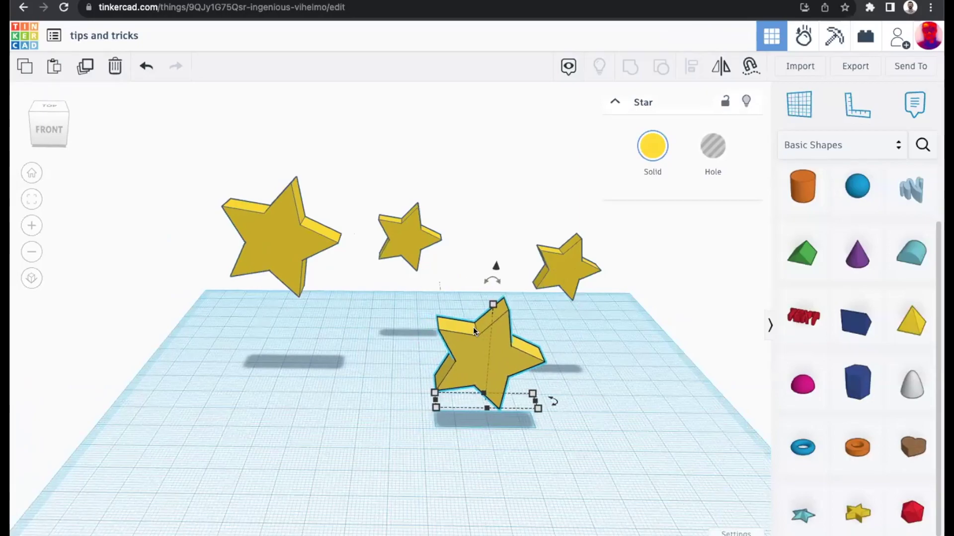
{"action": "key", "text": "Left"}
{"action": "key", "text": "Left"}
{"action": "key", "text": "Left"}
{"action": "key", "text": "Left"}
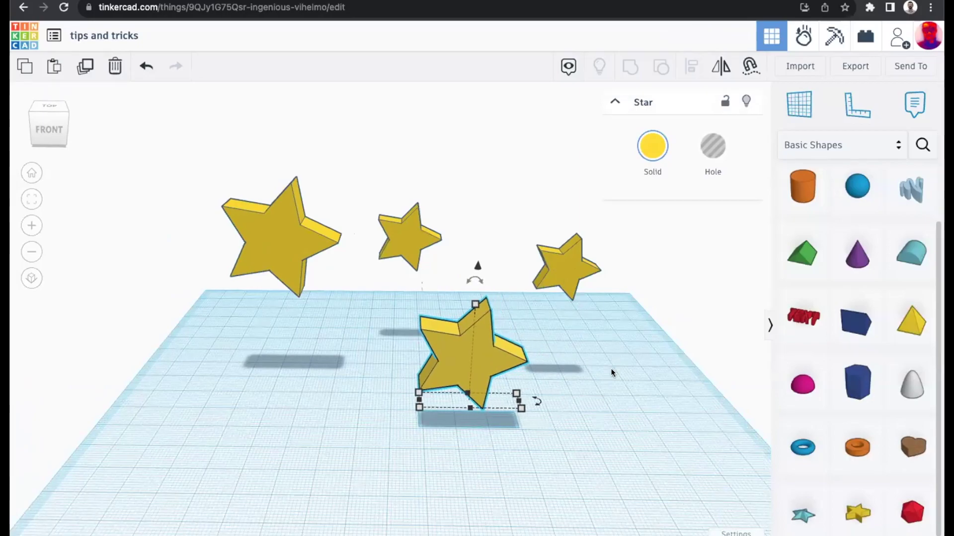
Step: Stretch the front star's base depth to make it a much thicker star
{"action": "left_click_drag", "start_coordinate": [524, 408], "coordinate": [533, 425]}
{"action": "left_click_drag", "start_coordinate": [478, 279], "coordinate": [533, 320]}
{"action": "right_click_drag", "start_coordinate": [535, 313], "coordinate": [495, 363]}
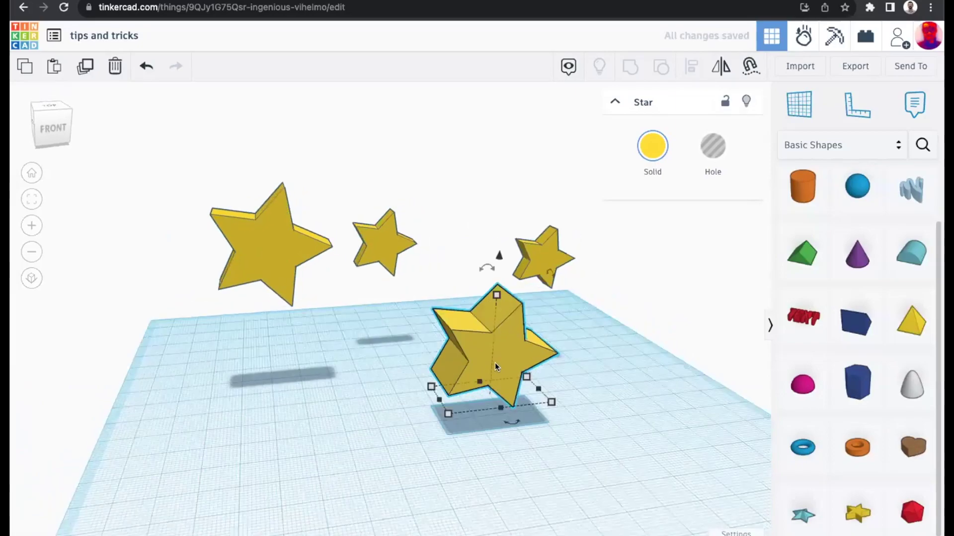
{"action": "left_click_drag", "start_coordinate": [495, 362], "coordinate": [495, 356]}
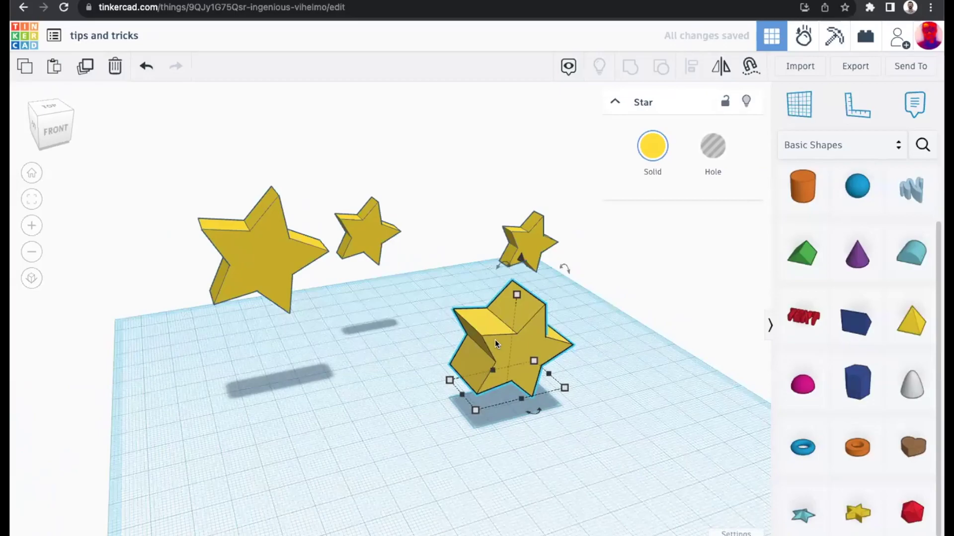
Step: Nudge the thick front star several grid steps toward the front and then toward the back
{"action": "key", "text": "Down"}
{"action": "key", "text": "Down"}
{"action": "key", "text": "Down"}
{"action": "key", "text": "Down"}
{"action": "key", "text": "Down"}
{"action": "key", "text": "Up"}
{"action": "key", "text": "Up"}
{"action": "key", "text": "Up"}
{"action": "key", "text": "Up"}
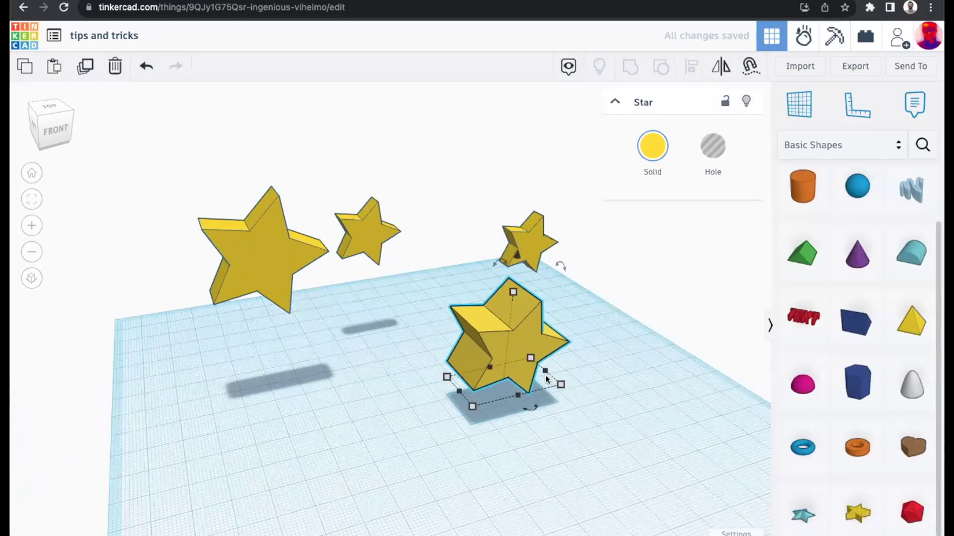
Step: Set the snap grid to 5.0 mm and nudge the thick star back and forth in these larger steps
{"action": "left_click", "coordinate": [745, 535]}
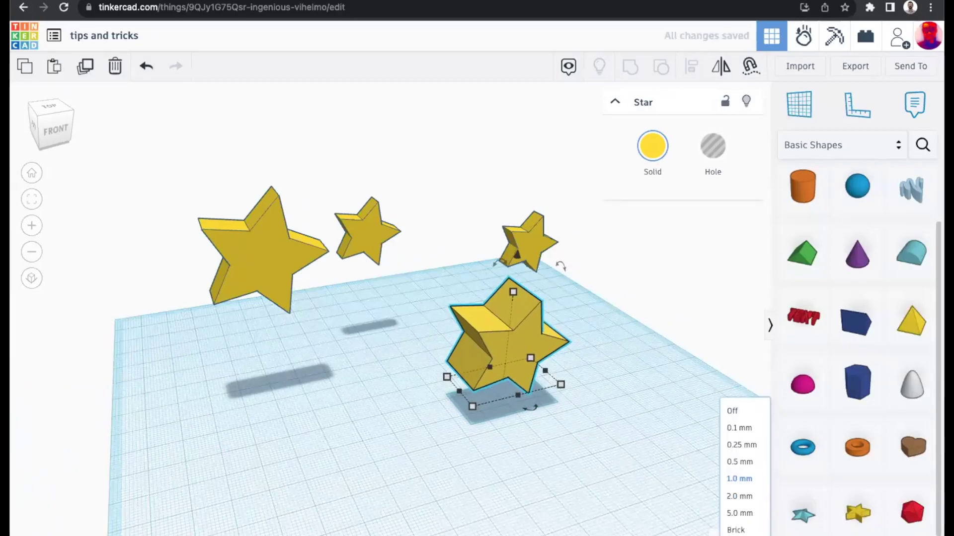
{"action": "left_click", "coordinate": [743, 513]}
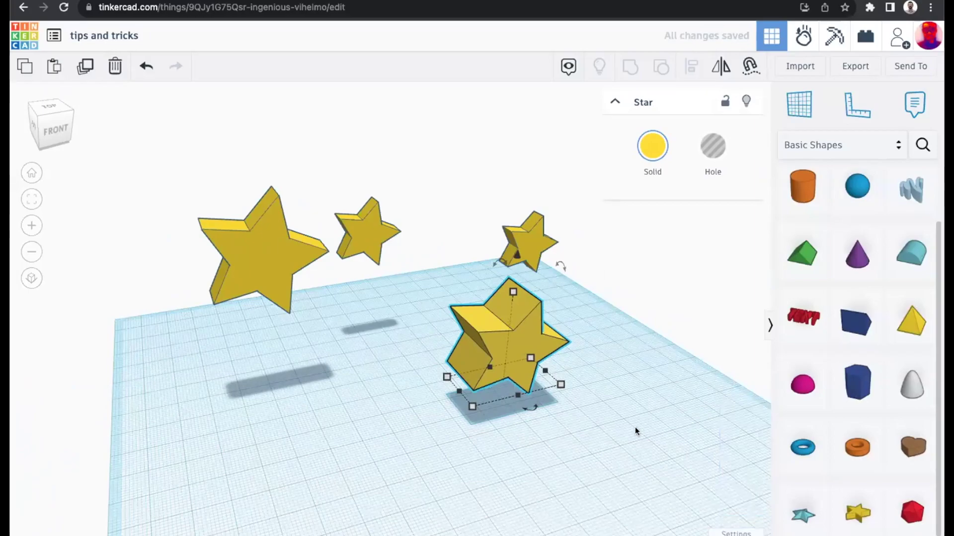
{"action": "key", "text": "Up"}
{"action": "key", "text": "Up"}
{"action": "key", "text": "Down"}
{"action": "key", "text": "Down"}
{"action": "key", "text": "Up"}
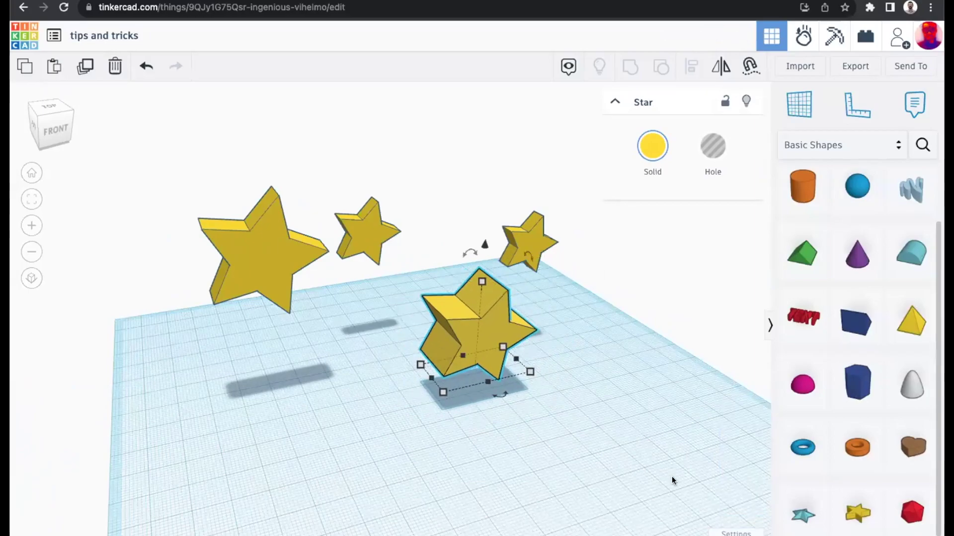
Step: Revisit the snap grid options and move the thick star about 1.23 mm on the workplane
{"action": "left_click", "coordinate": [743, 532]}
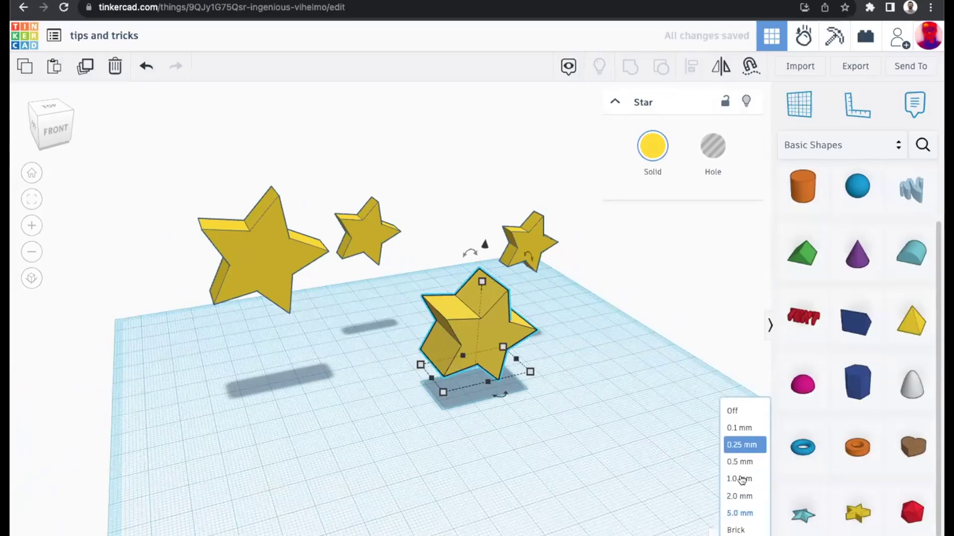
{"action": "left_click", "coordinate": [547, 422]}
{"action": "right_click_drag", "start_coordinate": [489, 430], "coordinate": [472, 377]}
{"action": "left_click_drag", "start_coordinate": [418, 387], "coordinate": [433, 356]}
{"action": "left_click_drag", "start_coordinate": [506, 420], "coordinate": [506, 419]}
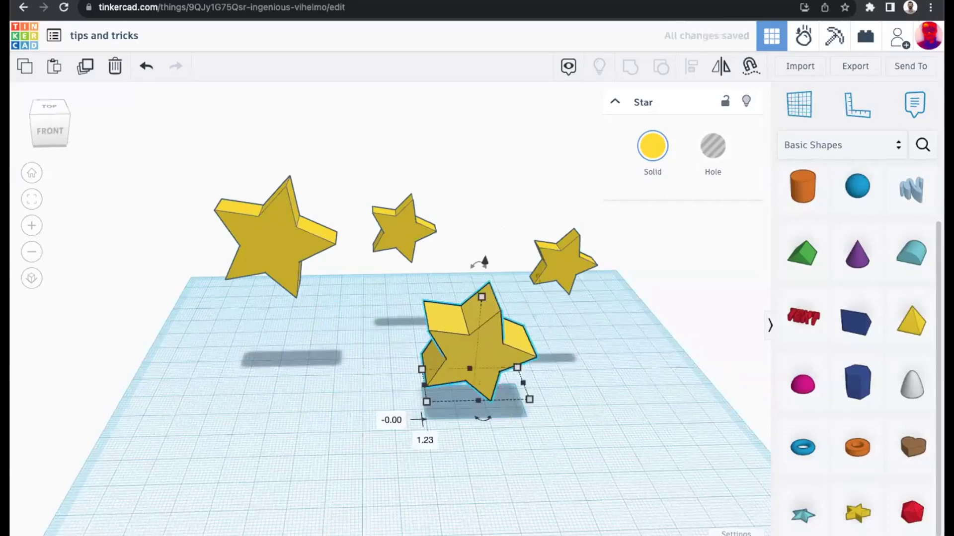
Step: Set the snap grid to 0.1 mm and shift the thick front star slightly on the workplane
{"action": "left_click", "coordinate": [751, 535]}
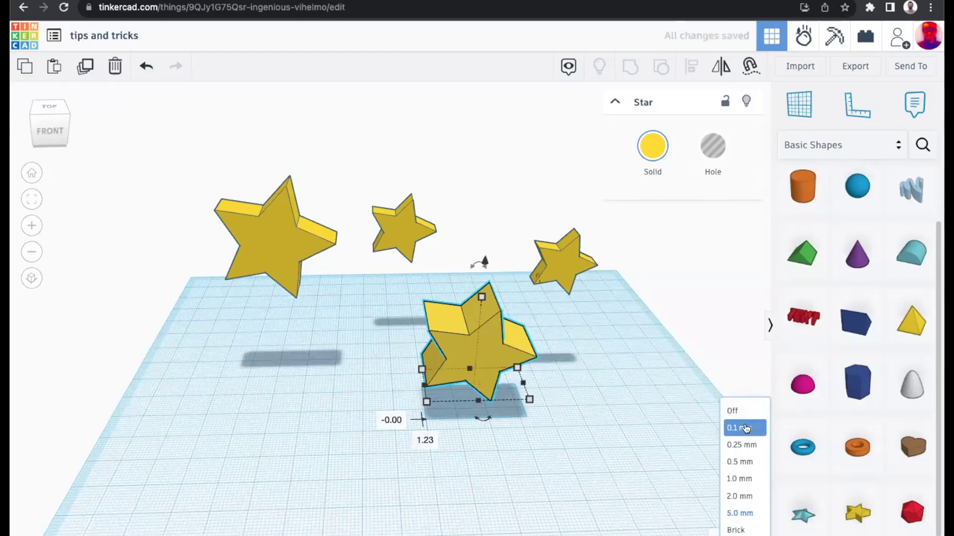
{"action": "left_click", "coordinate": [745, 428]}
{"action": "left_click_drag", "start_coordinate": [460, 357], "coordinate": [439, 376]}
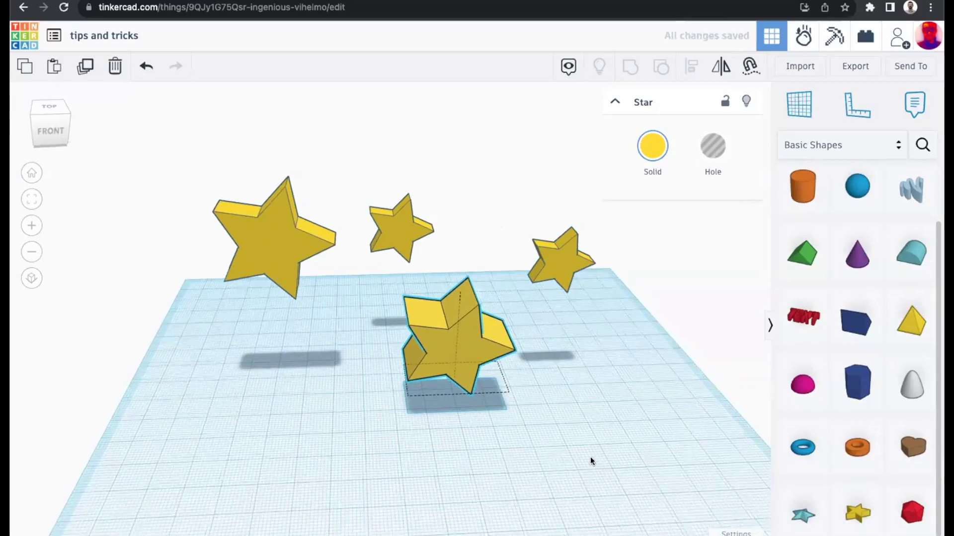
Step: Move the small star on the right of the workplane to just behind the thick star
{"action": "right_click_drag", "start_coordinate": [590, 460], "coordinate": [534, 419]}
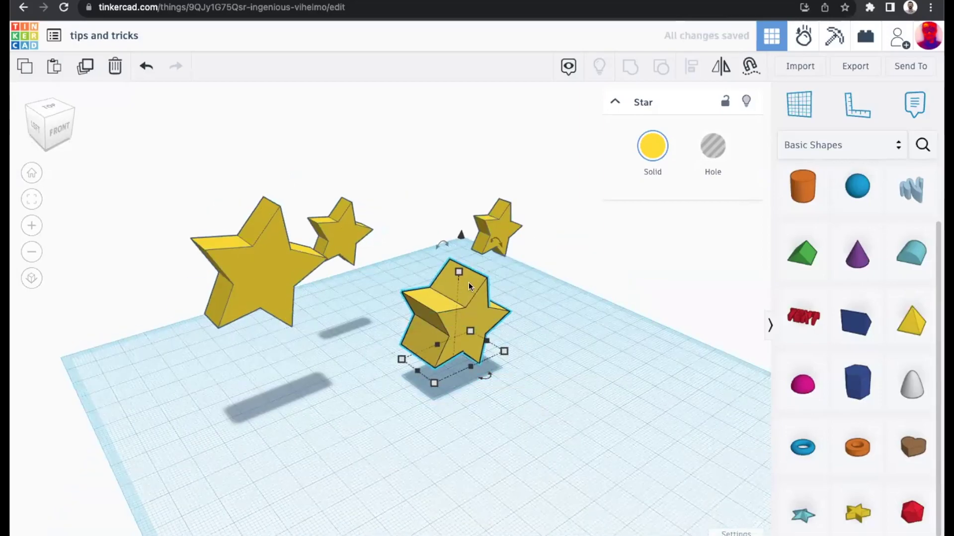
{"action": "scroll", "coordinate": [469, 298], "scroll_direction": "up", "scroll_amount": 3}
{"action": "right_click_drag", "start_coordinate": [457, 328], "coordinate": [547, 314]}
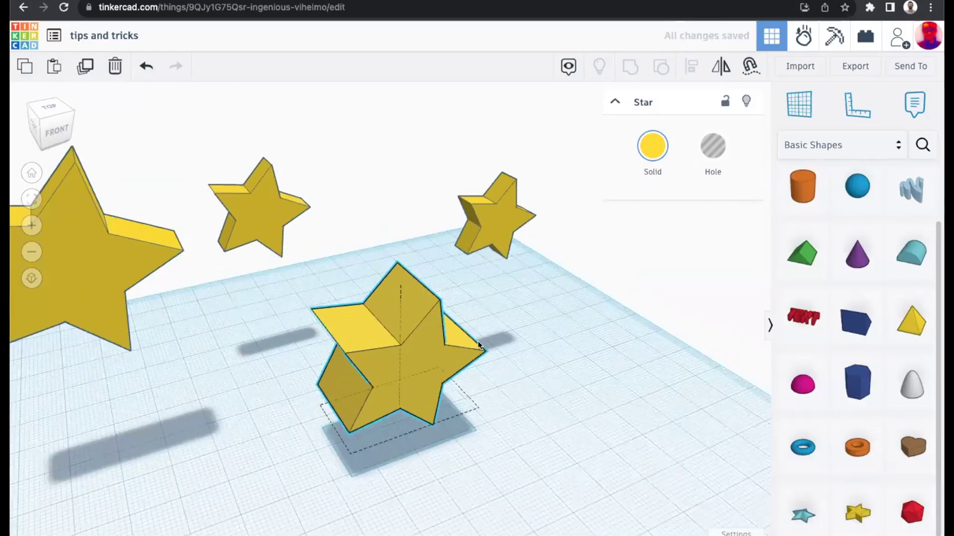
{"action": "right_click_drag", "start_coordinate": [501, 335], "coordinate": [444, 320]}
{"action": "mouse_move", "coordinate": [501, 312]}
{"action": "right_mouse_down"}
{"action": "mouse_move", "coordinate": [527, 305]}
{"action": "mouse_move", "coordinate": [508, 308]}
{"action": "right_mouse_up"}
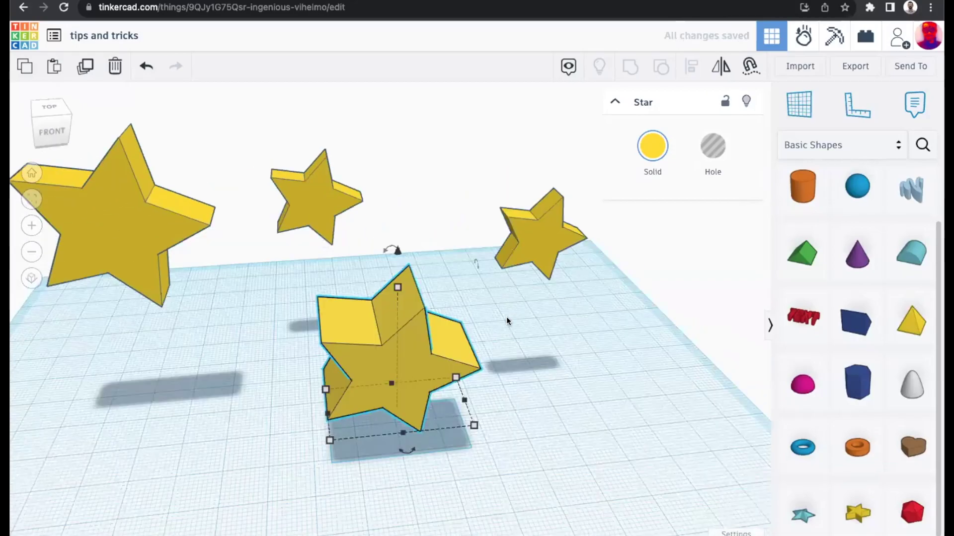
{"action": "right_click_drag", "start_coordinate": [484, 389], "coordinate": [484, 341]}
{"action": "right_click_drag", "start_coordinate": [564, 369], "coordinate": [422, 431]}
{"action": "left_click_drag", "start_coordinate": [419, 433], "coordinate": [416, 440]}
{"action": "mouse_move", "coordinate": [422, 456]}
{"action": "right_mouse_down"}
{"action": "mouse_move", "coordinate": [443, 443]}
{"action": "mouse_move", "coordinate": [424, 461]}
{"action": "right_mouse_up"}
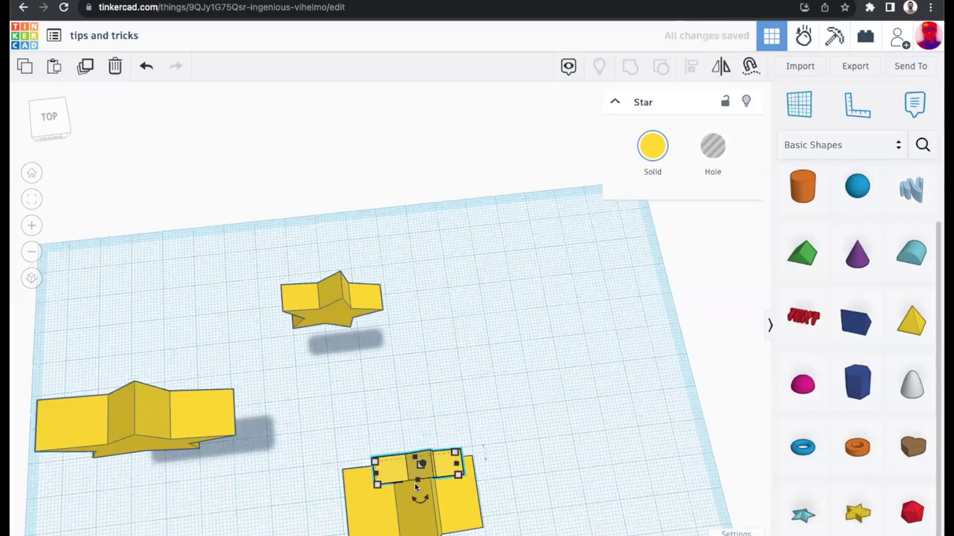
Step: Nudge the small star several 0.1 mm grid steps toward the back of the workplane
{"action": "key", "text": "Up"}
{"action": "key", "text": "Up"}
{"action": "key", "text": "Up"}
{"action": "key", "text": "Up"}
{"action": "key", "text": "Up"}
{"action": "key", "text": "Up"}
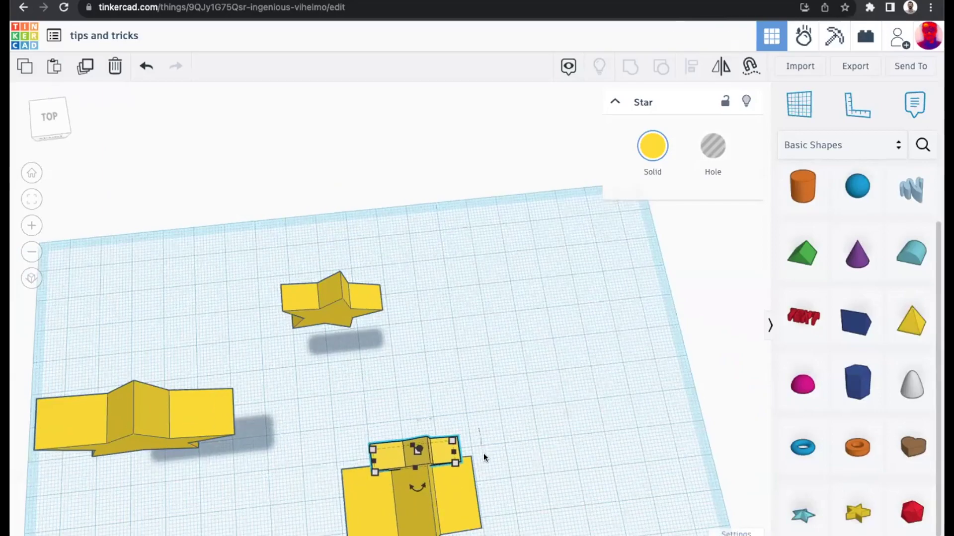
Step: Move the thick star about 31.9 mm sideways and 8 mm toward the front, clear of the small star
{"action": "right_click_drag", "start_coordinate": [536, 414], "coordinate": [514, 316]}
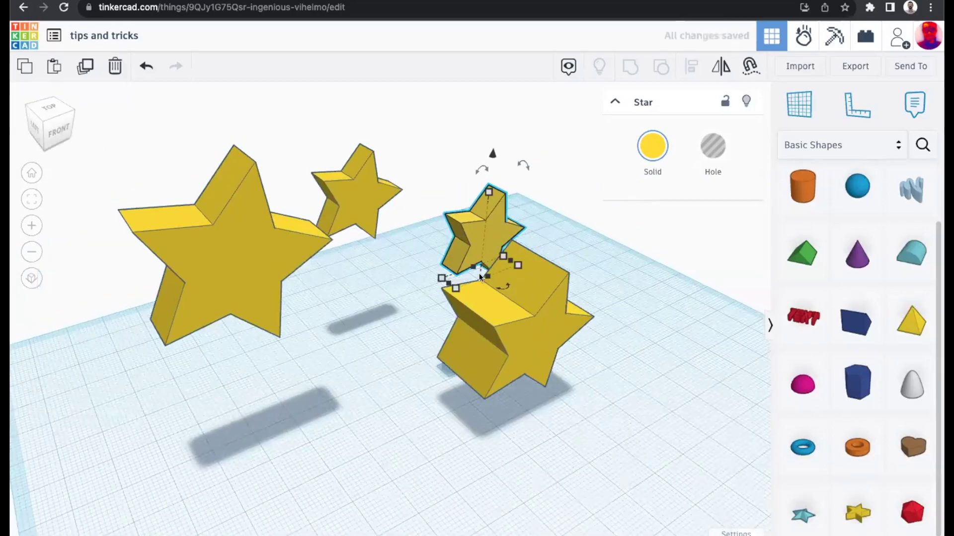
{"action": "right_click_drag", "start_coordinate": [495, 274], "coordinate": [369, 306]}
{"action": "left_click_drag", "start_coordinate": [463, 318], "coordinate": [520, 323]}
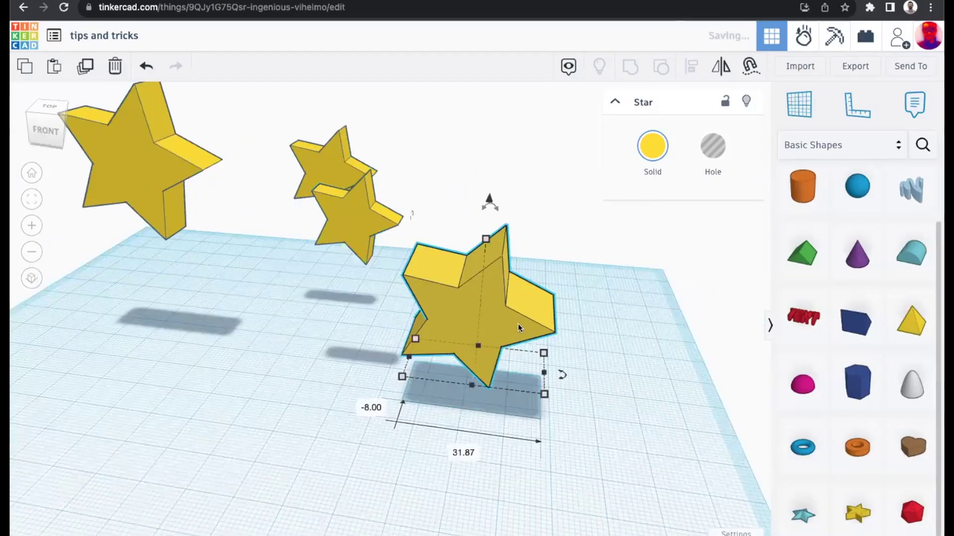
Step: Mirror the thick star left to right
{"action": "right_click_drag", "start_coordinate": [503, 329], "coordinate": [395, 327]}
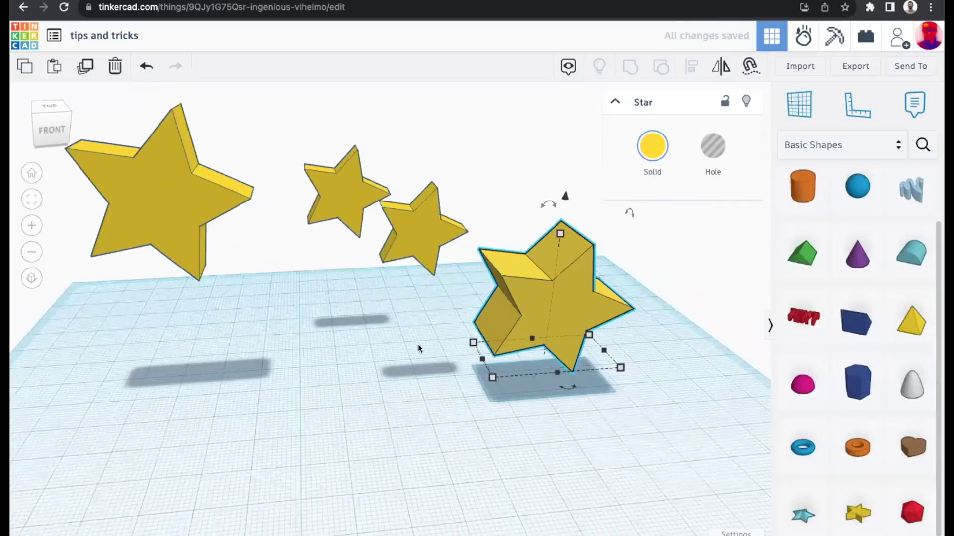
{"action": "right_click_drag", "start_coordinate": [737, 506], "coordinate": [749, 510]}
{"action": "scroll", "coordinate": [556, 418], "scroll_direction": "down", "scroll_amount": 3}
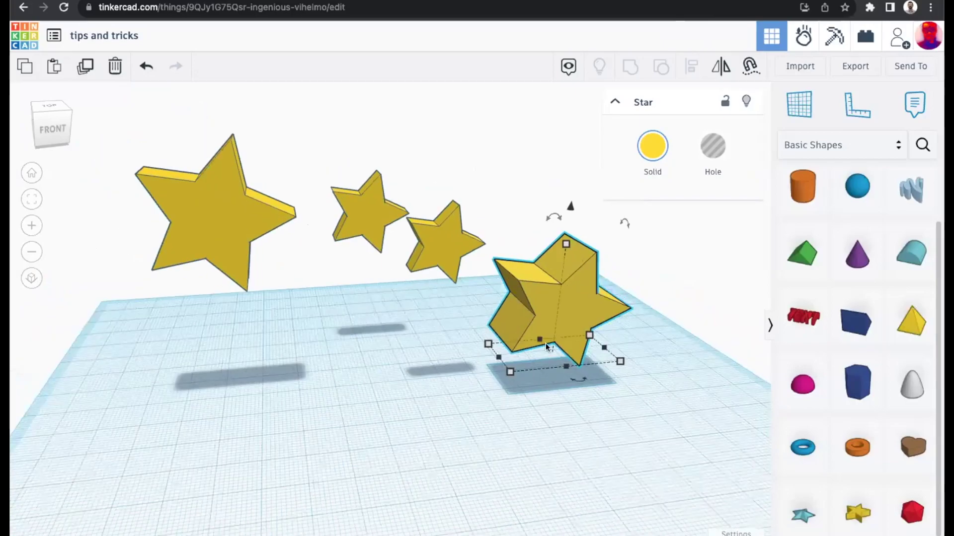
{"action": "middle_click_drag", "start_coordinate": [641, 430], "coordinate": [644, 451]}
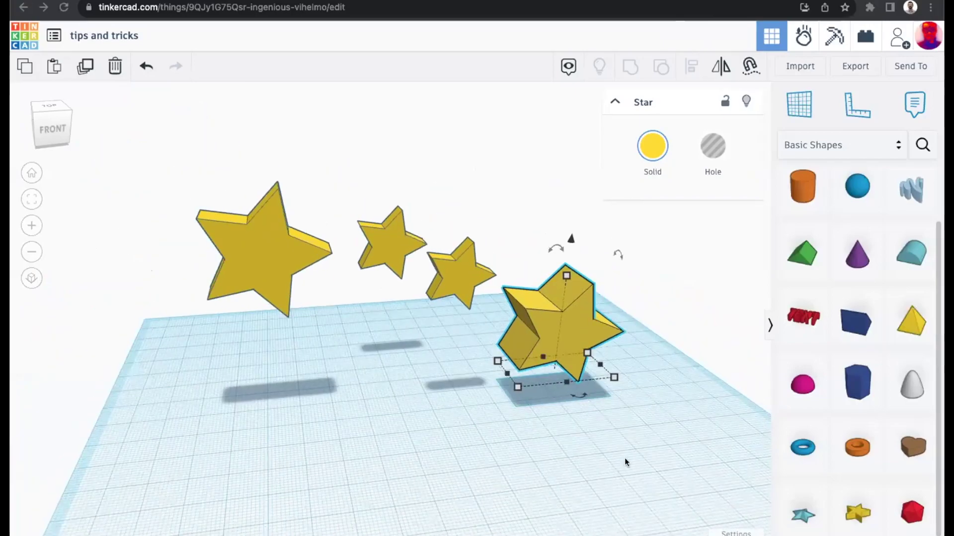
{"action": "right_click_drag", "start_coordinate": [604, 404], "coordinate": [553, 404]}
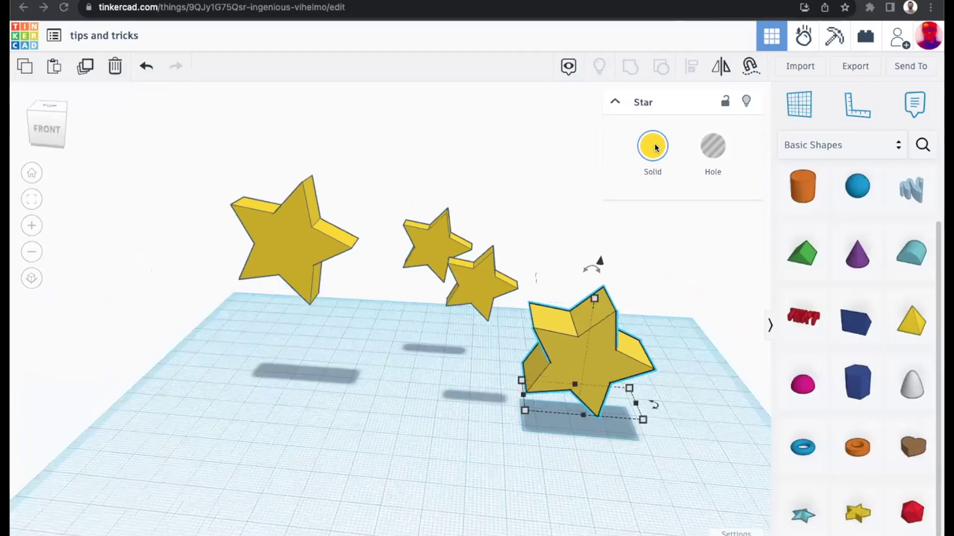
{"action": "middle_click_drag", "start_coordinate": [530, 380], "coordinate": [515, 414]}
{"action": "right_click_drag", "start_coordinate": [557, 407], "coordinate": [509, 306]}
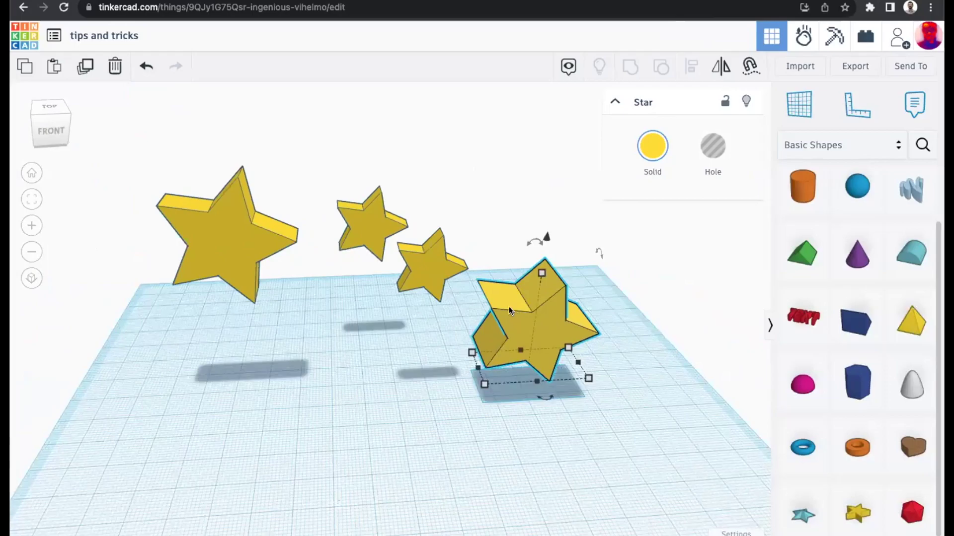
{"action": "left_click", "coordinate": [722, 71]}
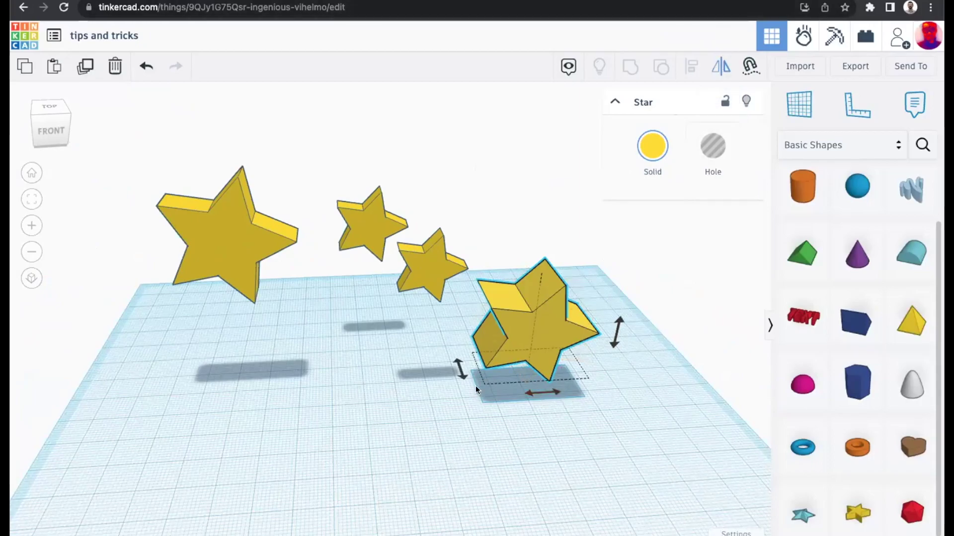
{"action": "right_click_drag", "start_coordinate": [619, 388], "coordinate": [586, 386]}
{"action": "left_click", "coordinate": [549, 374]}
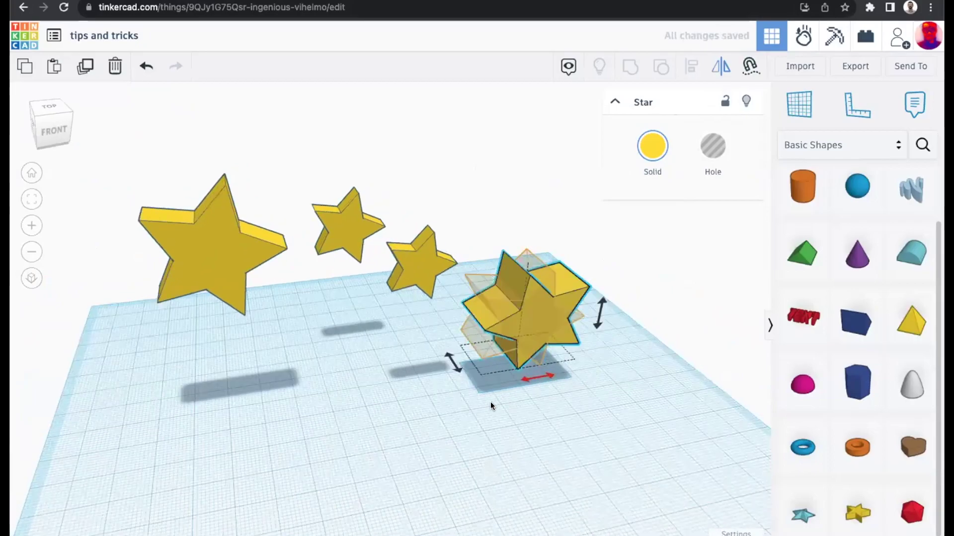
Step: Try to mirror the thick star along its vertical axis
{"action": "left_click", "coordinate": [585, 307]}
{"action": "left_click", "coordinate": [578, 294]}
{"action": "left_click", "coordinate": [715, 70]}
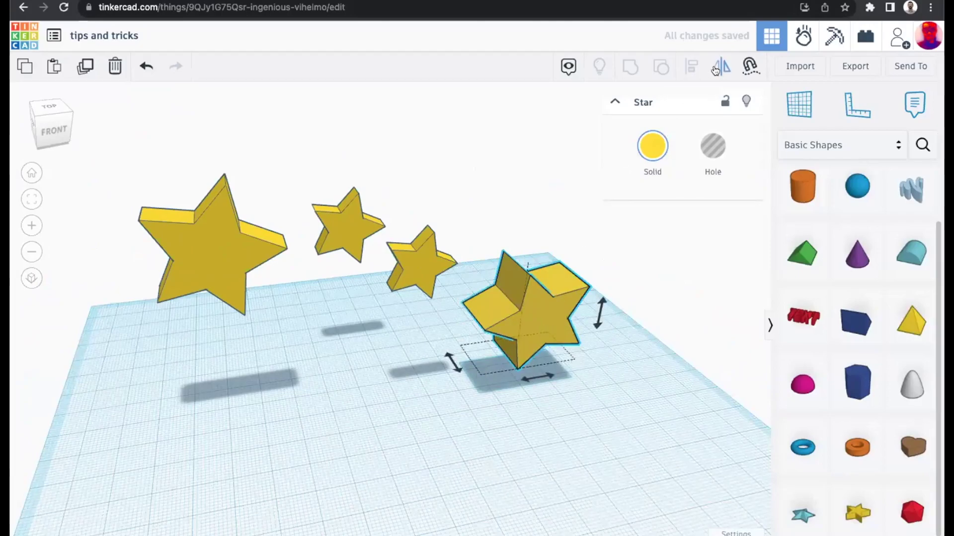
{"action": "left_click", "coordinate": [601, 301]}
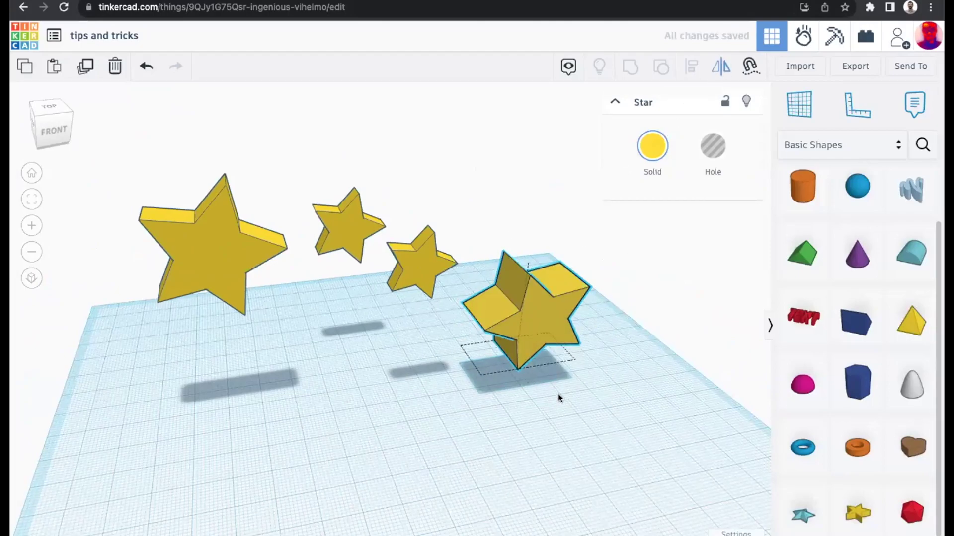
Step: Select all four stars together and delete them from the workplane
{"action": "left_click_drag", "start_coordinate": [192, 156], "coordinate": [642, 435]}
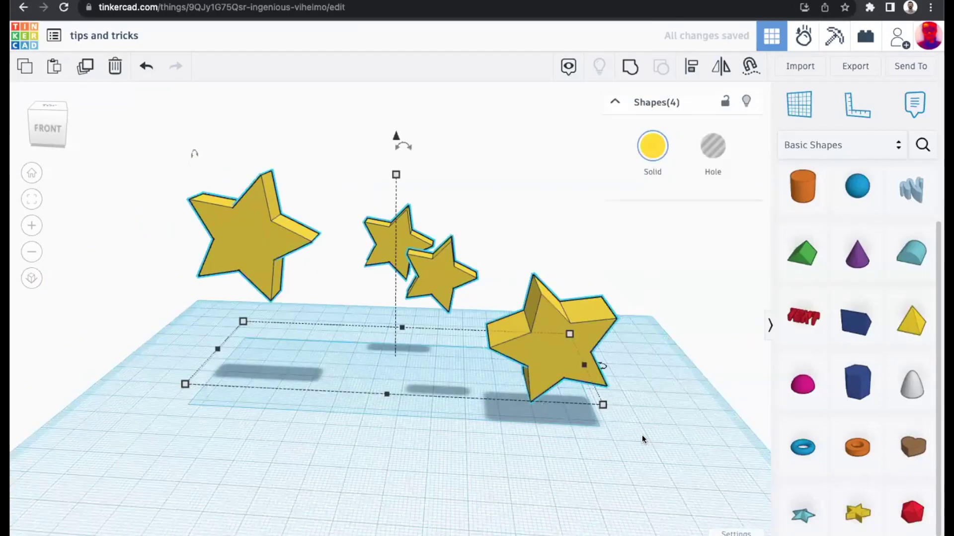
{"action": "key", "text": "Delete"}
{"action": "right_click_drag", "start_coordinate": [376, 307], "coordinate": [334, 313]}
{"action": "right_click_drag", "start_coordinate": [424, 295], "coordinate": [482, 294]}
Step: Place a Text shape on the workplane and set its text to "hello"
{"action": "left_click_drag", "start_coordinate": [785, 320], "coordinate": [424, 339]}
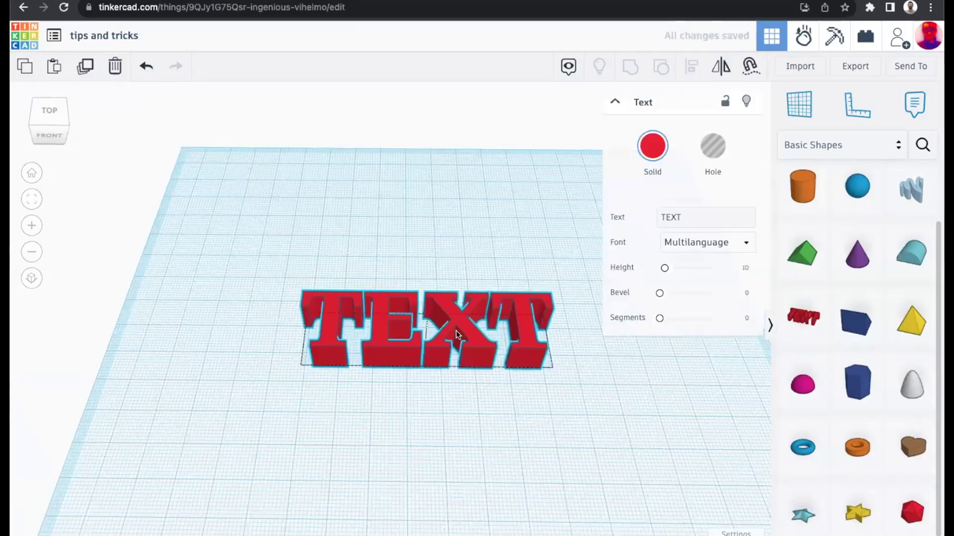
{"action": "right_click_drag", "start_coordinate": [596, 244], "coordinate": [413, 275]}
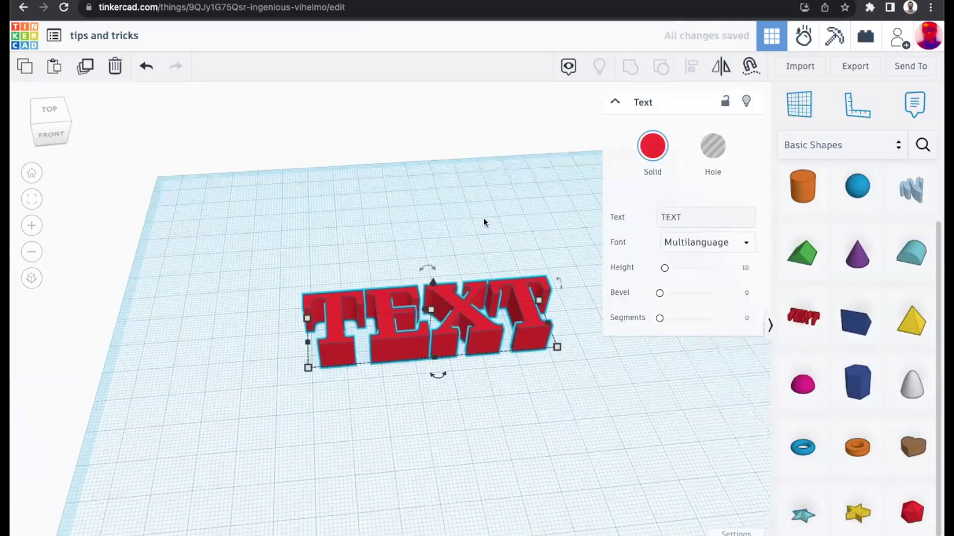
{"action": "double_click", "coordinate": [675, 218]}
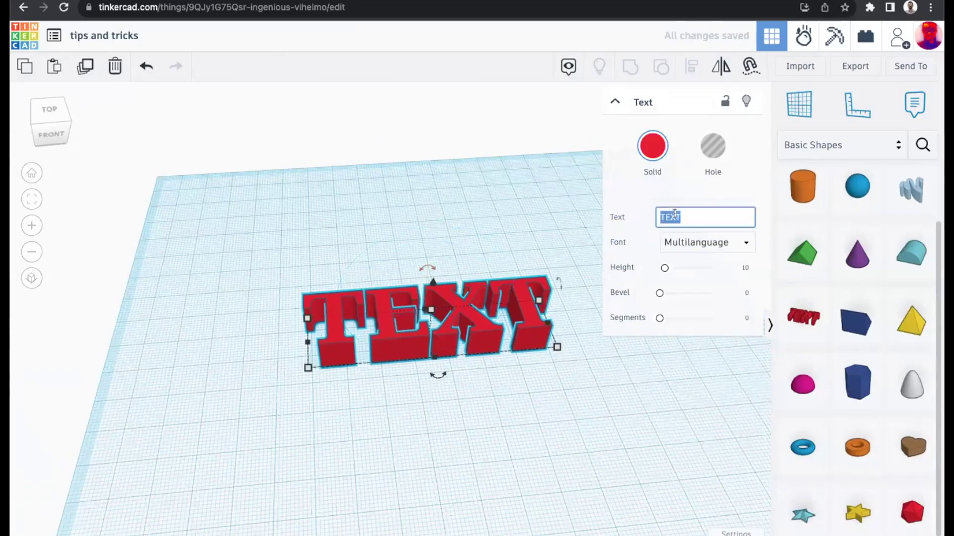
{"action": "type", "text": "hello"}
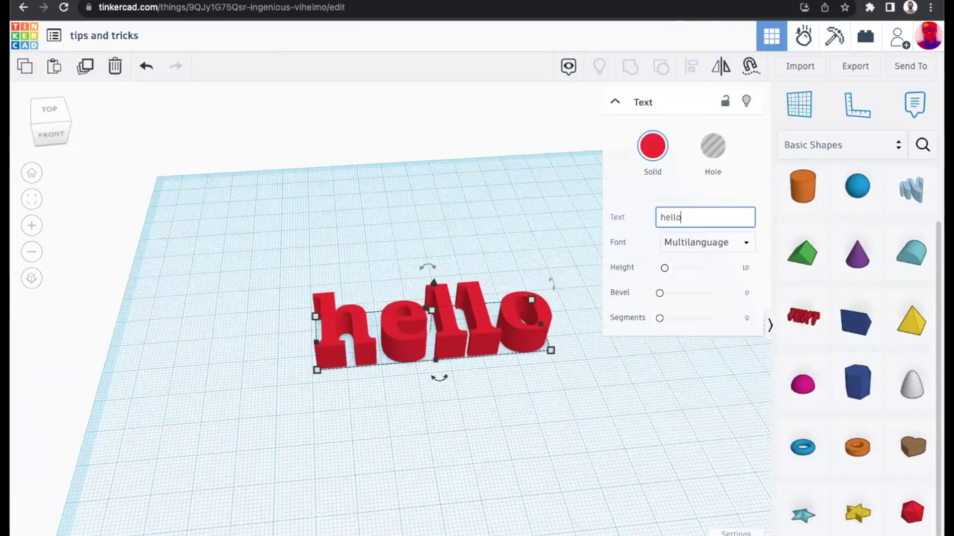
{"action": "key", "text": "Return"}
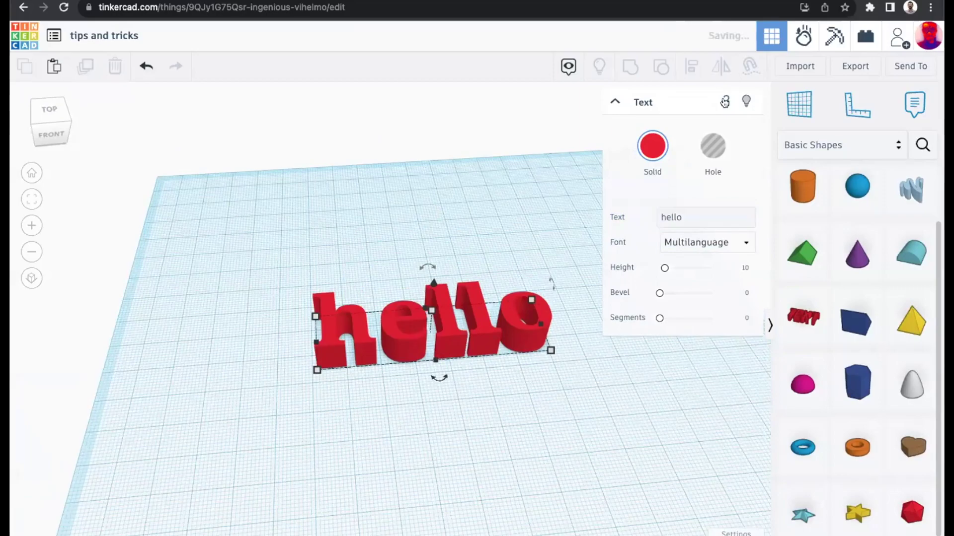
Step: Mirror the "hello" text left to right and deselect it to view the reversed lettering
{"action": "left_click", "coordinate": [719, 67]}
{"action": "left_click", "coordinate": [449, 373]}
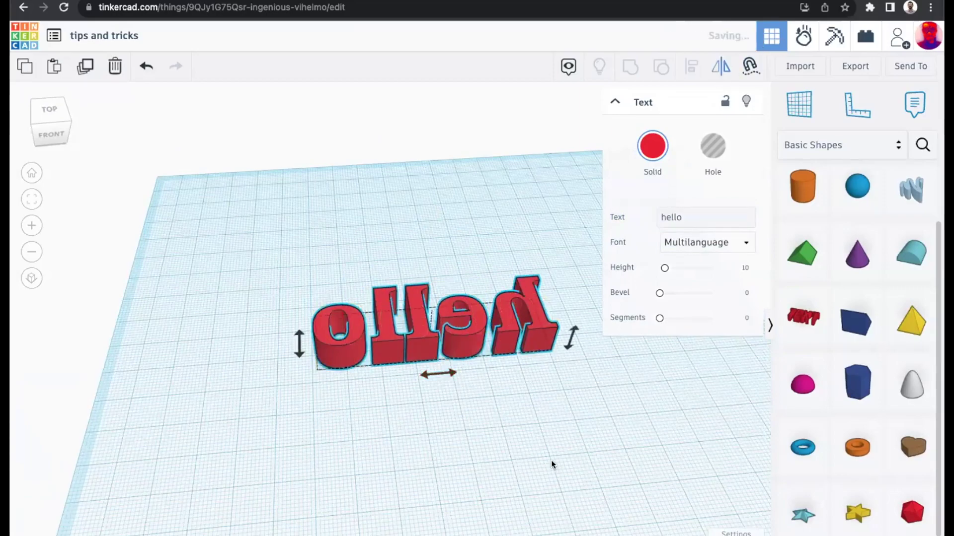
{"action": "left_click", "coordinate": [550, 460]}
{"action": "right_click_drag", "start_coordinate": [638, 437], "coordinate": [479, 318]}
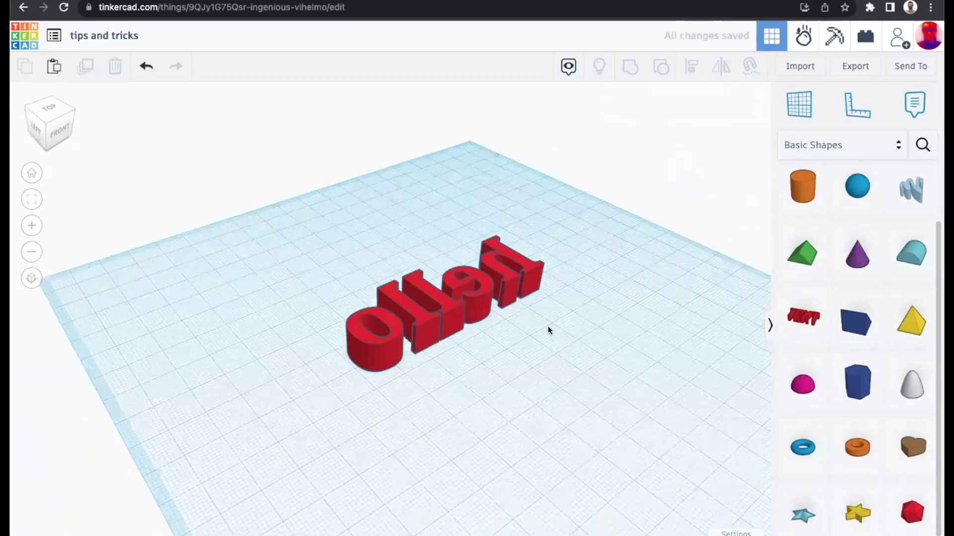
Step: Select the reversed "hello" text and mirror it left to right again to restore its reading direction
{"action": "left_click", "coordinate": [479, 318]}
{"action": "right_click_drag", "start_coordinate": [427, 379], "coordinate": [491, 358]}
{"action": "right_click_drag", "start_coordinate": [527, 324], "coordinate": [483, 298]}
{"action": "left_click", "coordinate": [723, 74]}
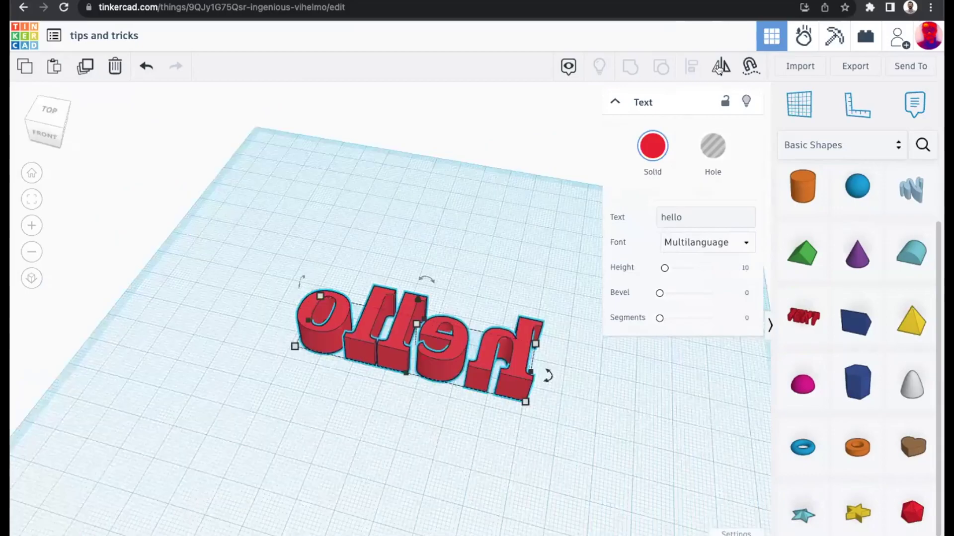
{"action": "left_click", "coordinate": [467, 392]}
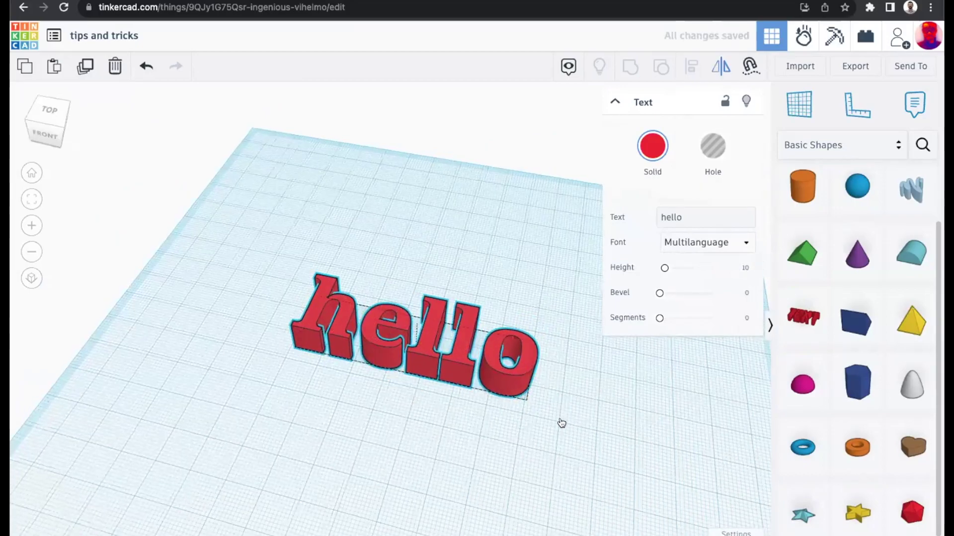
Step: Delete the "hello" text from the workplane
{"action": "right_click_drag", "start_coordinate": [483, 376], "coordinate": [481, 363]}
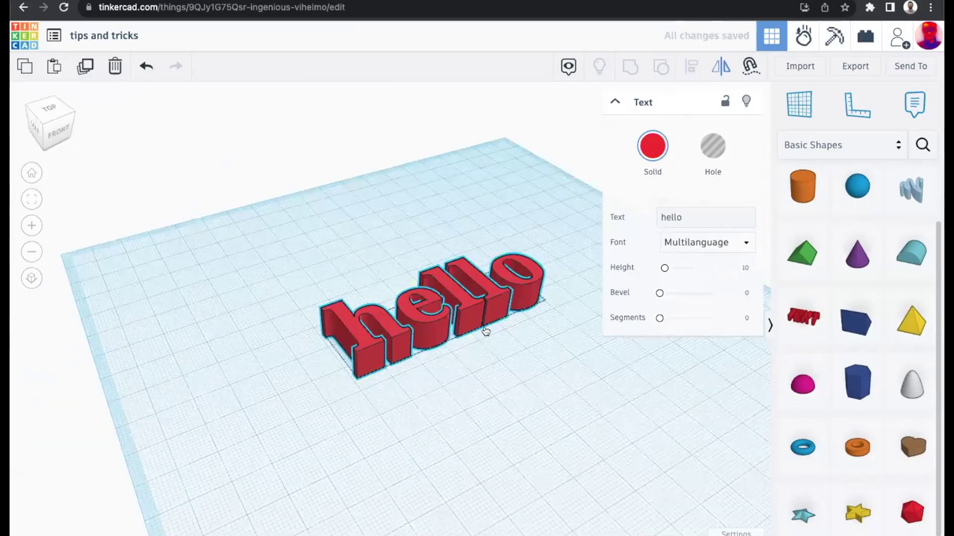
{"action": "right_click_drag", "start_coordinate": [486, 331], "coordinate": [488, 328]}
{"action": "key", "text": "Delete"}
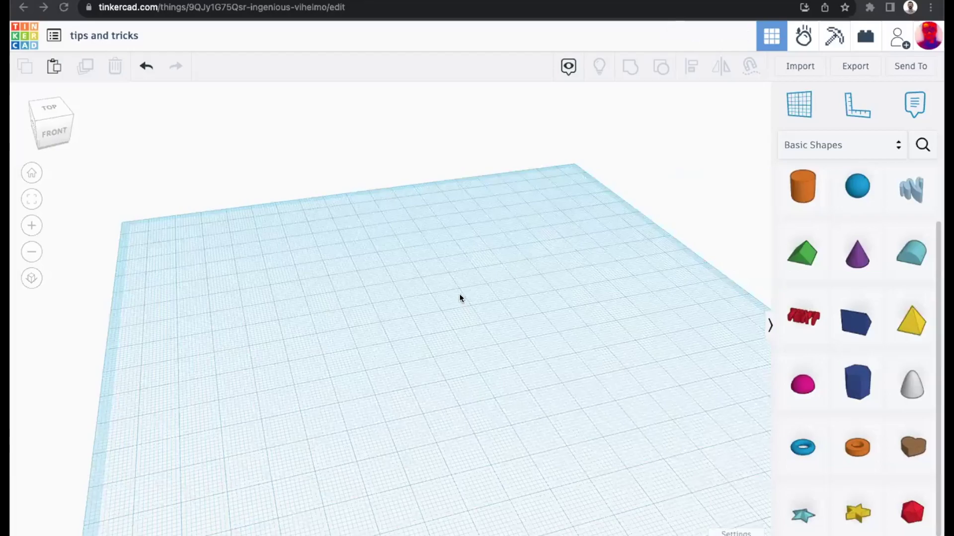
Step: Place a solid Cylinder from the basic shapes near the middle of the empty workplane
{"action": "scroll", "coordinate": [459, 294], "scroll_direction": "down", "scroll_amount": 5}
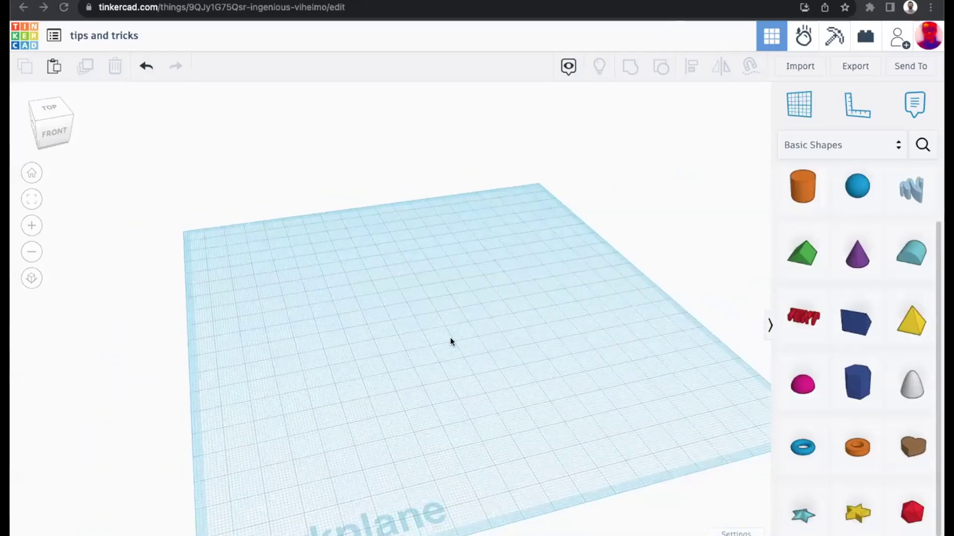
{"action": "right_click_drag", "start_coordinate": [450, 337], "coordinate": [537, 350]}
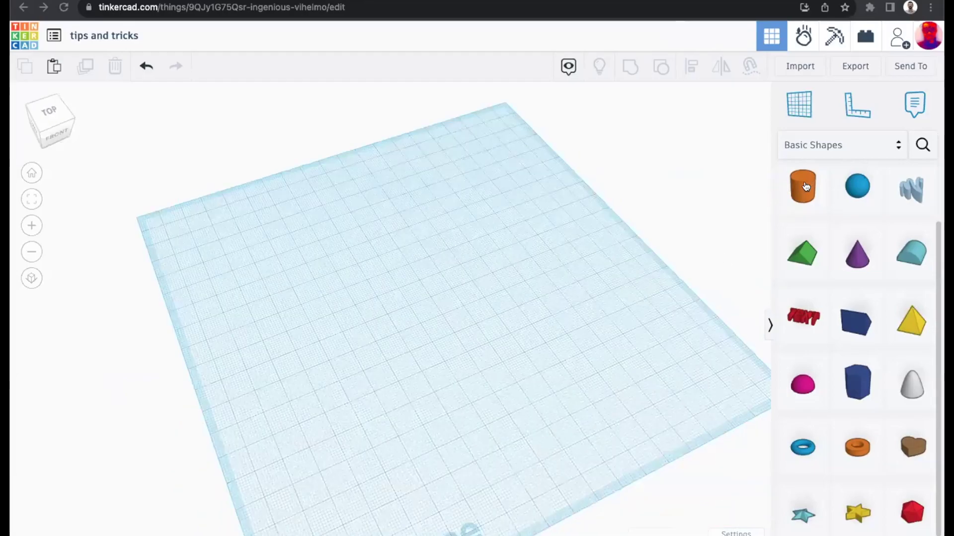
{"action": "scroll", "coordinate": [806, 184], "scroll_direction": "up", "scroll_amount": 2}
{"action": "left_click_drag", "start_coordinate": [802, 258], "coordinate": [369, 296]}
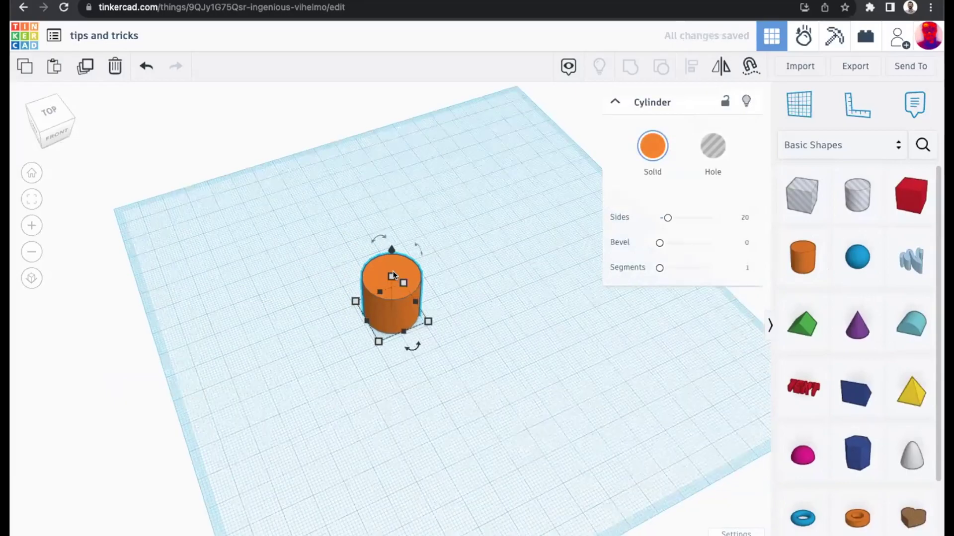
Step: Focus the view on the selected cylinder and examine it up close from the front
{"action": "key", "text": "f"}
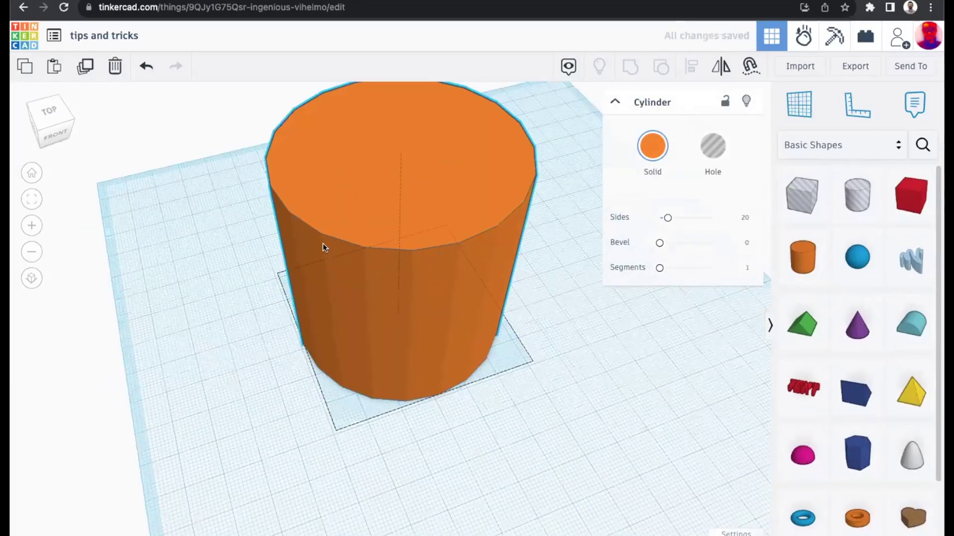
{"action": "right_click_drag", "start_coordinate": [302, 267], "coordinate": [357, 270]}
{"action": "middle_click_drag", "start_coordinate": [356, 269], "coordinate": [318, 272]}
{"action": "right_click_drag", "start_coordinate": [318, 272], "coordinate": [350, 294]}
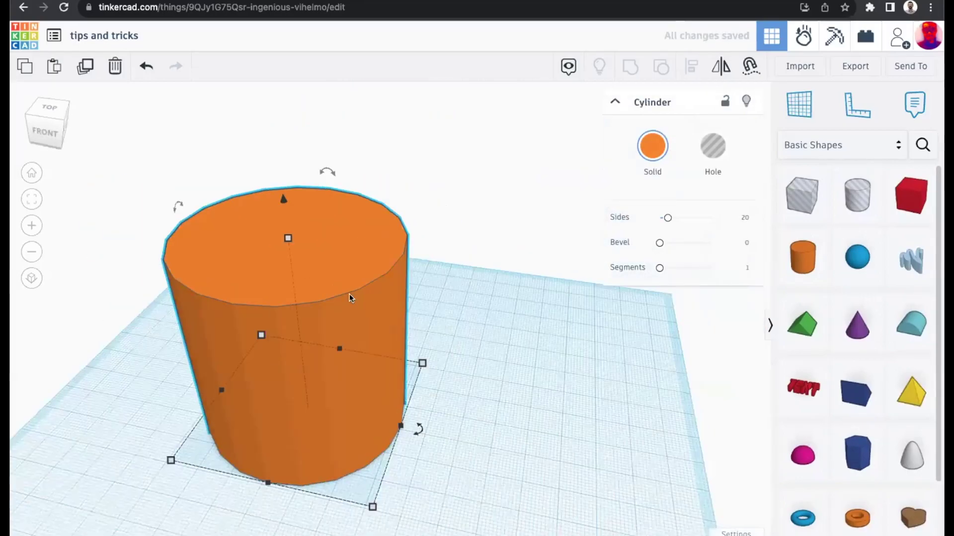
Step: Duplicate the cylinder beside the original and turn the copy into a hole
{"action": "scroll", "coordinate": [351, 294], "scroll_direction": "down", "scroll_amount": 2}
{"action": "middle_click_drag", "start_coordinate": [383, 314], "coordinate": [437, 322]}
{"action": "left_click_drag", "start_coordinate": [437, 323], "coordinate": [693, 363], "text": "alt"}
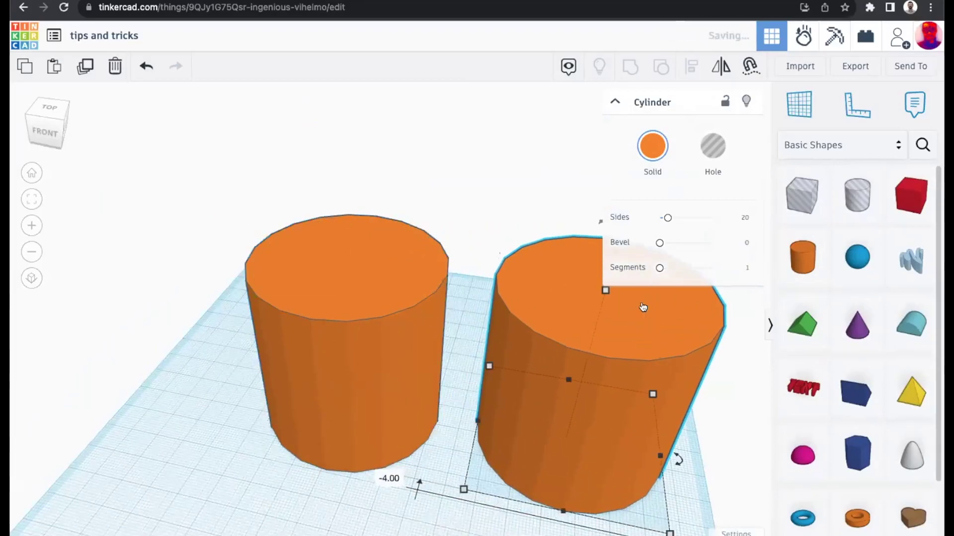
{"action": "left_click", "coordinate": [713, 144]}
Step: Scale the hole cylinder down slightly and position it inside the orange cylinder, raised above its base
{"action": "left_click_drag", "start_coordinate": [605, 290], "coordinate": [604, 268]}
{"action": "left_click_drag", "start_coordinate": [576, 308], "coordinate": [270, 283]}
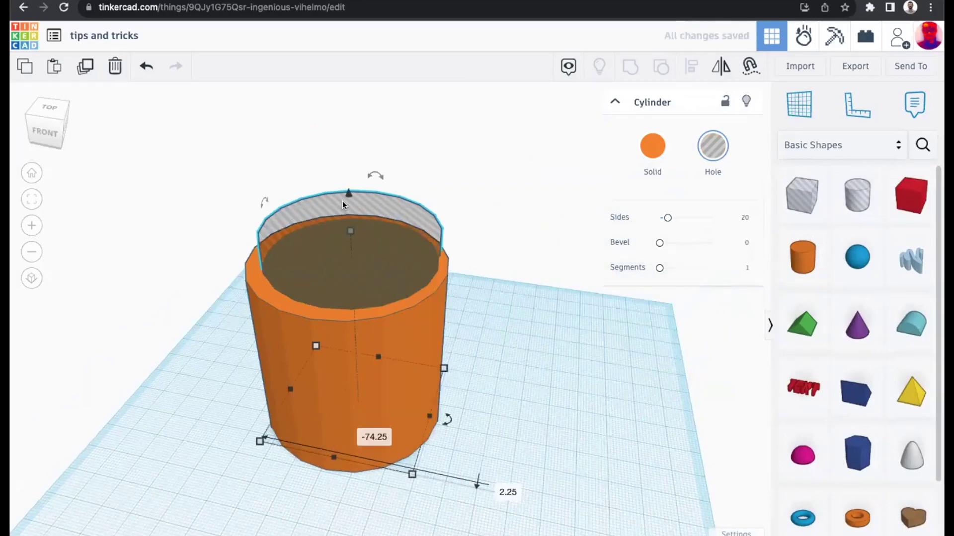
{"action": "left_click_drag", "start_coordinate": [346, 197], "coordinate": [348, 186]}
{"action": "right_click_drag", "start_coordinate": [348, 267], "coordinate": [395, 407]}
{"action": "left_click_drag", "start_coordinate": [395, 406], "coordinate": [392, 404]}
{"action": "left_click", "coordinate": [58, 117]}
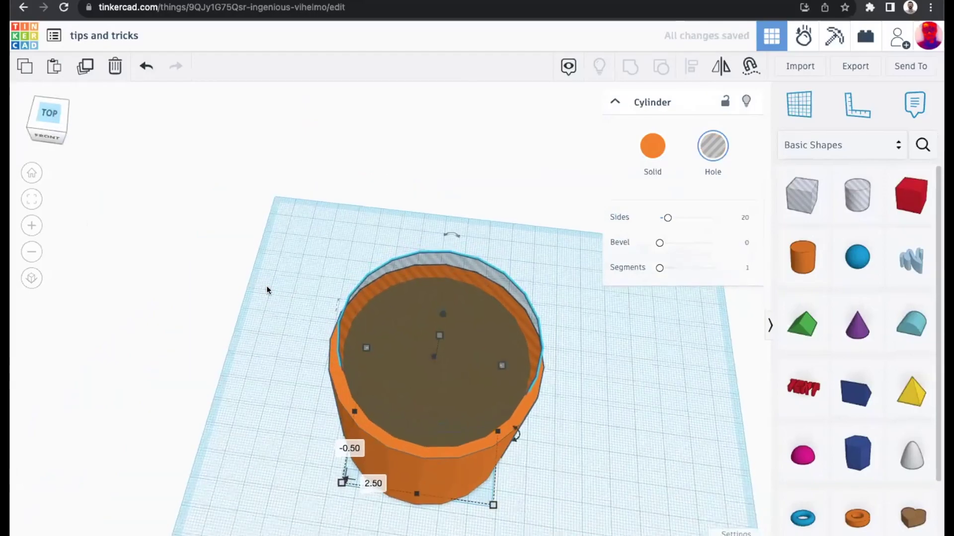
{"action": "left_click_drag", "start_coordinate": [359, 297], "coordinate": [360, 300]}
{"action": "right_click_drag", "start_coordinate": [359, 300], "coordinate": [413, 320]}
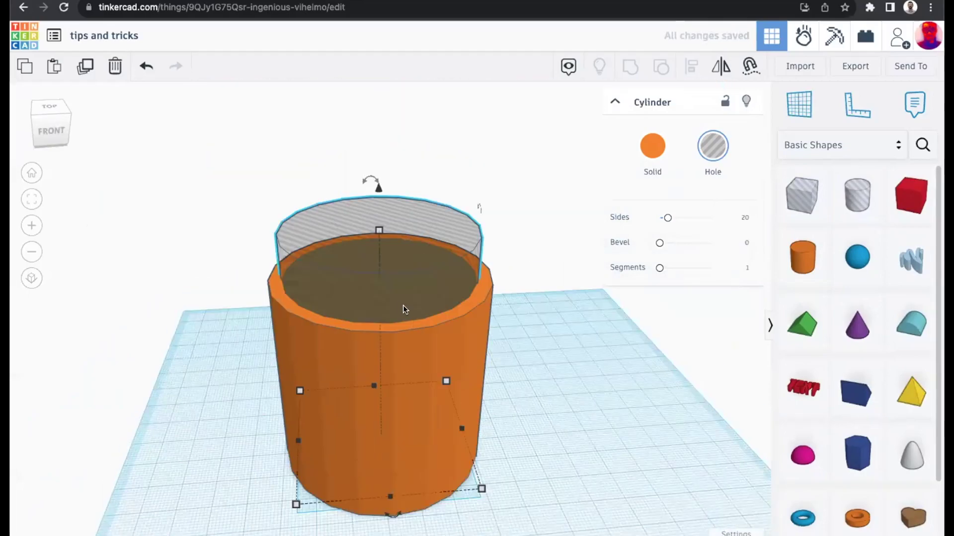
Step: Move the hole out beside the orange cylinder, then center-align both cylinders on the two horizontal axes
{"action": "left_click_drag", "start_coordinate": [443, 305], "coordinate": [568, 336]}
{"action": "scroll", "coordinate": [420, 269], "scroll_direction": "down", "scroll_amount": 2}
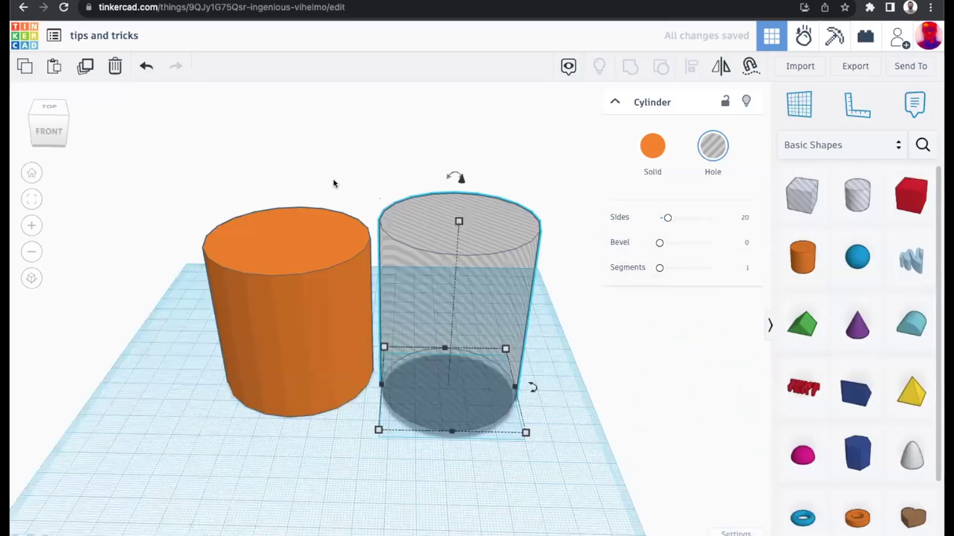
{"action": "left_click_drag", "start_coordinate": [174, 164], "coordinate": [551, 419]}
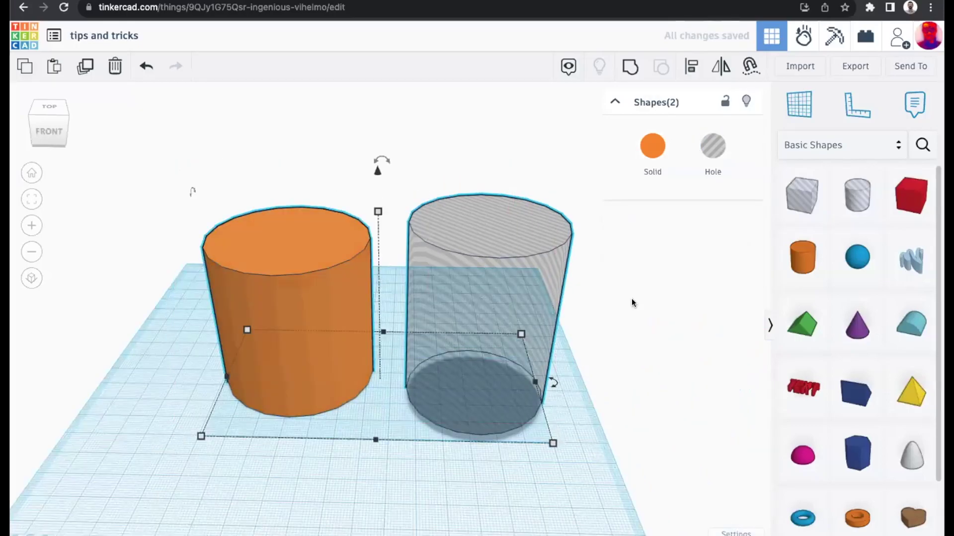
{"action": "left_click", "coordinate": [693, 71]}
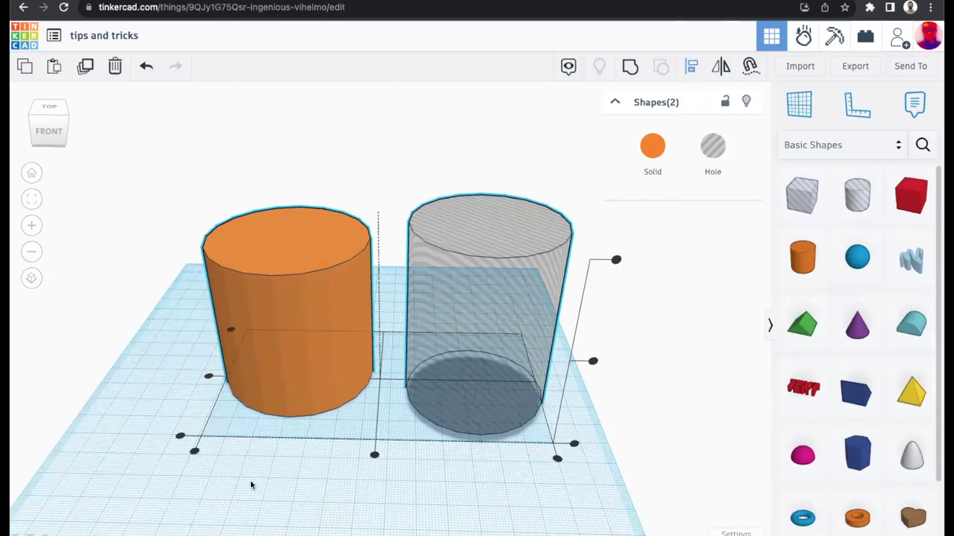
{"action": "left_click", "coordinate": [375, 455]}
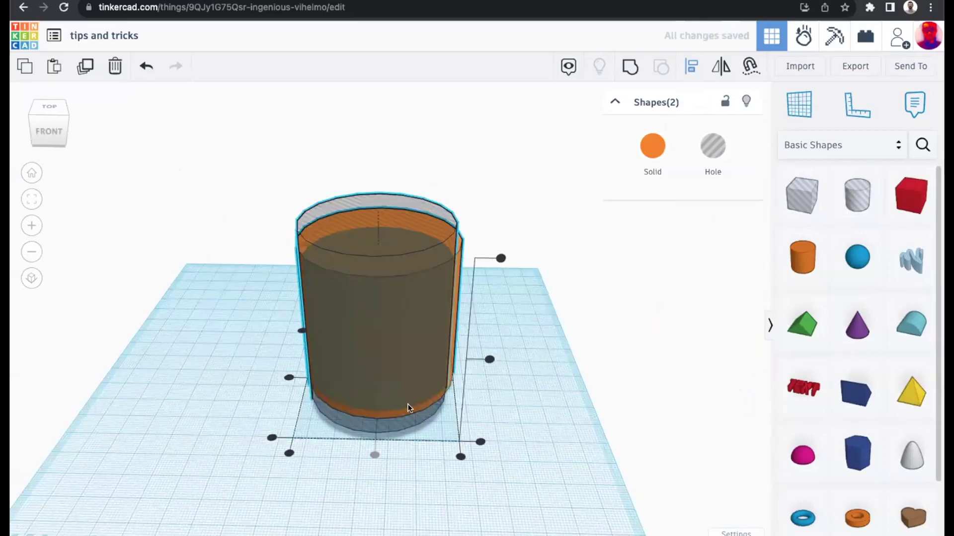
{"action": "left_click", "coordinate": [489, 360]}
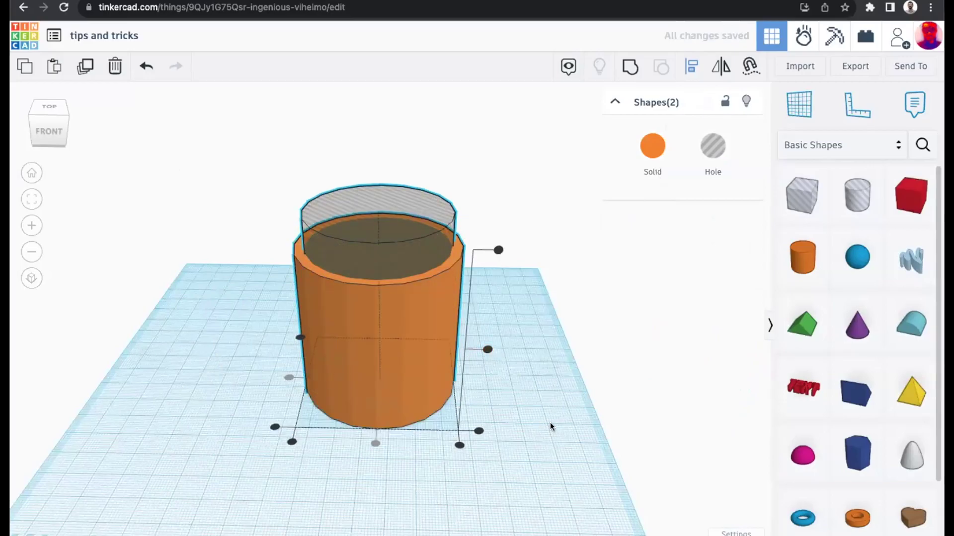
{"action": "left_click", "coordinate": [472, 486]}
{"action": "key", "text": "l"}
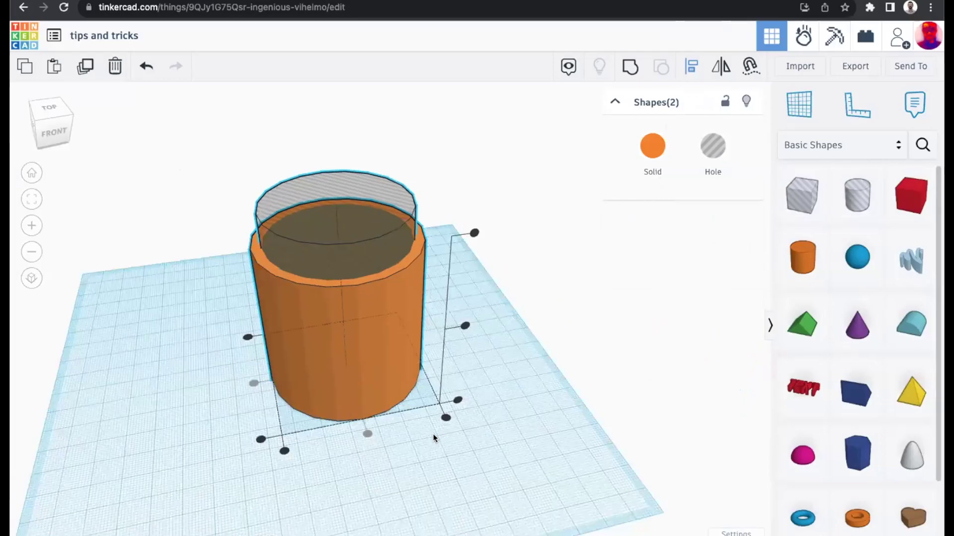
Step: Undo the last alignment, select both separated cylinders and center-align them again on both horizontal axes
{"action": "key", "text": "Escape"}
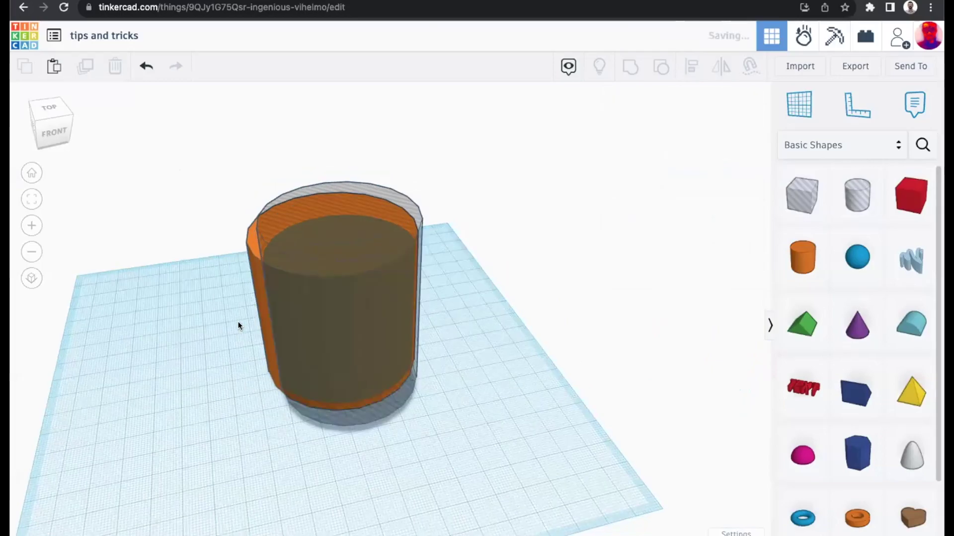
{"action": "key", "text": "super+z"}
{"action": "right_click_drag", "start_coordinate": [288, 321], "coordinate": [189, 333]}
{"action": "left_click_drag", "start_coordinate": [74, 215], "coordinate": [525, 452]}
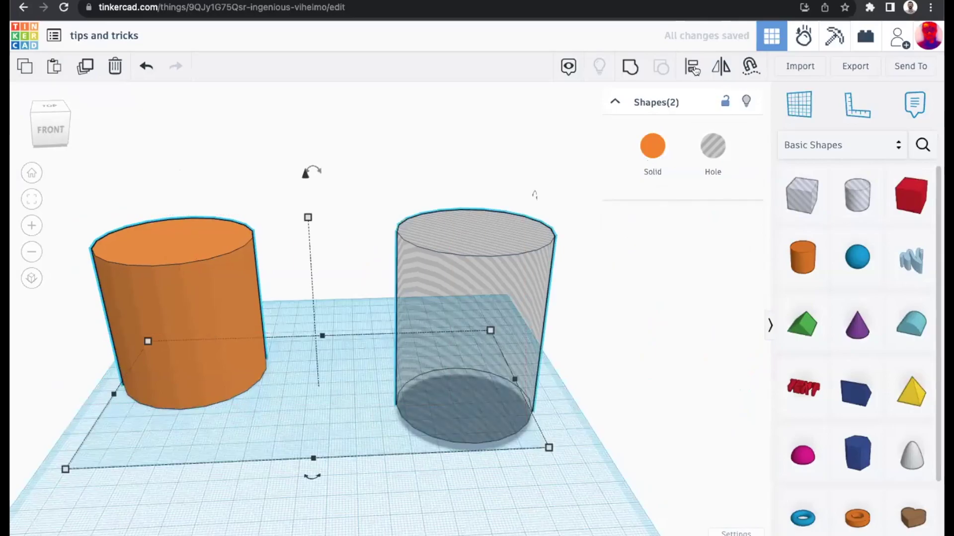
{"action": "left_click", "coordinate": [695, 71]}
{"action": "left_click", "coordinate": [313, 473]}
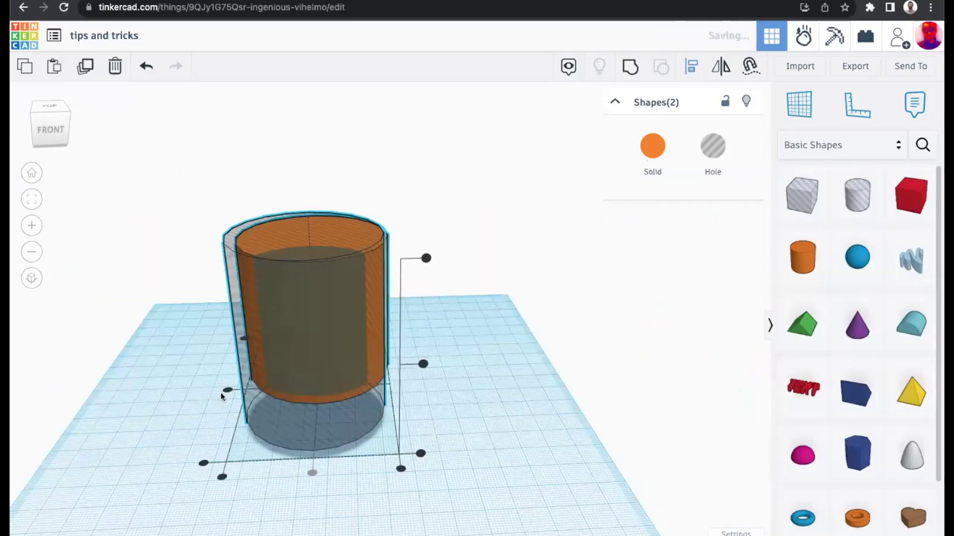
{"action": "left_click", "coordinate": [226, 390]}
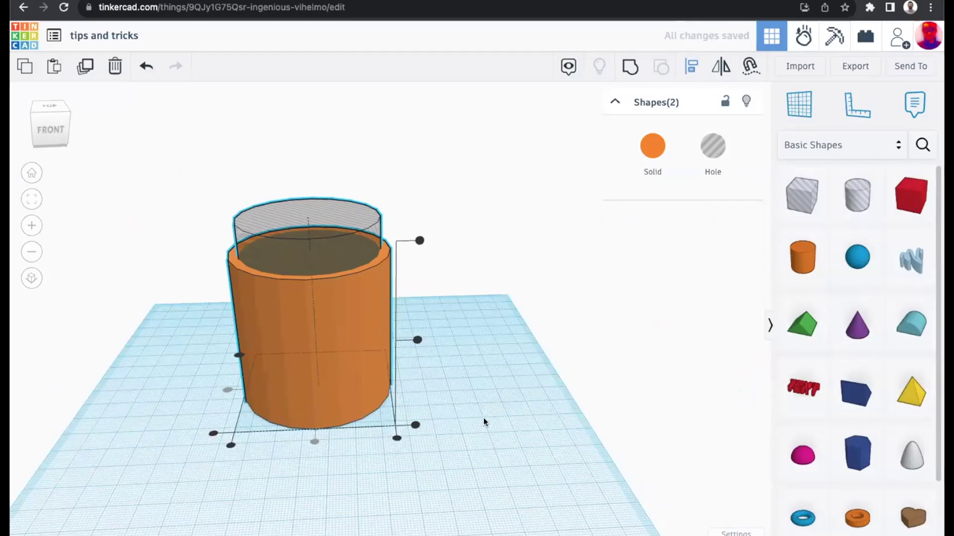
Step: Pull the orange cylinder and the hole cylinder apart on the workplane
{"action": "right_click_drag", "start_coordinate": [546, 436], "coordinate": [545, 390]}
{"action": "right_click_drag", "start_coordinate": [502, 449], "coordinate": [530, 298]}
{"action": "left_click_drag", "start_coordinate": [531, 295], "coordinate": [526, 298]}
{"action": "left_click_drag", "start_coordinate": [276, 294], "coordinate": [141, 259]}
{"action": "left_click_drag", "start_coordinate": [431, 328], "coordinate": [314, 273]}
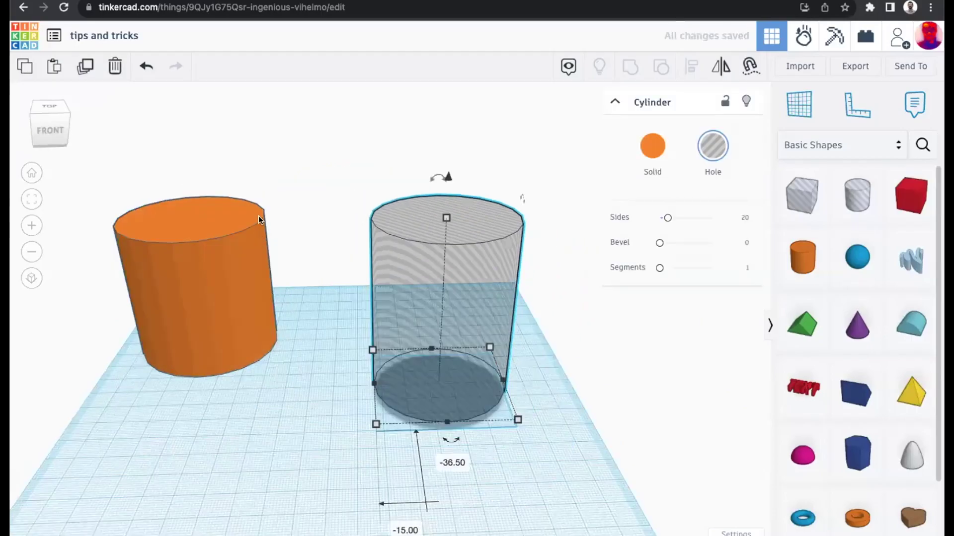
Step: Select both cylinders and center the hole on the orange cylinder in both horizontal directions, using the orange one as the fixed reference
{"action": "right_click_drag", "start_coordinate": [190, 262], "coordinate": [189, 254]}
{"action": "left_click", "coordinate": [200, 255]}
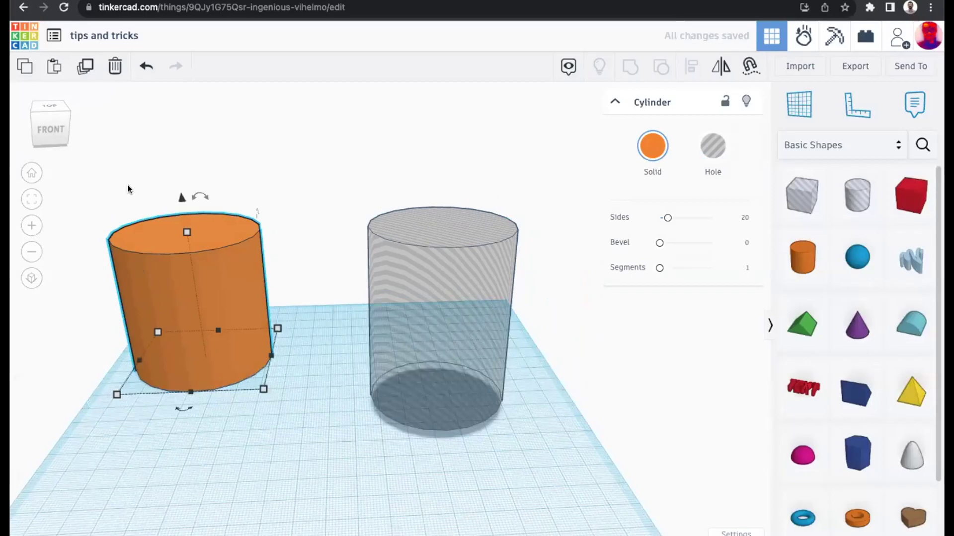
{"action": "left_click_drag", "start_coordinate": [128, 180], "coordinate": [567, 469]}
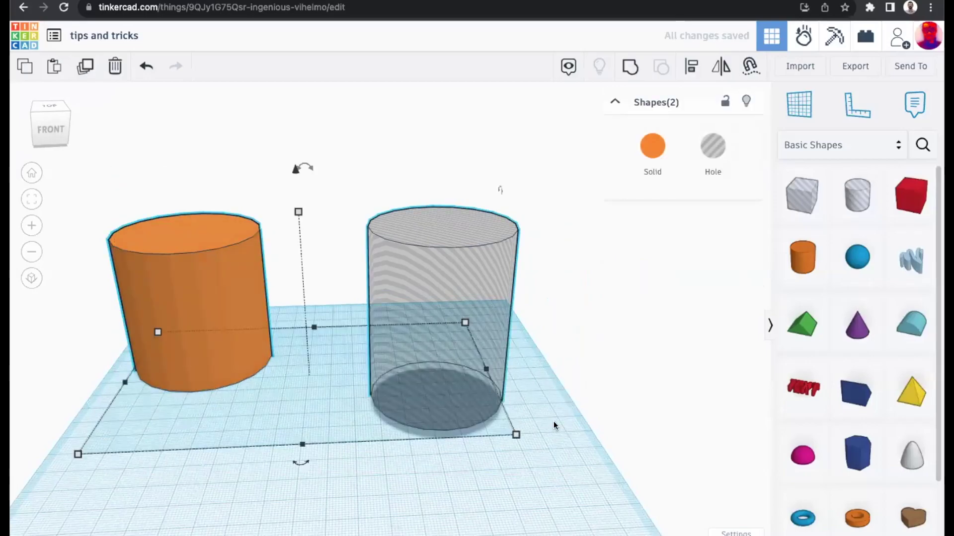
{"action": "left_click", "coordinate": [691, 66]}
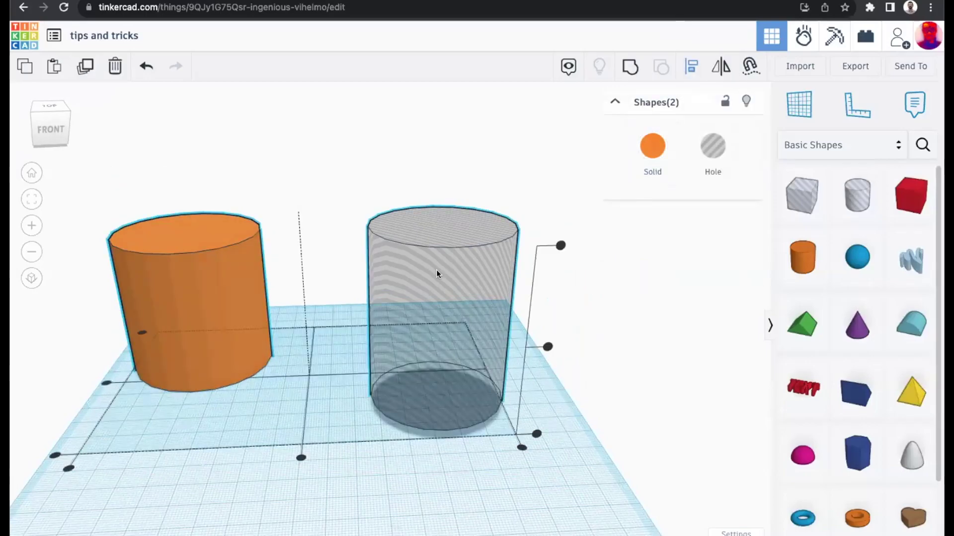
{"action": "left_click", "coordinate": [180, 276]}
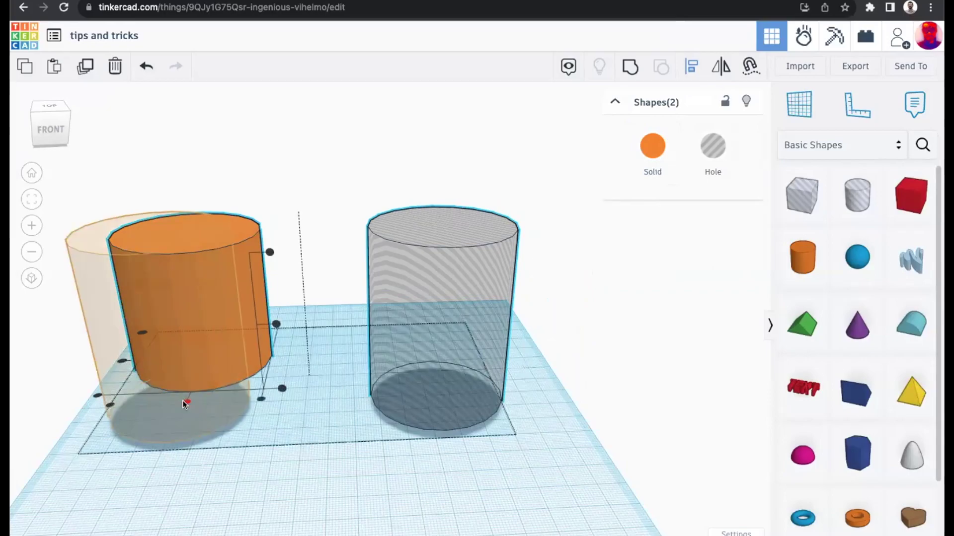
{"action": "left_click", "coordinate": [183, 400]}
{"action": "left_click", "coordinate": [118, 359]}
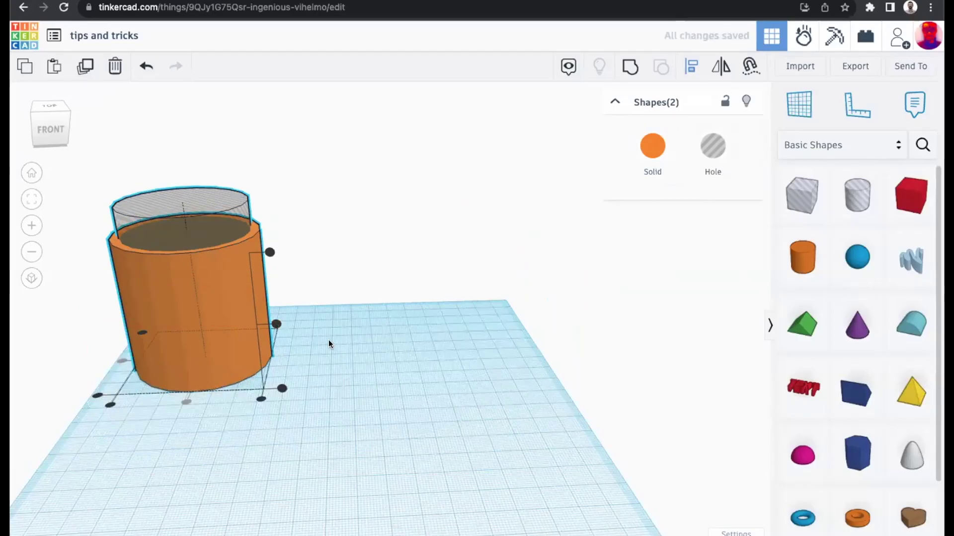
Step: Group the orange cylinder with the hole to cut a hollow cup and inspect its inside
{"action": "middle_click_drag", "start_coordinate": [298, 240], "coordinate": [439, 274]}
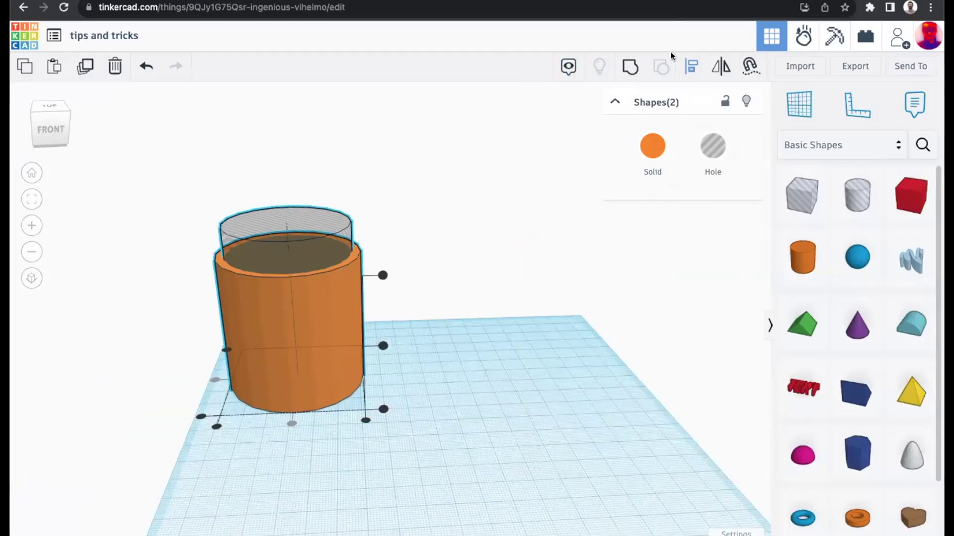
{"action": "left_click", "coordinate": [629, 68]}
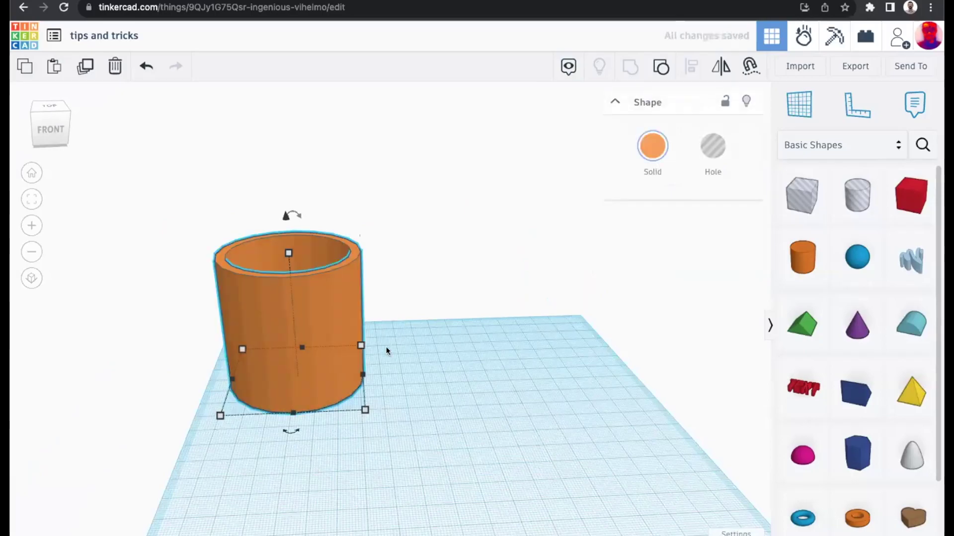
{"action": "right_click_drag", "start_coordinate": [344, 215], "coordinate": [630, 484]}
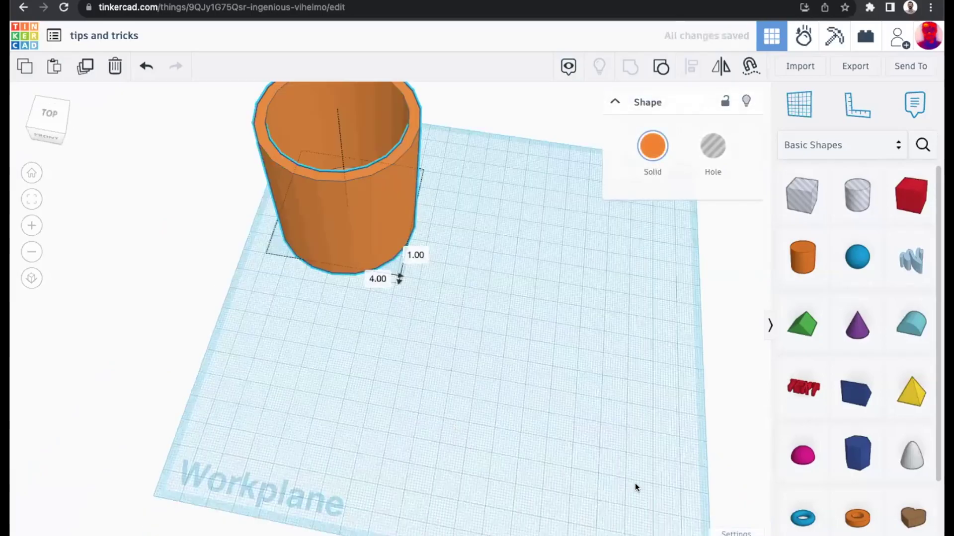
{"action": "right_click_drag", "start_coordinate": [490, 457], "coordinate": [496, 375]}
{"action": "right_click_drag", "start_coordinate": [465, 302], "coordinate": [503, 301]}
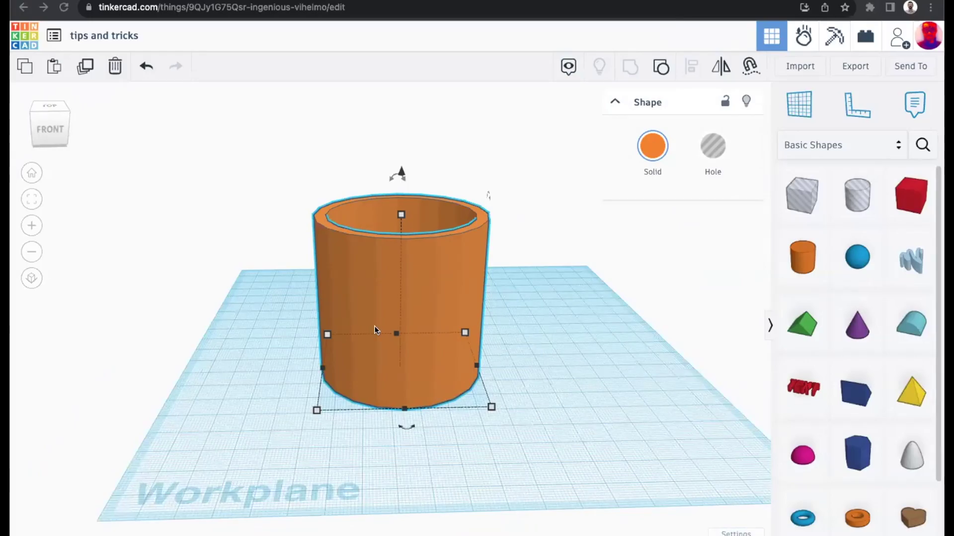
Step: Ungroup the cup to select its hole and outer cylinder individually, and group both shapes again
{"action": "right_click_drag", "start_coordinate": [389, 371], "coordinate": [418, 380]}
{"action": "right_click_drag", "start_coordinate": [528, 324], "coordinate": [446, 337]}
{"action": "left_click", "coordinate": [661, 66]}
{"action": "left_click", "coordinate": [524, 264]}
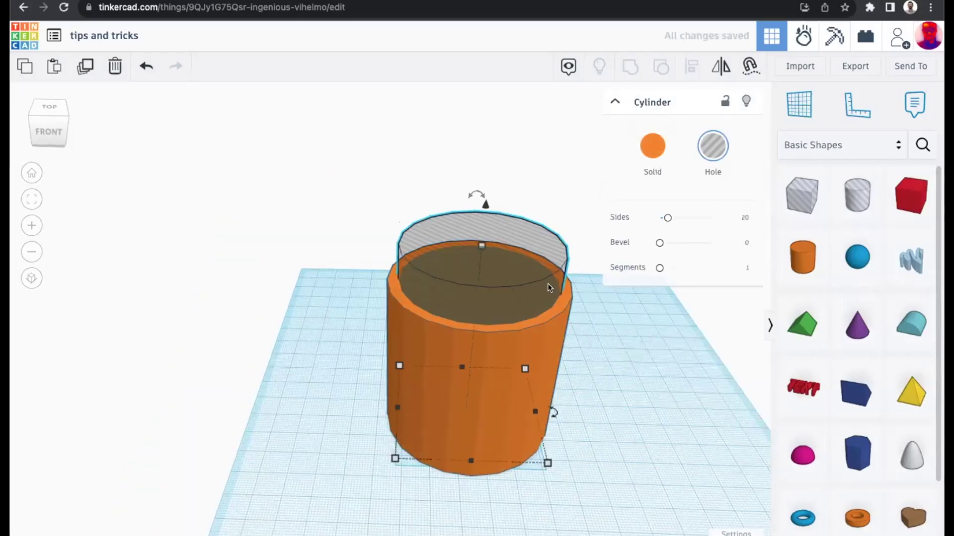
{"action": "left_click", "coordinate": [580, 351]}
{"action": "left_click", "coordinate": [540, 346]}
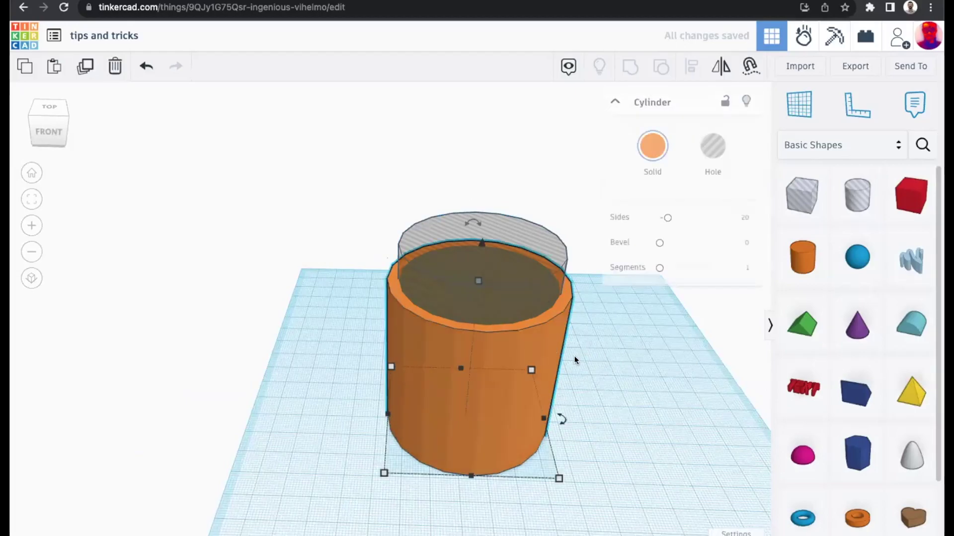
{"action": "left_click_drag", "start_coordinate": [265, 148], "coordinate": [611, 411]}
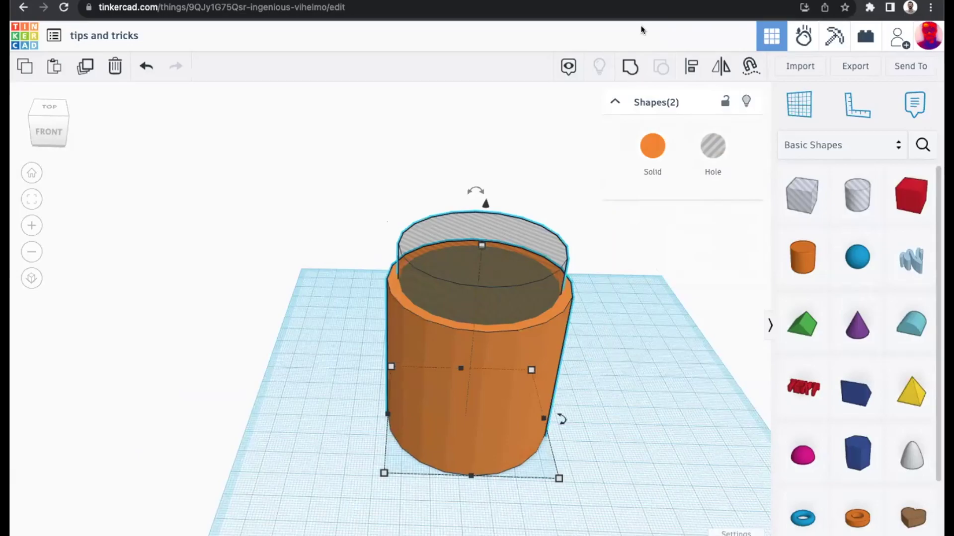
{"action": "left_click", "coordinate": [630, 65]}
Step: Edit the hole cylinder inside the grouped cup, shrinking it uniformly to a height of 63.50 to thicken the walls
{"action": "right_click_drag", "start_coordinate": [582, 314], "coordinate": [439, 320]}
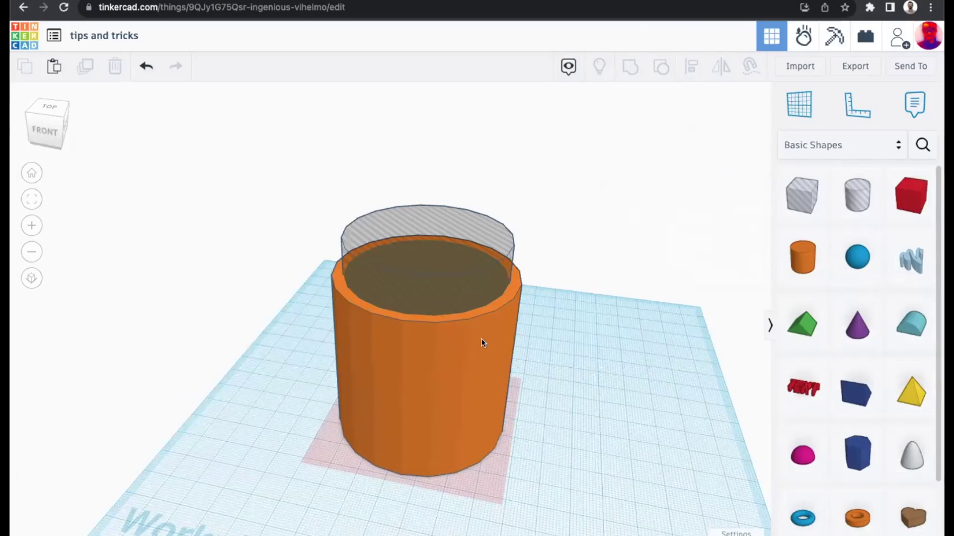
{"action": "left_click", "coordinate": [424, 241]}
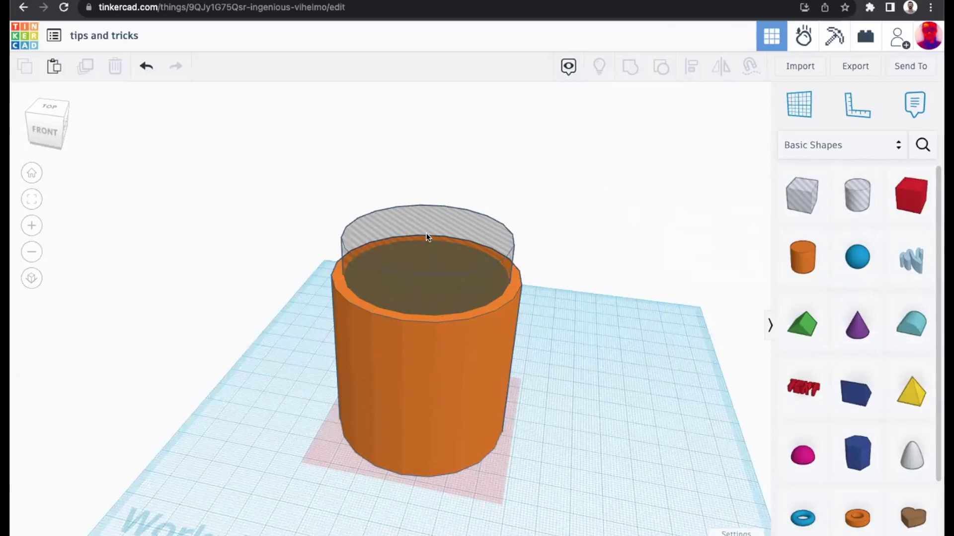
{"action": "left_click_drag", "start_coordinate": [424, 240], "coordinate": [425, 256]}
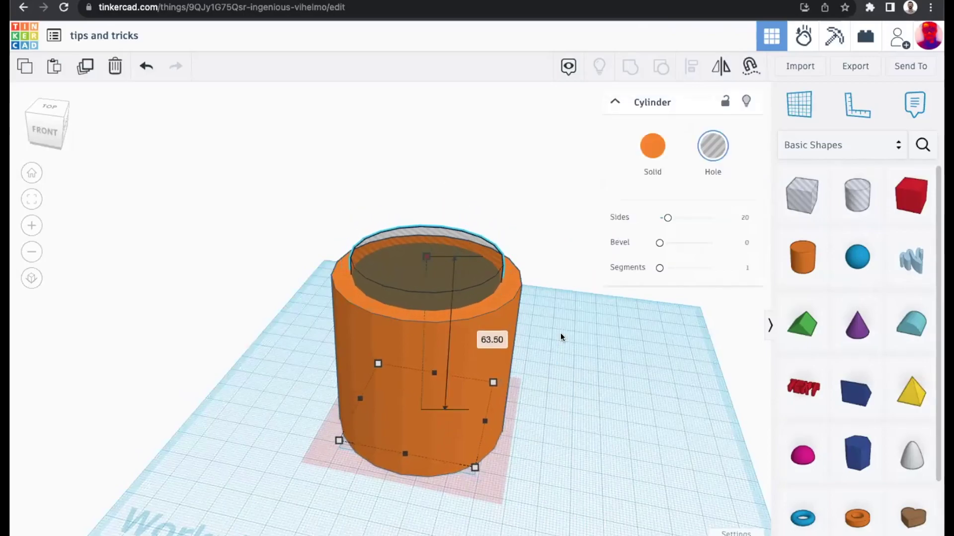
{"action": "left_click", "coordinate": [529, 216]}
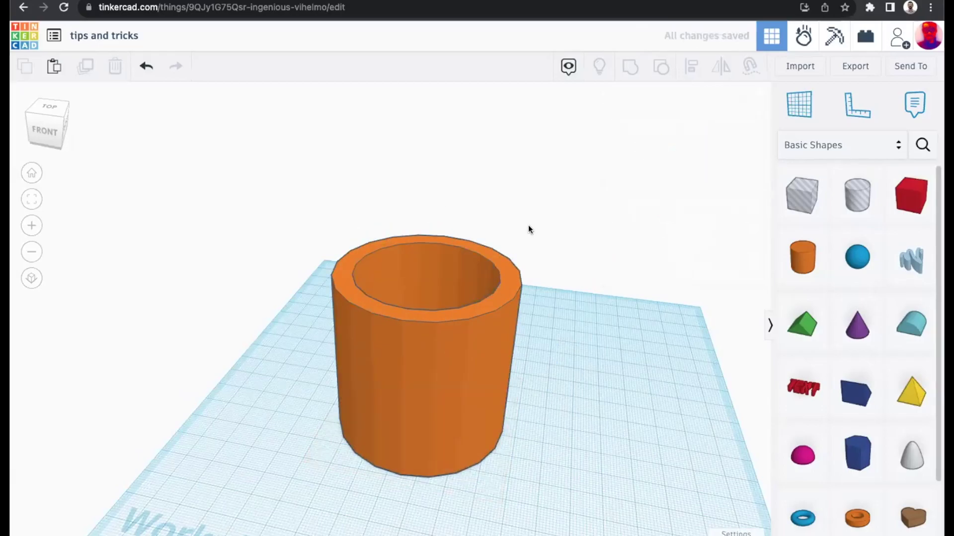
Step: Place a torus on the workplane beside the orange cup
{"action": "right_click_drag", "start_coordinate": [554, 392], "coordinate": [560, 325]}
{"action": "scroll", "coordinate": [559, 323], "scroll_direction": "up", "scroll_amount": 3}
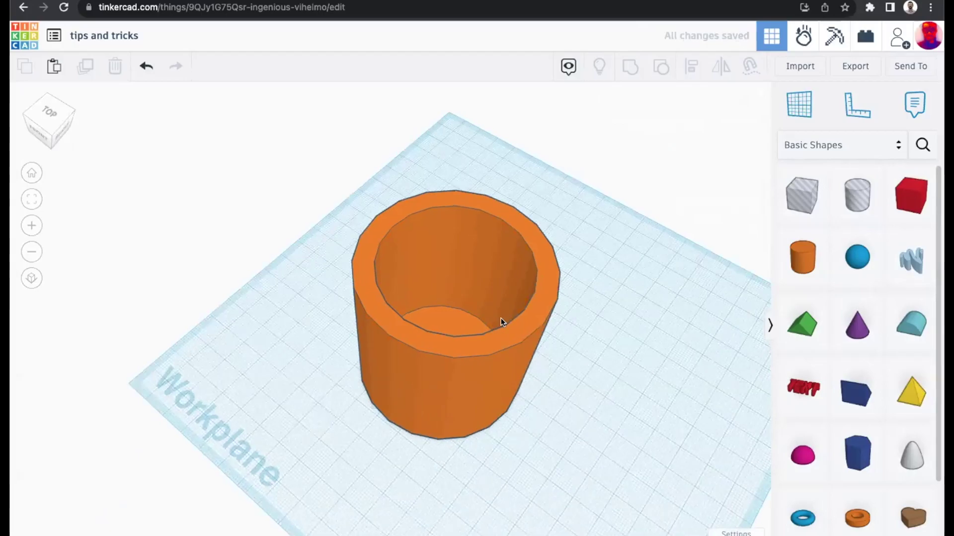
{"action": "right_click_drag", "start_coordinate": [528, 305], "coordinate": [719, 333]}
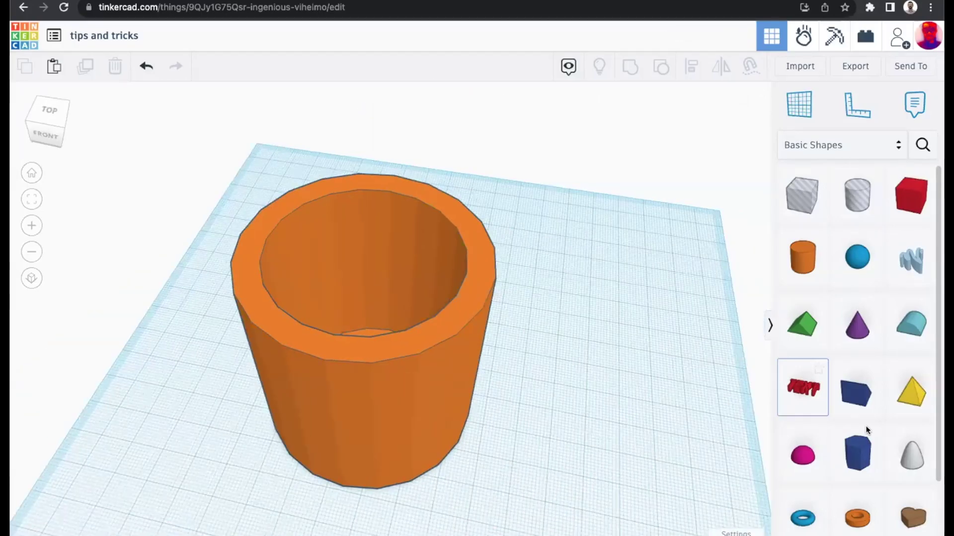
{"action": "scroll", "coordinate": [869, 398], "scroll_direction": "down", "scroll_amount": 1}
{"action": "left_click_drag", "start_coordinate": [803, 502], "coordinate": [512, 411]}
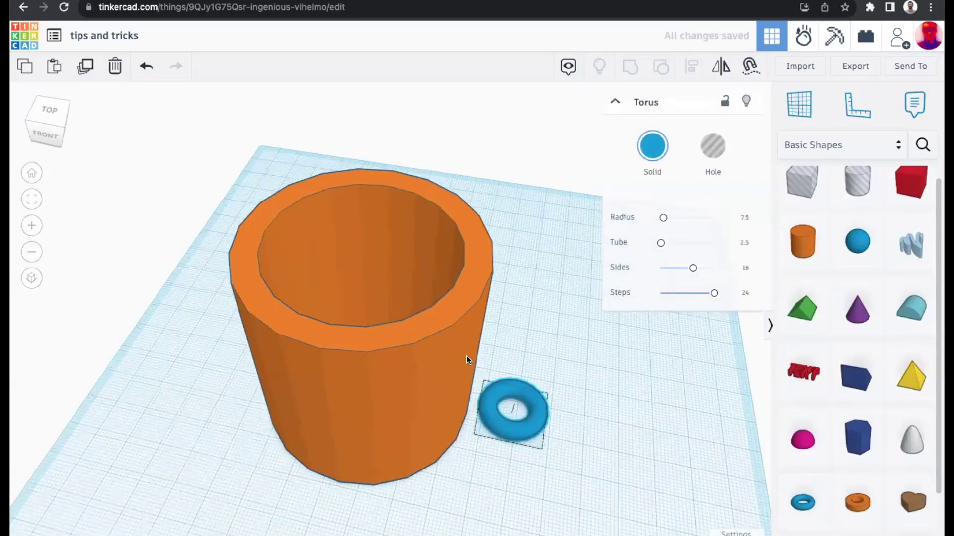
Step: Stand the torus upright, enlarge it and set it partly into the cup's side as a handle
{"action": "right_click_drag", "start_coordinate": [320, 309], "coordinate": [350, 318]}
{"action": "left_click_drag", "start_coordinate": [428, 320], "coordinate": [428, 318]}
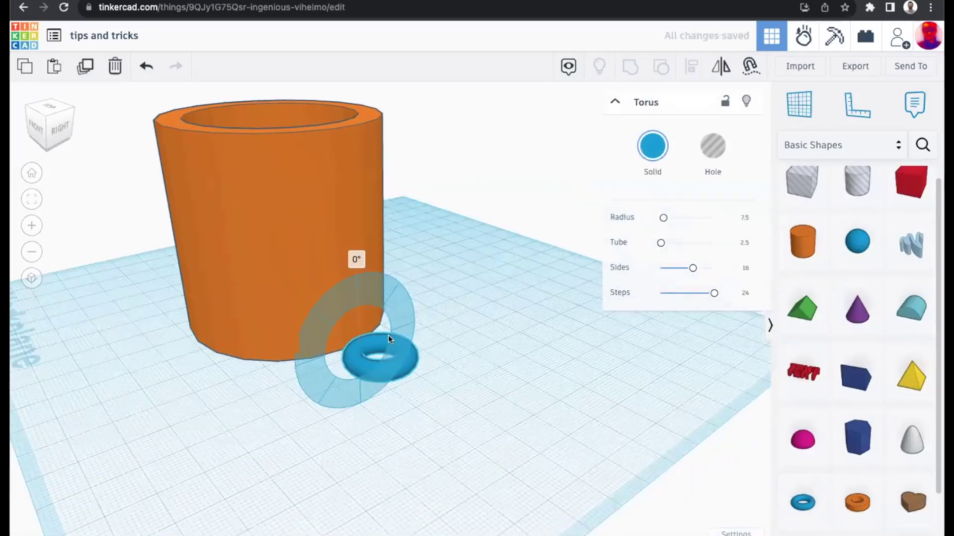
{"action": "left_click_drag", "start_coordinate": [386, 281], "coordinate": [514, 362]}
{"action": "right_click_drag", "start_coordinate": [514, 363], "coordinate": [540, 236]}
{"action": "left_click_drag", "start_coordinate": [536, 338], "coordinate": [425, 266]}
{"action": "right_click_drag", "start_coordinate": [458, 274], "coordinate": [543, 312]}
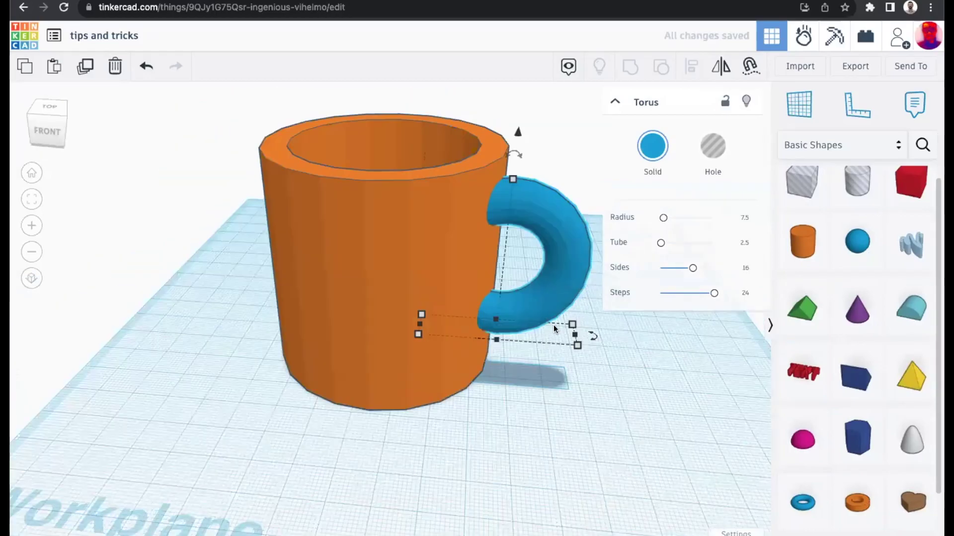
Step: Select the cup and the torus handle and align their centers front to back
{"action": "key", "text": "ctrl+a"}
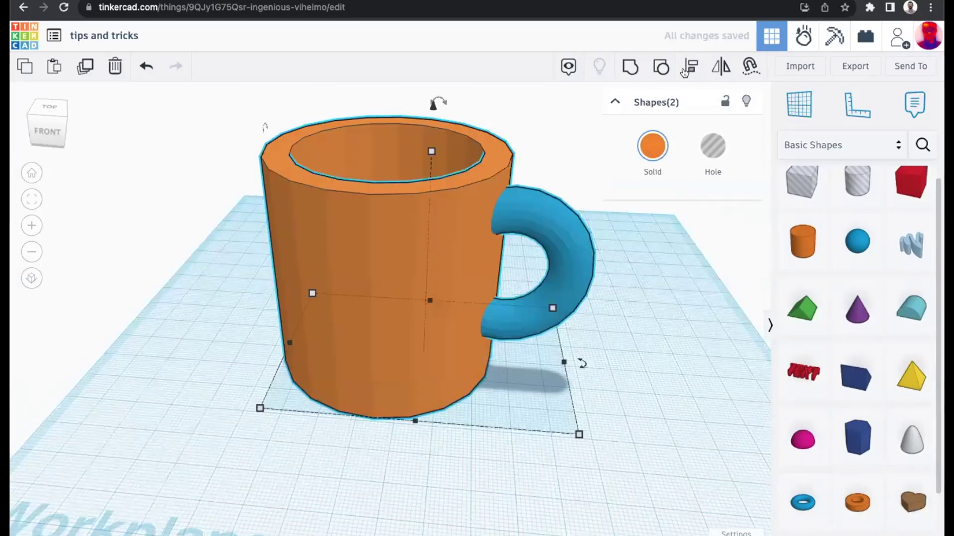
{"action": "key", "text": "l"}
{"action": "left_click", "coordinate": [270, 341]}
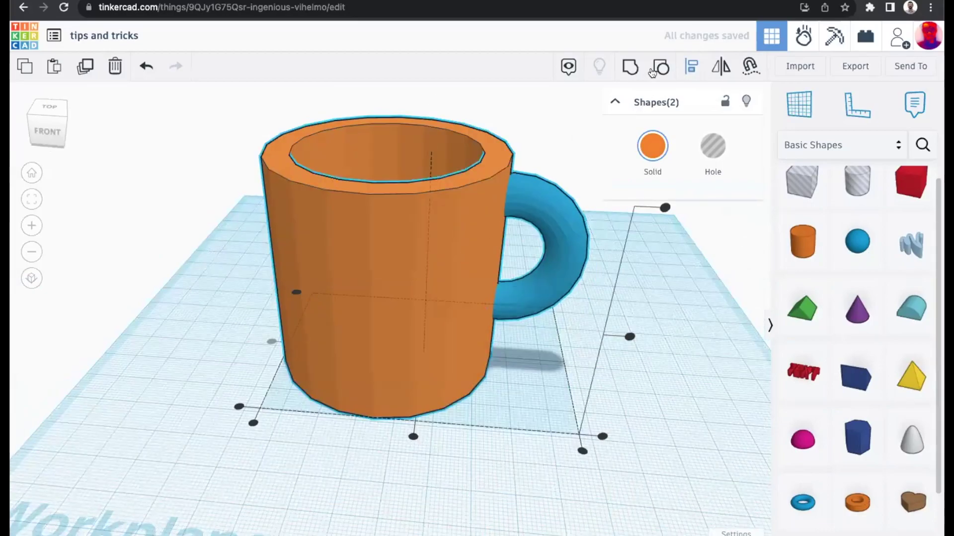
Step: Ungroup the cup into its cylinder and hole, and group both with the handle into one mug
{"action": "left_click", "coordinate": [652, 72]}
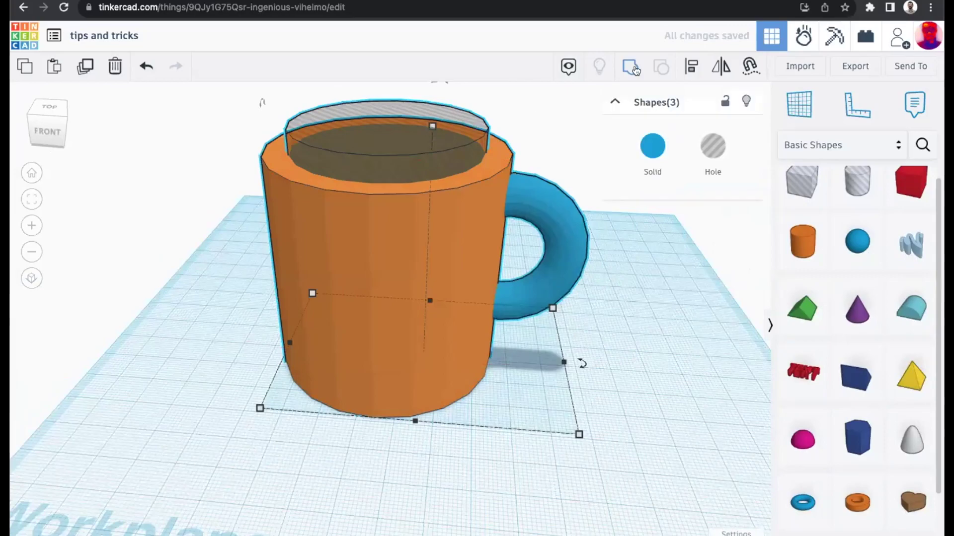
{"action": "left_click", "coordinate": [635, 70]}
{"action": "right_click_drag", "start_coordinate": [507, 364], "coordinate": [408, 410]}
{"action": "right_click_drag", "start_coordinate": [302, 403], "coordinate": [362, 400]}
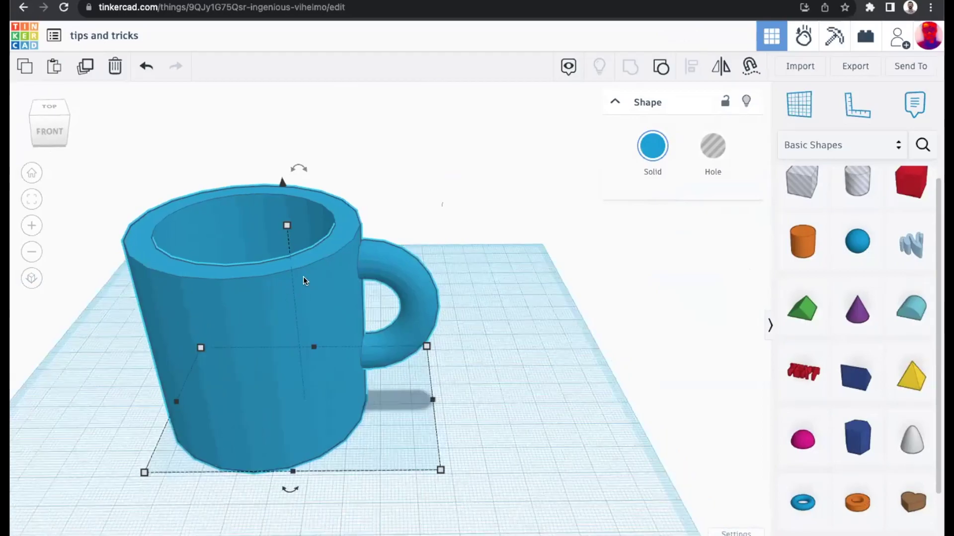
Step: Lower the torus handle by 7.00 inside the mug group
{"action": "key", "text": "ctrl+shift+g"}
{"action": "left_click", "coordinate": [375, 255]}
{"action": "left_click_drag", "start_coordinate": [365, 243], "coordinate": [365, 259]}
{"action": "left_click_drag", "start_coordinate": [363, 216], "coordinate": [364, 241]}
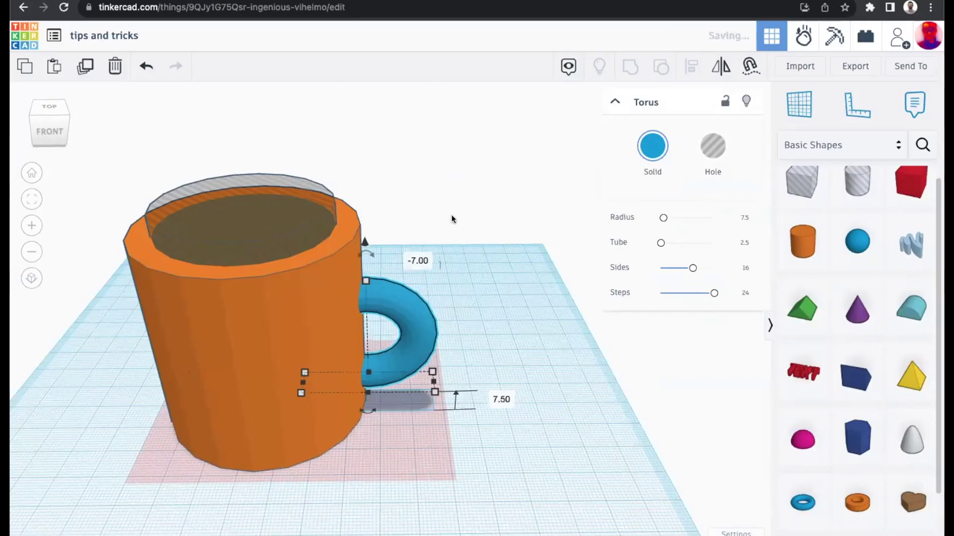
{"action": "left_click", "coordinate": [531, 355]}
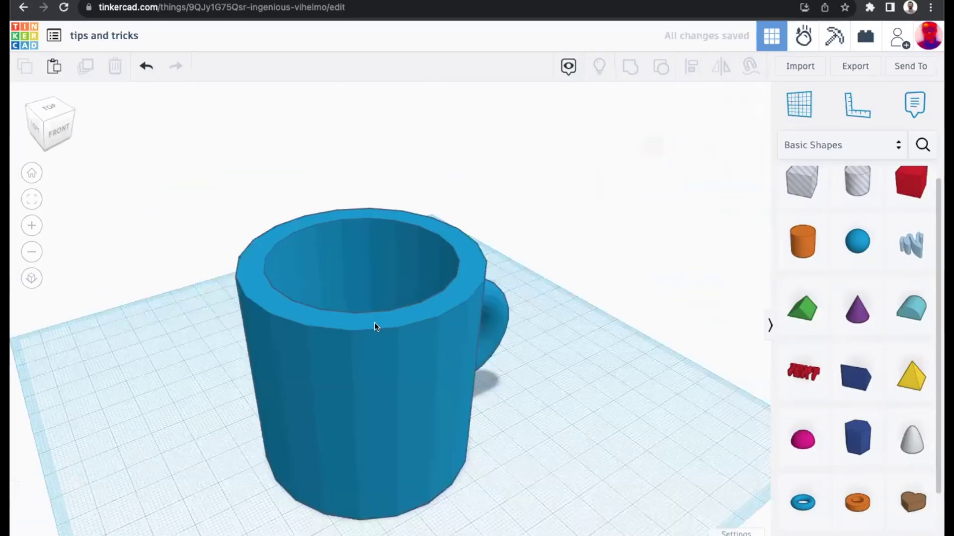
Step: Delete the grouped mug from the workplane
{"action": "right_click_drag", "start_coordinate": [374, 323], "coordinate": [539, 378]}
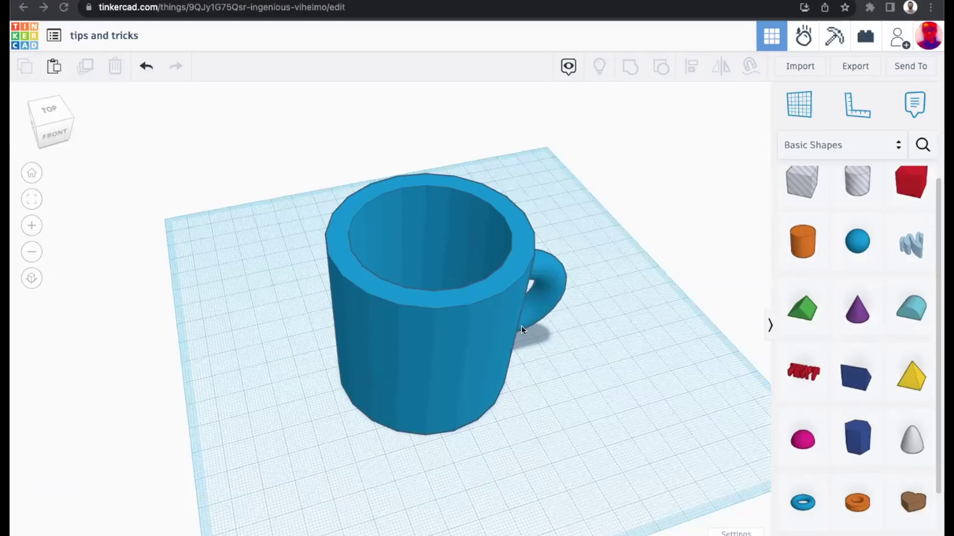
{"action": "right_click_drag", "start_coordinate": [545, 356], "coordinate": [469, 337]}
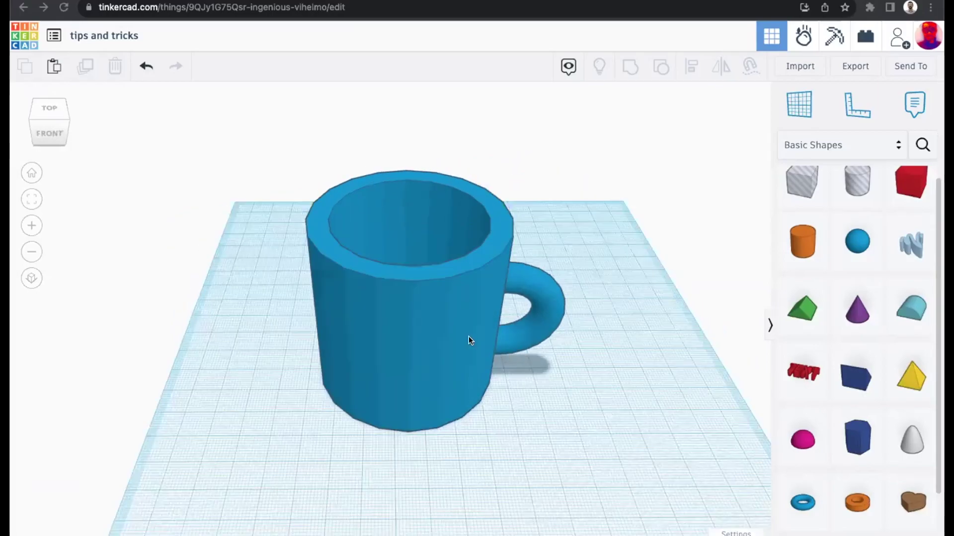
{"action": "right_click_drag", "start_coordinate": [413, 255], "coordinate": [404, 258]}
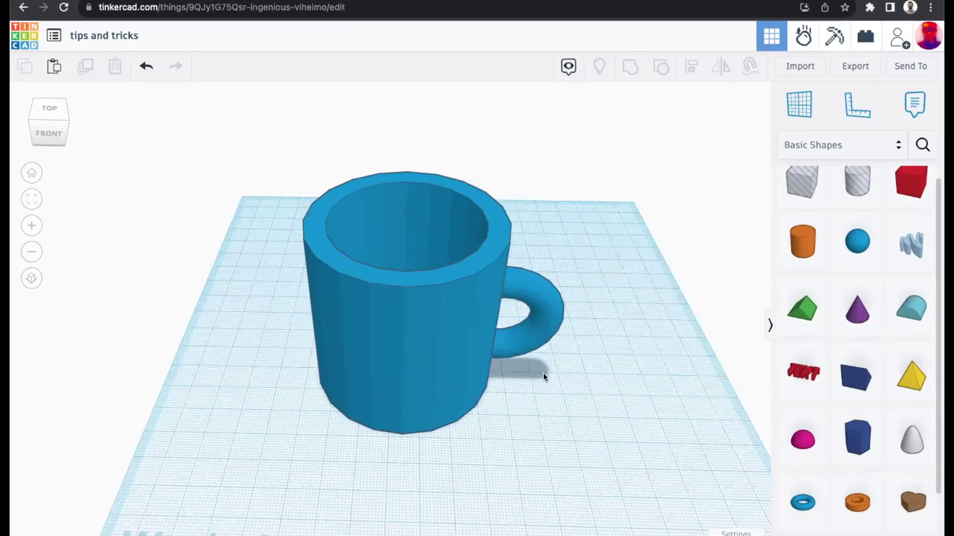
{"action": "left_click_drag", "start_coordinate": [266, 159], "coordinate": [516, 420]}
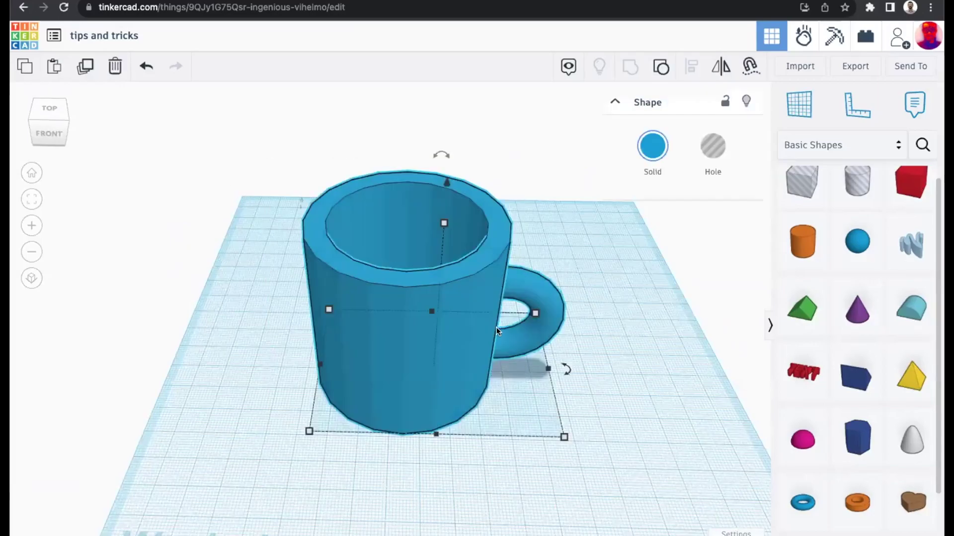
{"action": "key", "text": "Delete"}
Step: Place a polygon, enlarge it into a big prism and increase its number of sides
{"action": "left_click_drag", "start_coordinate": [858, 437], "coordinate": [420, 207]}
{"action": "right_click_drag", "start_coordinate": [385, 248], "coordinate": [327, 274]}
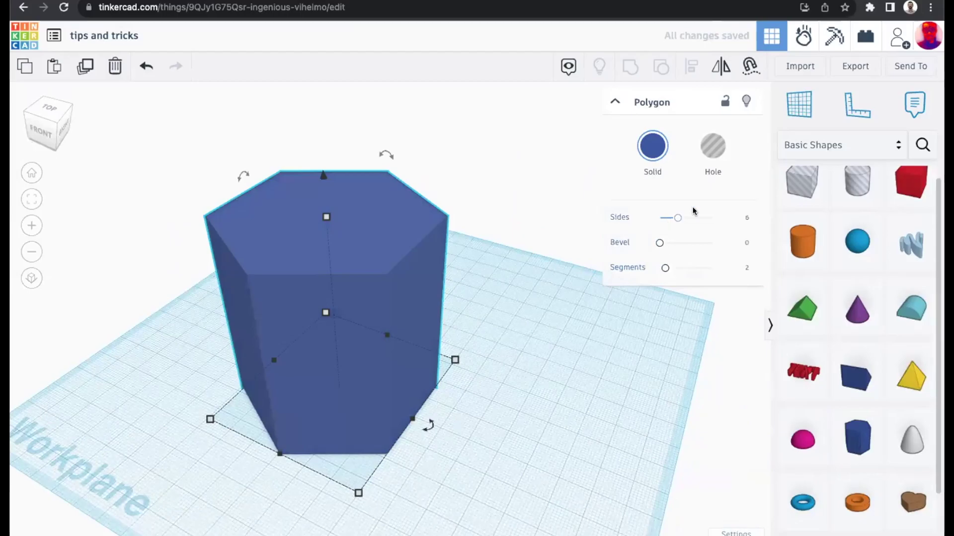
{"action": "mouse_move", "coordinate": [675, 217]}
{"action": "left_mouse_down"}
{"action": "mouse_move", "coordinate": [700, 217]}
{"action": "mouse_move", "coordinate": [684, 217]}
{"action": "mouse_move", "coordinate": [693, 222]}
{"action": "left_mouse_up"}
{"action": "right_click_drag", "start_coordinate": [503, 321], "coordinate": [307, 217]}
{"action": "right_click_drag", "start_coordinate": [261, 238], "coordinate": [388, 298]}
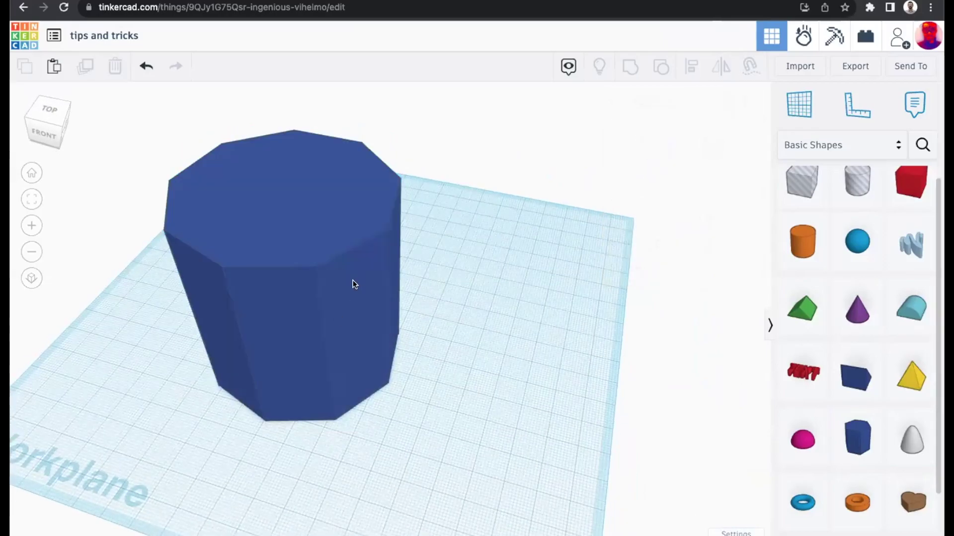
Step: Try laying a cylinder on its side against the polygon's side face, and delete the cylinder
{"action": "left_click", "coordinate": [803, 242]}
{"action": "left_click", "coordinate": [398, 439]}
{"action": "right_click_drag", "start_coordinate": [309, 344], "coordinate": [474, 343]}
{"action": "left_click_drag", "start_coordinate": [447, 350], "coordinate": [480, 452]}
{"action": "right_click_drag", "start_coordinate": [480, 452], "coordinate": [314, 315]}
{"action": "left_click_drag", "start_coordinate": [344, 461], "coordinate": [368, 433]}
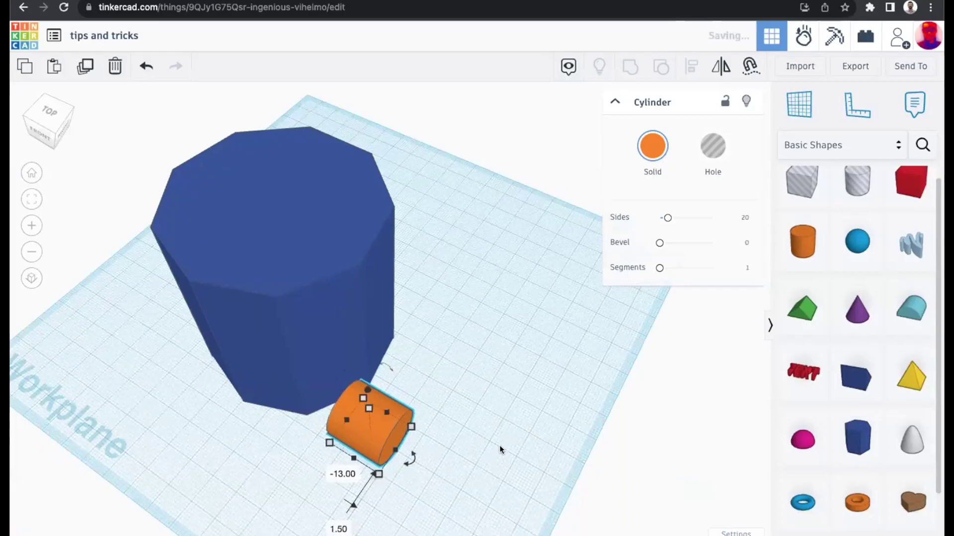
{"action": "key", "text": "Delete"}
Step: Set a new workplane on one of the polygon's side faces and add a cylinder to it
{"action": "right_click_drag", "start_coordinate": [458, 422], "coordinate": [505, 414]}
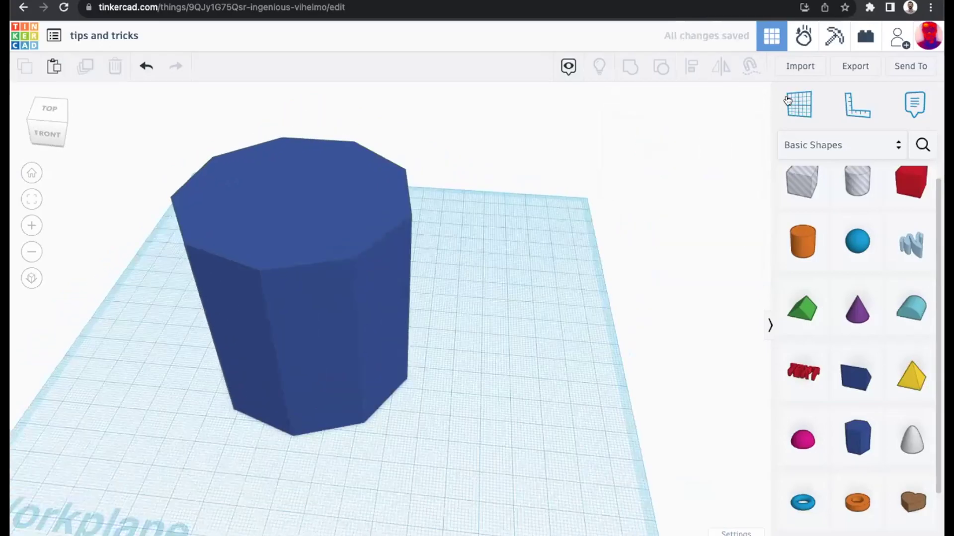
{"action": "left_click", "coordinate": [794, 114]}
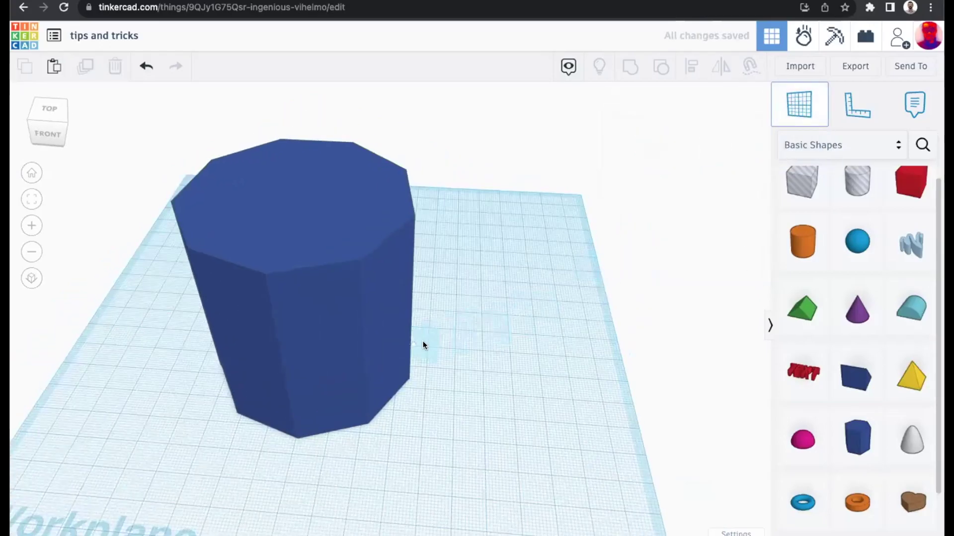
{"action": "left_click", "coordinate": [318, 325]}
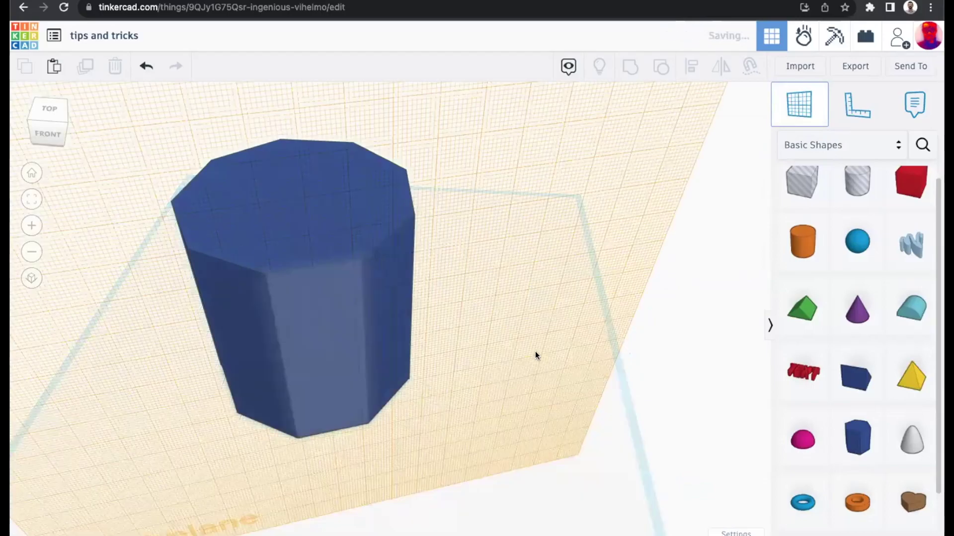
{"action": "right_click_drag", "start_coordinate": [541, 312], "coordinate": [426, 345]}
{"action": "left_click_drag", "start_coordinate": [820, 243], "coordinate": [389, 298]}
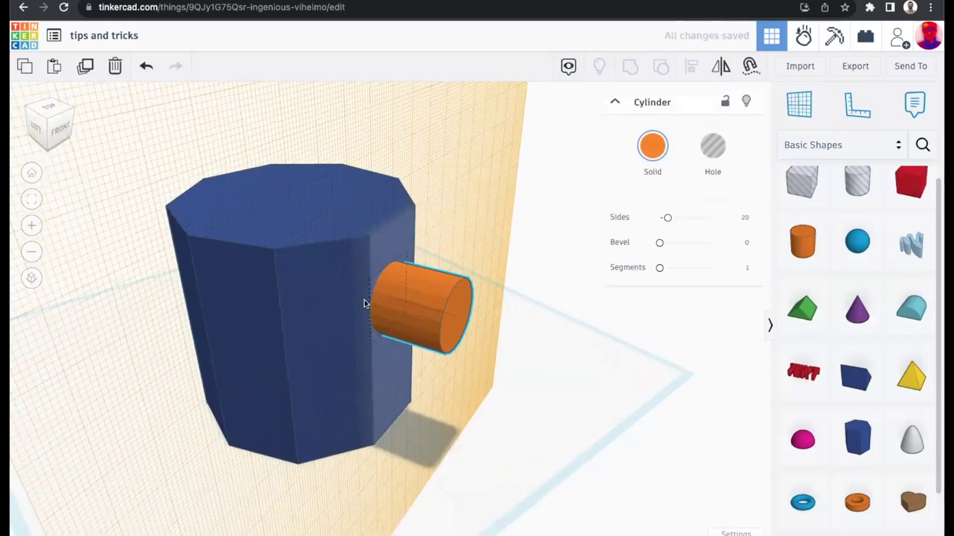
Step: Slide the cylinder along the polygon's side face and focus the view on it
{"action": "right_click_drag", "start_coordinate": [298, 291], "coordinate": [326, 367]}
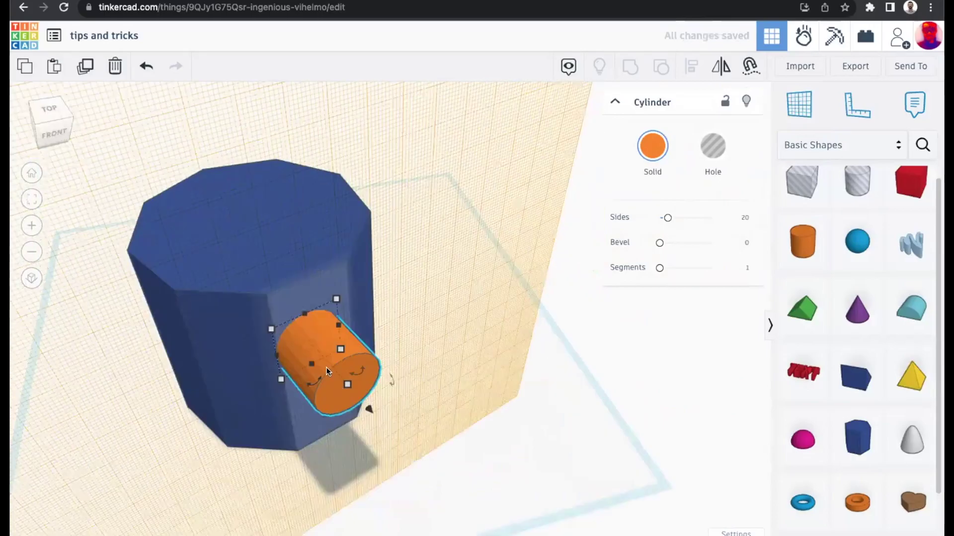
{"action": "left_click_drag", "start_coordinate": [329, 368], "coordinate": [291, 315]}
{"action": "right_click_drag", "start_coordinate": [269, 318], "coordinate": [287, 319]}
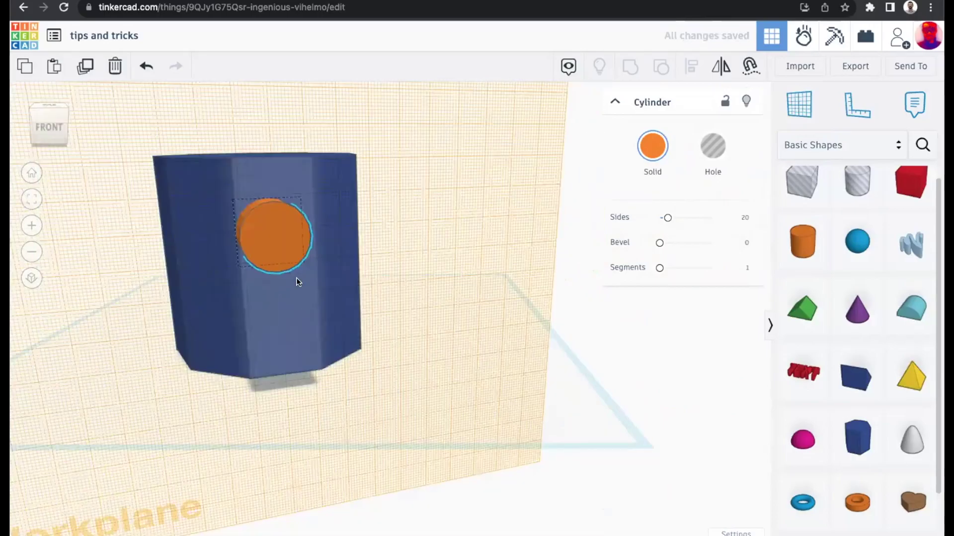
{"action": "right_click_drag", "start_coordinate": [265, 268], "coordinate": [284, 250]}
{"action": "key", "text": "f"}
{"action": "scroll", "coordinate": [585, 112], "scroll_direction": "up", "scroll_amount": 1}
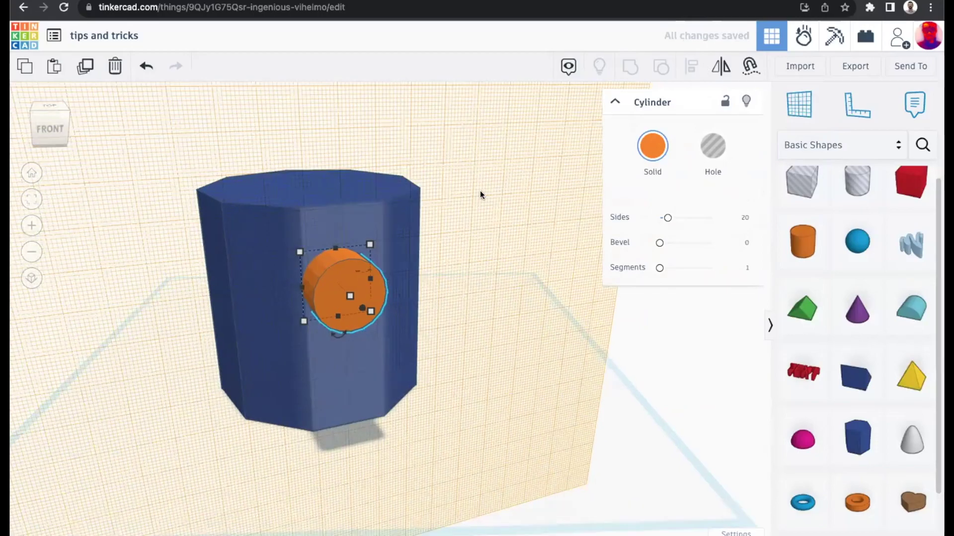
{"action": "scroll", "coordinate": [320, 171], "scroll_direction": "up", "scroll_amount": 1}
Step: Select the polygon and cylinder and center the cylinder on the side face both horizontally and vertically
{"action": "left_click_drag", "start_coordinate": [269, 113], "coordinate": [399, 312]}
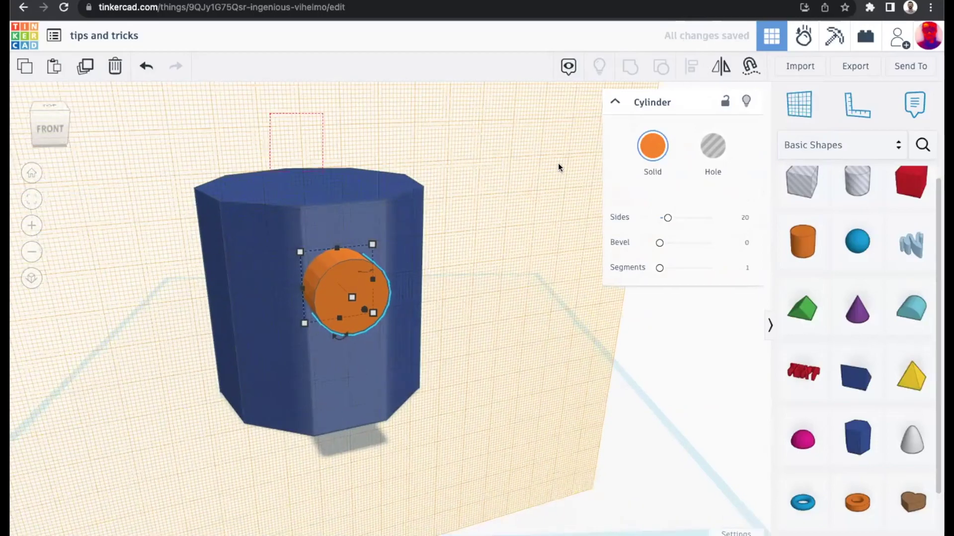
{"action": "key", "text": "ctrl+a"}
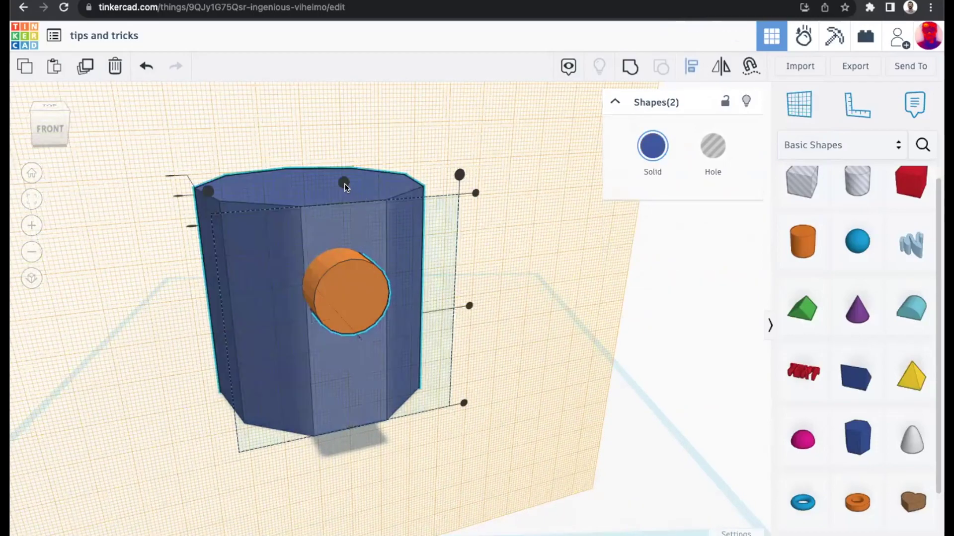
{"action": "left_click", "coordinate": [470, 304]}
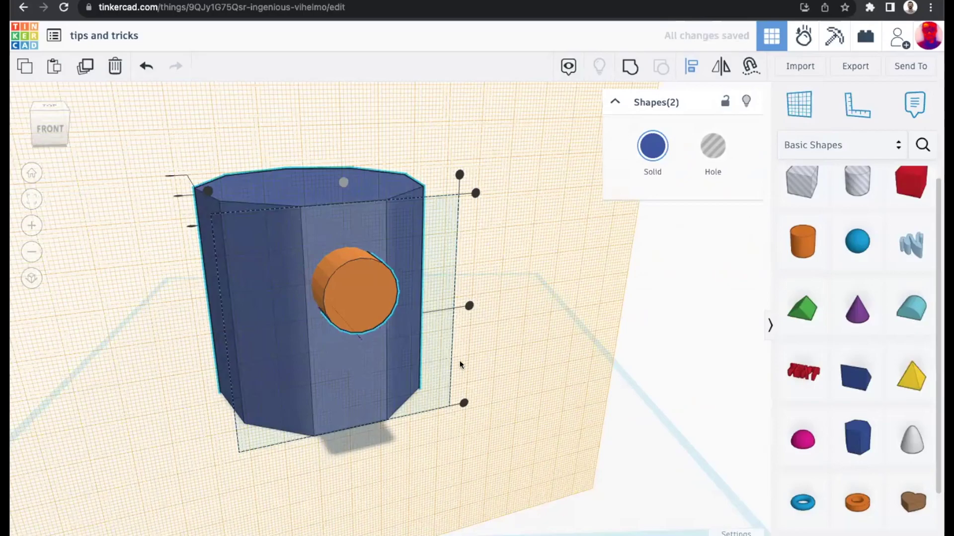
{"action": "right_click_drag", "start_coordinate": [495, 355], "coordinate": [358, 256]}
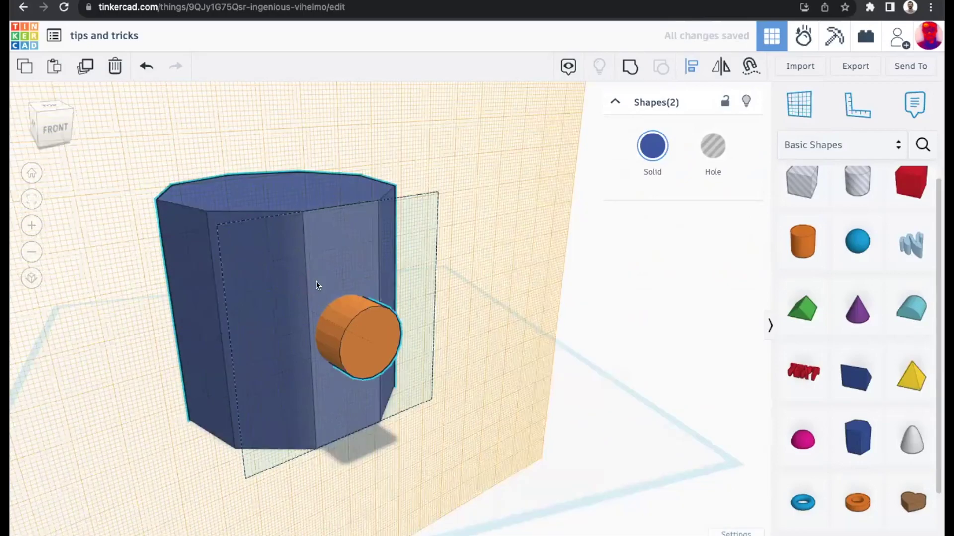
{"action": "right_click_drag", "start_coordinate": [339, 288], "coordinate": [312, 299]}
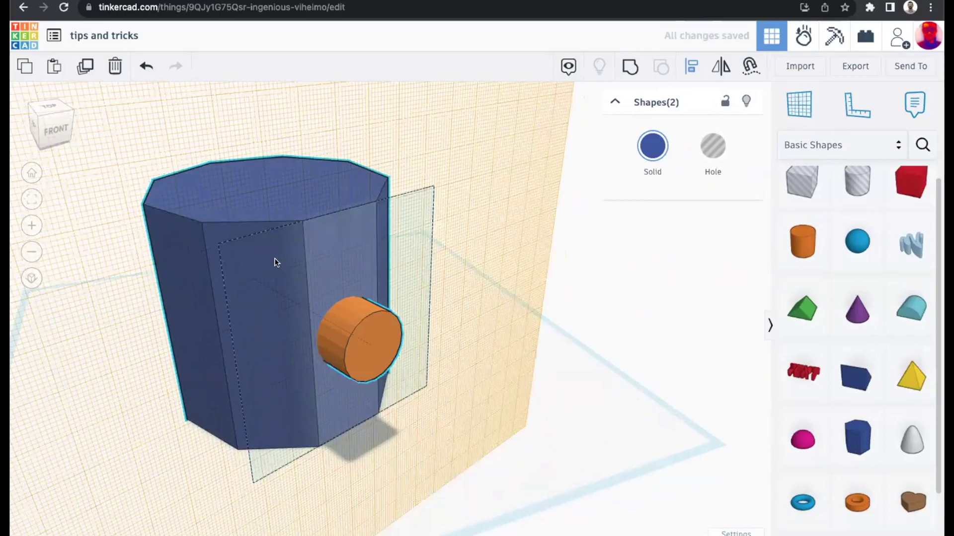
{"action": "right_click_drag", "start_coordinate": [283, 266], "coordinate": [222, 290]}
{"action": "right_click_drag", "start_coordinate": [384, 275], "coordinate": [487, 292]}
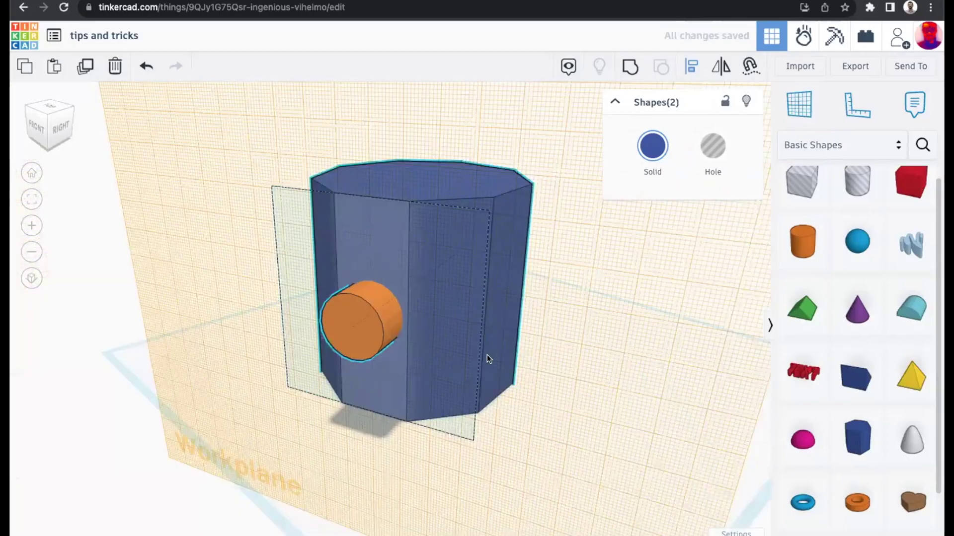
{"action": "right_click_drag", "start_coordinate": [502, 356], "coordinate": [346, 318]}
{"action": "right_click_drag", "start_coordinate": [446, 325], "coordinate": [354, 340]}
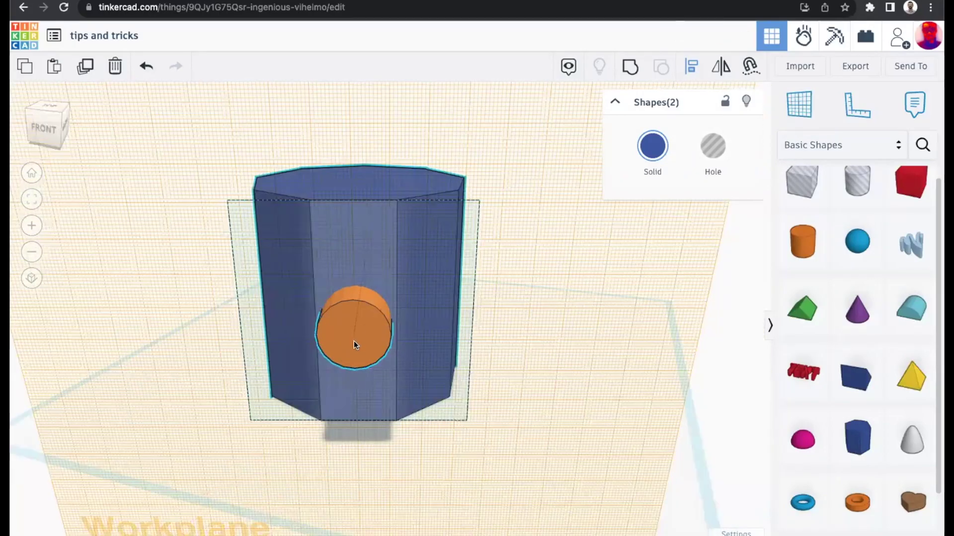
{"action": "left_click", "coordinate": [501, 348]}
Step: Reset the workplane to the default ground plane
{"action": "right_click_drag", "start_coordinate": [501, 348], "coordinate": [688, 358]}
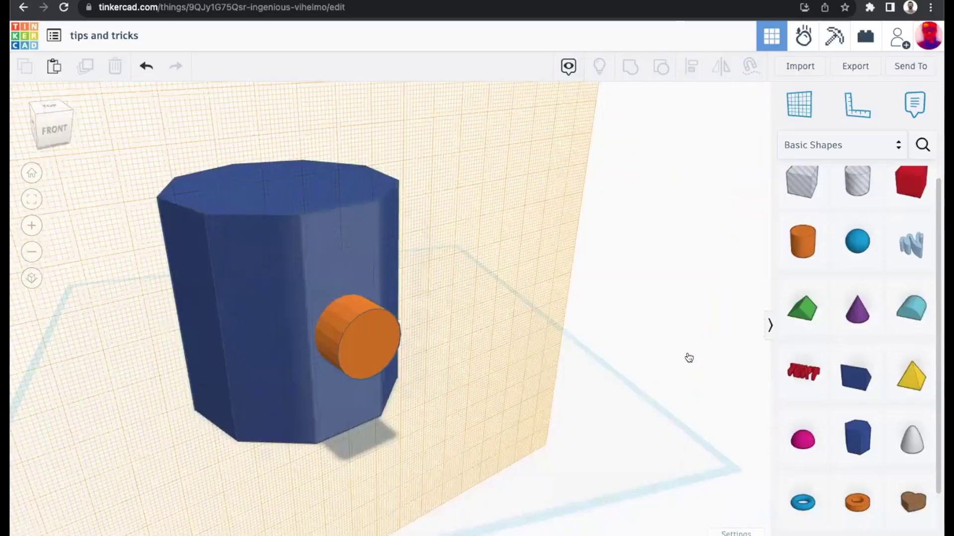
{"action": "left_click", "coordinate": [798, 117]}
{"action": "left_click", "coordinate": [533, 417]}
{"action": "right_click_drag", "start_coordinate": [491, 334], "coordinate": [337, 341]}
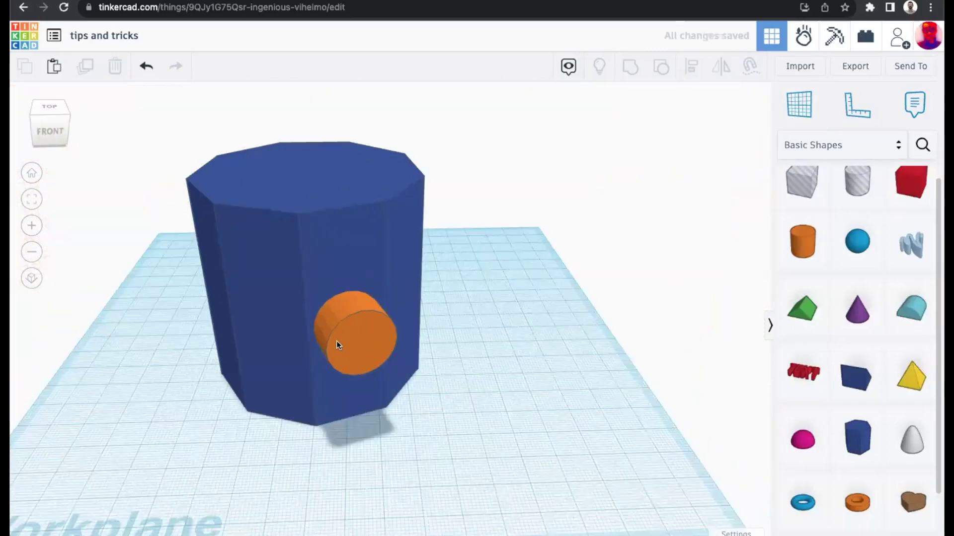
Step: Duplicate the attached cylinder and position the copy beside the polygon
{"action": "left_click", "coordinate": [339, 345]}
{"action": "left_click_drag", "start_coordinate": [343, 340], "coordinate": [490, 337], "text": "alt"}
{"action": "right_click_drag", "start_coordinate": [426, 368], "coordinate": [695, 239]}
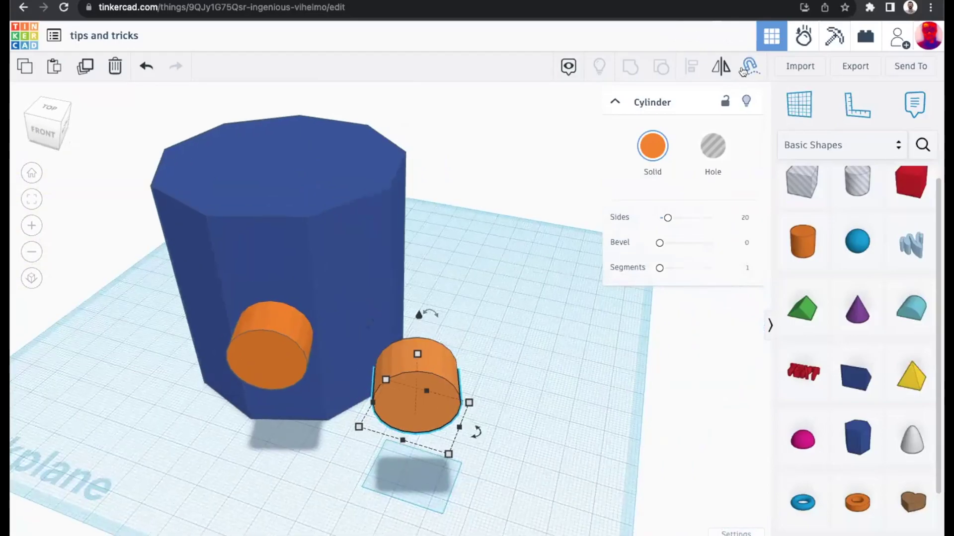
Step: Attach the duplicated cylinder to an adjacent side face of the polygon using Cruise, near its upper edge
{"action": "left_click", "coordinate": [742, 71]}
{"action": "right_click_drag", "start_coordinate": [519, 377], "coordinate": [576, 362]}
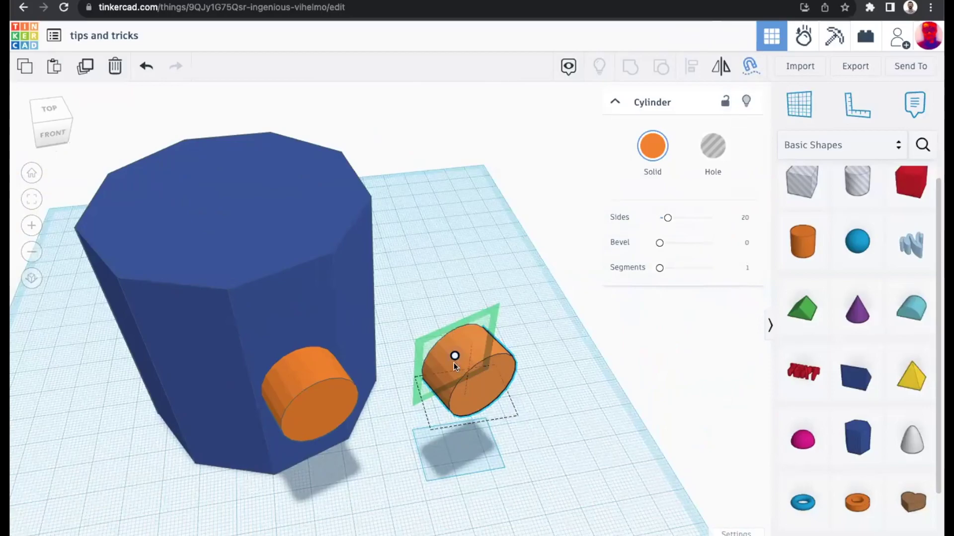
{"action": "left_click_drag", "start_coordinate": [449, 356], "coordinate": [350, 263]}
{"action": "right_click_drag", "start_coordinate": [328, 288], "coordinate": [378, 293]}
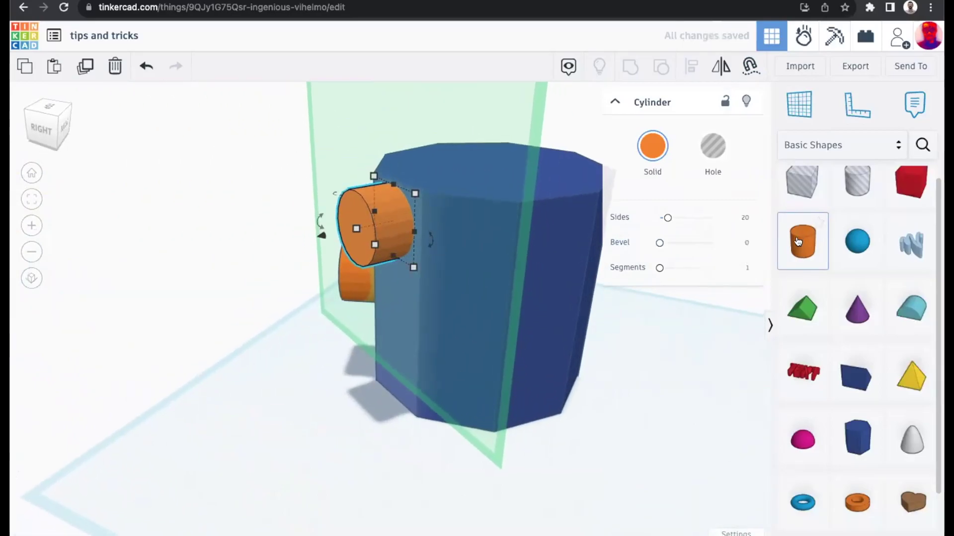
{"action": "right_click_drag", "start_coordinate": [585, 473], "coordinate": [684, 448]}
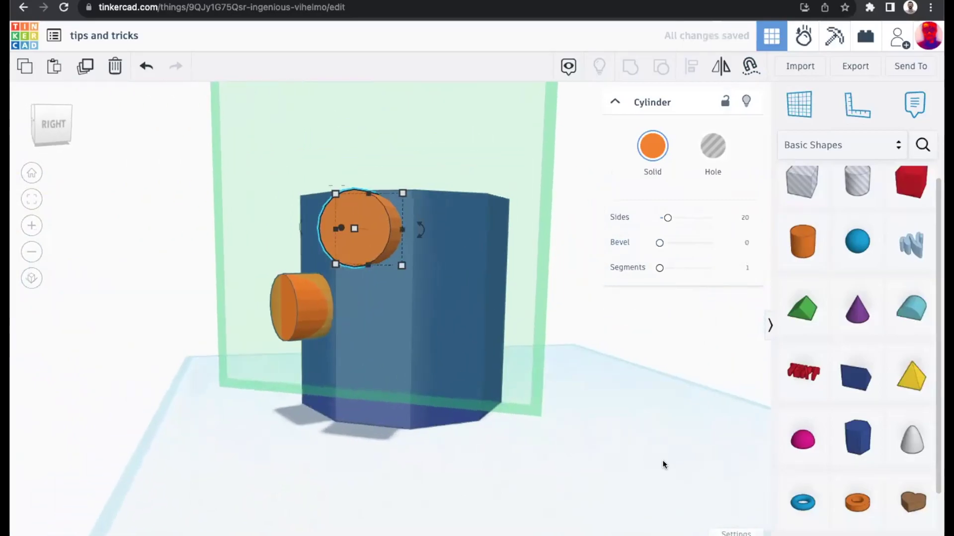
{"action": "left_click", "coordinate": [628, 444]}
Step: Add a new cylinder to the workplane and attach it to the next free side face of the polygon with Cruise
{"action": "left_click_drag", "start_coordinate": [802, 242], "coordinate": [630, 387]}
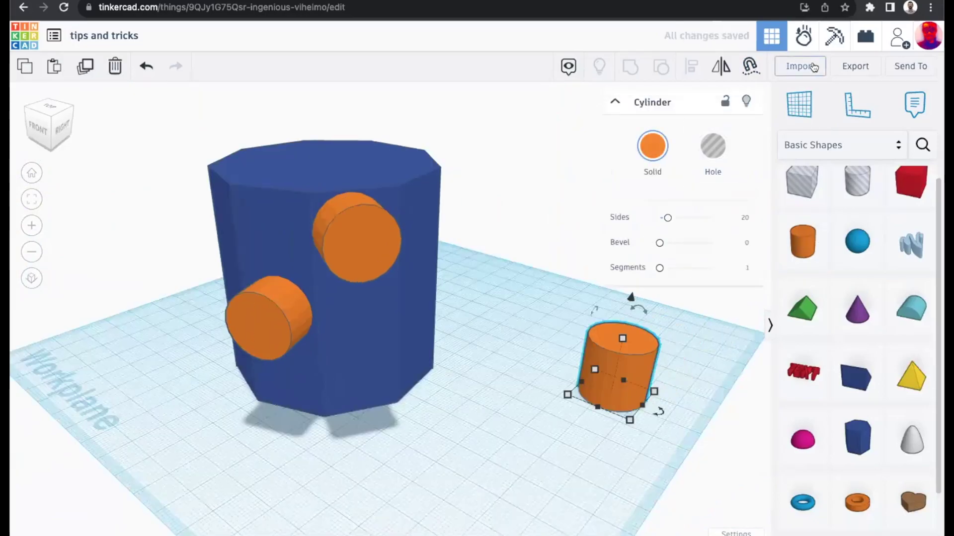
{"action": "left_click", "coordinate": [751, 66]}
{"action": "left_click_drag", "start_coordinate": [610, 393], "coordinate": [410, 342]}
{"action": "right_click_drag", "start_coordinate": [490, 383], "coordinate": [512, 420]}
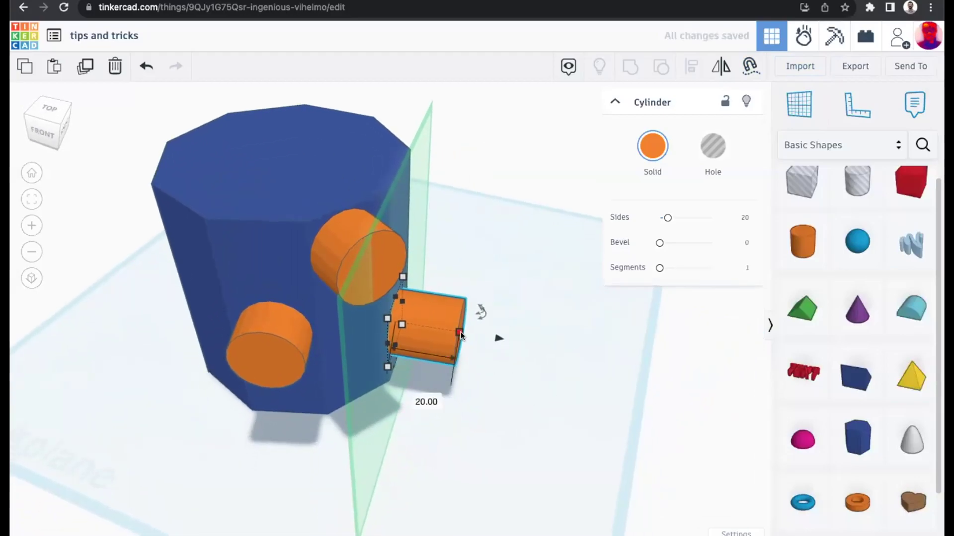
Step: Stretch the newly attached cylinder outward from the polygon into a long horizontal rod
{"action": "left_click_drag", "start_coordinate": [460, 335], "coordinate": [606, 351]}
{"action": "right_click_drag", "start_coordinate": [510, 392], "coordinate": [616, 363]}
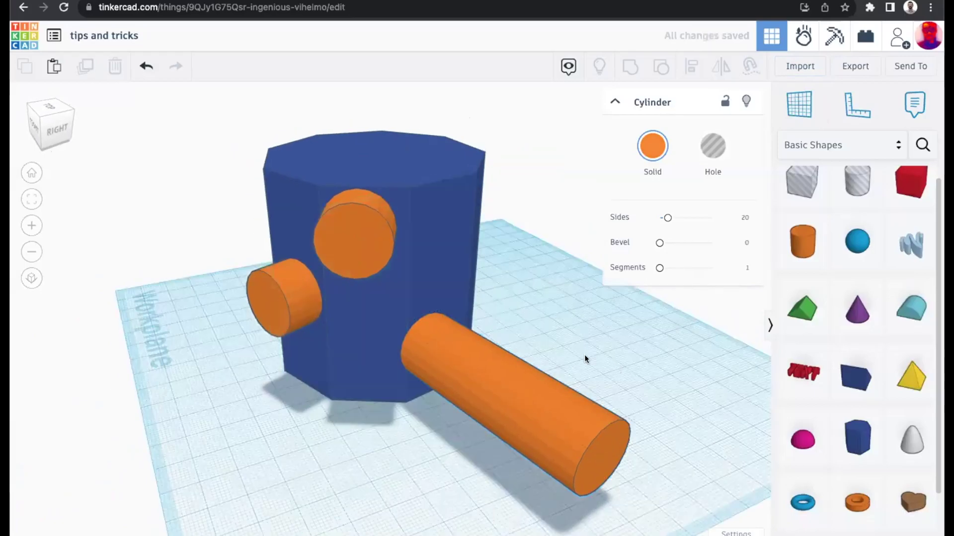
{"action": "middle_click_drag", "start_coordinate": [616, 364], "coordinate": [485, 335]}
{"action": "right_click_drag", "start_coordinate": [484, 335], "coordinate": [680, 316]}
Step: Place another cylinder in front of the polygon, make it taller, tilt it, and move it away from the rod
{"action": "left_click", "coordinate": [447, 370]}
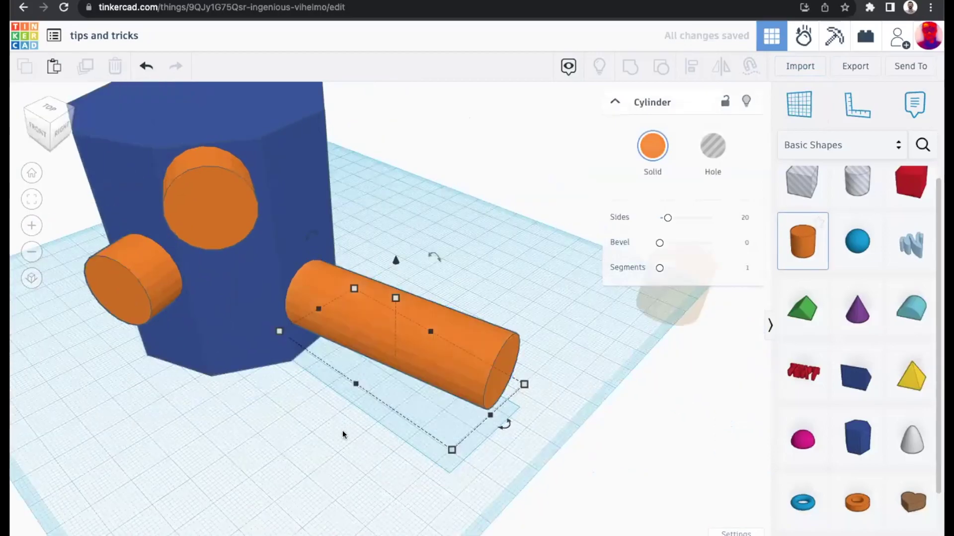
{"action": "left_click", "coordinate": [345, 447]}
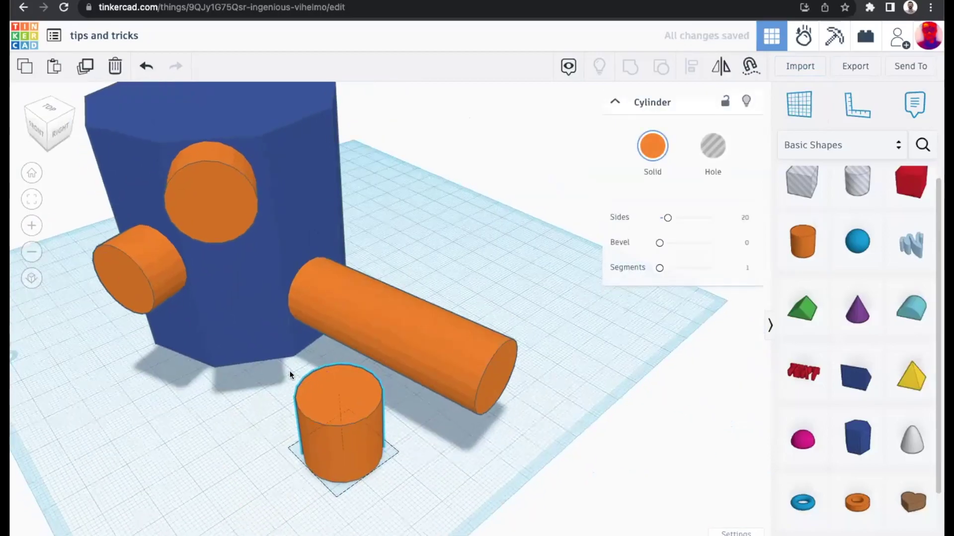
{"action": "right_click_drag", "start_coordinate": [294, 367], "coordinate": [264, 369]}
{"action": "left_click_drag", "start_coordinate": [300, 376], "coordinate": [293, 278]}
{"action": "left_click_drag", "start_coordinate": [267, 244], "coordinate": [313, 249]}
{"action": "left_click_drag", "start_coordinate": [317, 321], "coordinate": [214, 334]}
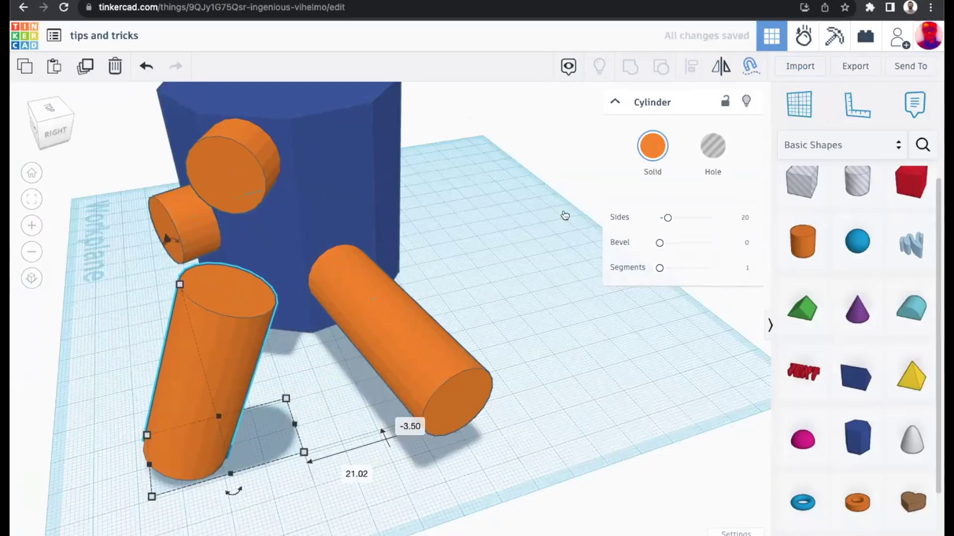
Step: Attach the tall cylinder to the upper surface of the long rod near its outer end with Cruise
{"action": "left_click_drag", "start_coordinate": [184, 451], "coordinate": [454, 334]}
{"action": "right_click_drag", "start_coordinate": [507, 334], "coordinate": [357, 325]}
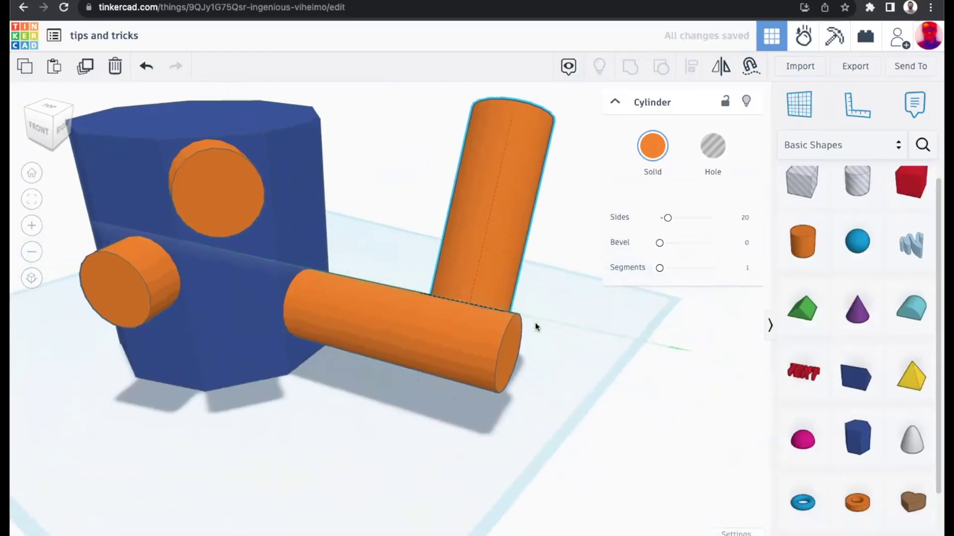
{"action": "left_click", "coordinate": [479, 436]}
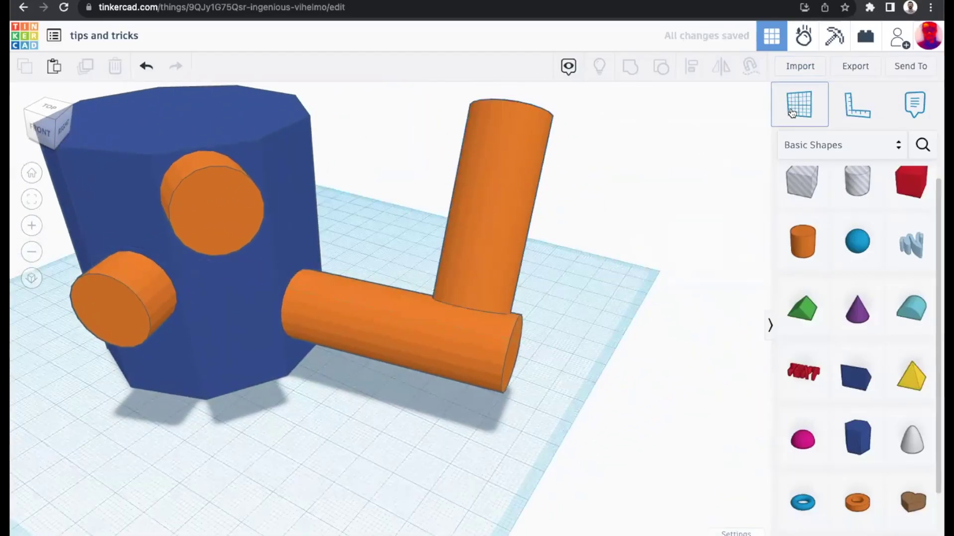
Step: Select the polygon together with all attached cylinders and delete them
{"action": "middle_click_drag", "start_coordinate": [379, 299], "coordinate": [420, 289]}
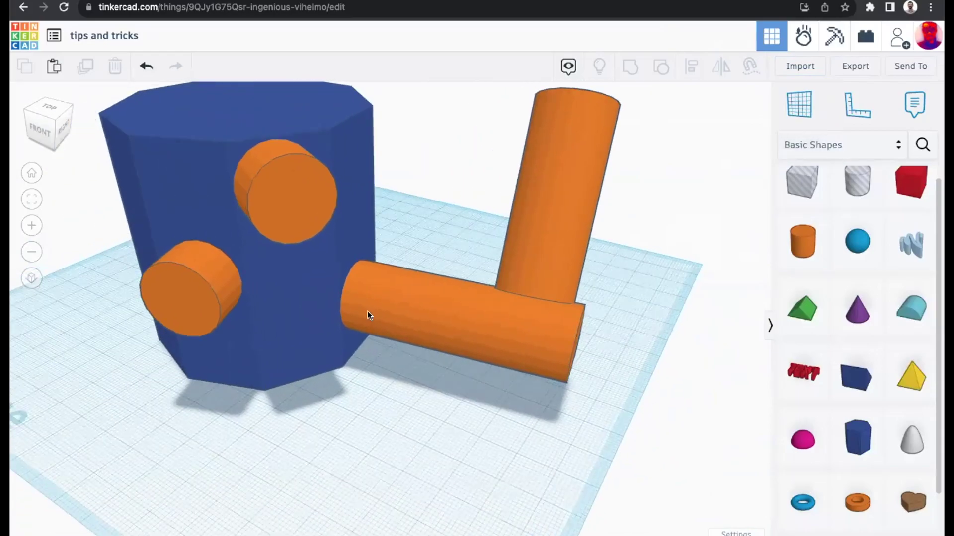
{"action": "scroll", "coordinate": [368, 306], "scroll_direction": "down", "scroll_amount": 4}
{"action": "right_click_drag", "start_coordinate": [386, 347], "coordinate": [417, 345]}
{"action": "right_click_drag", "start_coordinate": [184, 334], "coordinate": [256, 189]}
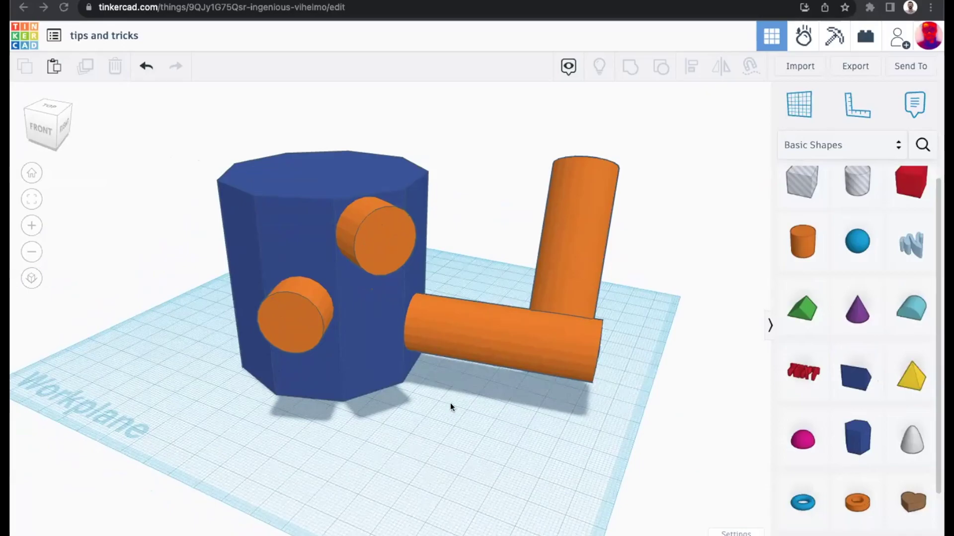
{"action": "right_click_drag", "start_coordinate": [424, 369], "coordinate": [546, 277]}
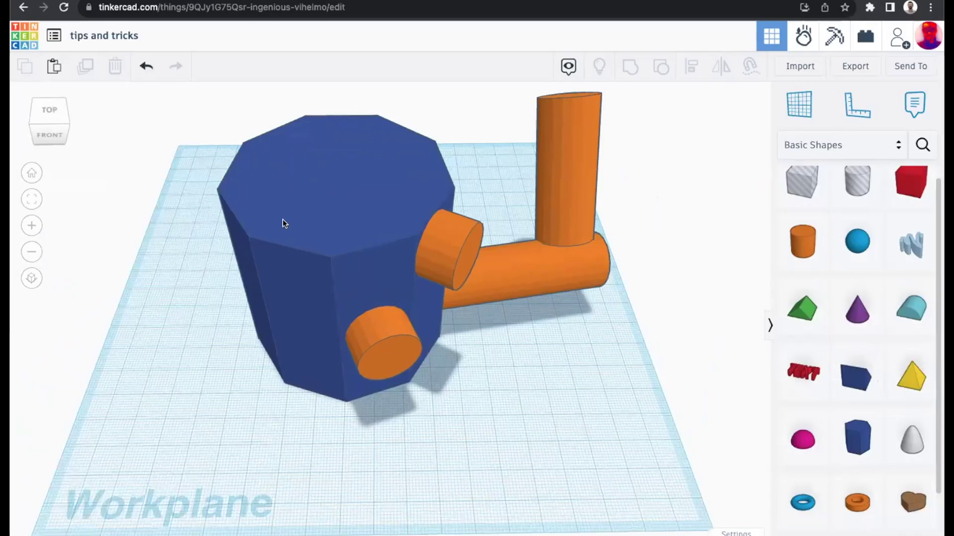
{"action": "middle_click_drag", "start_coordinate": [282, 219], "coordinate": [319, 332]}
{"action": "left_click_drag", "start_coordinate": [227, 203], "coordinate": [630, 503]}
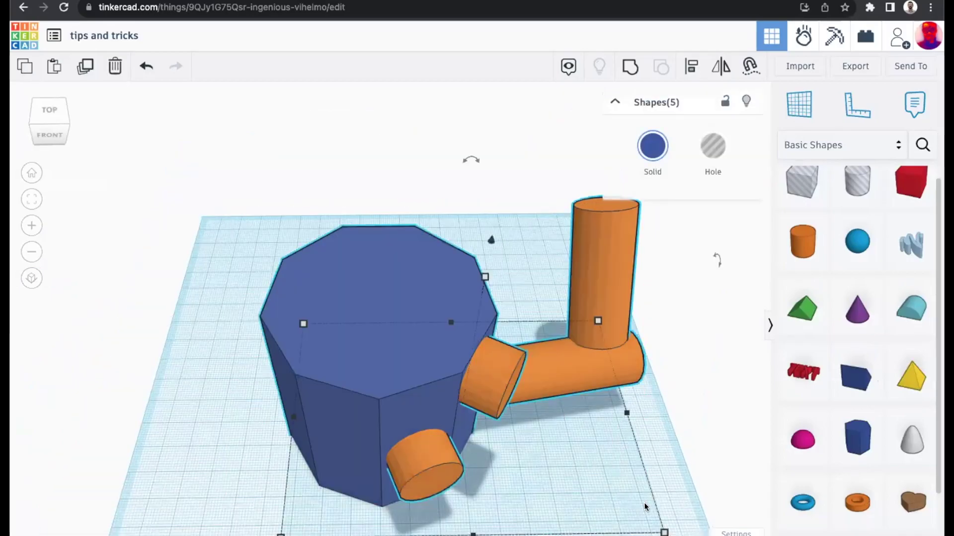
{"action": "key", "text": "Delete"}
Step: Place a red box on the workplane and size it to 80 by 80 mm with a height of 10 mm
{"action": "right_click_drag", "start_coordinate": [481, 293], "coordinate": [437, 284]}
{"action": "left_click_drag", "start_coordinate": [917, 191], "coordinate": [491, 448]}
{"action": "left_click", "coordinate": [381, 483]}
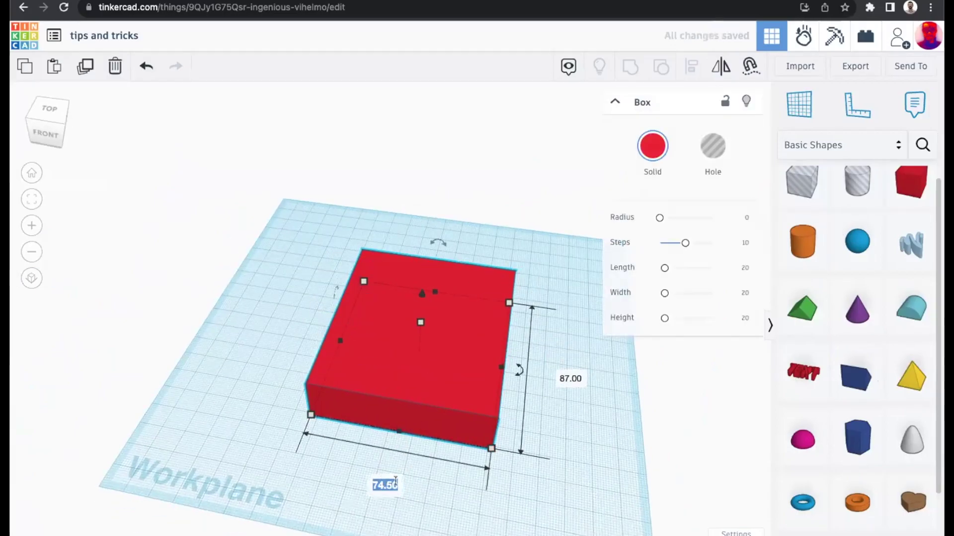
{"action": "type", "text": "80"}
{"action": "key", "text": "Return"}
{"action": "left_click", "coordinate": [585, 381]}
{"action": "type", "text": "80"}
{"action": "key", "text": "Return"}
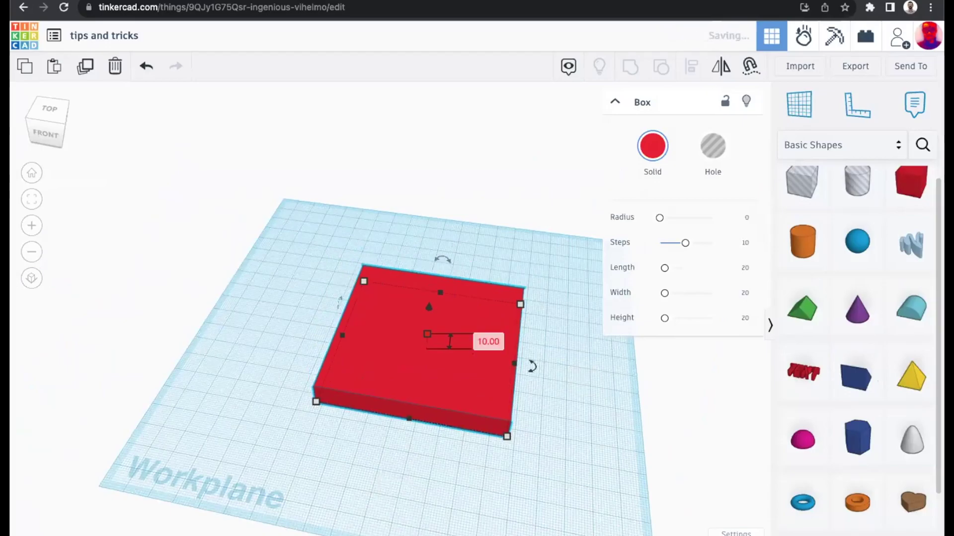
Step: Place a cylinder hole near the plate's front-left corner and shrink its base to 10 by 10 mm
{"action": "right_click_drag", "start_coordinate": [246, 347], "coordinate": [359, 337]}
{"action": "scroll", "coordinate": [359, 338], "scroll_direction": "up", "scroll_amount": 3}
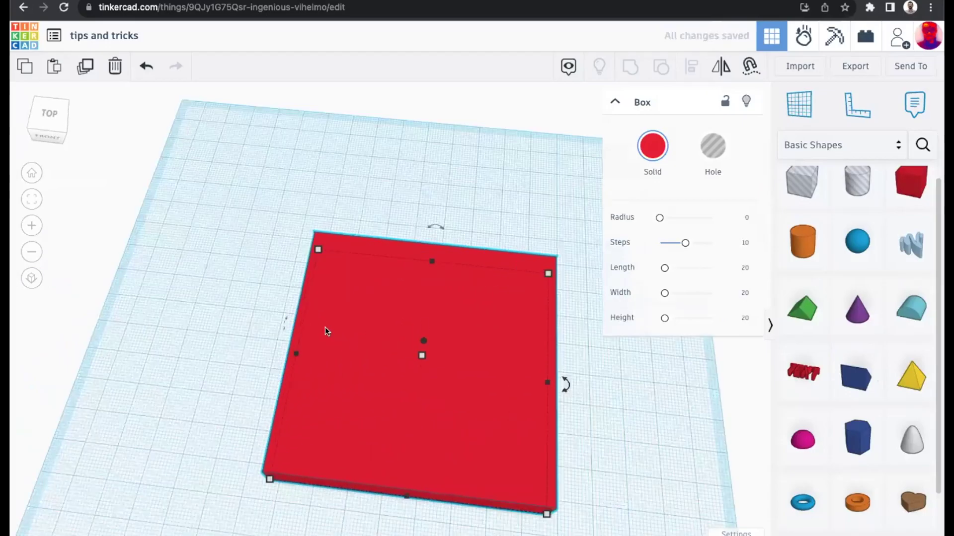
{"action": "middle_click_drag", "start_coordinate": [555, 353], "coordinate": [523, 354]}
{"action": "left_click", "coordinate": [555, 347]}
{"action": "left_click_drag", "start_coordinate": [855, 183], "coordinate": [294, 424]}
{"action": "right_click_drag", "start_coordinate": [341, 373], "coordinate": [300, 418]}
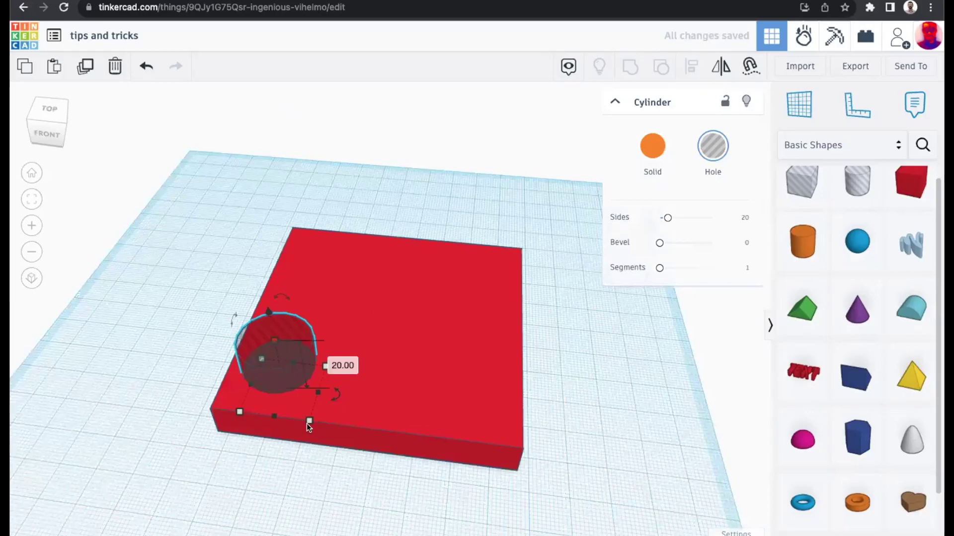
{"action": "left_click_drag", "start_coordinate": [306, 418], "coordinate": [284, 388]}
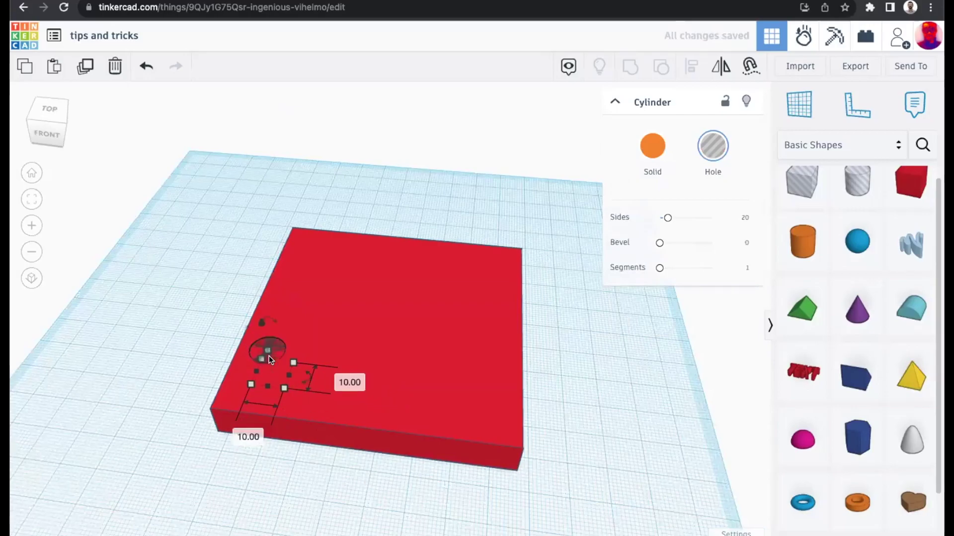
Step: Make the cylinder hole about 22 mm tall and duplicate it straight across to the plate's front-right corner
{"action": "right_click_drag", "start_coordinate": [325, 336], "coordinate": [312, 335]}
{"action": "left_click_drag", "start_coordinate": [305, 333], "coordinate": [308, 293]}
{"action": "right_click_drag", "start_coordinate": [342, 388], "coordinate": [301, 387]}
{"action": "left_click_drag", "start_coordinate": [302, 394], "coordinate": [501, 394], "text": "alt"}
{"action": "right_click_drag", "start_coordinate": [568, 339], "coordinate": [567, 344]}
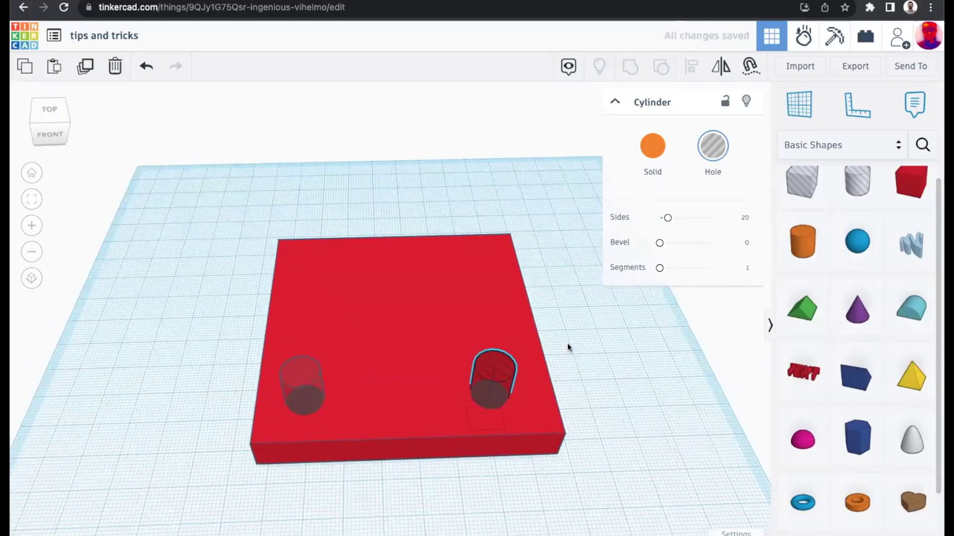
Step: View the plate straight from above in the flat orthographic projection and deselect the hole
{"action": "right_click_drag", "start_coordinate": [612, 454], "coordinate": [575, 472]}
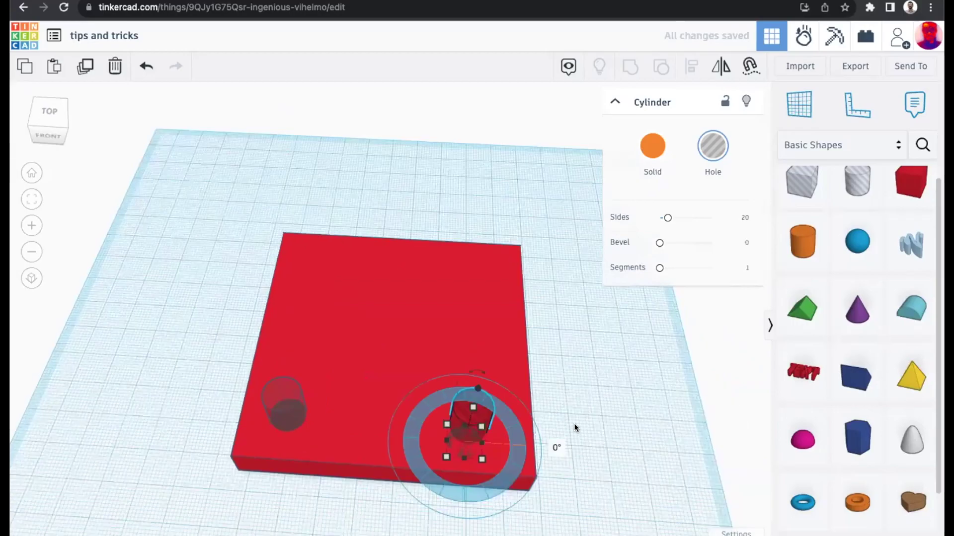
{"action": "right_click_drag", "start_coordinate": [571, 430], "coordinate": [545, 418]}
{"action": "left_click", "coordinate": [53, 119]}
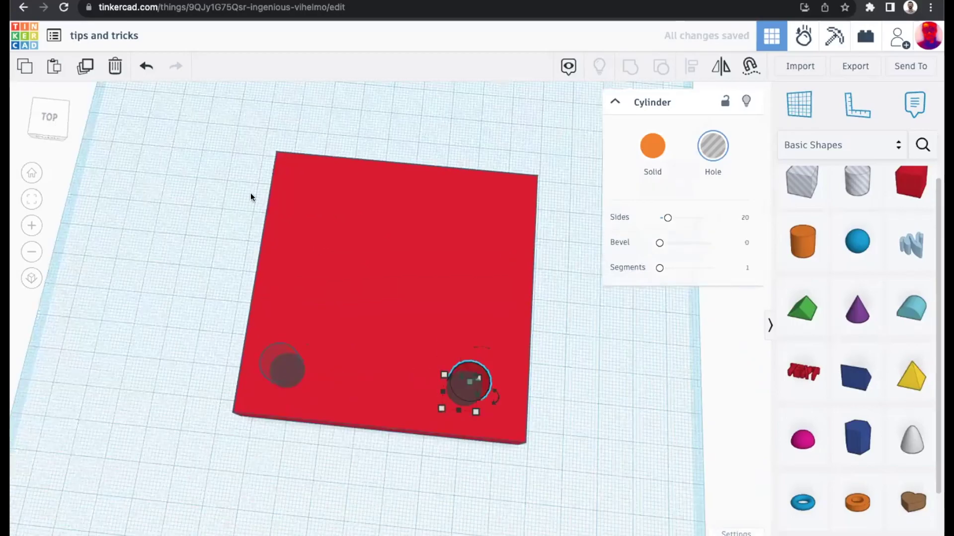
{"action": "left_click", "coordinate": [50, 118]}
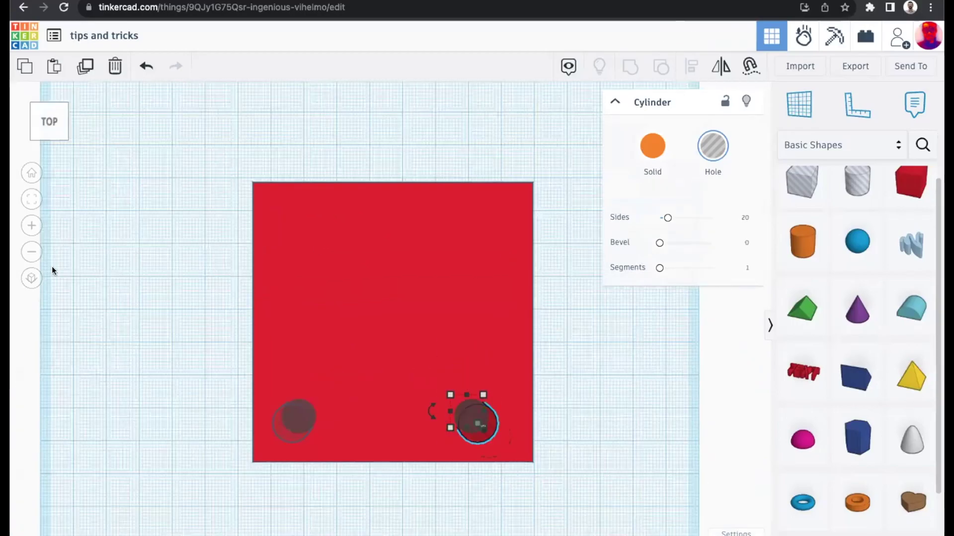
{"action": "left_click", "coordinate": [30, 280]}
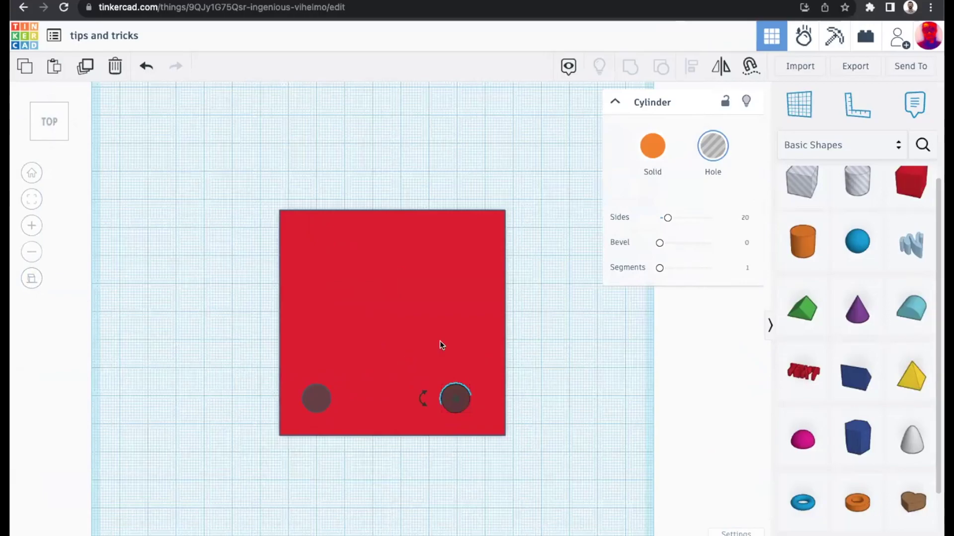
{"action": "left_click", "coordinate": [250, 452]}
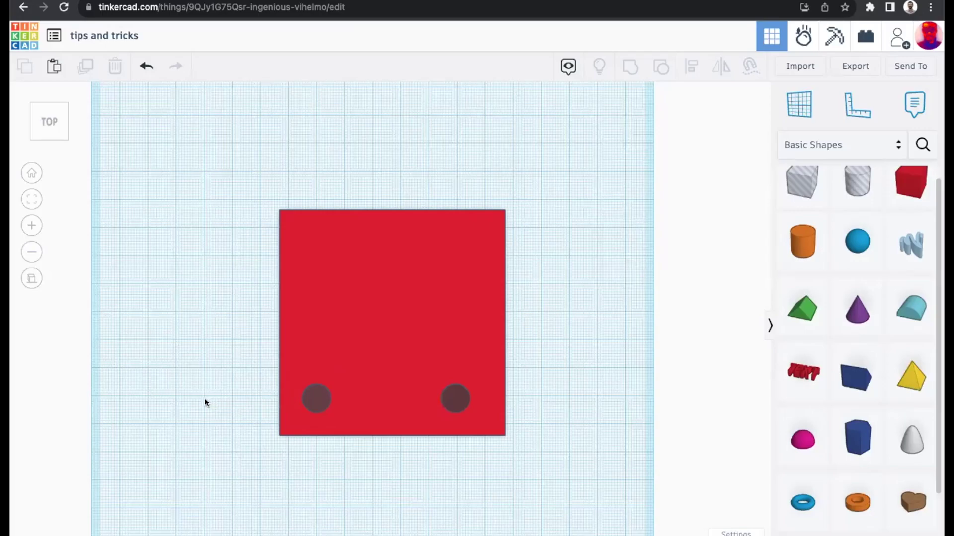
Step: Compare the orthographic and perspective views of the plate at an angle and return to the flat top view
{"action": "right_click_drag", "start_coordinate": [282, 266], "coordinate": [175, 285]}
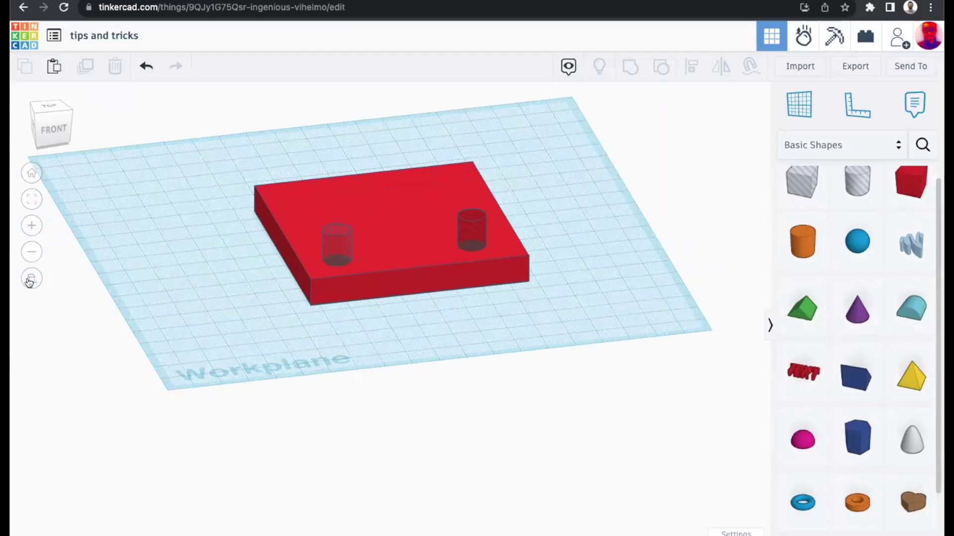
{"action": "left_click", "coordinate": [30, 280]}
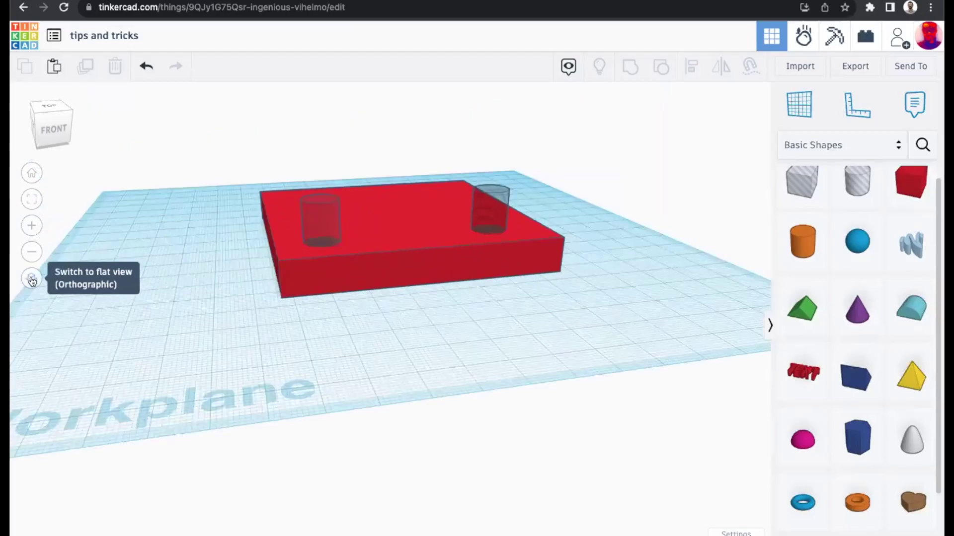
{"action": "left_click", "coordinate": [31, 279]}
{"action": "right_click_drag", "start_coordinate": [124, 332], "coordinate": [32, 241]}
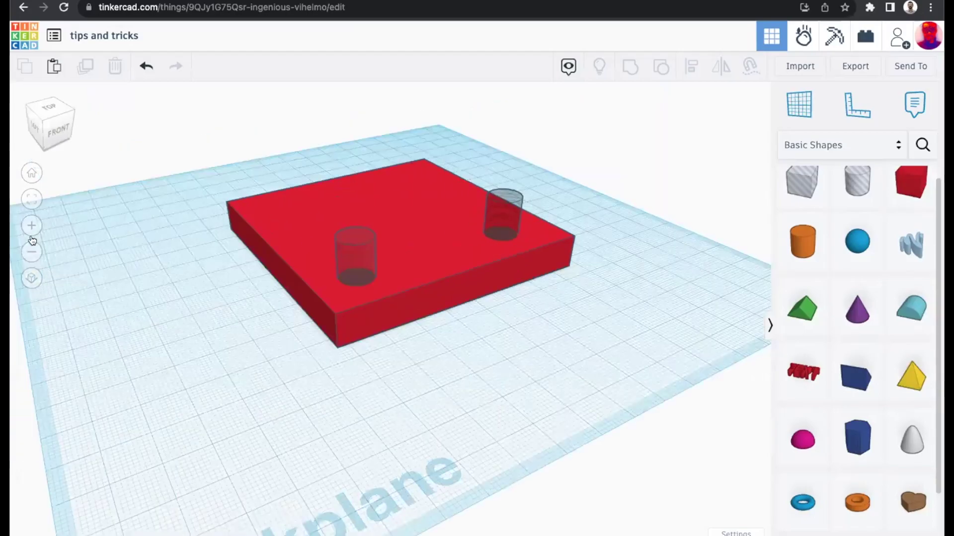
{"action": "left_click", "coordinate": [47, 111]}
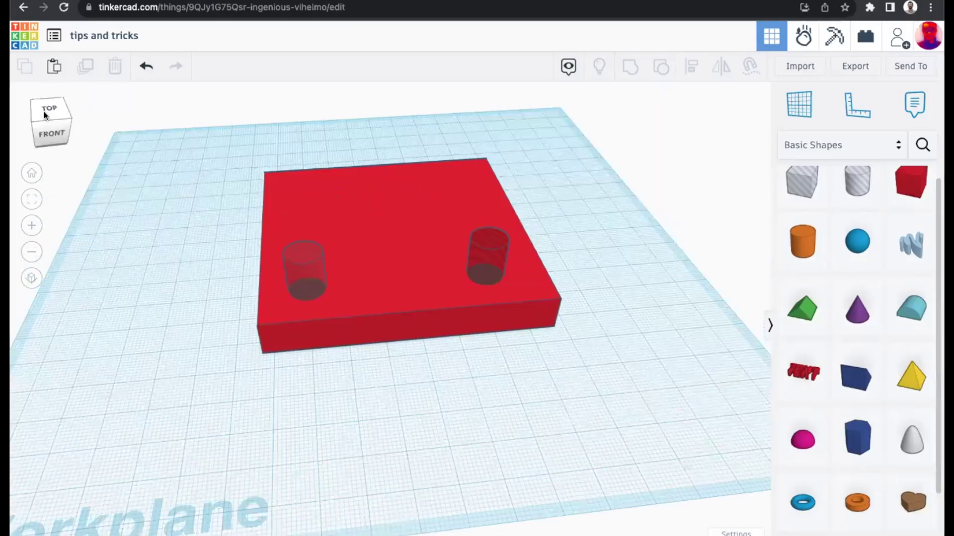
{"action": "left_click", "coordinate": [30, 277]}
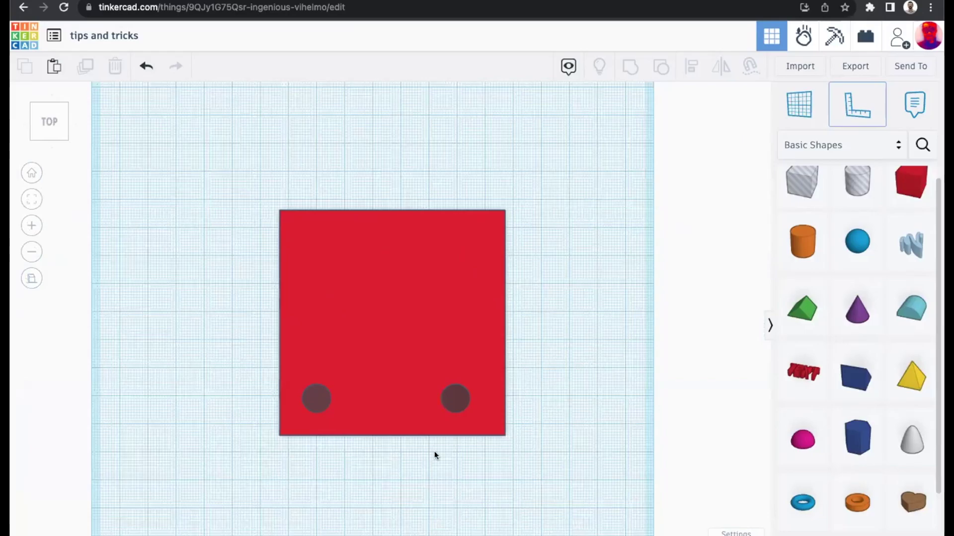
Step: Place a ruler with its origin on the plate's front-left corner and select the left hole to show its offsets
{"action": "left_click", "coordinate": [266, 447]}
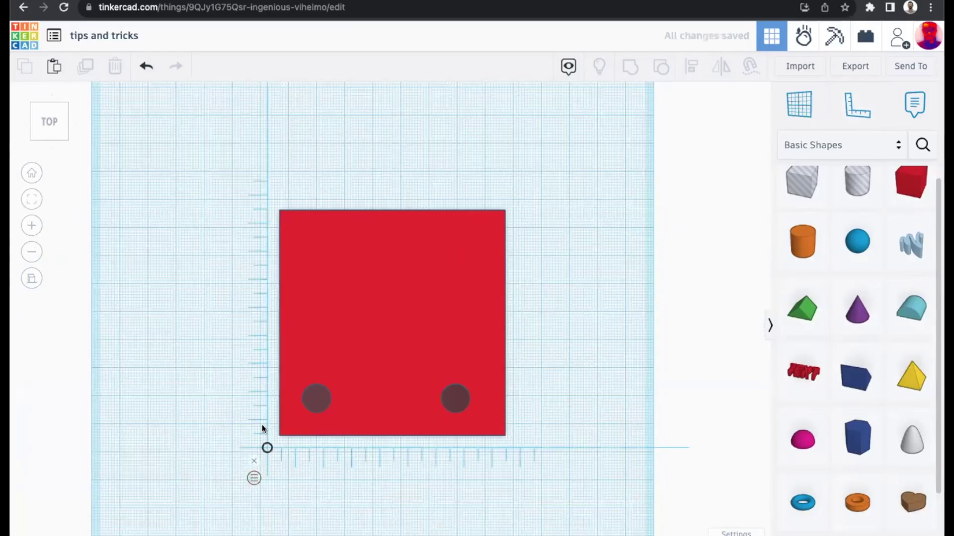
{"action": "scroll", "coordinate": [261, 457], "scroll_direction": "up", "scroll_amount": 5}
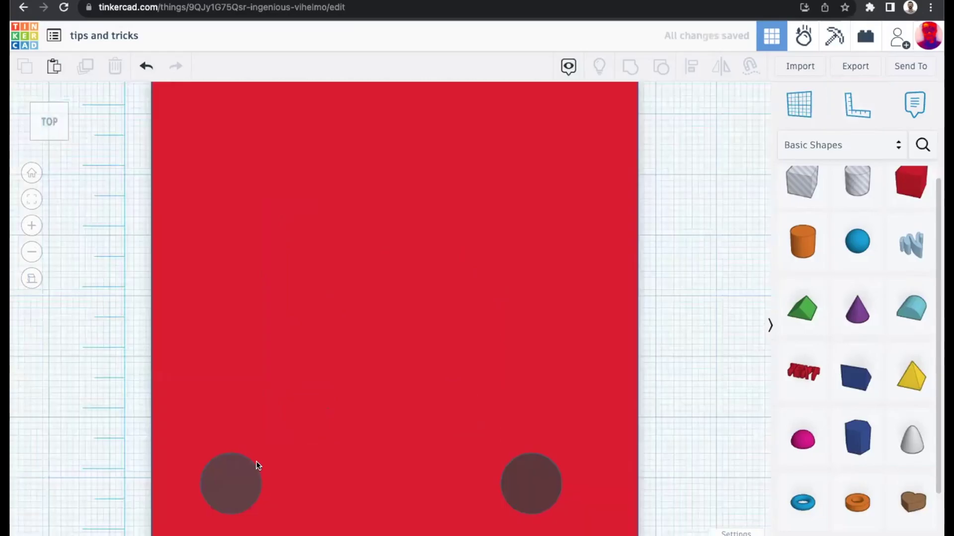
{"action": "left_click_drag", "start_coordinate": [171, 489], "coordinate": [195, 464]}
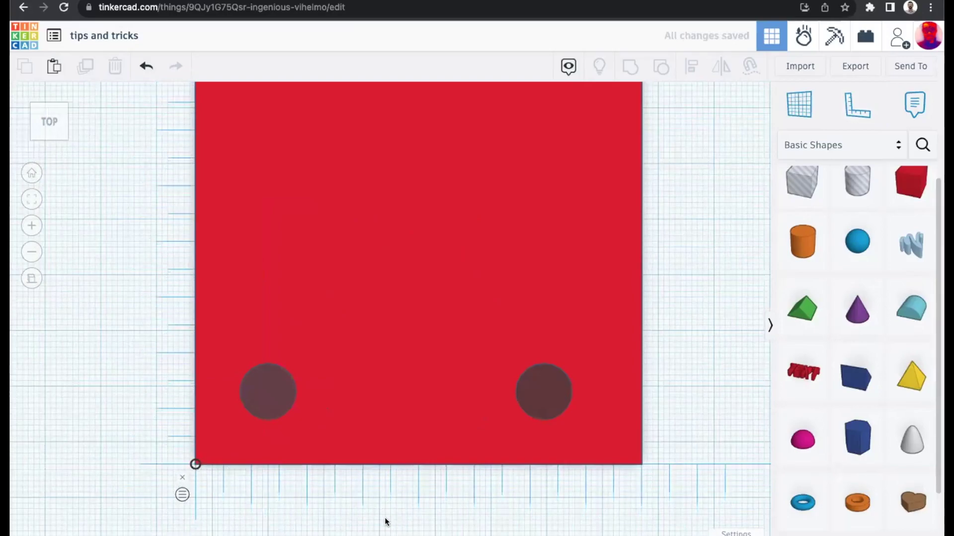
{"action": "left_click", "coordinate": [264, 392]}
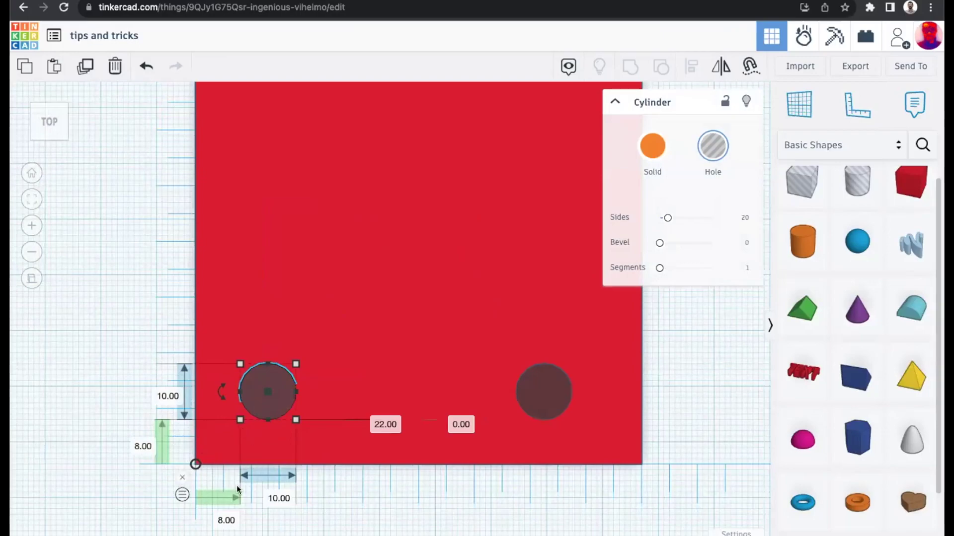
Step: Set the left hole's ruler offsets to 10 mm in both directions from the plate's front-left corner
{"action": "left_click", "coordinate": [226, 520]}
{"action": "type", "text": "10"}
{"action": "key", "text": "Return"}
{"action": "left_click", "coordinate": [138, 442]}
{"action": "type", "text": "10"}
{"action": "key", "text": "Return"}
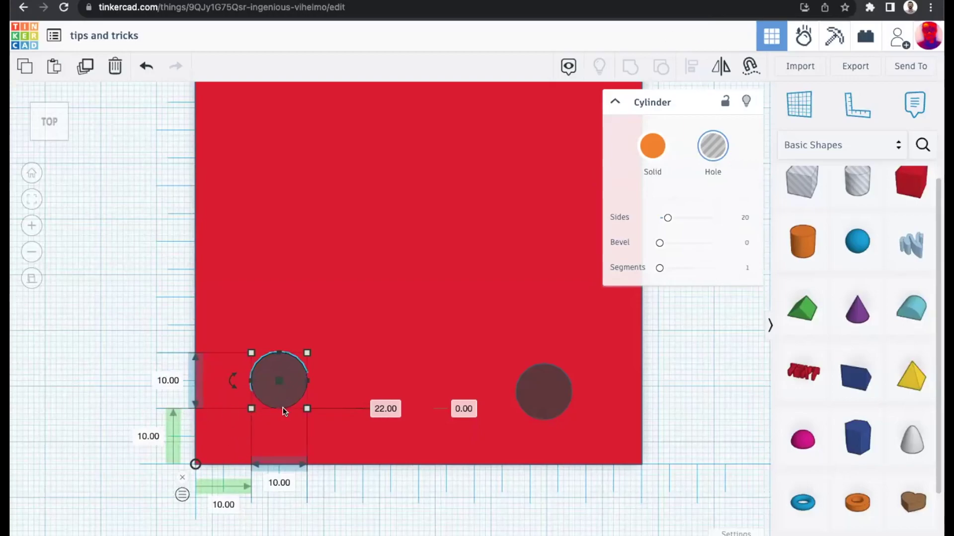
Step: Switch the ruler to centre-point measurement and place the right hole's centre at 65 mm across and 15 mm from the front edge
{"action": "left_click", "coordinate": [182, 494]}
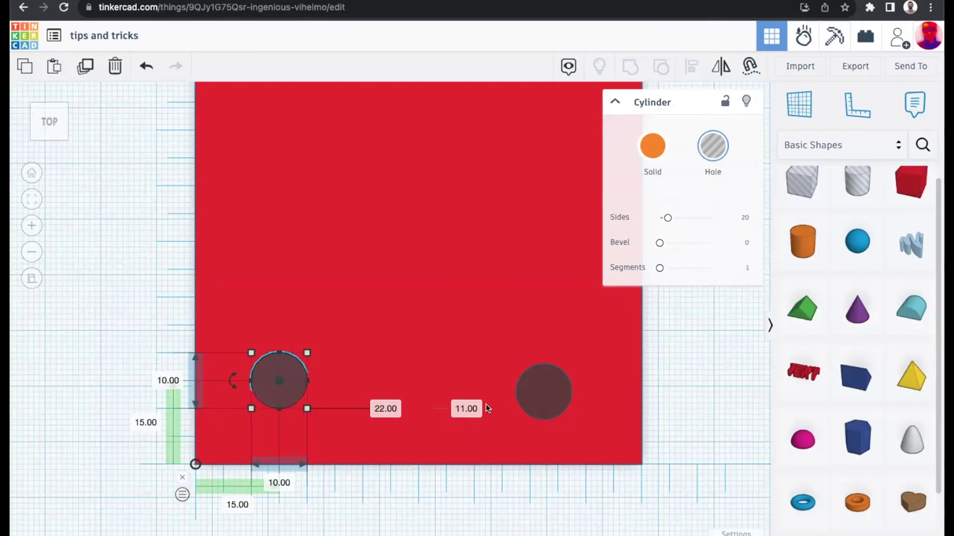
{"action": "left_click", "coordinate": [531, 390]}
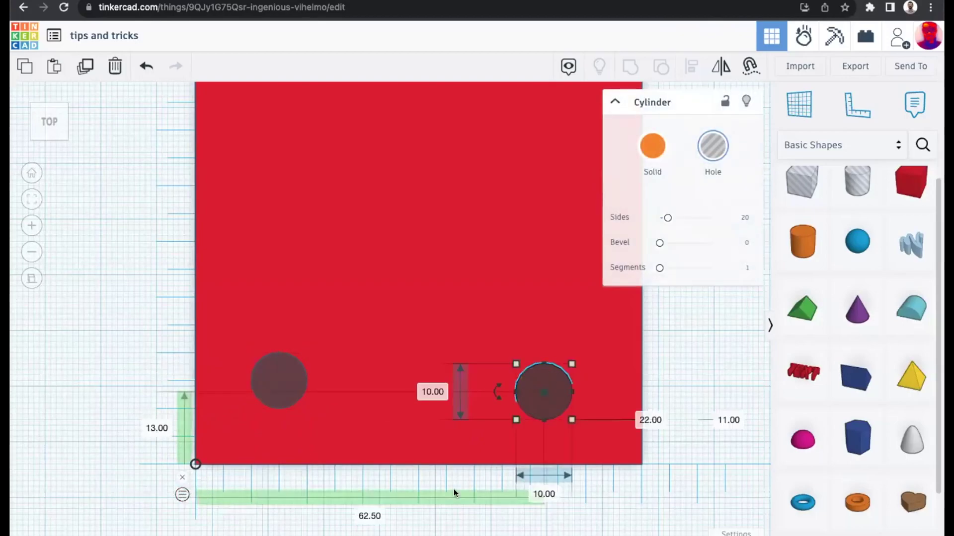
{"action": "left_click", "coordinate": [158, 425]}
{"action": "type", "text": "15"}
{"action": "key", "text": "Return"}
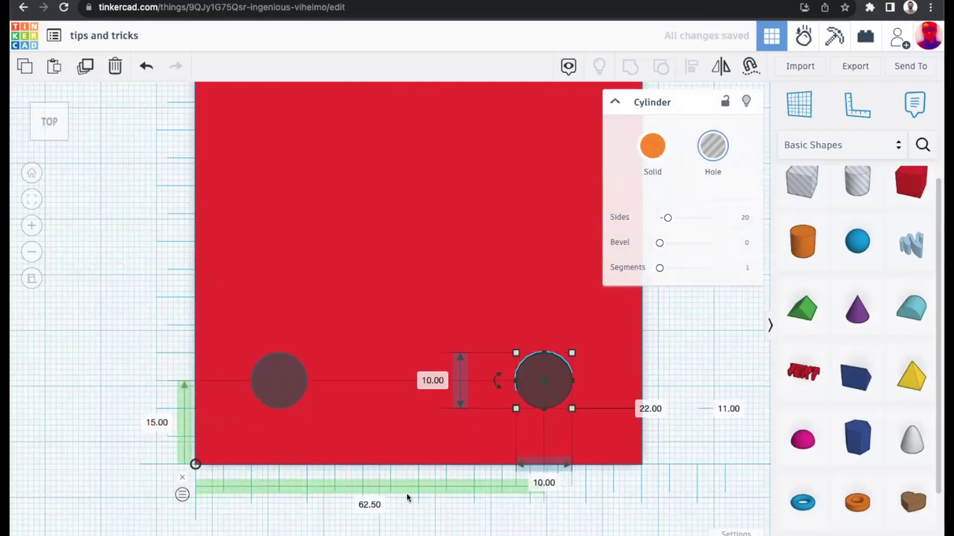
{"action": "type", "text": "75"}
{"action": "key", "text": "Return"}
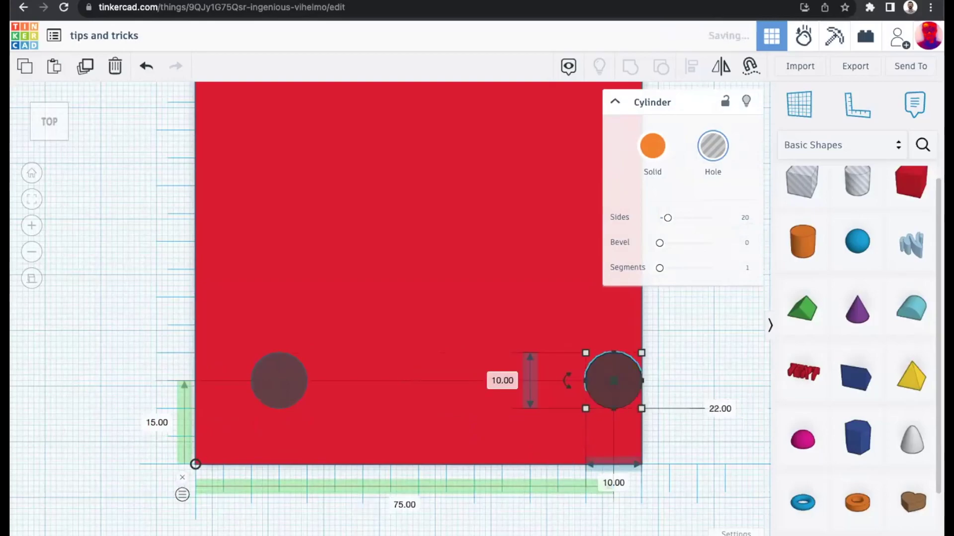
{"action": "left_click", "coordinate": [402, 505]}
{"action": "type", "text": "65"}
{"action": "key", "text": "Return"}
Step: Return to the perspective view and add a box hole through the rear half of the plate
{"action": "right_click_drag", "start_coordinate": [492, 439], "coordinate": [343, 491]}
{"action": "scroll", "coordinate": [353, 463], "scroll_direction": "down", "scroll_amount": 5}
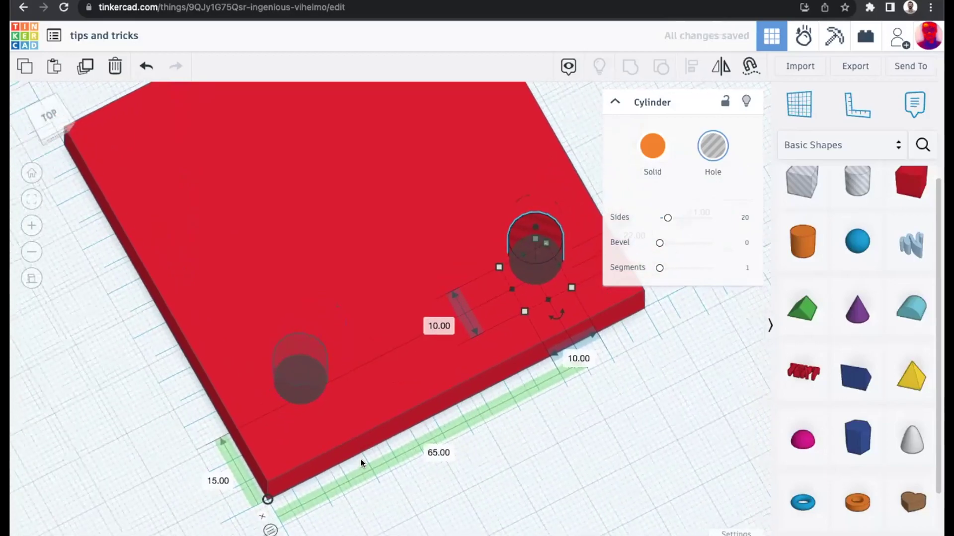
{"action": "scroll", "coordinate": [361, 444], "scroll_direction": "up", "scroll_amount": 5}
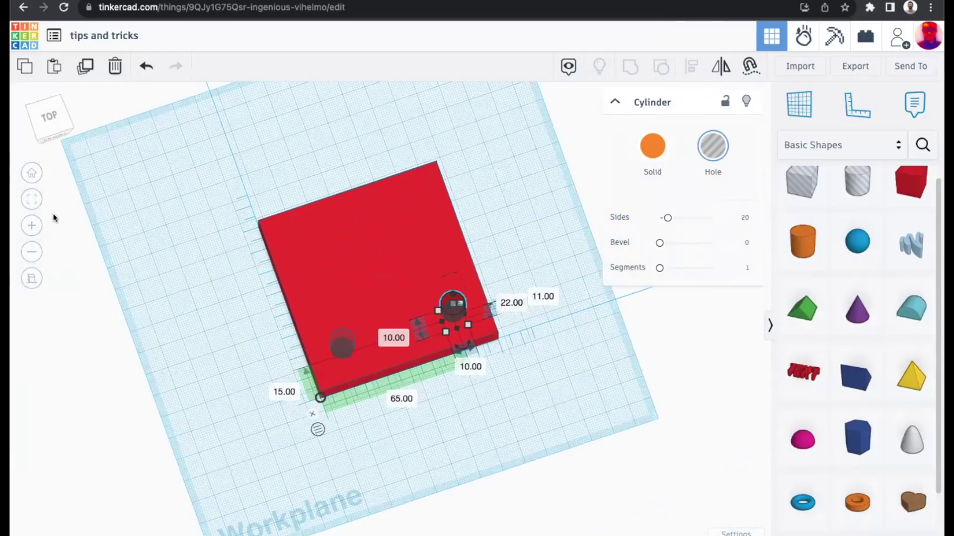
{"action": "left_click", "coordinate": [31, 273]}
{"action": "right_click_drag", "start_coordinate": [220, 331], "coordinate": [388, 234]}
{"action": "left_click_drag", "start_coordinate": [801, 183], "coordinate": [375, 233]}
{"action": "right_click_drag", "start_coordinate": [422, 278], "coordinate": [467, 354]}
{"action": "left_click_drag", "start_coordinate": [380, 433], "coordinate": [213, 293]}
{"action": "right_click_drag", "start_coordinate": [280, 388], "coordinate": [317, 357]}
{"action": "left_click", "coordinate": [227, 350]}
Step: Group the plate with the box hole and the two cylinder holes to cut them out
{"action": "right_click_drag", "start_coordinate": [532, 380], "coordinate": [352, 283]}
{"action": "left_click_drag", "start_coordinate": [247, 177], "coordinate": [570, 362]}
{"action": "key", "text": "ctrl+g"}
{"action": "right_click_drag", "start_coordinate": [546, 323], "coordinate": [628, 353]}
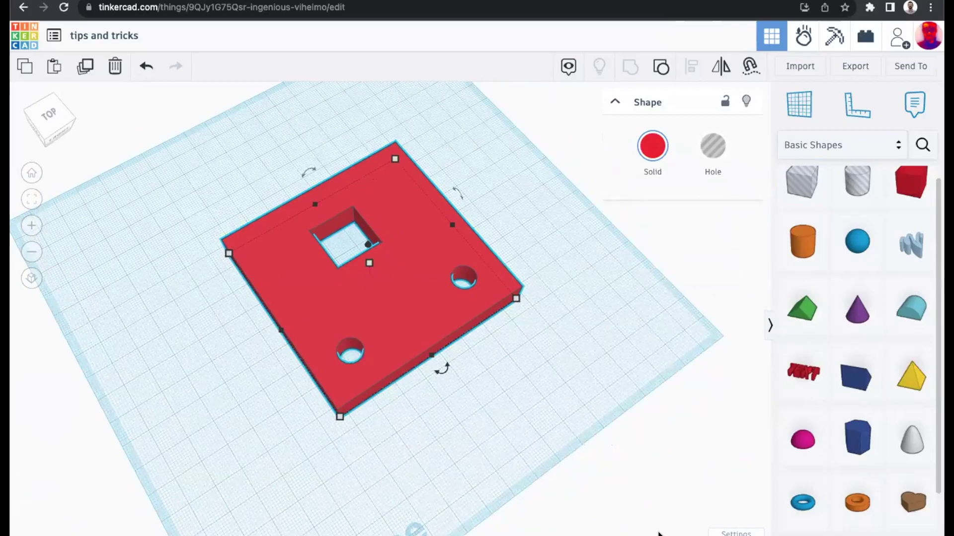
Step: Look through the snap grid sizes without changing them, and delete the grouped plate
{"action": "left_click", "coordinate": [746, 535]}
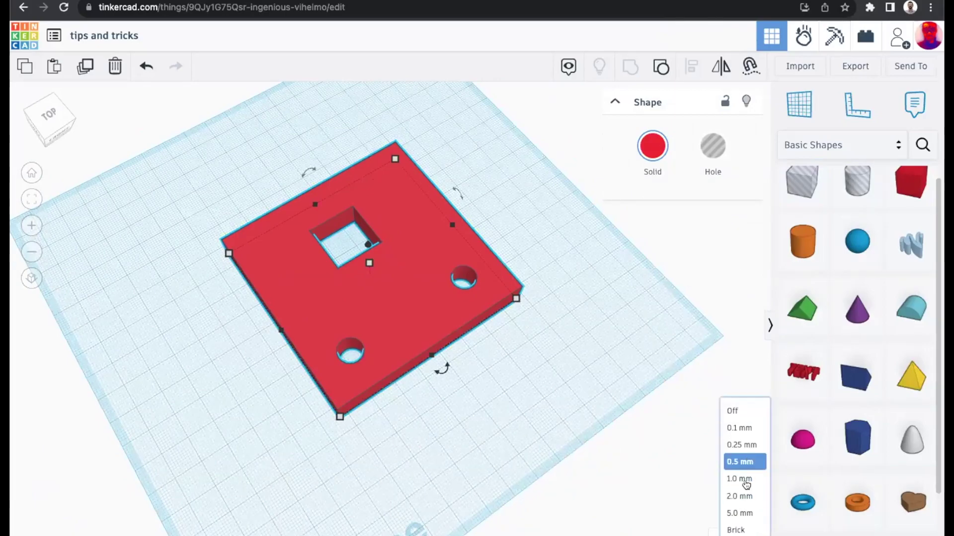
{"action": "left_click", "coordinate": [610, 445]}
{"action": "right_click_drag", "start_coordinate": [560, 407], "coordinate": [532, 362]}
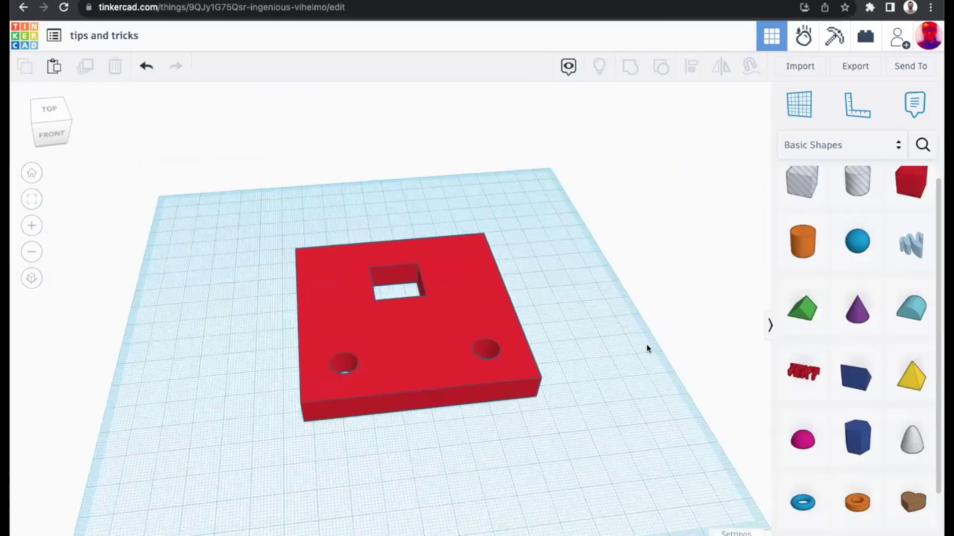
{"action": "right_click_drag", "start_coordinate": [502, 330], "coordinate": [704, 342]}
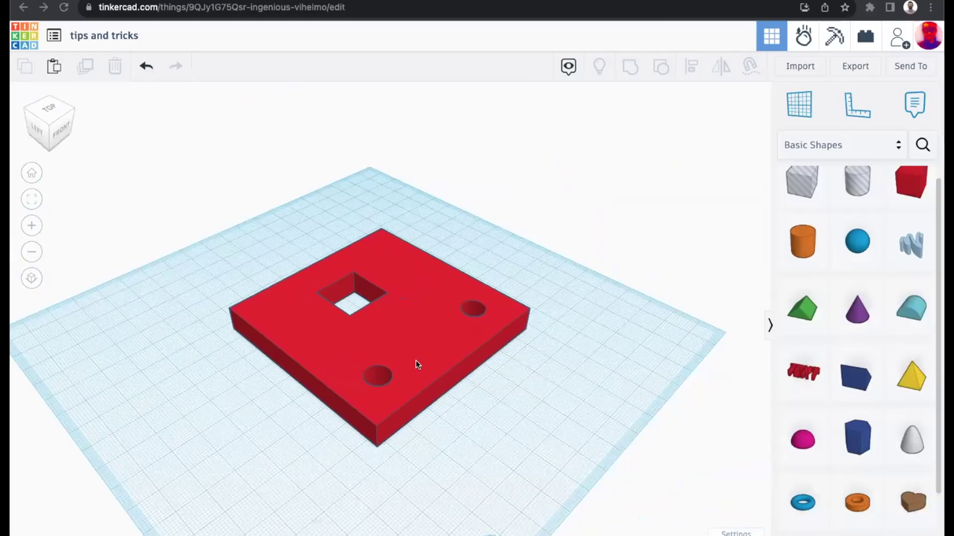
{"action": "right_click_drag", "start_coordinate": [503, 364], "coordinate": [405, 342]}
{"action": "left_click", "coordinate": [426, 338]}
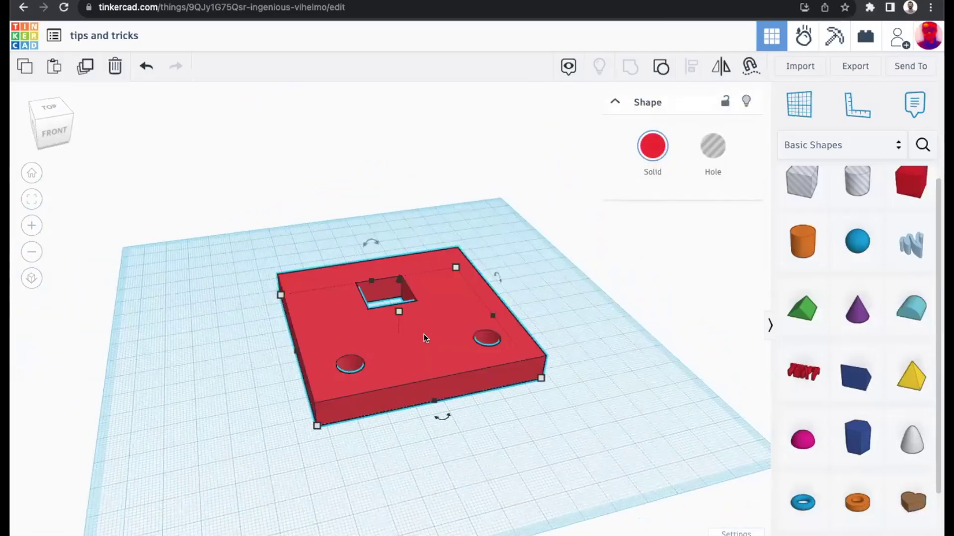
{"action": "key", "text": "Delete"}
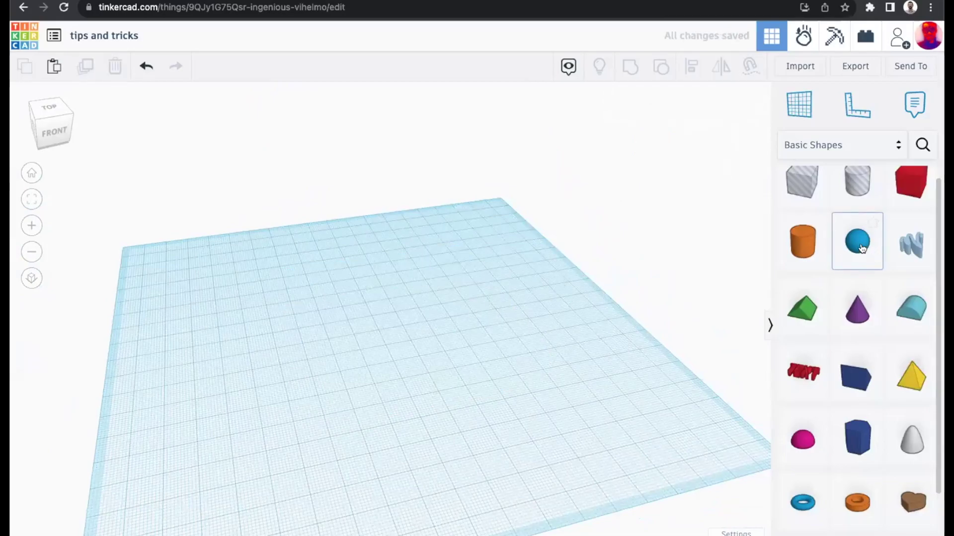
Step: Place a red box and try duplicating it in place and moving the copy to its right
{"action": "left_click_drag", "start_coordinate": [908, 188], "coordinate": [275, 387]}
{"action": "right_click_drag", "start_coordinate": [298, 400], "coordinate": [273, 416]}
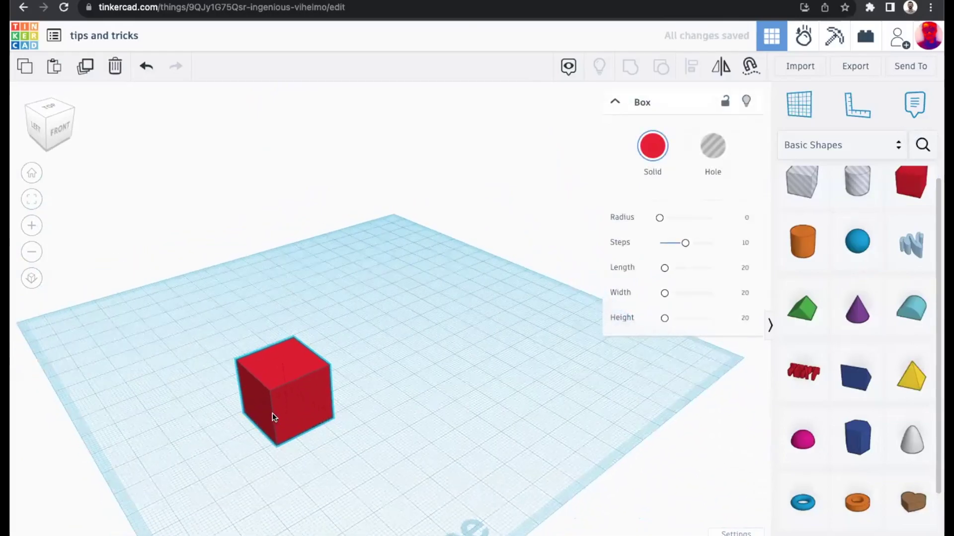
{"action": "left_click", "coordinate": [84, 68]}
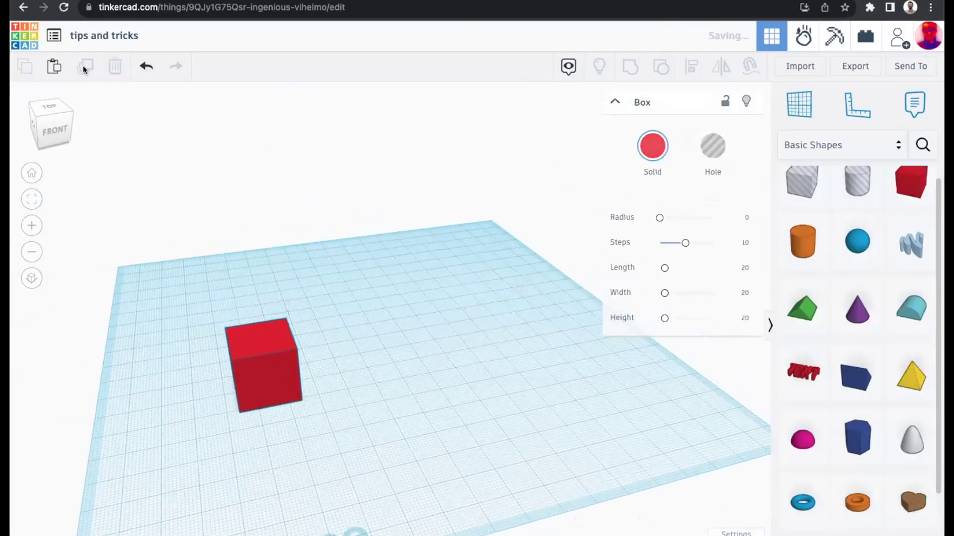
{"action": "left_click_drag", "start_coordinate": [266, 357], "coordinate": [424, 327]}
{"action": "right_click_drag", "start_coordinate": [333, 502], "coordinate": [335, 341]}
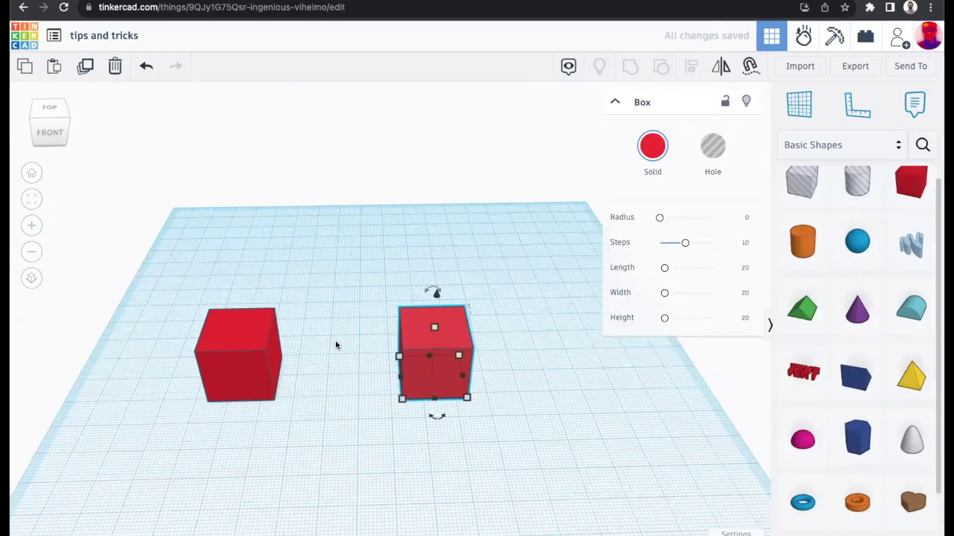
{"action": "mouse_move", "coordinate": [458, 357]}
{"action": "key", "text": "Delete"}
Step: Repeat a duplicate shifted right and shortened to 12 mm tall to make a row of shrinking boxes, and delete the row
{"action": "left_click", "coordinate": [221, 328]}
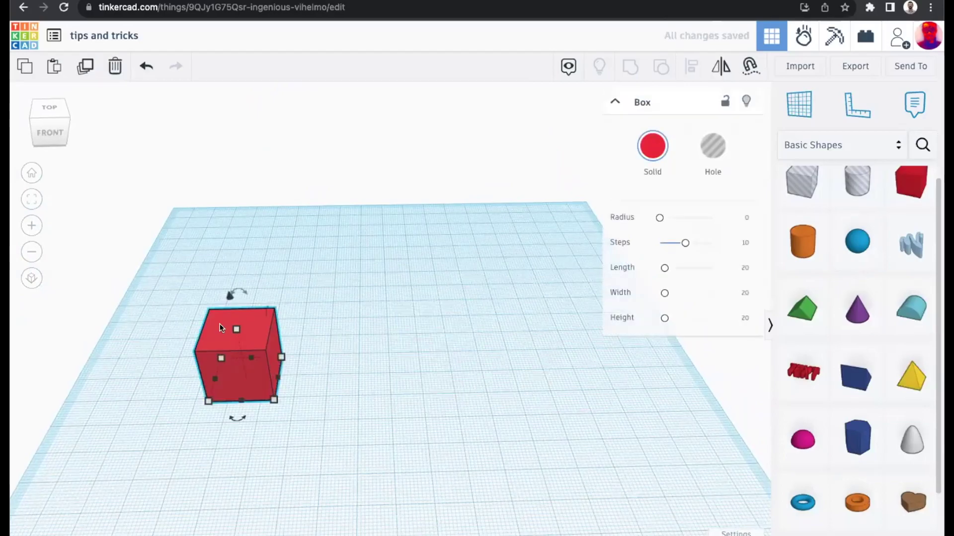
{"action": "left_click", "coordinate": [84, 67]}
{"action": "left_click_drag", "start_coordinate": [239, 345], "coordinate": [345, 321]}
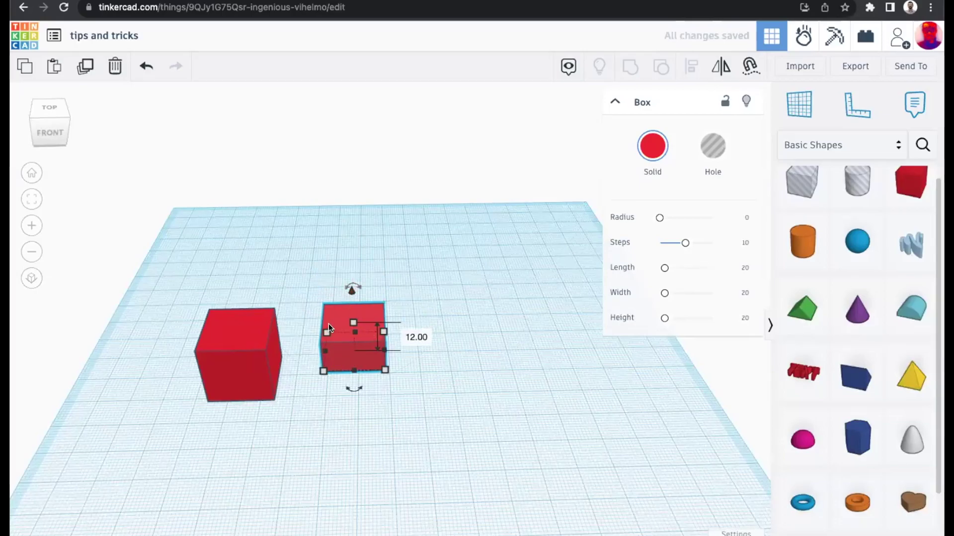
{"action": "left_click", "coordinate": [85, 66]}
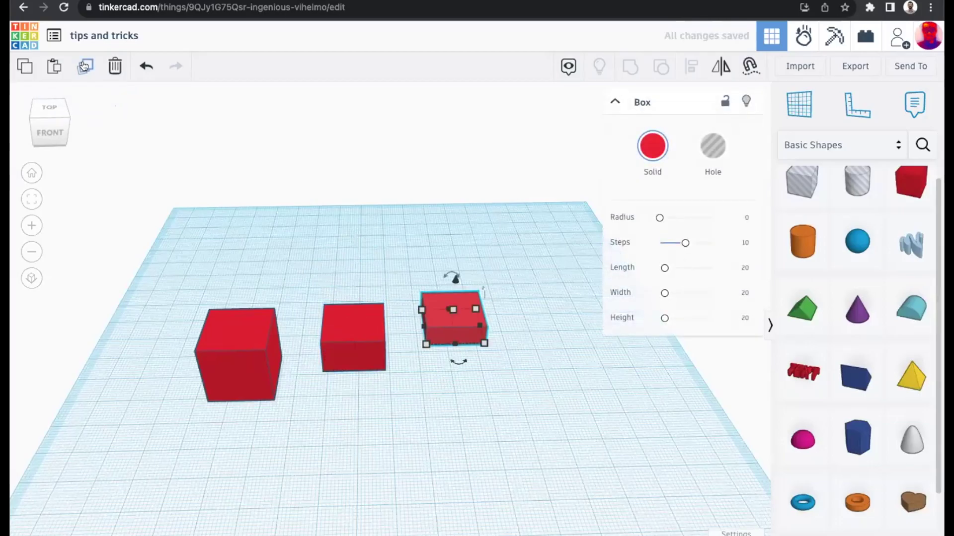
{"action": "right_click_drag", "start_coordinate": [382, 306], "coordinate": [491, 322]}
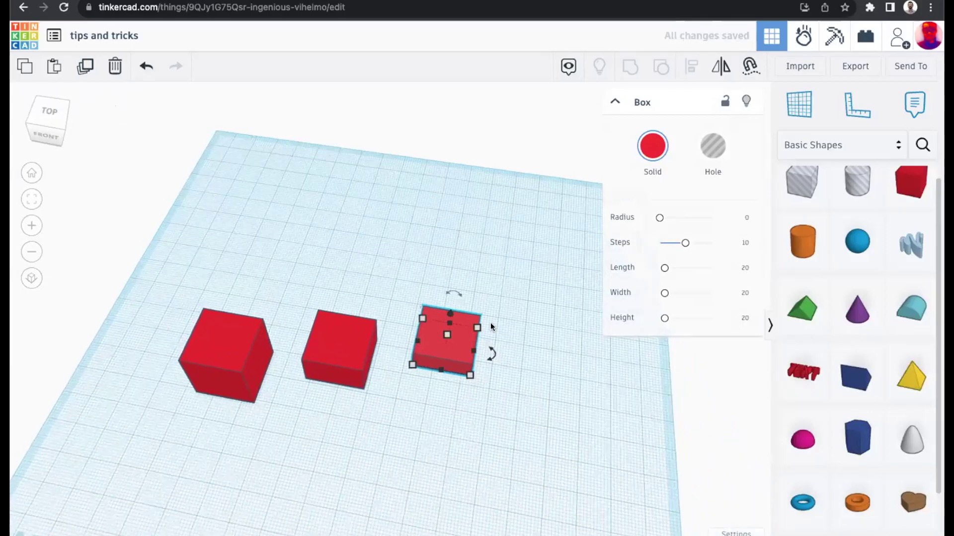
{"action": "left_click", "coordinate": [84, 67]}
{"action": "right_click_drag", "start_coordinate": [308, 342], "coordinate": [490, 383]}
{"action": "left_click_drag", "start_coordinate": [192, 222], "coordinate": [546, 430]}
{"action": "key", "text": "Delete"}
Step: Place a sphere on the workplane and stretch it into a tall, narrow ellipsoid
{"action": "scroll", "coordinate": [465, 380], "scroll_direction": "down", "scroll_amount": 3}
{"action": "scroll", "coordinate": [867, 250], "scroll_direction": "up", "scroll_amount": 1}
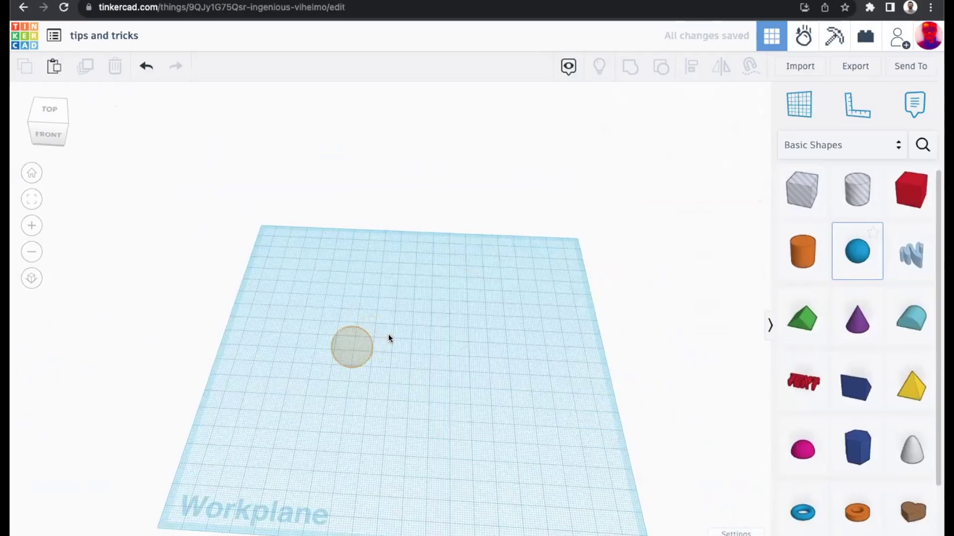
{"action": "left_click_drag", "start_coordinate": [389, 337], "coordinate": [335, 380]}
{"action": "right_click_drag", "start_coordinate": [335, 381], "coordinate": [323, 357]}
{"action": "left_click_drag", "start_coordinate": [322, 291], "coordinate": [319, 222]}
{"action": "left_click_drag", "start_coordinate": [353, 401], "coordinate": [316, 460]}
{"action": "left_click_drag", "start_coordinate": [323, 334], "coordinate": [328, 309]}
Step: Color the stretched sphere orange from the presets and shift it on the workplane
{"action": "right_click_drag", "start_coordinate": [328, 309], "coordinate": [387, 284]}
{"action": "left_click", "coordinate": [652, 146]}
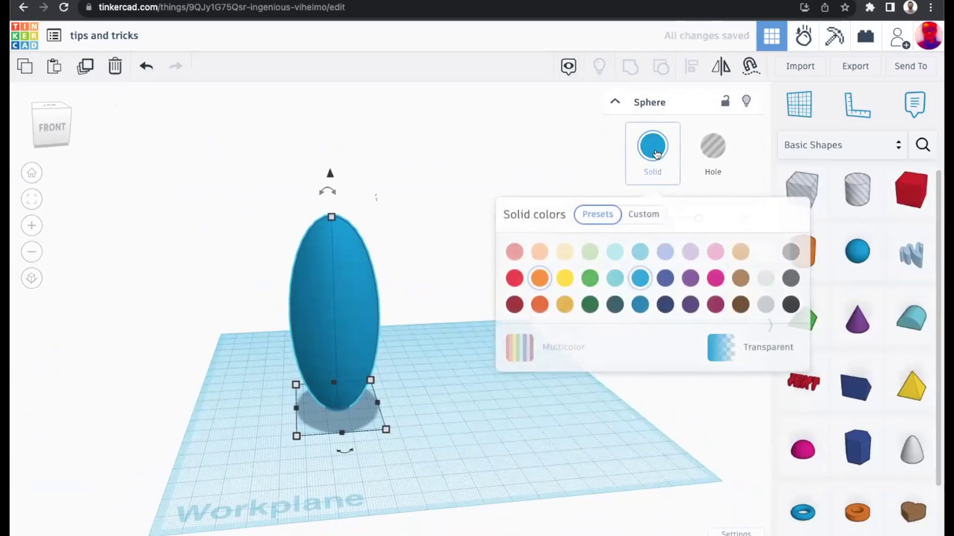
{"action": "left_click", "coordinate": [540, 279]}
{"action": "right_click_drag", "start_coordinate": [427, 328], "coordinate": [383, 306]}
{"action": "middle_click_drag", "start_coordinate": [383, 306], "coordinate": [414, 379]}
{"action": "left_click_drag", "start_coordinate": [382, 338], "coordinate": [444, 366]}
Step: Duplicate the orange ellipsoid, rotate the copy about 19° around the vertical axis, and repeat the duplication until a full pumpkin ring forms
{"action": "left_click", "coordinate": [85, 74]}
{"action": "left_click_drag", "start_coordinate": [497, 467], "coordinate": [534, 457]}
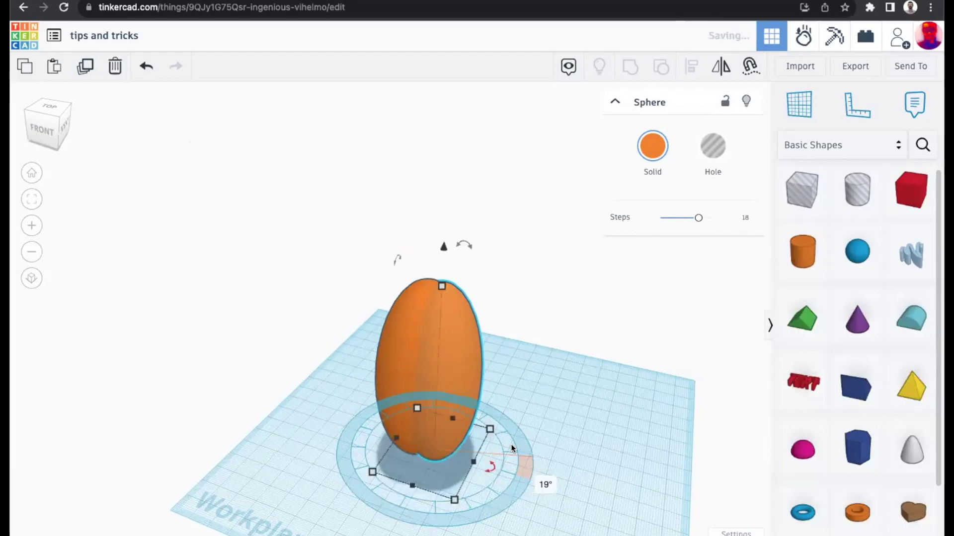
{"action": "left_click", "coordinate": [85, 70]}
{"action": "left_click", "coordinate": [85, 69]}
{"action": "left_click", "coordinate": [85, 69]}
{"action": "left_click", "coordinate": [85, 69]}
{"action": "left_click", "coordinate": [85, 70]}
{"action": "left_click", "coordinate": [85, 69]}
{"action": "left_click", "coordinate": [85, 70]}
{"action": "left_click", "coordinate": [85, 70]}
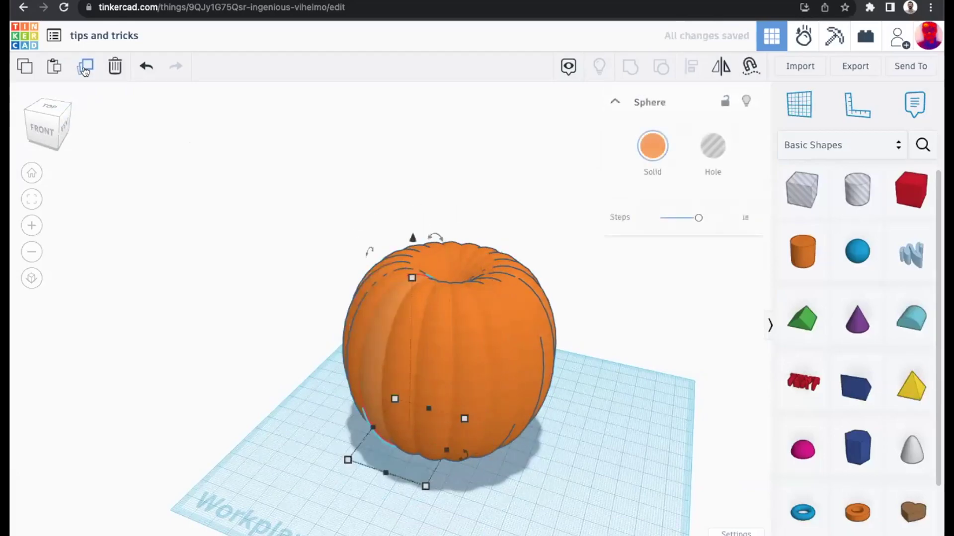
Step: Select all the orange ellipsoids, reduce their overall height, and group them into one pumpkin shape
{"action": "right_click_drag", "start_coordinate": [333, 323], "coordinate": [200, 174]}
{"action": "left_click_drag", "start_coordinate": [199, 174], "coordinate": [522, 361]}
{"action": "left_click_drag", "start_coordinate": [376, 233], "coordinate": [375, 281]}
{"action": "right_click_drag", "start_coordinate": [375, 281], "coordinate": [240, 252]}
{"action": "key", "text": "ctrl+g"}
Step: Move the grouped pumpkin to the middle of the workplane
{"action": "mouse_move", "coordinate": [546, 384]}
{"action": "right_mouse_down"}
{"action": "mouse_move", "coordinate": [605, 398]}
{"action": "mouse_move", "coordinate": [528, 446]}
{"action": "mouse_move", "coordinate": [564, 390]}
{"action": "mouse_move", "coordinate": [598, 377]}
{"action": "mouse_move", "coordinate": [566, 351]}
{"action": "mouse_move", "coordinate": [575, 352]}
{"action": "mouse_move", "coordinate": [541, 398]}
{"action": "mouse_move", "coordinate": [539, 372]}
{"action": "mouse_move", "coordinate": [503, 374]}
{"action": "mouse_move", "coordinate": [532, 366]}
{"action": "mouse_move", "coordinate": [544, 398]}
{"action": "mouse_move", "coordinate": [526, 378]}
{"action": "mouse_move", "coordinate": [549, 372]}
{"action": "right_mouse_up"}
{"action": "left_click_drag", "start_coordinate": [387, 337], "coordinate": [351, 307]}
{"action": "right_click_drag", "start_coordinate": [479, 335], "coordinate": [358, 321]}
{"action": "left_click_drag", "start_coordinate": [368, 319], "coordinate": [410, 320]}
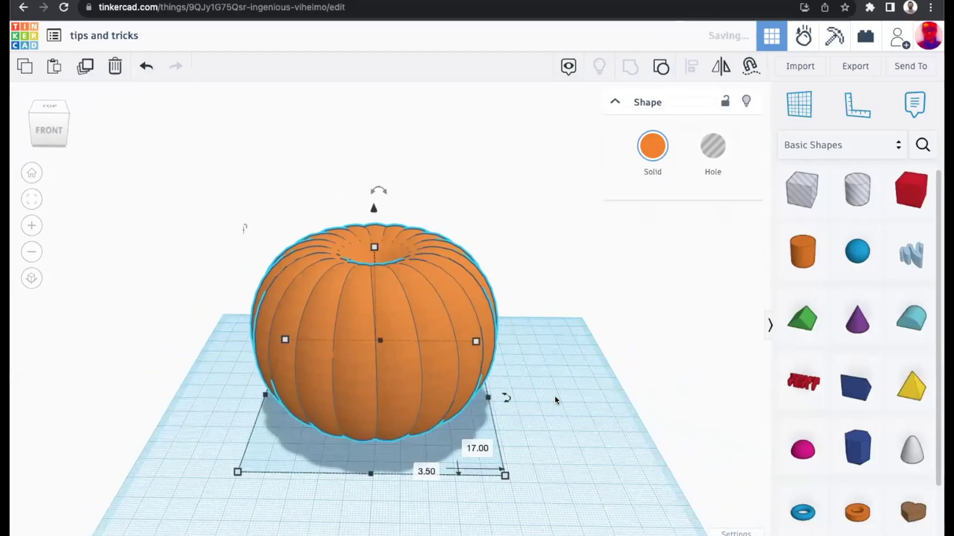
Step: Place a green roof shape rotated 90° beside the pumpkin and set a workplane on the pumpkin's front surface
{"action": "left_click_drag", "start_coordinate": [803, 317], "coordinate": [562, 452]}
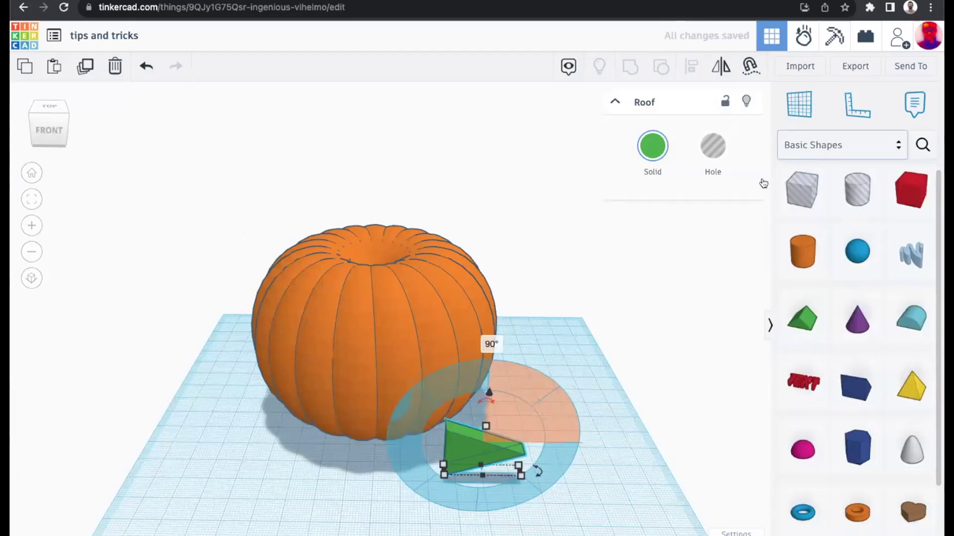
{"action": "left_click", "coordinate": [794, 111]}
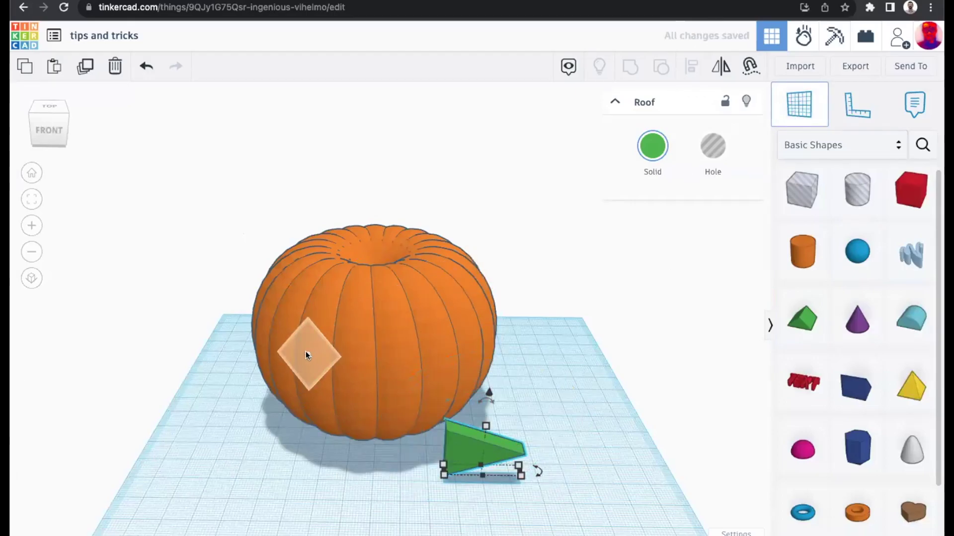
{"action": "left_click", "coordinate": [425, 422]}
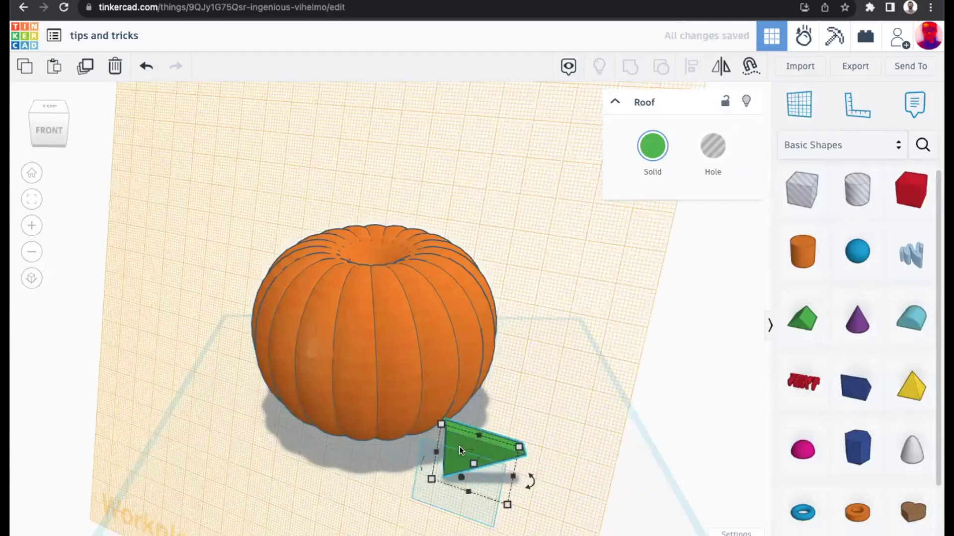
{"action": "left_click_drag", "start_coordinate": [463, 445], "coordinate": [350, 466]}
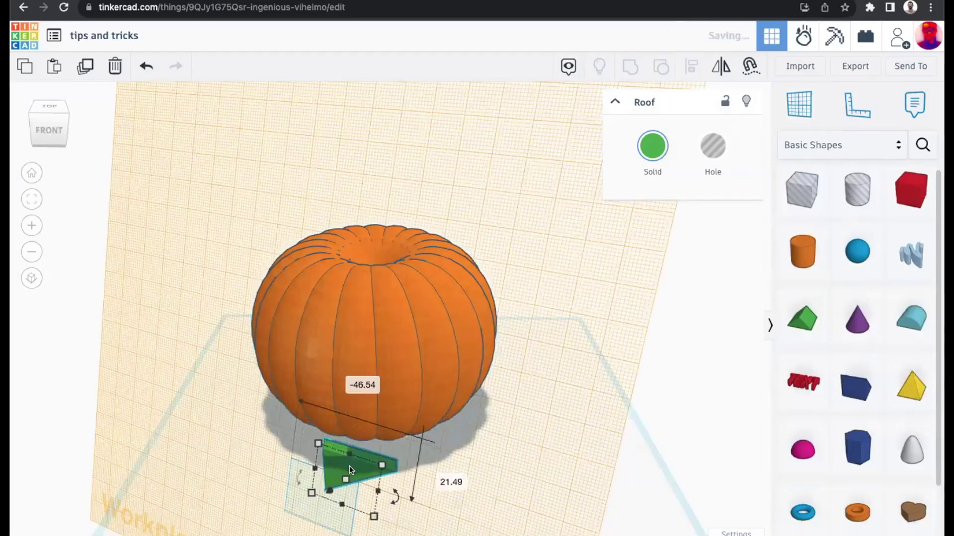
{"action": "key", "text": "Delete"}
{"action": "key", "text": "ctrl+z"}
{"action": "key", "text": "ctrl+z"}
Step: Position the green roof shape against the lower front surface of the pumpkin
{"action": "left_click", "coordinate": [313, 337]}
{"action": "left_click_drag", "start_coordinate": [295, 378], "coordinate": [331, 369]}
{"action": "right_click_drag", "start_coordinate": [331, 369], "coordinate": [346, 380]}
{"action": "left_click_drag", "start_coordinate": [392, 381], "coordinate": [341, 449]}
{"action": "right_click_drag", "start_coordinate": [374, 433], "coordinate": [407, 486]}
{"action": "mouse_move", "coordinate": [400, 473]}
{"action": "left_mouse_down"}
{"action": "mouse_move", "coordinate": [434, 469]}
{"action": "mouse_move", "coordinate": [463, 442]}
{"action": "mouse_move", "coordinate": [410, 476]}
{"action": "mouse_move", "coordinate": [412, 463]}
{"action": "mouse_move", "coordinate": [399, 458]}
{"action": "left_mouse_up"}
Step: Reshape the green roof into a triangular eye about 11.5 mm wide
{"action": "scroll", "coordinate": [403, 464], "scroll_direction": "up", "scroll_amount": 2}
{"action": "scroll", "coordinate": [395, 460], "scroll_direction": "up", "scroll_amount": 2}
{"action": "right_click_drag", "start_coordinate": [400, 454], "coordinate": [446, 374]}
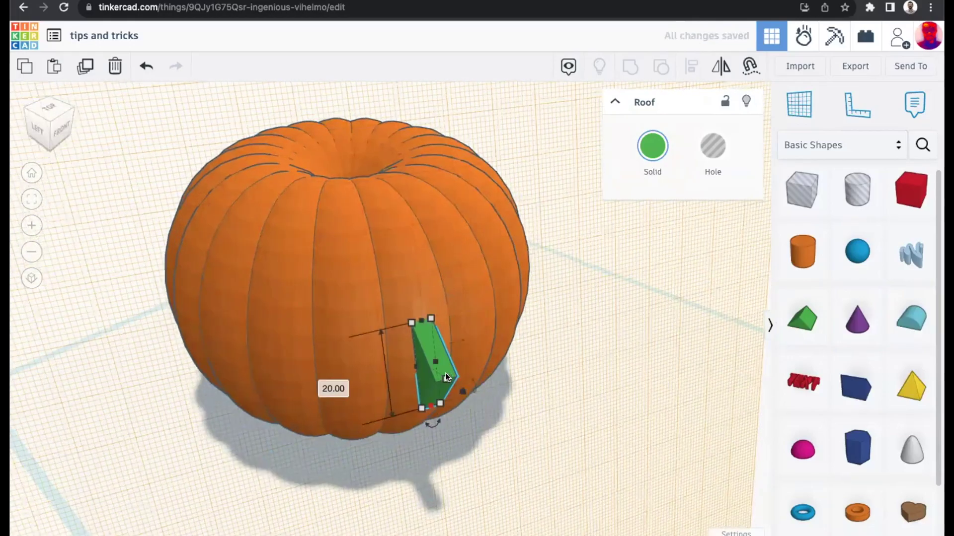
{"action": "mouse_move", "coordinate": [462, 340]}
{"action": "left_mouse_down"}
{"action": "mouse_move", "coordinate": [456, 297]}
{"action": "mouse_move", "coordinate": [459, 326]}
{"action": "left_mouse_up"}
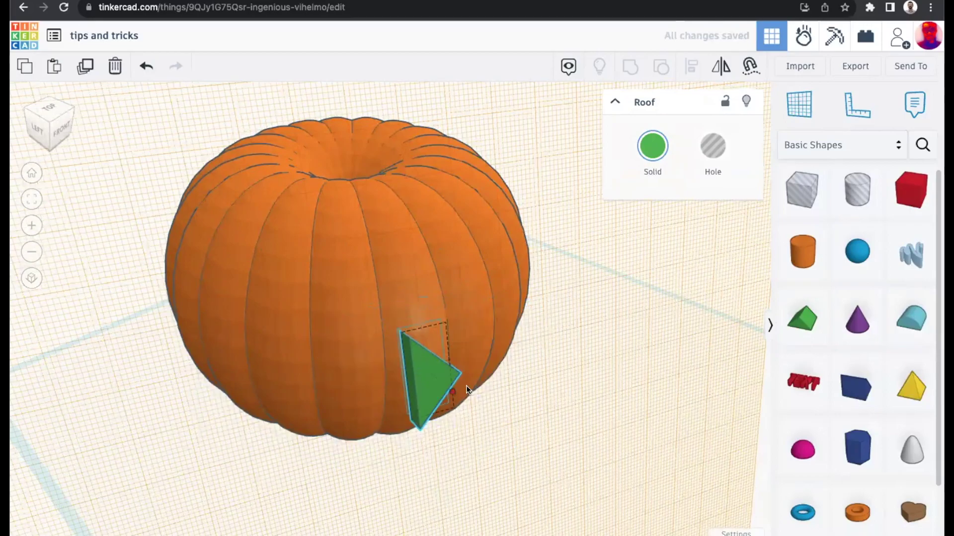
{"action": "right_click_drag", "start_coordinate": [421, 438], "coordinate": [448, 436]}
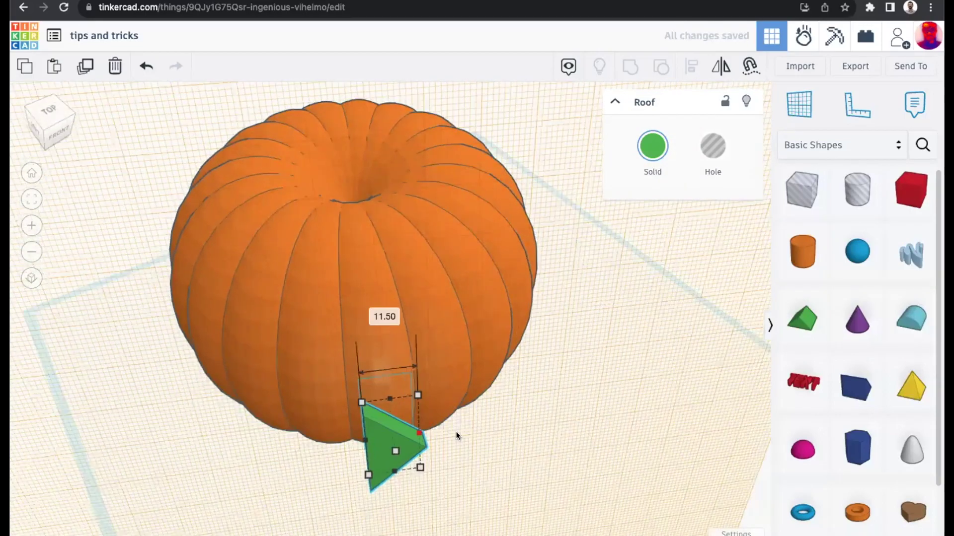
Step: Move the roof to the upper left of the pumpkin's front and return the workplane to the ground
{"action": "left_click_drag", "start_coordinate": [413, 449], "coordinate": [375, 373]}
{"action": "right_click_drag", "start_coordinate": [301, 291], "coordinate": [308, 132]}
{"action": "left_click_drag", "start_coordinate": [310, 143], "coordinate": [309, 174]}
{"action": "left_click", "coordinate": [791, 108]}
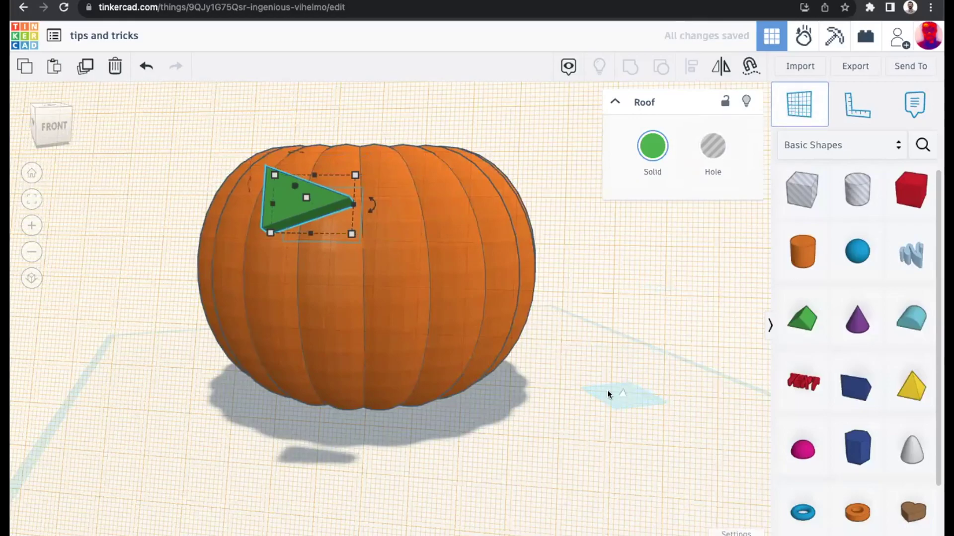
{"action": "left_click", "coordinate": [621, 394]}
Step: Color the roof-shaped eye black from the preset solid colors
{"action": "right_click_drag", "start_coordinate": [350, 347], "coordinate": [360, 412]}
{"action": "left_click", "coordinate": [658, 151]}
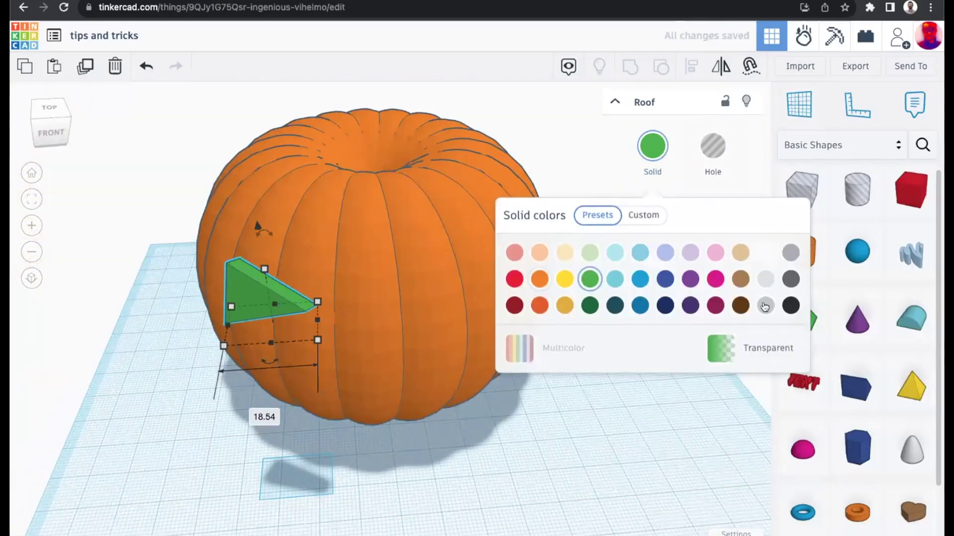
{"action": "left_click", "coordinate": [791, 303]}
Step: Set the black eye into the pumpkin's surface about 45 mm above the workplane and rotate it 9° around the vertical axis
{"action": "left_click_drag", "start_coordinate": [244, 293], "coordinate": [261, 273]}
{"action": "right_click_drag", "start_coordinate": [328, 239], "coordinate": [378, 231]}
{"action": "left_click_drag", "start_coordinate": [328, 235], "coordinate": [327, 245]}
{"action": "left_click_drag", "start_coordinate": [328, 204], "coordinate": [330, 225]}
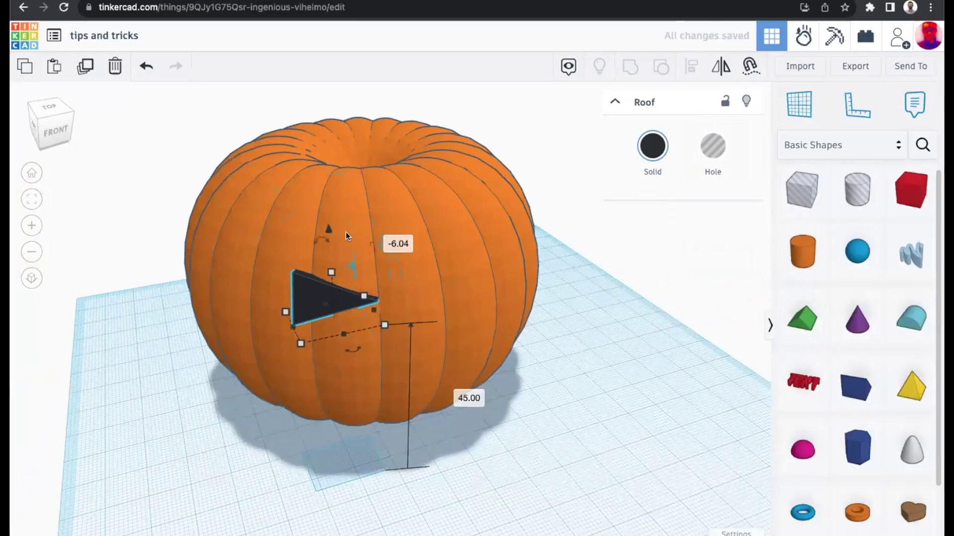
{"action": "left_click_drag", "start_coordinate": [354, 349], "coordinate": [368, 406]}
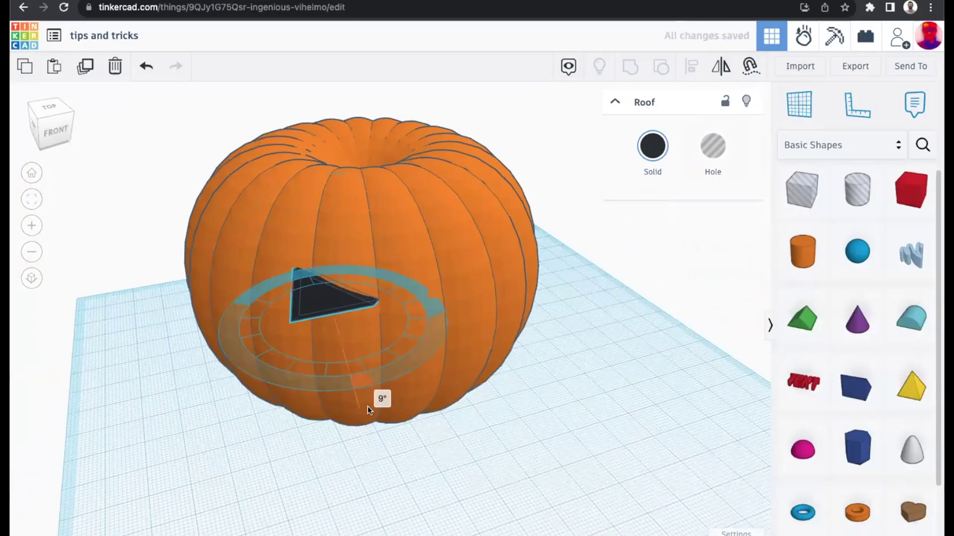
{"action": "right_click_drag", "start_coordinate": [504, 443], "coordinate": [405, 439]}
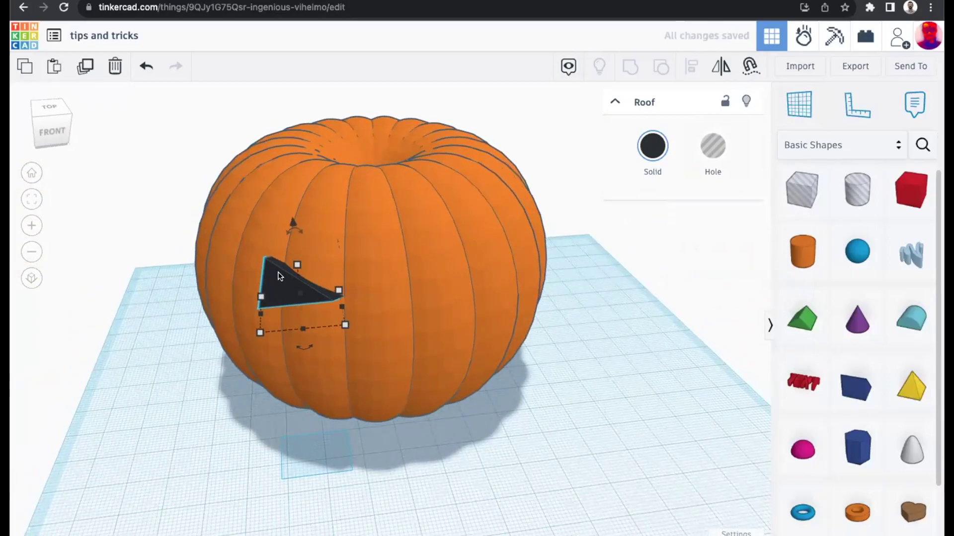
Step: Lock the pumpkin, test it by trying to move it, and select the black eye
{"action": "right_click_drag", "start_coordinate": [265, 291], "coordinate": [376, 187]}
{"action": "left_click", "coordinate": [353, 240]}
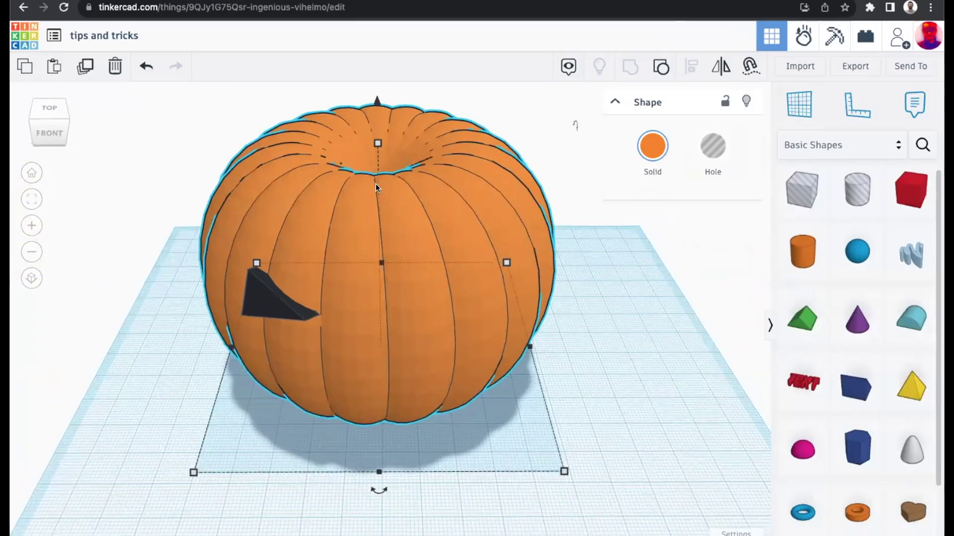
{"action": "left_click", "coordinate": [725, 103]}
{"action": "left_click_drag", "start_coordinate": [471, 261], "coordinate": [388, 328]}
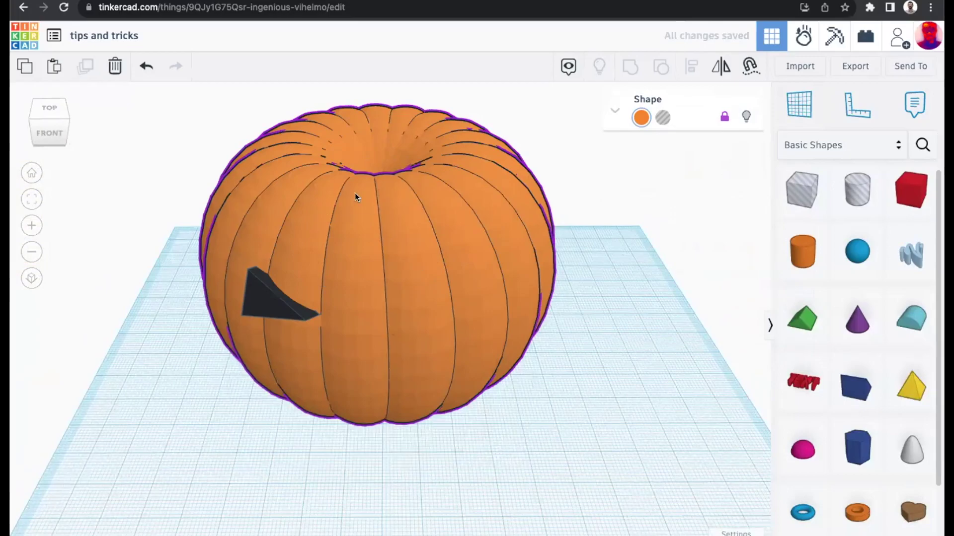
{"action": "right_click_drag", "start_coordinate": [369, 191], "coordinate": [266, 294]}
{"action": "left_click", "coordinate": [266, 294]}
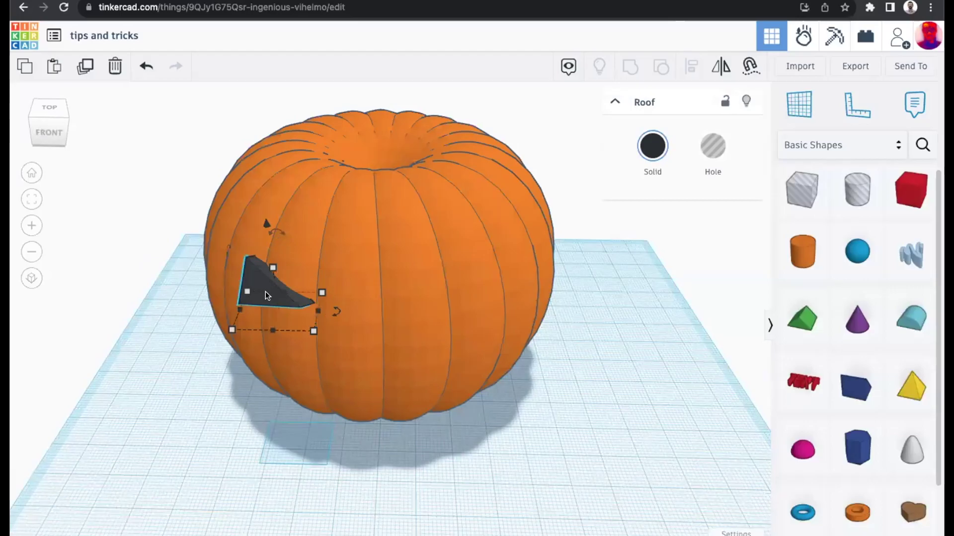
Step: Place a copy of the black roof-shaped eye on the opposite side of the pumpkin's front and mirror it horizontally
{"action": "left_click_drag", "start_coordinate": [264, 291], "coordinate": [451, 297], "text": "alt"}
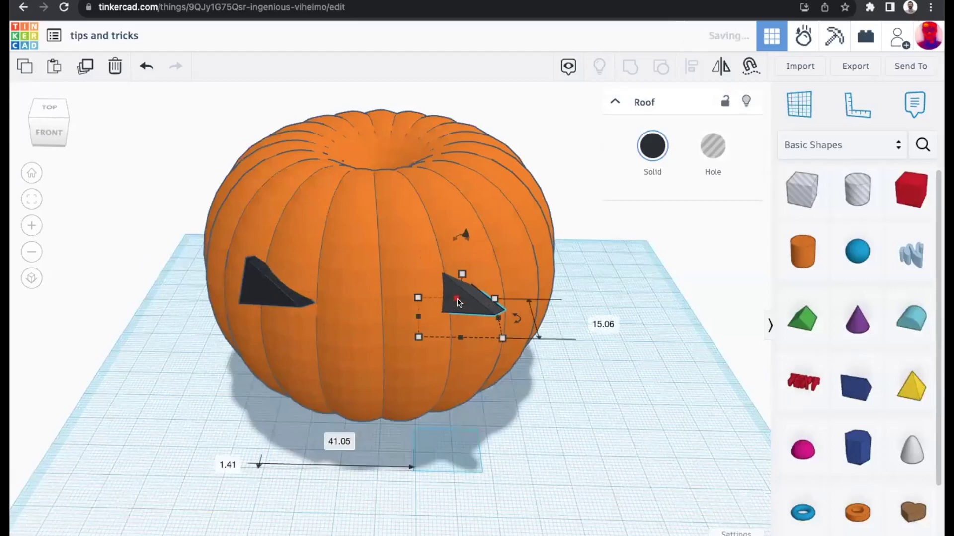
{"action": "left_click", "coordinate": [721, 66]}
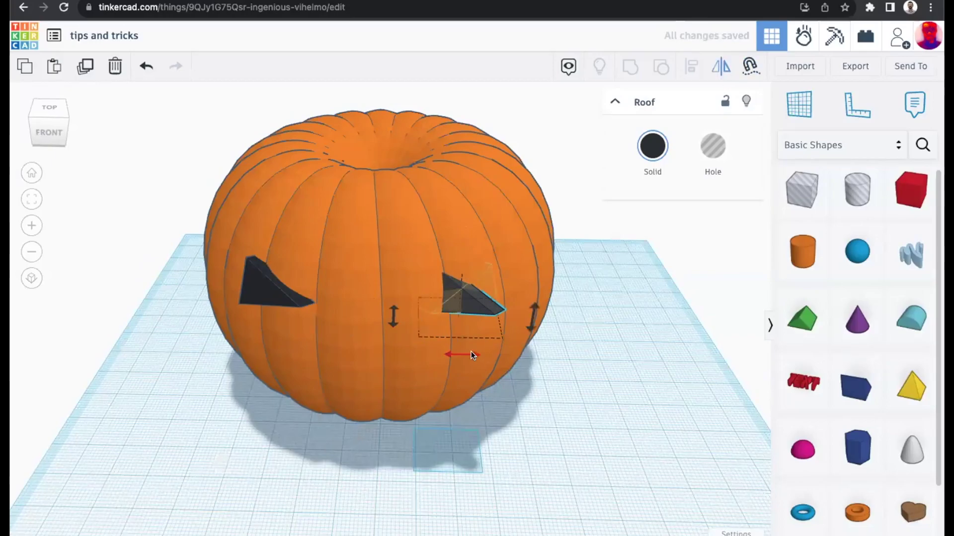
{"action": "left_click", "coordinate": [471, 354]}
{"action": "right_click_drag", "start_coordinate": [609, 356], "coordinate": [610, 332]}
{"action": "right_click_drag", "start_coordinate": [303, 196], "coordinate": [417, 284]}
{"action": "right_click_drag", "start_coordinate": [339, 263], "coordinate": [489, 395]}
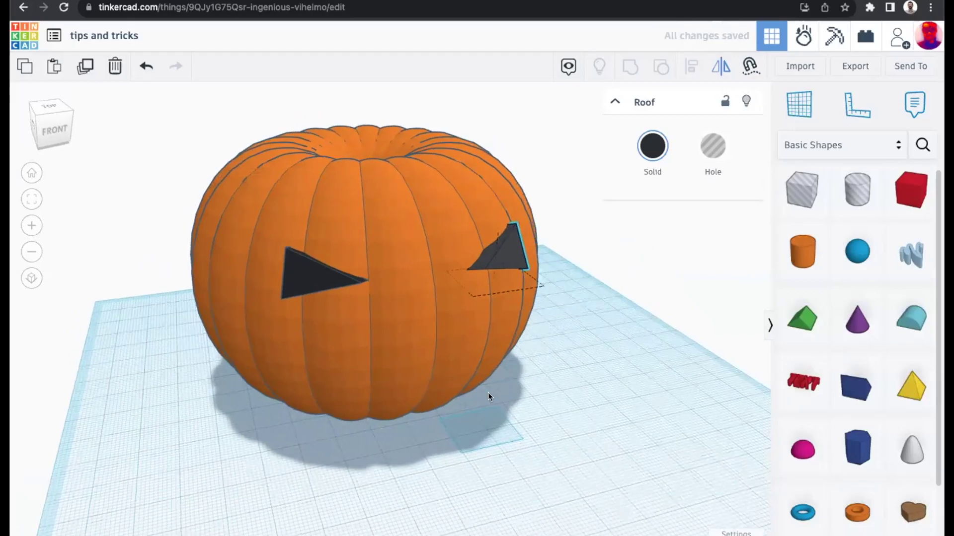
{"action": "left_click", "coordinate": [689, 391]}
Step: Add a roof shape in front of the pumpkin, flip it 180° so it points down, and make it smaller
{"action": "left_click_drag", "start_coordinate": [787, 328], "coordinate": [383, 528]}
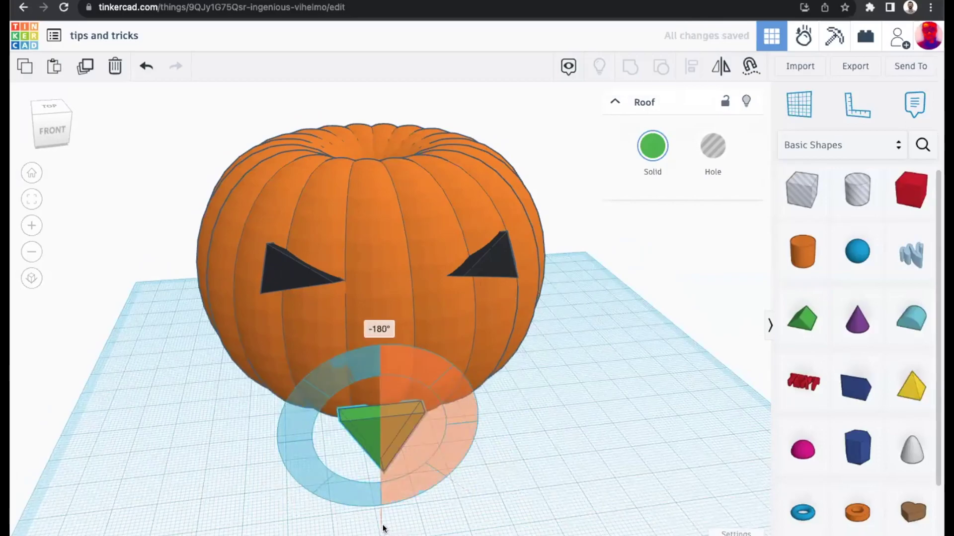
{"action": "left_click_drag", "start_coordinate": [376, 412], "coordinate": [346, 425]}
{"action": "left_click_drag", "start_coordinate": [357, 472], "coordinate": [335, 508]}
Step: Position the upside-down roof as a tooth on the pumpkin's lower front, below the first eye, and colour it black
{"action": "left_click_drag", "start_coordinate": [347, 386], "coordinate": [364, 305]}
{"action": "key", "text": "Down"}
{"action": "key", "text": "Down"}
{"action": "key", "text": "Down"}
{"action": "key", "text": "Down"}
{"action": "key", "text": "Down"}
{"action": "key", "text": "Down"}
{"action": "key", "text": "Down"}
{"action": "key", "text": "Down"}
{"action": "key", "text": "Down"}
{"action": "right_click_drag", "start_coordinate": [408, 419], "coordinate": [404, 425]}
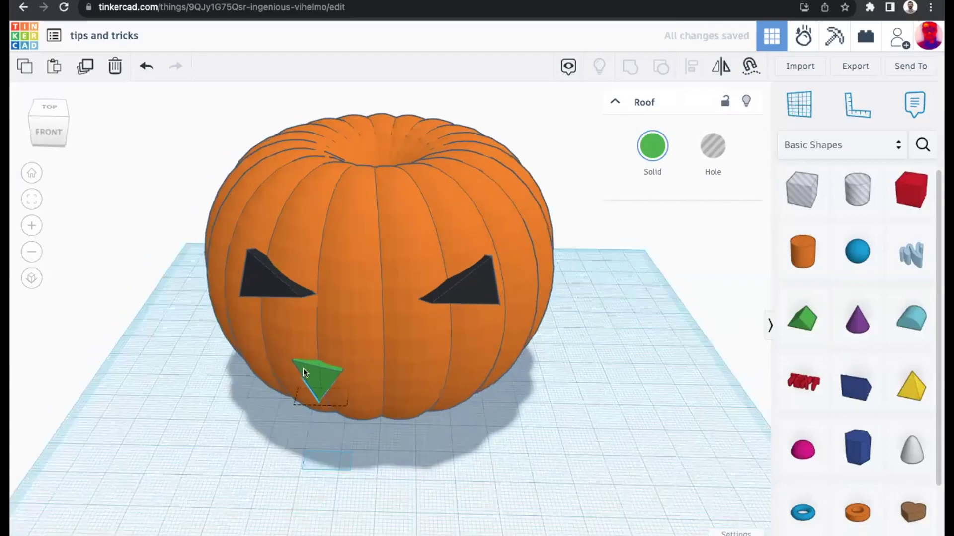
{"action": "scroll", "coordinate": [298, 370], "scroll_direction": "up", "scroll_amount": 5}
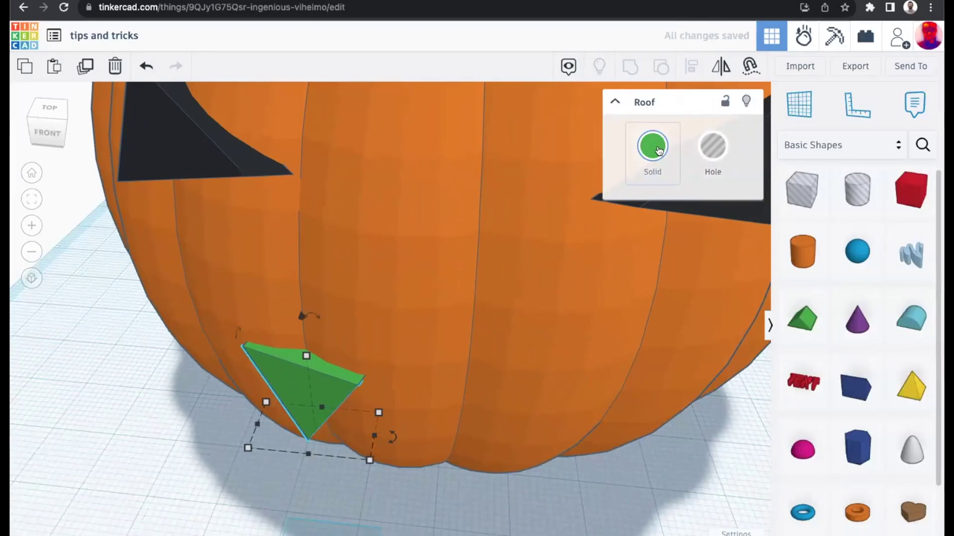
{"action": "left_click", "coordinate": [654, 148]}
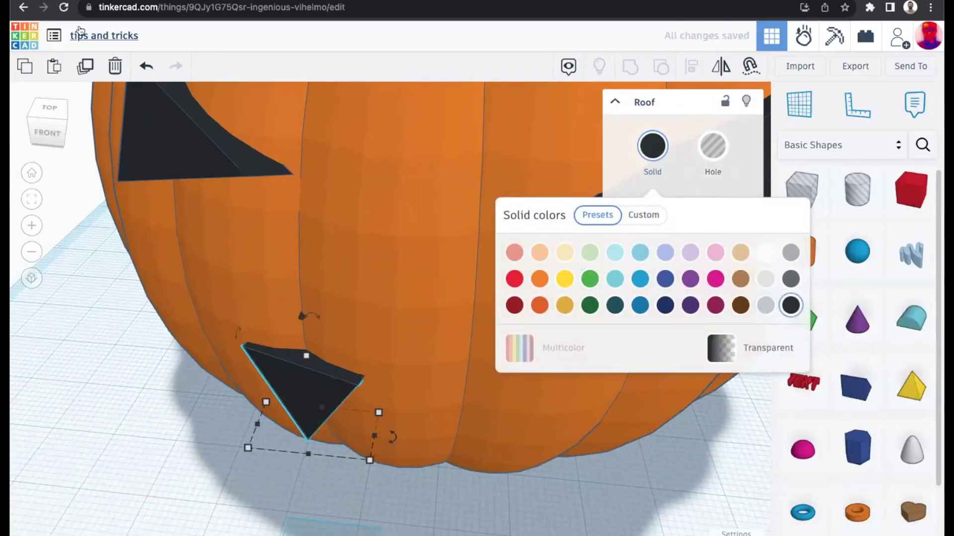
Step: Duplicate the black tooth twice across the pumpkin's front to form an evenly spaced row of three teeth
{"action": "left_click", "coordinate": [91, 68]}
{"action": "left_click_drag", "start_coordinate": [294, 384], "coordinate": [454, 427]}
{"action": "left_click_drag", "start_coordinate": [533, 452], "coordinate": [611, 402]}
{"action": "key", "text": "ctrl+z"}
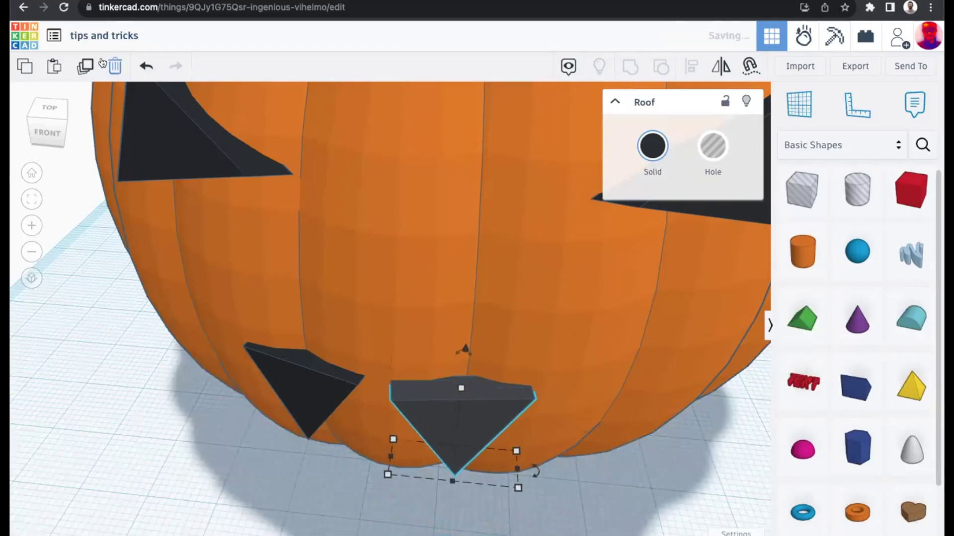
{"action": "left_click", "coordinate": [85, 66]}
{"action": "scroll", "coordinate": [330, 206], "scroll_direction": "down", "scroll_amount": 10}
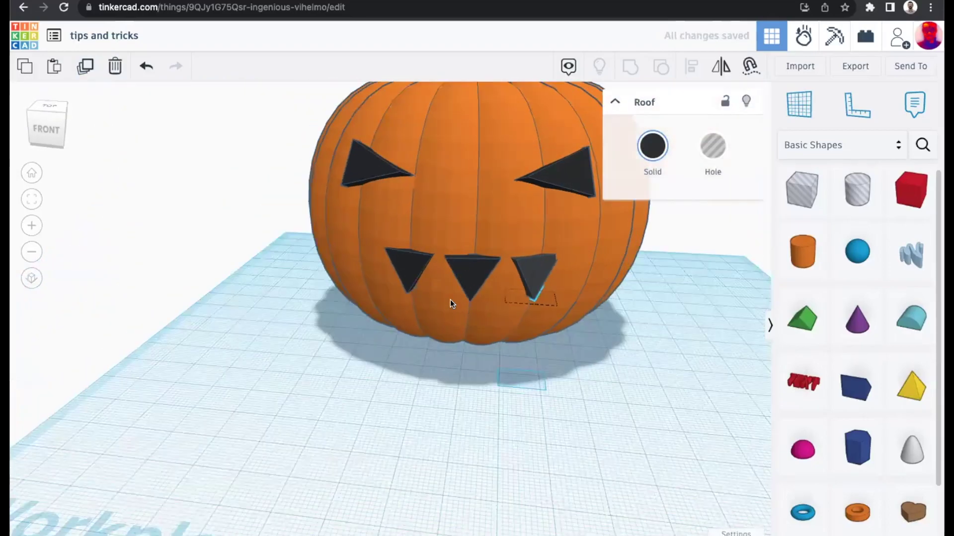
{"action": "right_click_drag", "start_coordinate": [450, 300], "coordinate": [517, 386]}
{"action": "left_click", "coordinate": [517, 385]}
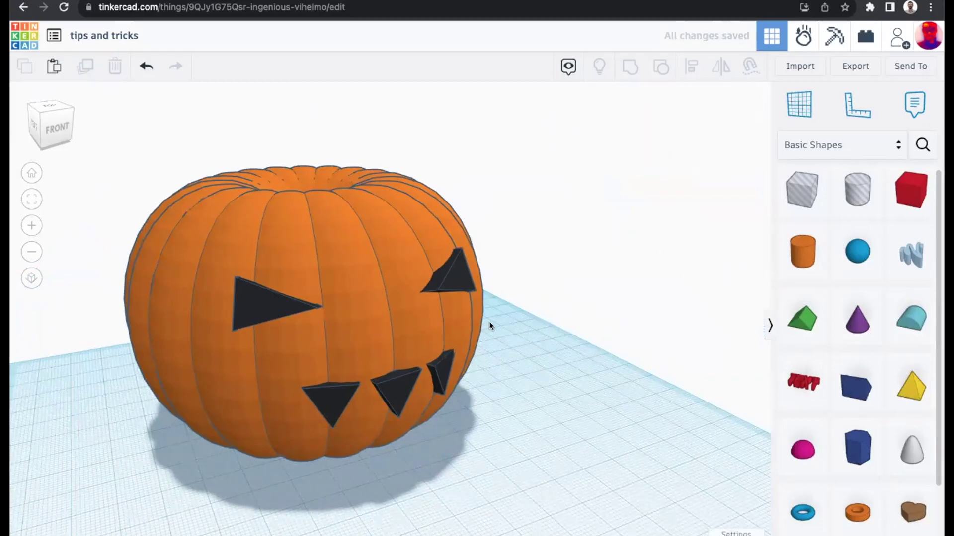
Step: Unlock the pumpkin and group it with both eyes and all three teeth
{"action": "left_click", "coordinate": [365, 280]}
{"action": "left_click", "coordinate": [726, 118]}
{"action": "right_click_drag", "start_coordinate": [527, 354], "coordinate": [490, 349]}
{"action": "left_click_drag", "start_coordinate": [126, 147], "coordinate": [551, 467]}
{"action": "left_click", "coordinate": [629, 65]}
{"action": "right_click_drag", "start_coordinate": [601, 424], "coordinate": [569, 415]}
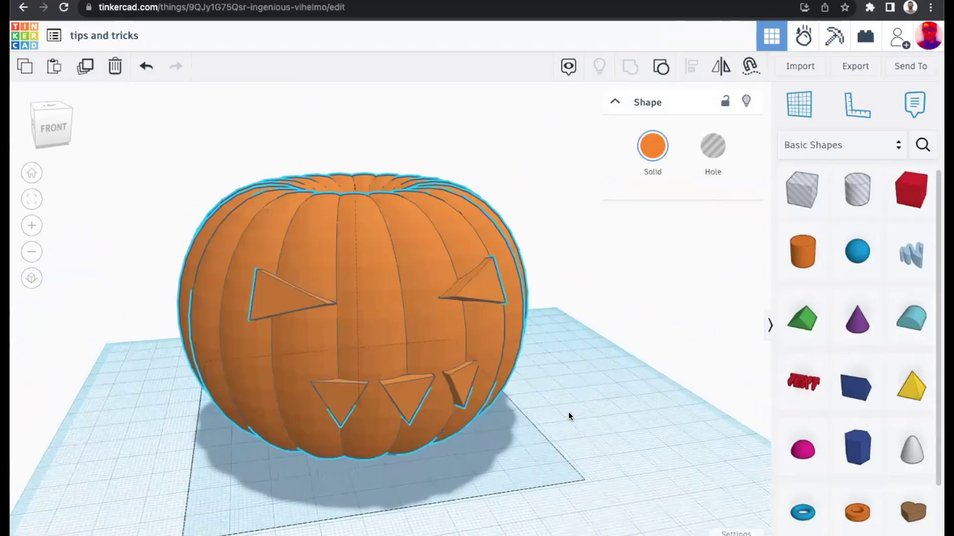
Step: Set the grouped pumpkin to multicolor and shift it slightly across the workplane
{"action": "left_click", "coordinate": [653, 159]}
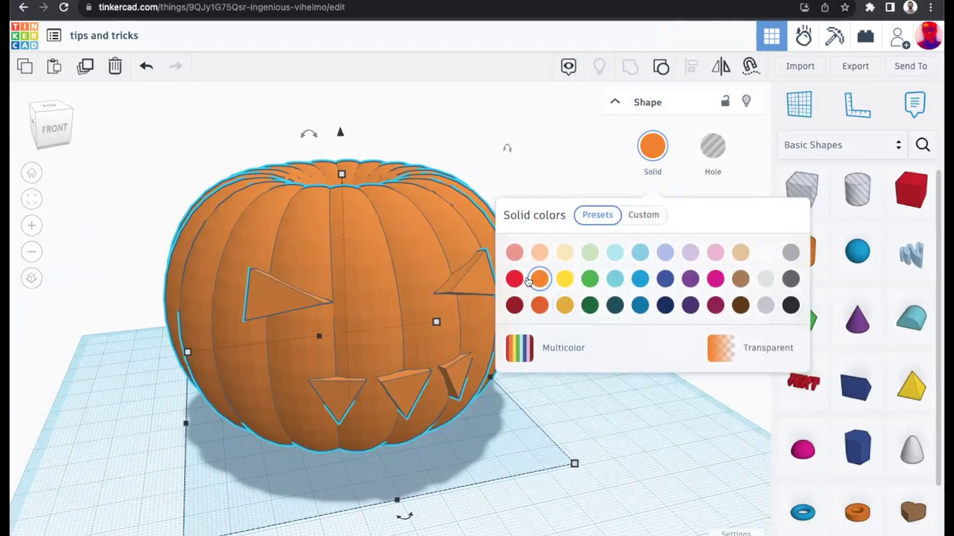
{"action": "left_click", "coordinate": [517, 358]}
{"action": "right_click_drag", "start_coordinate": [502, 433], "coordinate": [594, 415]}
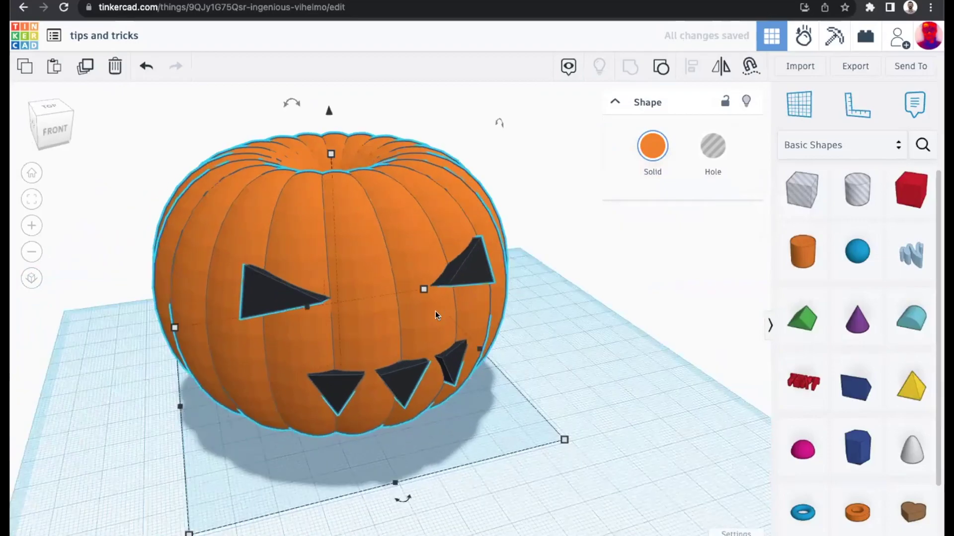
{"action": "left_click_drag", "start_coordinate": [462, 302], "coordinate": [360, 266]}
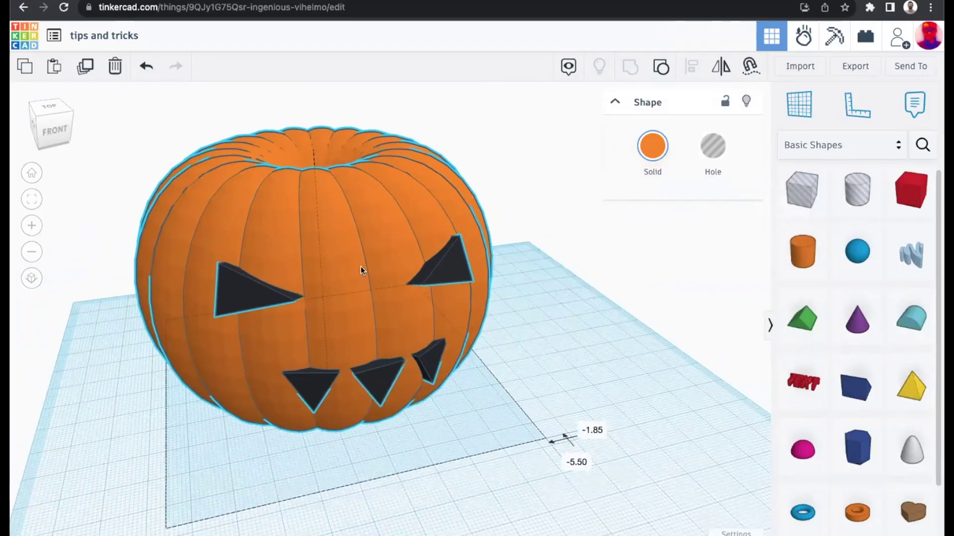
Step: Hide the finished jack-o'-lantern group to clear the workplane
{"action": "right_click_drag", "start_coordinate": [369, 290], "coordinate": [445, 291]}
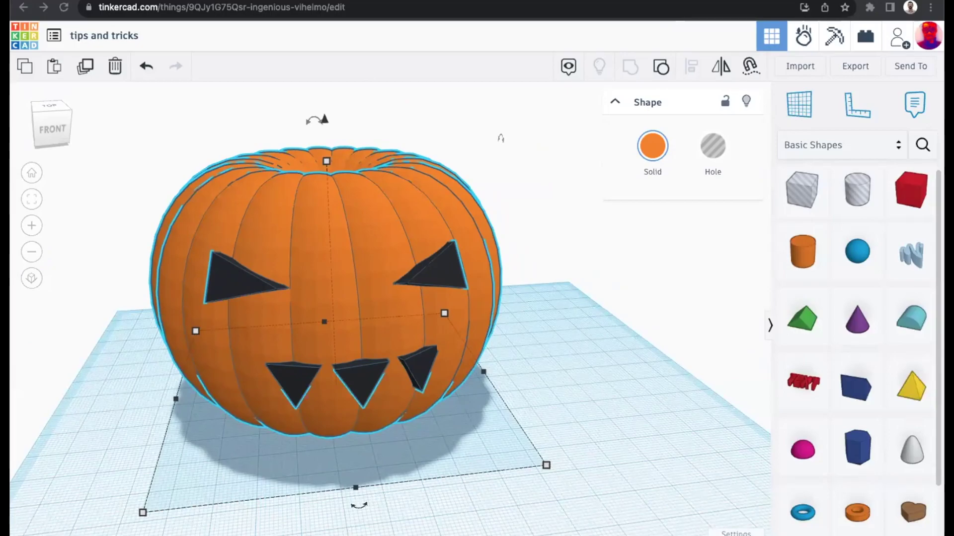
{"action": "right_click_drag", "start_coordinate": [454, 436], "coordinate": [428, 288]}
{"action": "right_click_drag", "start_coordinate": [515, 416], "coordinate": [421, 208]}
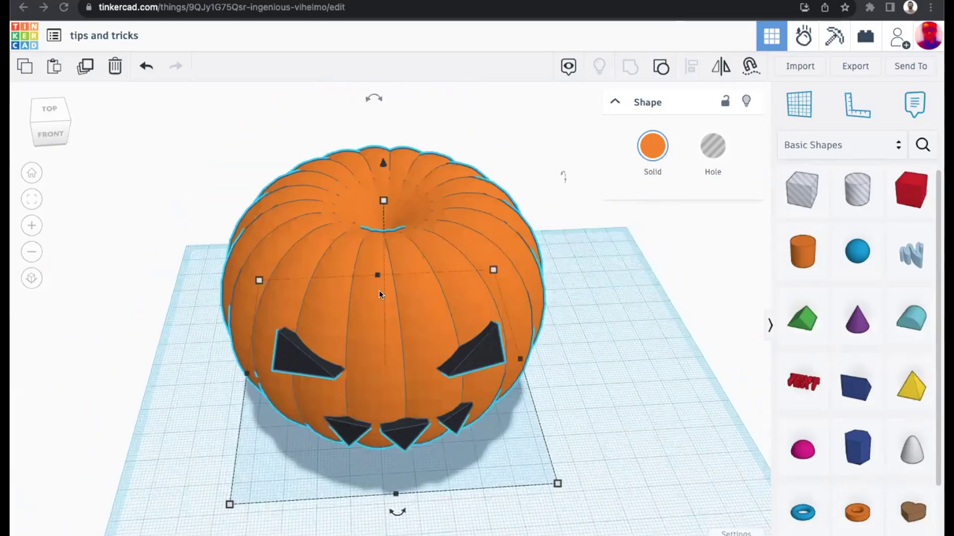
{"action": "right_click_drag", "start_coordinate": [472, 356], "coordinate": [435, 308]}
{"action": "scroll", "coordinate": [447, 323], "scroll_direction": "down", "scroll_amount": 4}
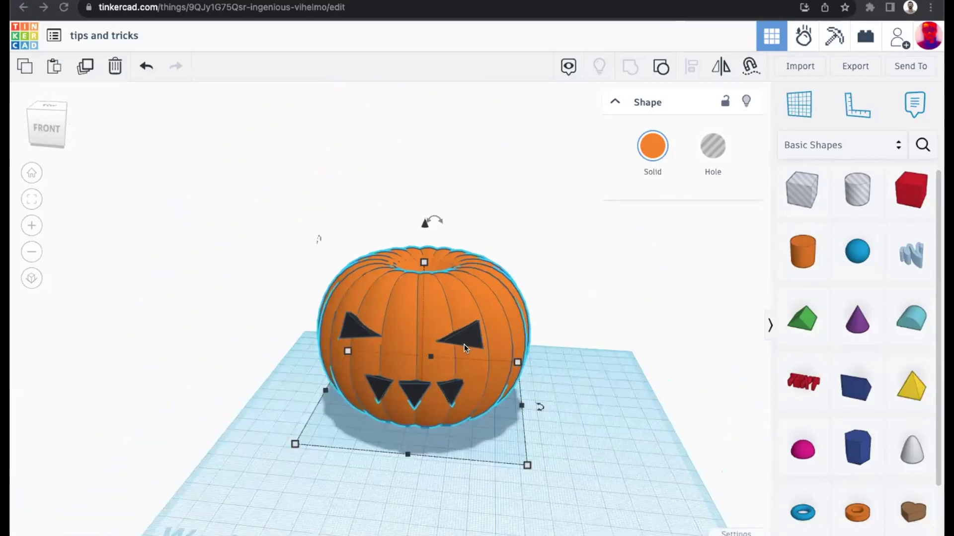
{"action": "right_click_drag", "start_coordinate": [466, 342], "coordinate": [428, 225]}
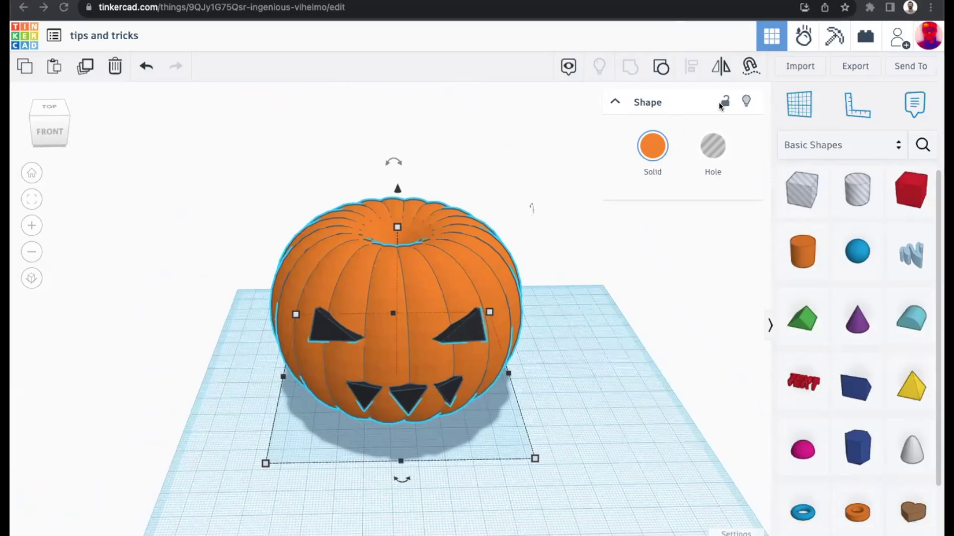
{"action": "left_click", "coordinate": [747, 102]}
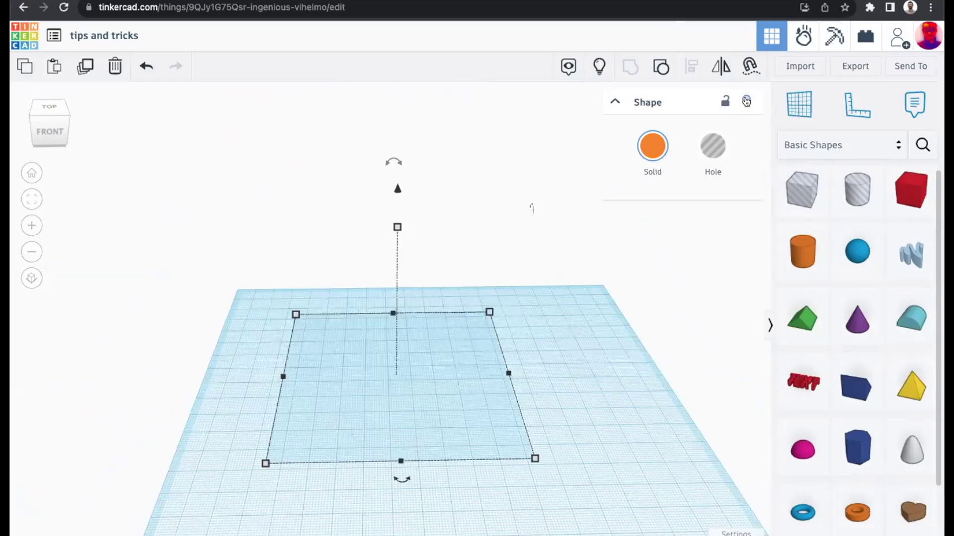
{"action": "left_click", "coordinate": [630, 238]}
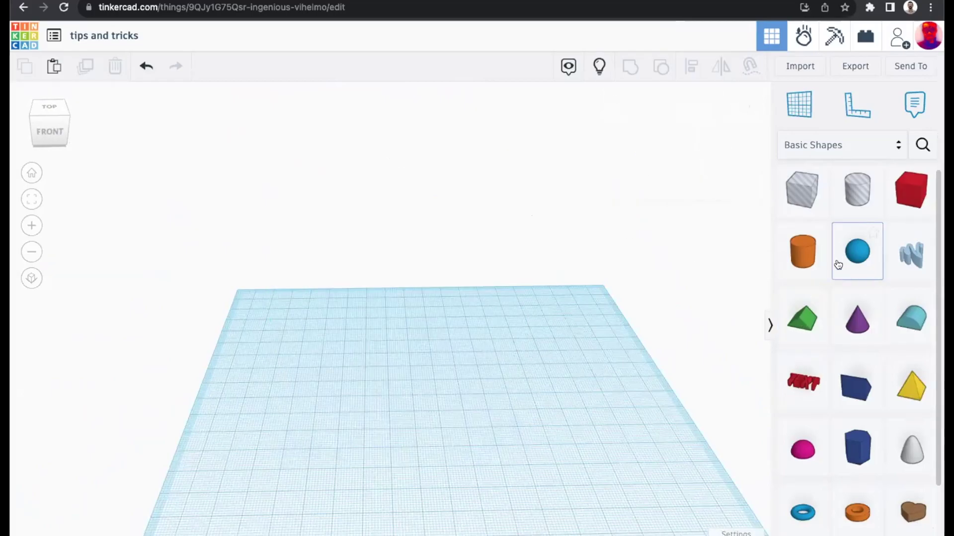
Step: Add a six-sided polygon to the empty workplane and reduce its height to 10
{"action": "left_click_drag", "start_coordinate": [857, 444], "coordinate": [368, 412]}
{"action": "left_click_drag", "start_coordinate": [368, 372], "coordinate": [361, 394], "text": "shift"}
{"action": "scroll", "coordinate": [344, 404], "scroll_direction": "up", "scroll_amount": 3}
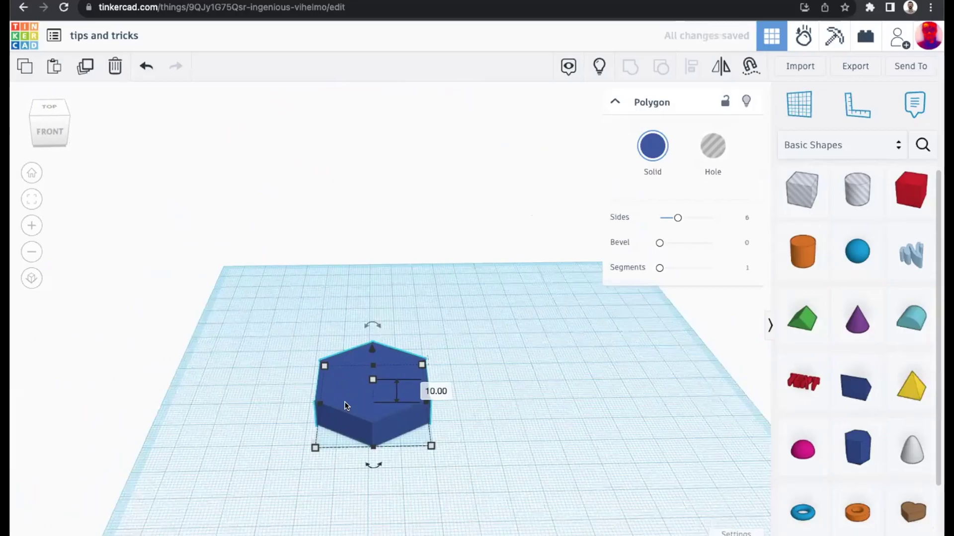
{"action": "scroll", "coordinate": [346, 405], "scroll_direction": "up", "scroll_amount": 3}
Step: Duplicate the hexagon, raise the copy, tilt it sideways by about 13° and scale it down slightly
{"action": "left_click", "coordinate": [82, 71]}
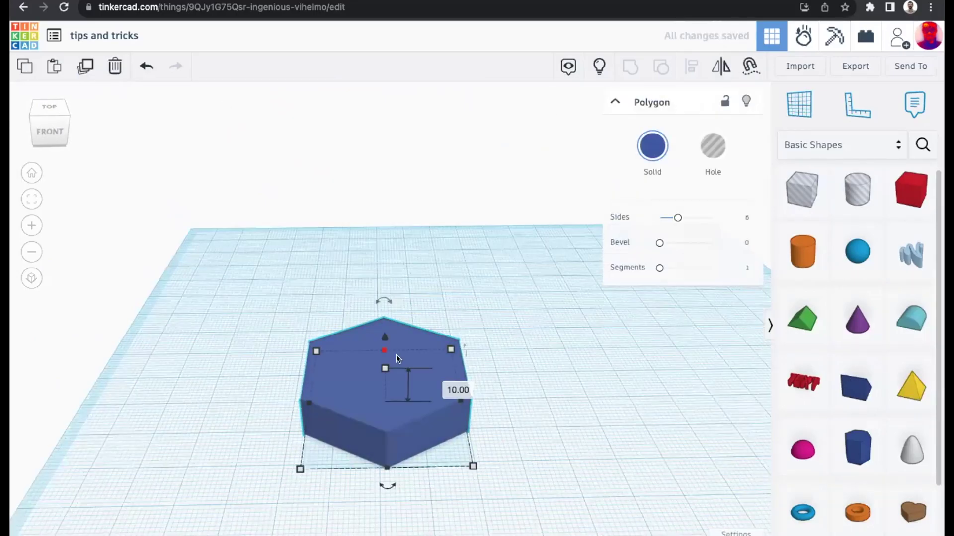
{"action": "left_click_drag", "start_coordinate": [381, 336], "coordinate": [410, 220]}
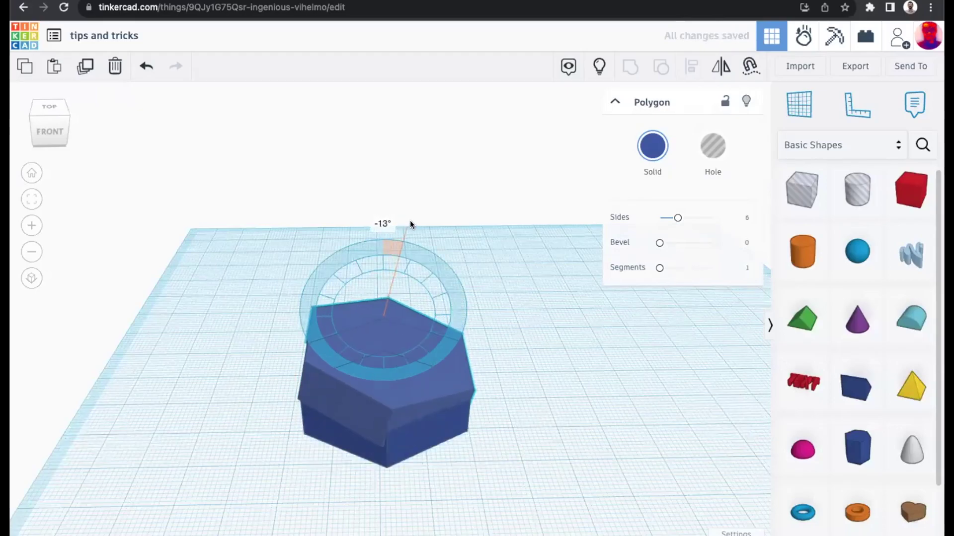
{"action": "left_click_drag", "start_coordinate": [383, 334], "coordinate": [383, 335], "text": "shift"}
{"action": "scroll", "coordinate": [234, 207], "scroll_direction": "down", "scroll_amount": 4}
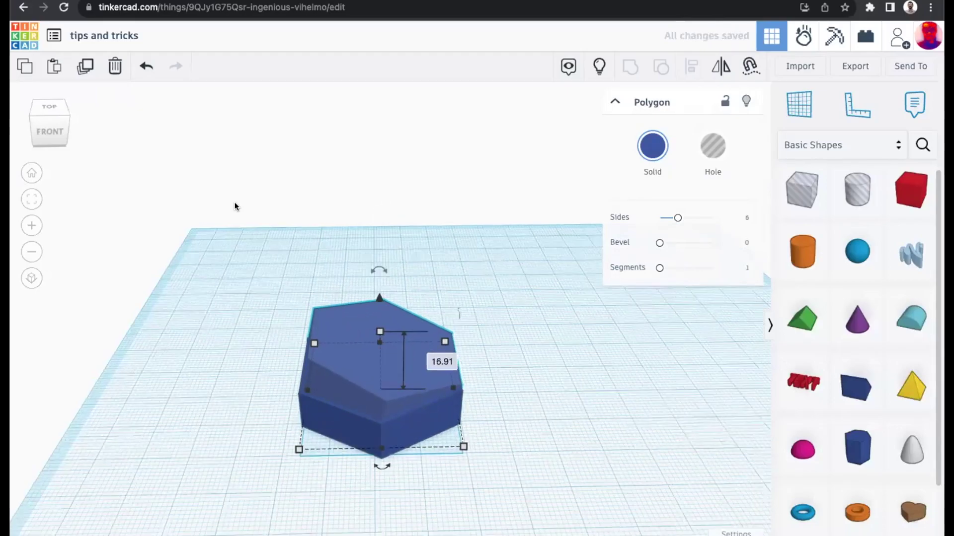
Step: Repeat the transformed duplication of the hexagon until the shrinking copies form a curled pumpkin stem
{"action": "left_click", "coordinate": [85, 63]}
{"action": "left_click", "coordinate": [84, 63]}
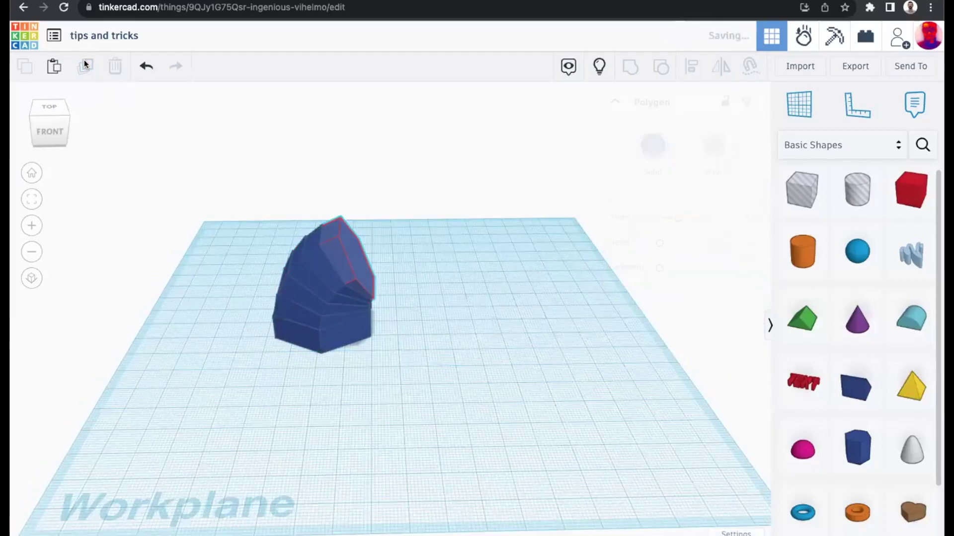
{"action": "left_click", "coordinate": [85, 63]}
{"action": "left_click", "coordinate": [85, 64]}
{"action": "left_click", "coordinate": [84, 64]}
{"action": "left_click", "coordinate": [84, 64]}
{"action": "left_click", "coordinate": [84, 64]}
{"action": "left_click", "coordinate": [84, 64]}
{"action": "left_click", "coordinate": [249, 191]}
Step: Select all the stem's hexagons, rotate them together by 22.5° and group them into one shape
{"action": "left_click_drag", "start_coordinate": [248, 191], "coordinate": [433, 347]}
{"action": "left_click_drag", "start_coordinate": [351, 226], "coordinate": [338, 198], "text": "shift"}
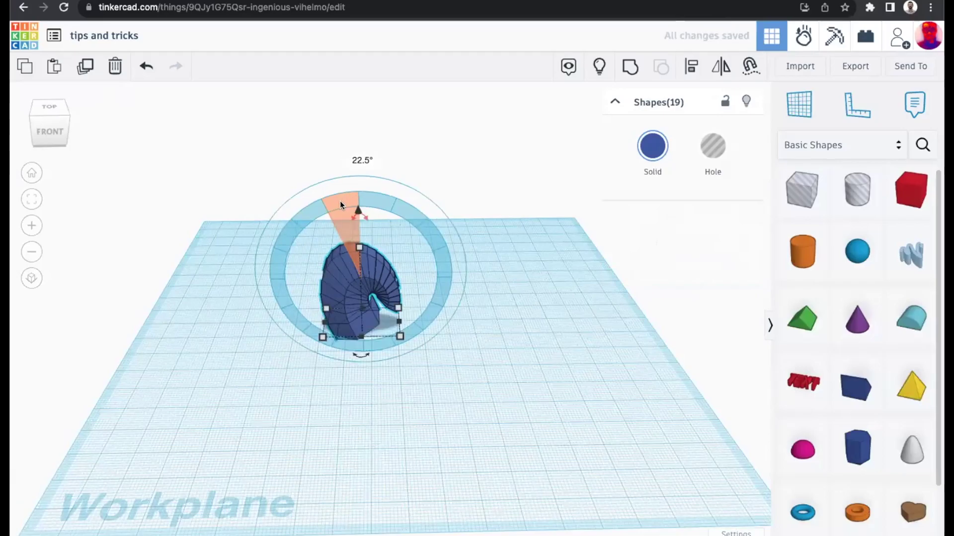
{"action": "key", "text": "ctrl+g"}
Step: Colour the grouped stem with a custom darker brown, hex 8d6d4f
{"action": "left_click", "coordinate": [652, 145]}
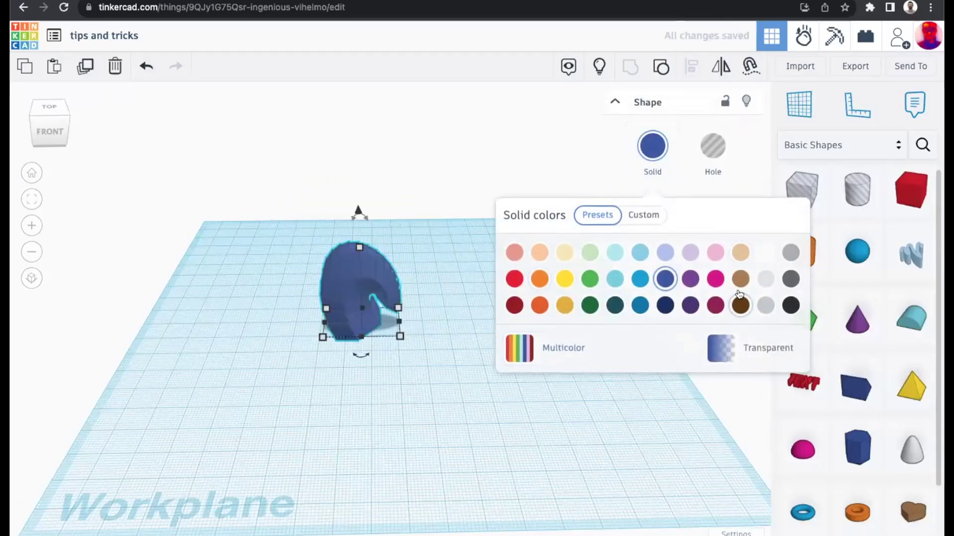
{"action": "left_click", "coordinate": [641, 215]}
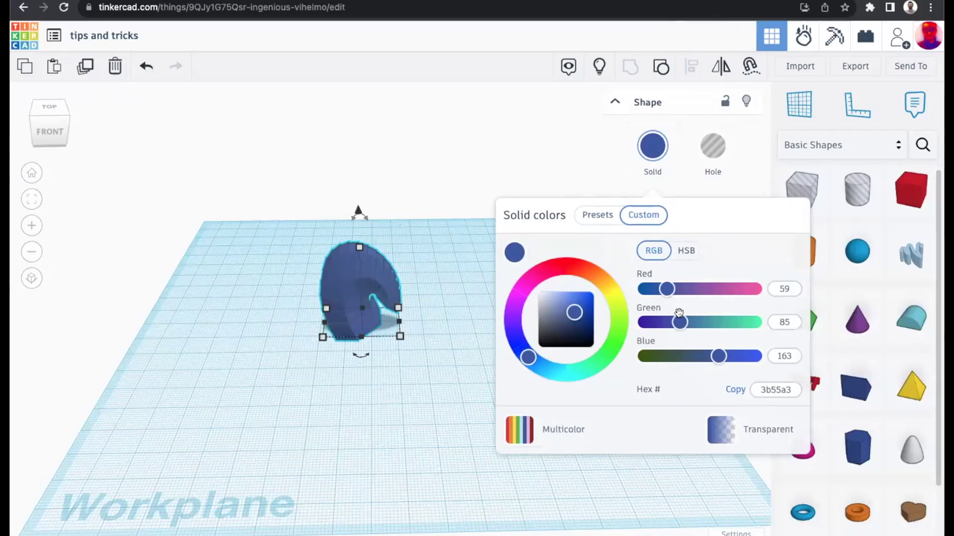
{"action": "left_click", "coordinate": [596, 215]}
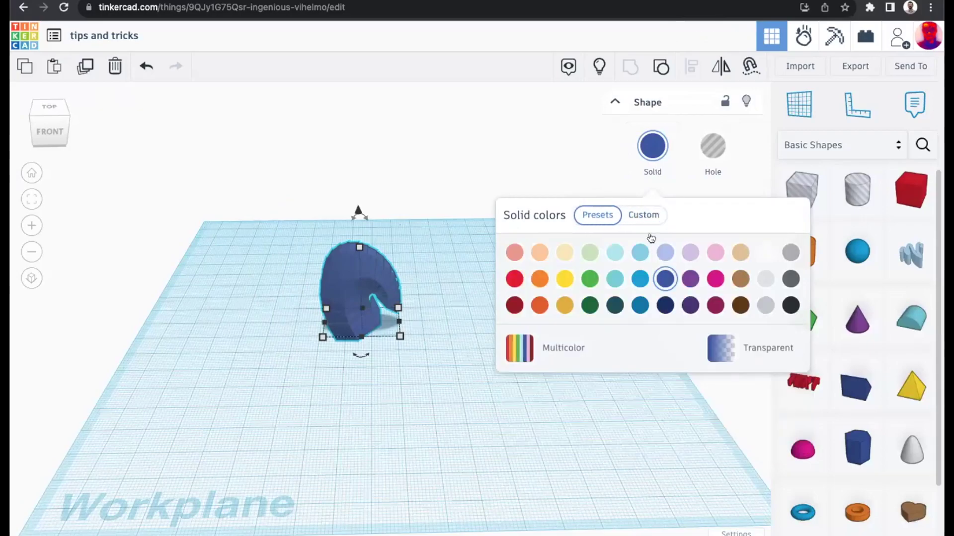
{"action": "left_click", "coordinate": [741, 278]}
{"action": "left_click", "coordinate": [644, 216]}
{"action": "left_click_drag", "start_coordinate": [569, 310], "coordinate": [561, 314]}
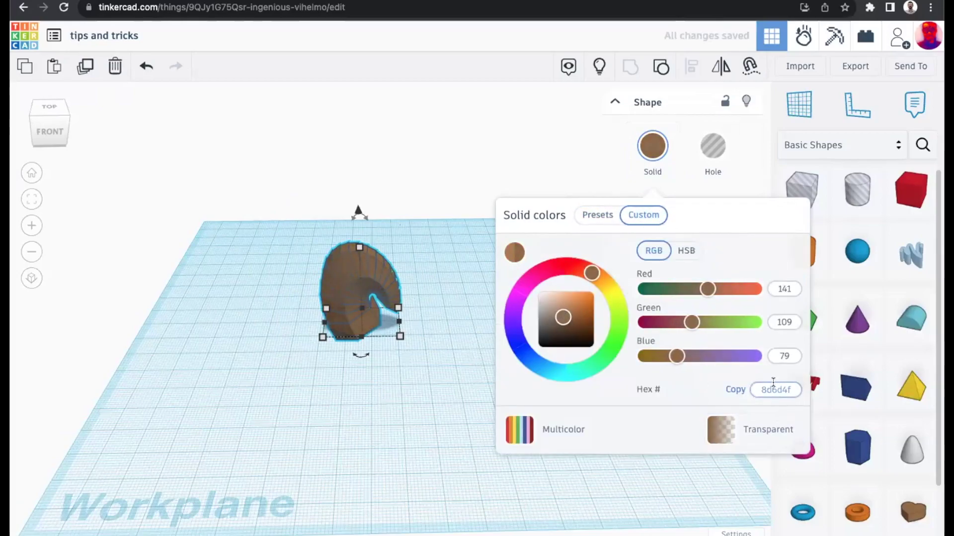
{"action": "left_click", "coordinate": [684, 251]}
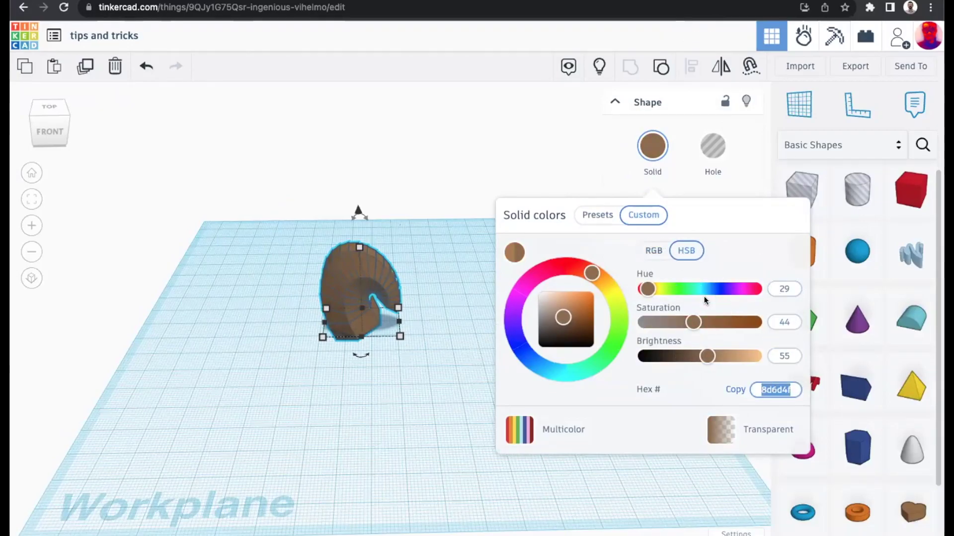
{"action": "left_click", "coordinate": [354, 247]}
Step: Raise the brown stem well above the workplane, move it off to one side, and show the hidden pumpkin again
{"action": "left_click_drag", "start_coordinate": [358, 212], "coordinate": [354, 97]}
{"action": "middle_click_drag", "start_coordinate": [469, 248], "coordinate": [515, 287]}
{"action": "left_click_drag", "start_coordinate": [427, 161], "coordinate": [447, 97]}
{"action": "left_click_drag", "start_coordinate": [423, 207], "coordinate": [594, 255]}
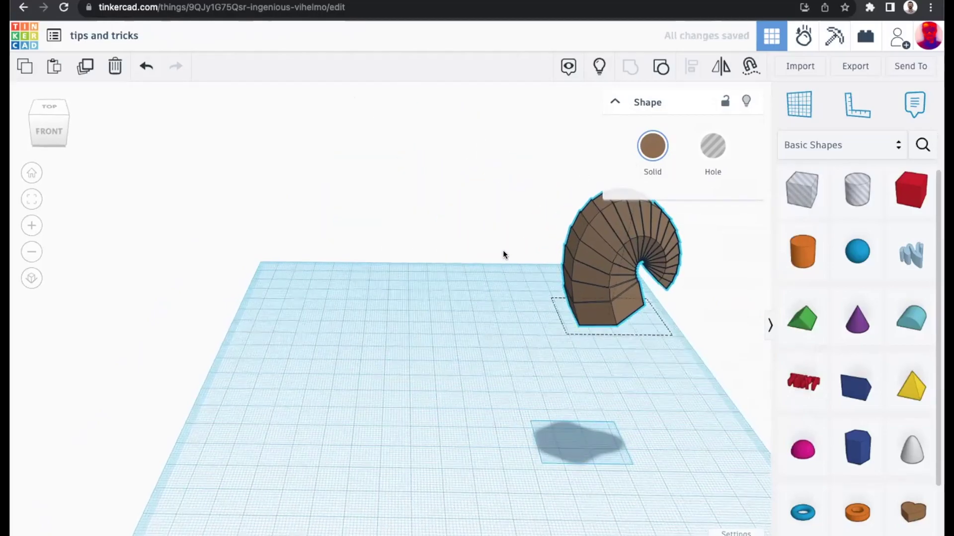
{"action": "right_click_drag", "start_coordinate": [550, 263], "coordinate": [491, 251]}
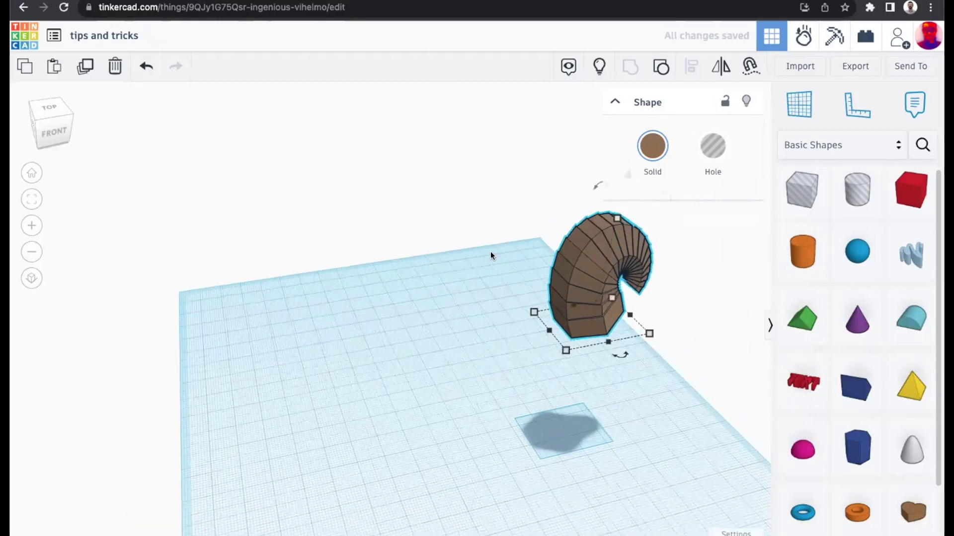
{"action": "left_click", "coordinate": [598, 75]}
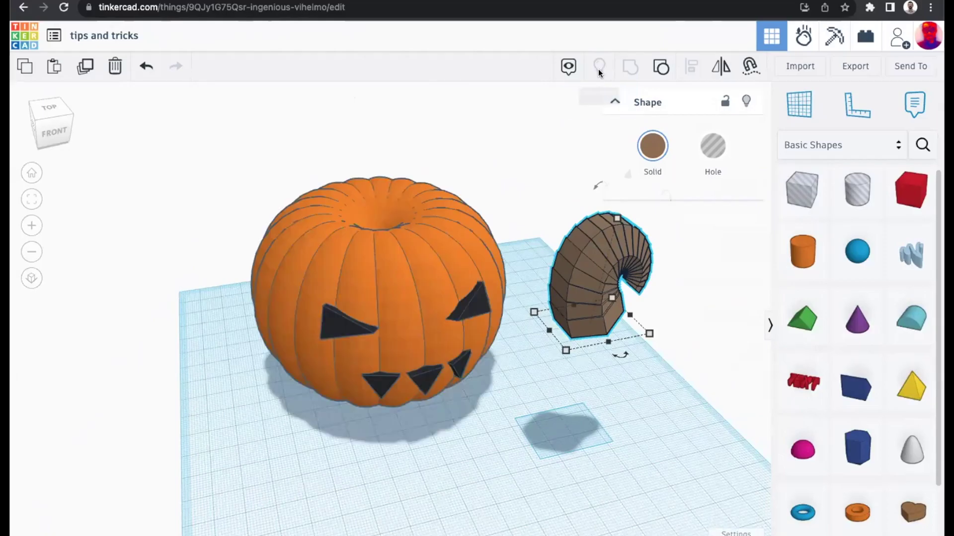
{"action": "right_click_drag", "start_coordinate": [579, 177], "coordinate": [569, 230]}
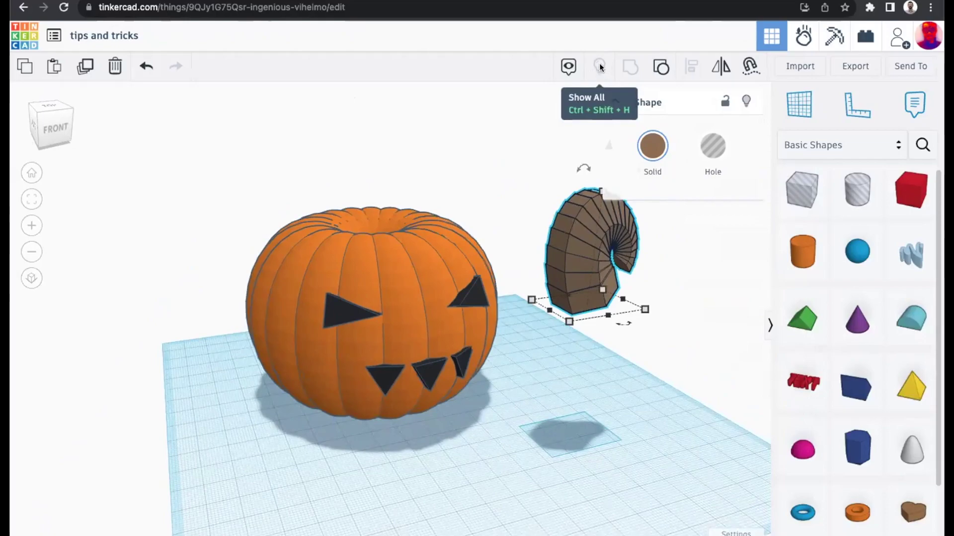
Step: Hide the pumpkin and bring all hidden shapes back into view
{"action": "right_click_drag", "start_coordinate": [520, 192], "coordinate": [443, 260]}
{"action": "left_click", "coordinate": [443, 260]}
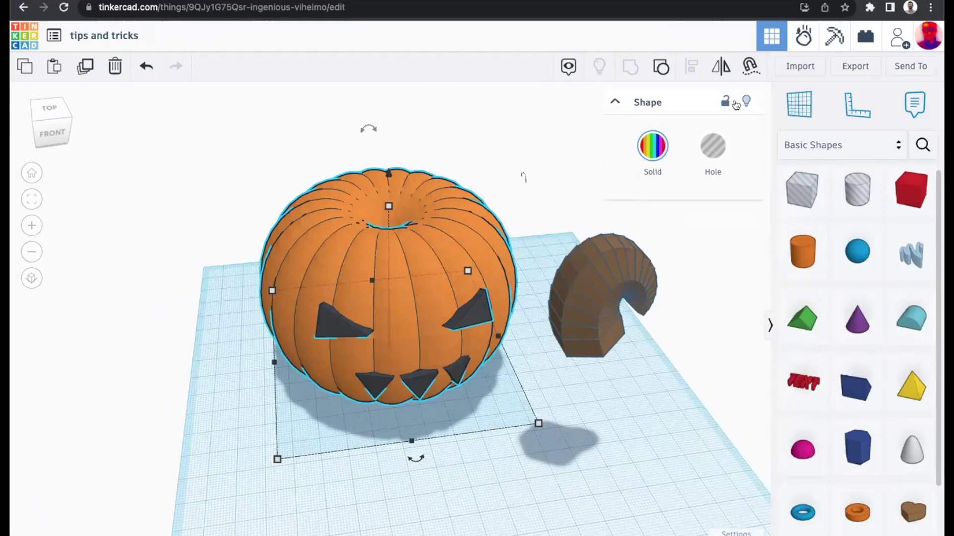
{"action": "left_click", "coordinate": [736, 103]}
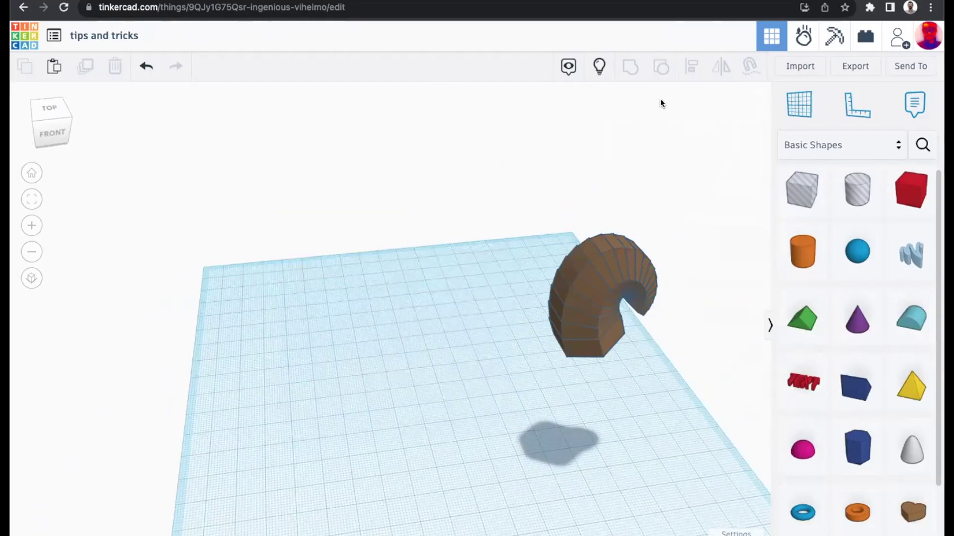
{"action": "left_click", "coordinate": [598, 70]}
Step: Move the brown stem onto the centre of the pumpkin's top and reduce its height to about 28.5 mm
{"action": "mouse_move", "coordinate": [433, 226]}
{"action": "right_mouse_down"}
{"action": "mouse_move", "coordinate": [499, 243]}
{"action": "mouse_move", "coordinate": [422, 240]}
{"action": "right_mouse_up"}
{"action": "right_click_drag", "start_coordinate": [492, 298], "coordinate": [467, 246]}
{"action": "left_click_drag", "start_coordinate": [579, 292], "coordinate": [366, 212]}
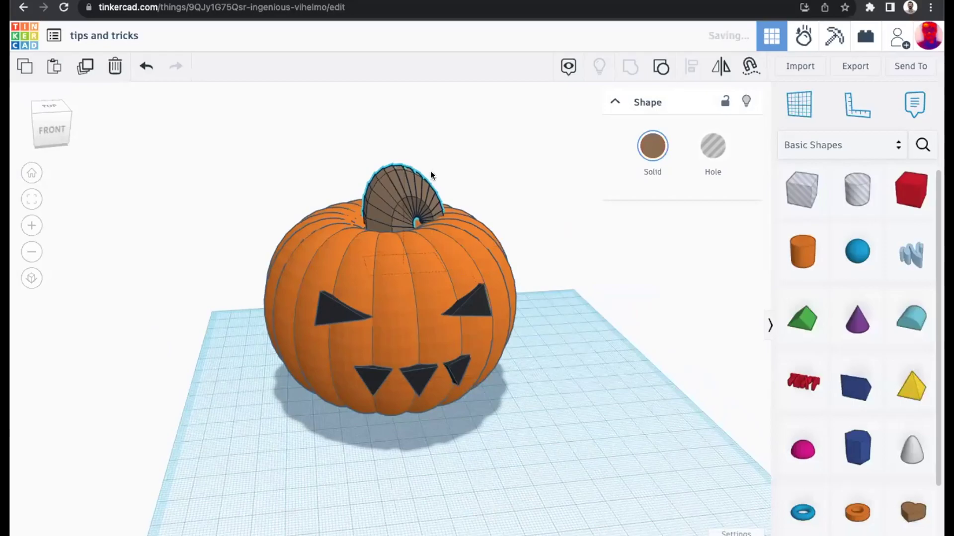
{"action": "right_click_drag", "start_coordinate": [430, 174], "coordinate": [413, 167]}
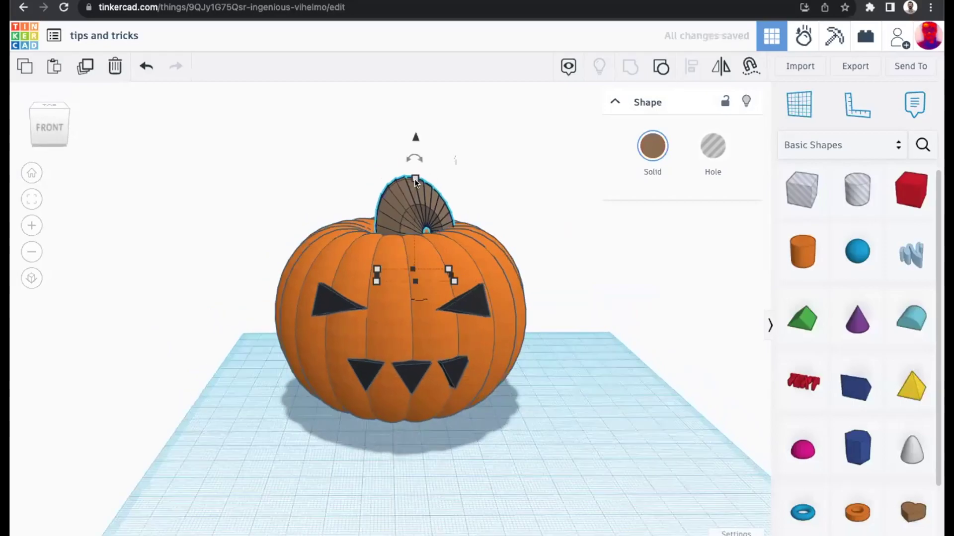
{"action": "left_click_drag", "start_coordinate": [415, 178], "coordinate": [414, 131]}
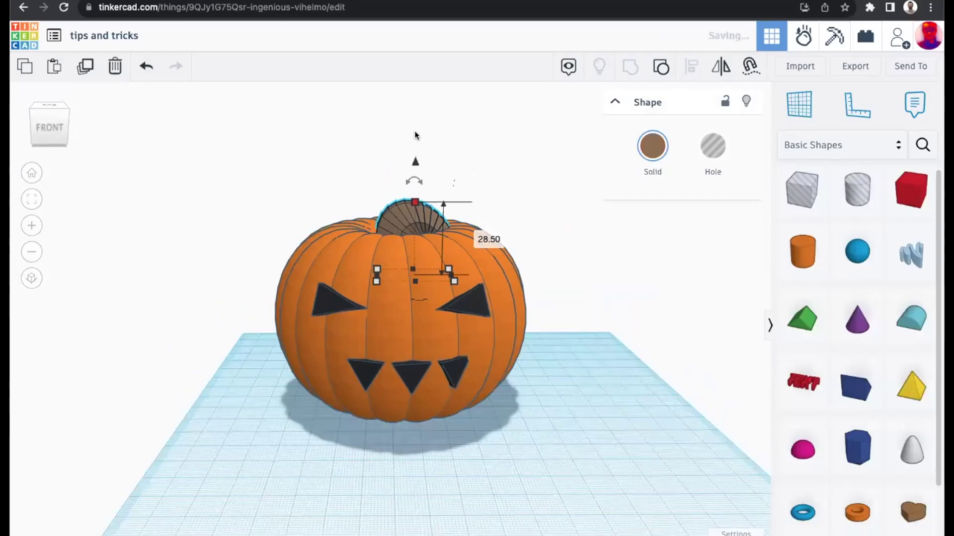
Step: Raise the stem in small increments to about 62 mm above the workplane so it sits in the pumpkin's top dimple
{"action": "key", "text": "super+Up"}
{"action": "key", "text": "super+Up"}
{"action": "key", "text": "super+Up"}
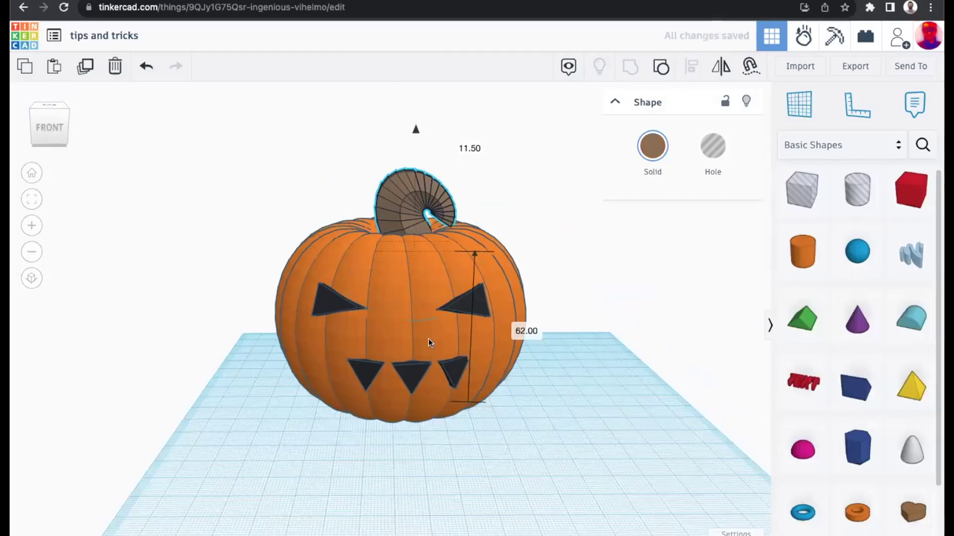
{"action": "key", "text": "super+Down"}
{"action": "key", "text": "super+Down"}
{"action": "key", "text": "super+Up"}
{"action": "key", "text": "super+Up"}
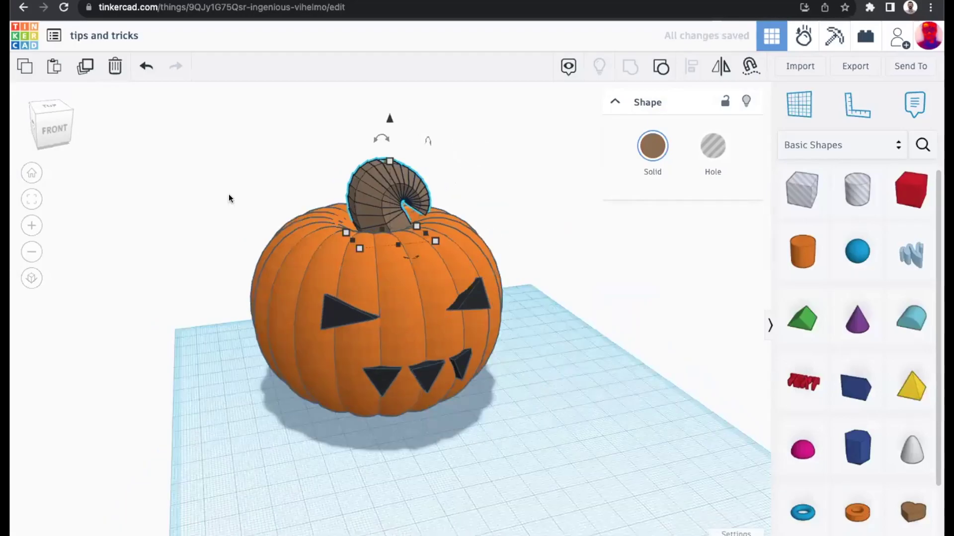
Step: Select the pumpkin and stem together and group them into one shape that keeps its multiple colours
{"action": "right_click_drag", "start_coordinate": [228, 194], "coordinate": [493, 401]}
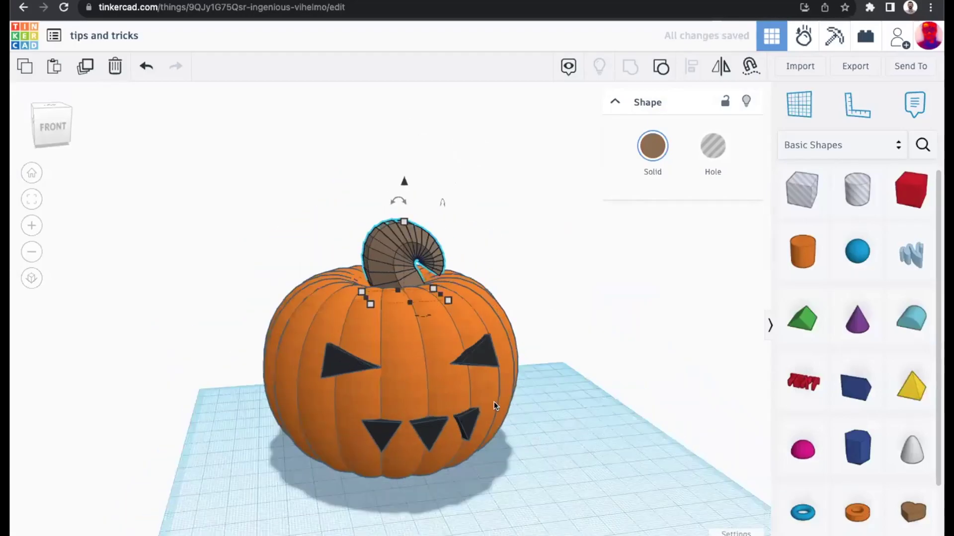
{"action": "left_click", "coordinate": [609, 314]}
{"action": "left_click_drag", "start_coordinate": [262, 192], "coordinate": [492, 308]}
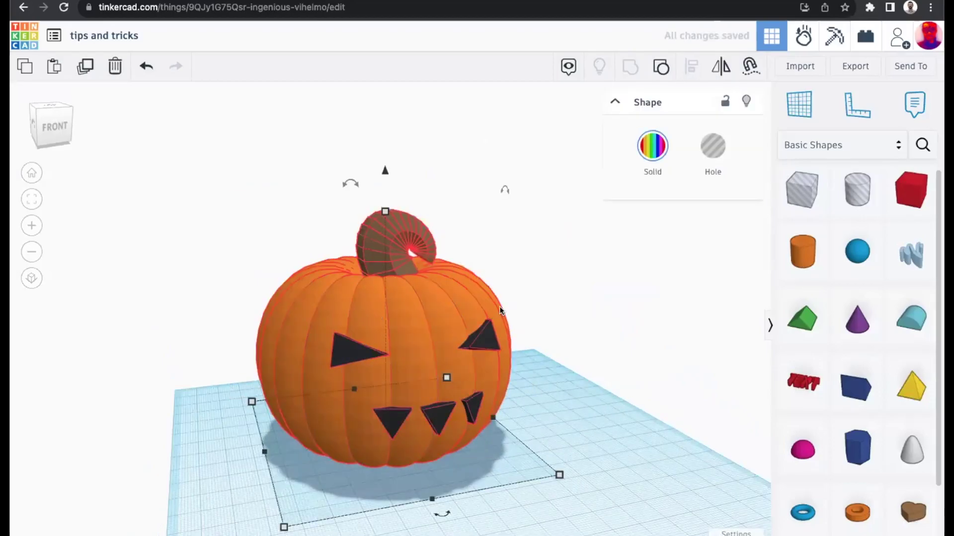
{"action": "right_click_drag", "start_coordinate": [458, 330], "coordinate": [437, 276]}
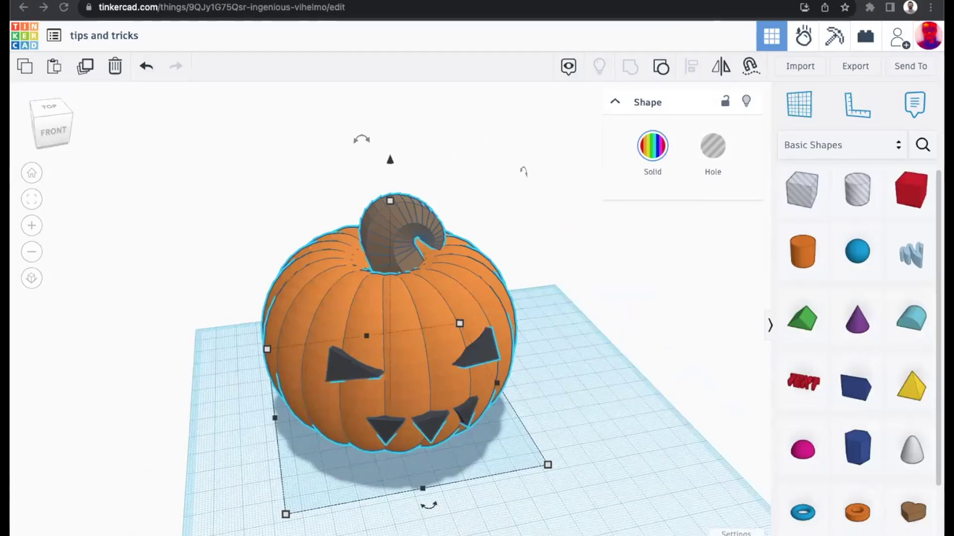
{"action": "right_click_drag", "start_coordinate": [385, 260], "coordinate": [323, 285]}
{"action": "right_click_drag", "start_coordinate": [407, 274], "coordinate": [499, 312]}
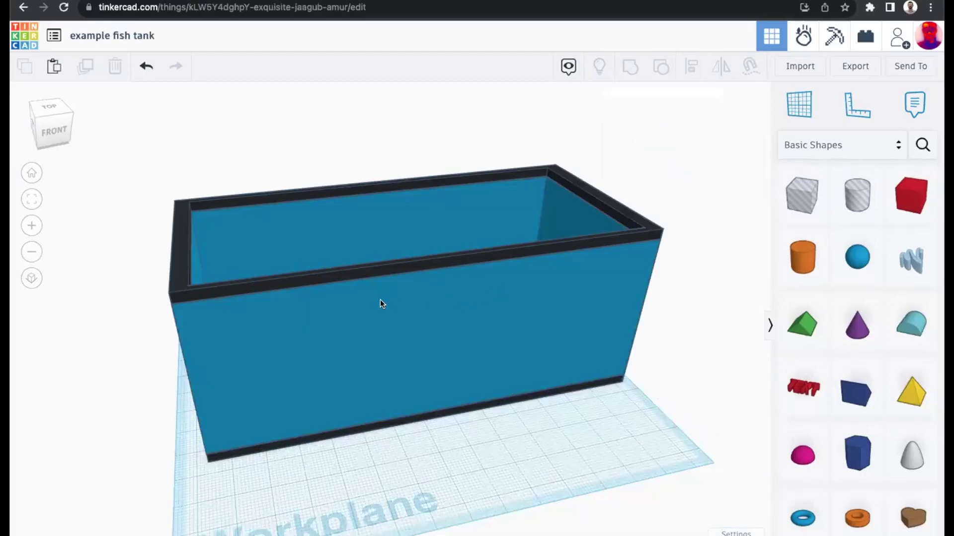
Step: In the example fish tank design, turn the tank's blue walls into a hole and back into a solid
{"action": "right_click_drag", "start_coordinate": [380, 304], "coordinate": [380, 330]}
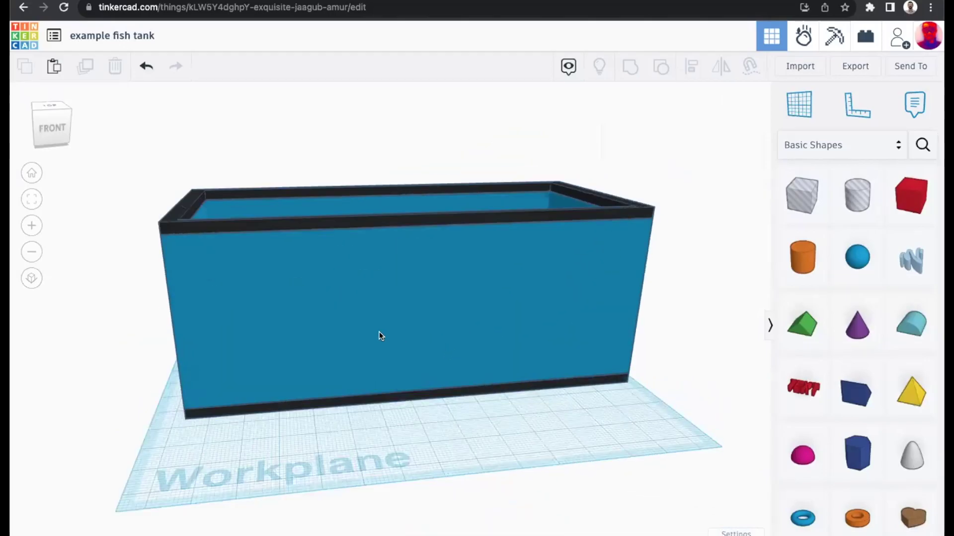
{"action": "right_click_drag", "start_coordinate": [488, 330], "coordinate": [325, 348]}
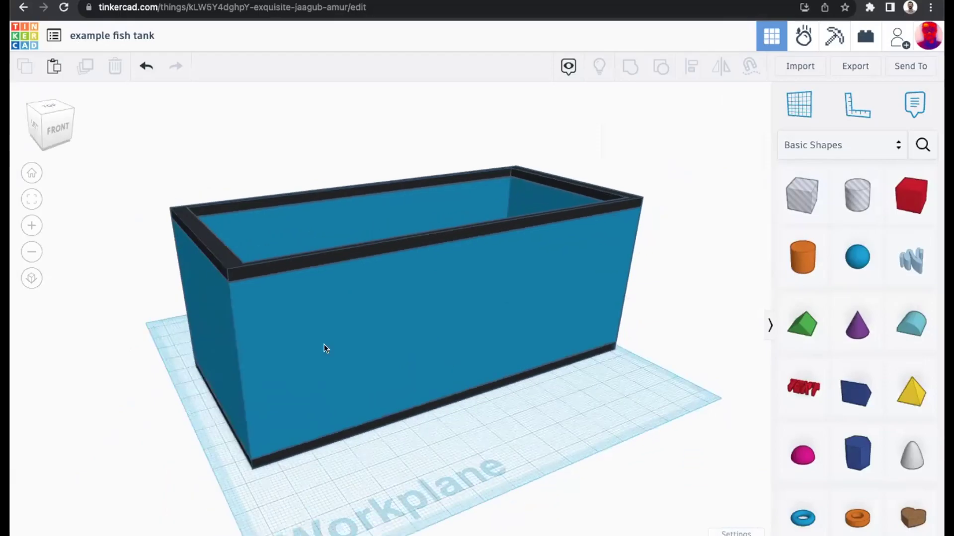
{"action": "left_click", "coordinate": [560, 197]}
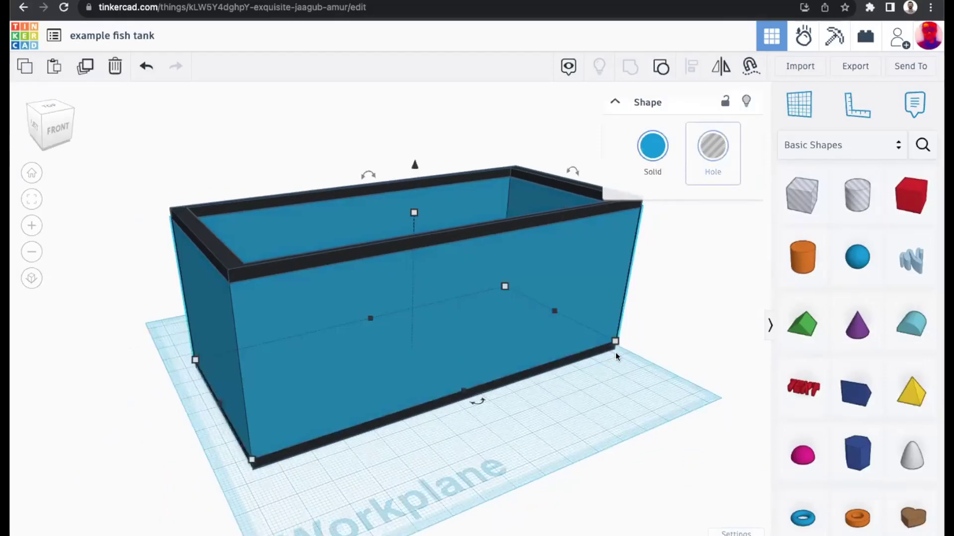
{"action": "key", "text": "h"}
{"action": "mouse_move", "coordinate": [695, 345]}
{"action": "right_mouse_down"}
{"action": "mouse_move", "coordinate": [660, 319]}
{"action": "mouse_move", "coordinate": [638, 337]}
{"action": "mouse_move", "coordinate": [557, 343]}
{"action": "mouse_move", "coordinate": [549, 368]}
{"action": "right_mouse_up"}
{"action": "key", "text": "f"}
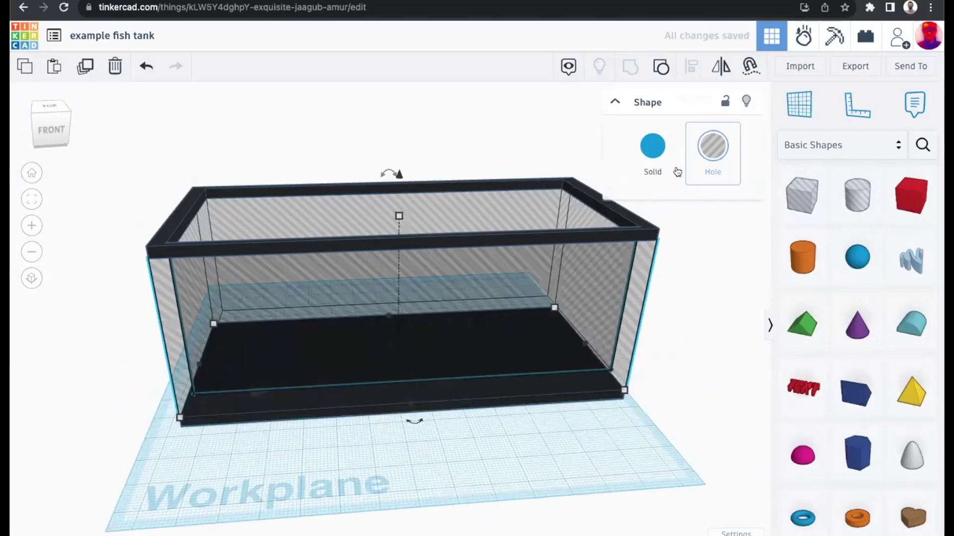
{"action": "key", "text": "s"}
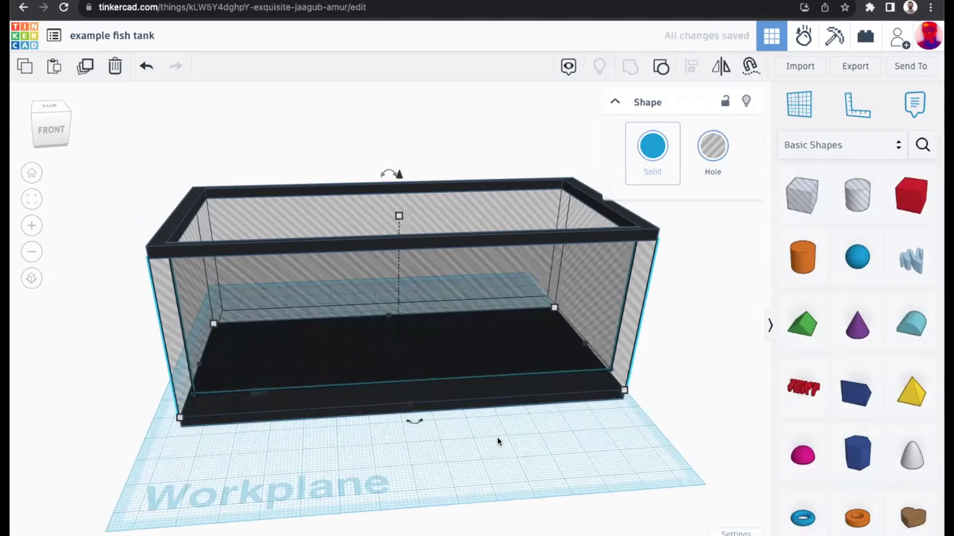
{"action": "right_click_drag", "start_coordinate": [454, 375], "coordinate": [459, 324]}
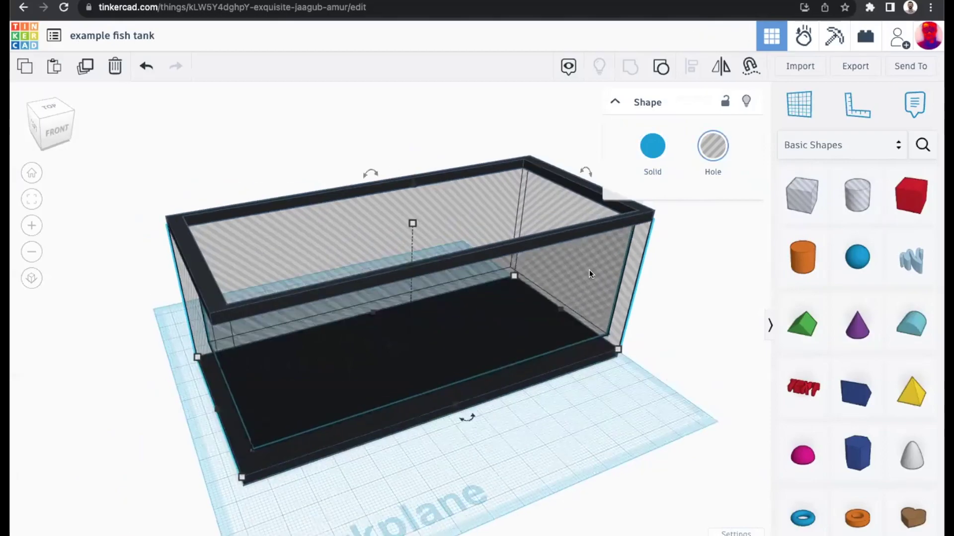
{"action": "left_click", "coordinate": [652, 146]}
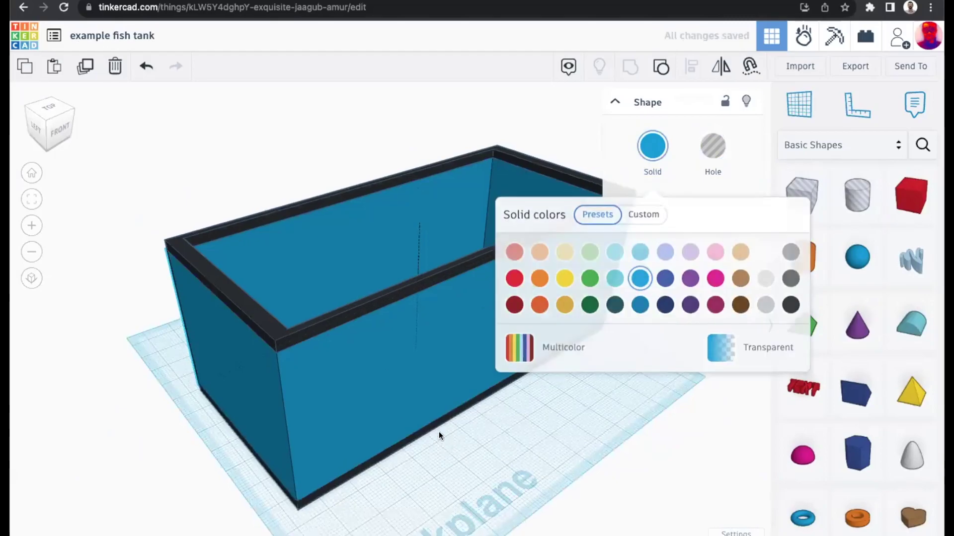
{"action": "left_click", "coordinate": [439, 432]}
Step: Colour the fish tank's walls with the pale cyan preset and make them transparent like glass
{"action": "left_click", "coordinate": [654, 177]}
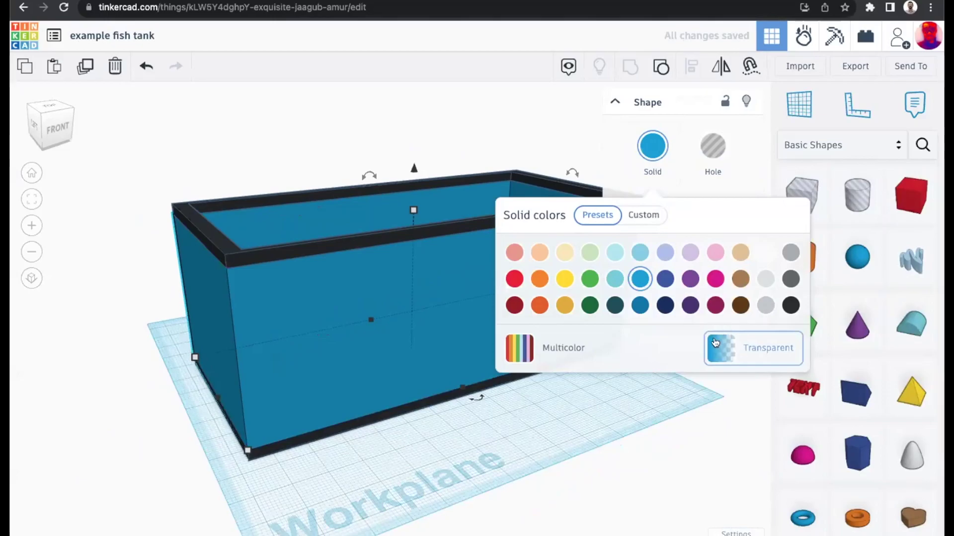
{"action": "left_click", "coordinate": [614, 252]}
{"action": "left_click", "coordinate": [743, 355]}
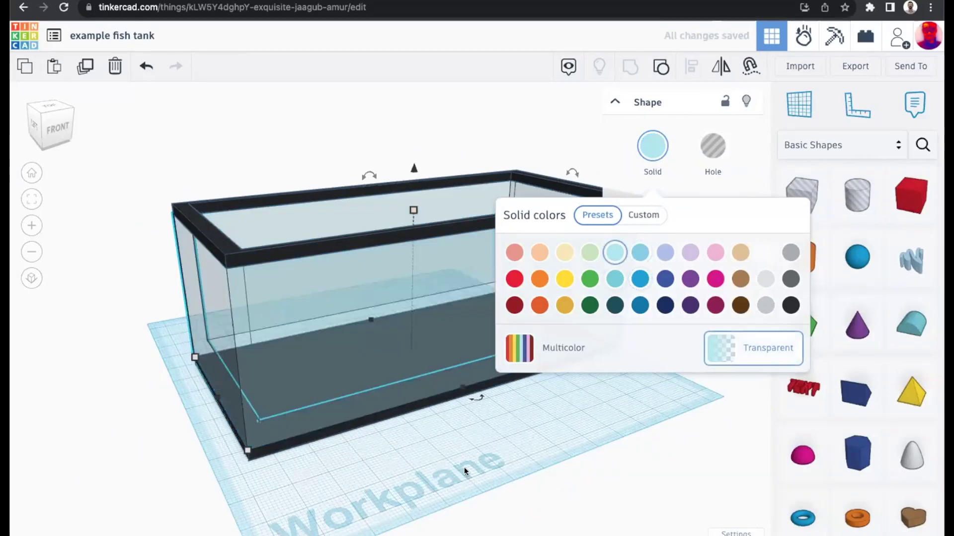
{"action": "right_click_drag", "start_coordinate": [501, 483], "coordinate": [416, 382]}
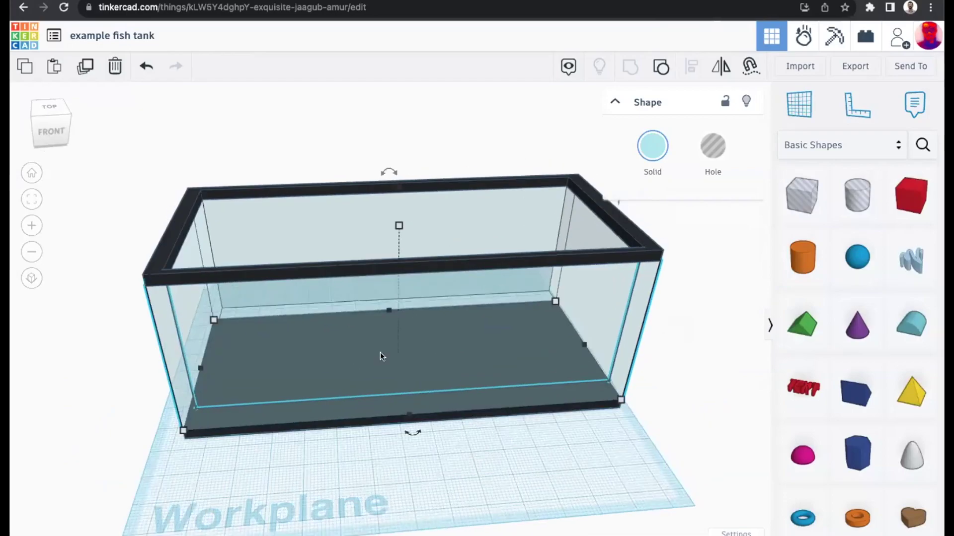
{"action": "right_click_drag", "start_coordinate": [477, 373], "coordinate": [519, 450]}
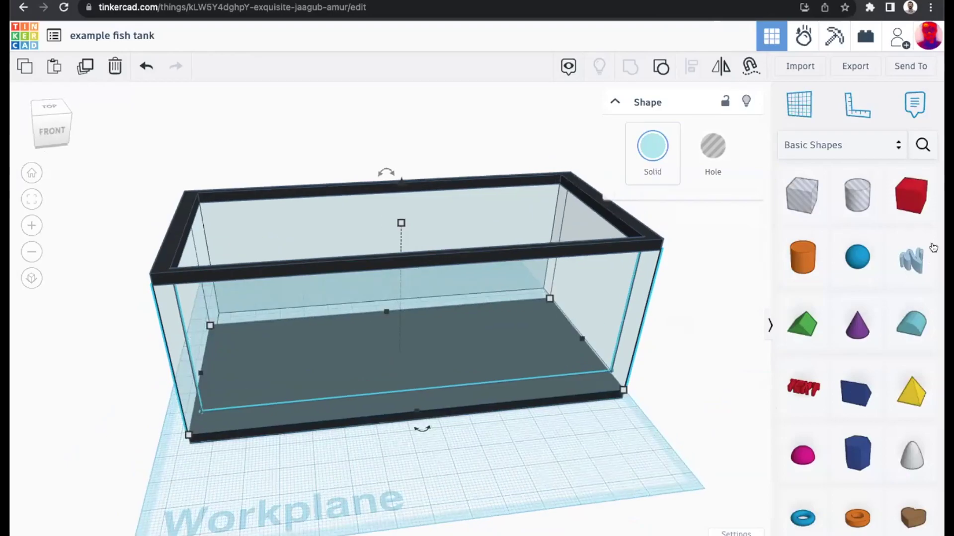
Step: Place a box inside the tank as water and stretch it to fill the interior to just below the rim
{"action": "left_click_drag", "start_coordinate": [892, 201], "coordinate": [240, 342]}
{"action": "mouse_move", "coordinate": [244, 349]}
{"action": "right_mouse_down"}
{"action": "mouse_move", "coordinate": [243, 342]}
{"action": "mouse_move", "coordinate": [255, 345]}
{"action": "right_mouse_up"}
{"action": "left_click_drag", "start_coordinate": [271, 363], "coordinate": [470, 402]}
{"action": "left_click_drag", "start_coordinate": [556, 422], "coordinate": [581, 422]}
{"action": "right_click_drag", "start_coordinate": [535, 323], "coordinate": [499, 290]}
{"action": "left_click_drag", "start_coordinate": [395, 320], "coordinate": [396, 243]}
{"action": "right_click_drag", "start_coordinate": [462, 280], "coordinate": [551, 293]}
Step: Colour the water box with the dark navy blue preset and make it transparent
{"action": "left_click", "coordinate": [657, 157]}
{"action": "left_click", "coordinate": [664, 304]}
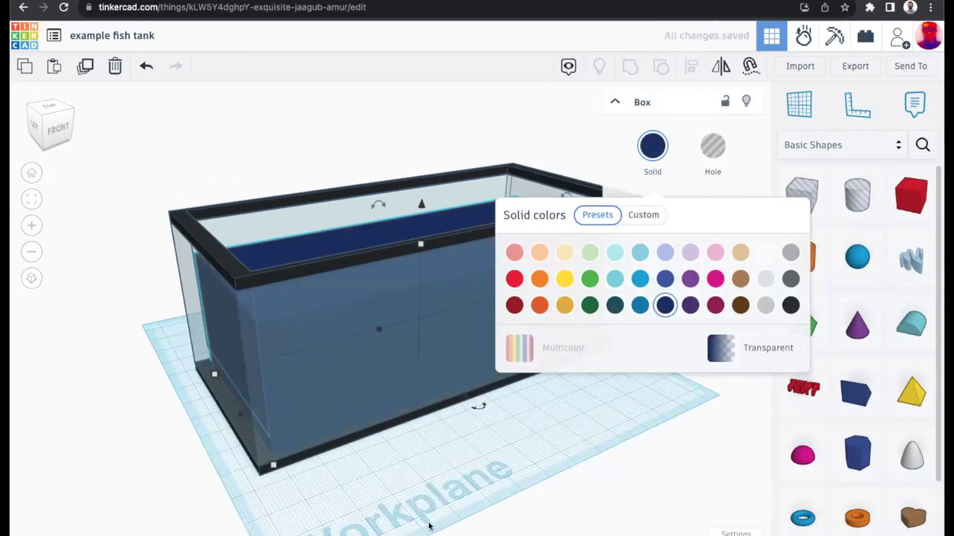
{"action": "right_click_drag", "start_coordinate": [426, 522], "coordinate": [616, 367]}
{"action": "left_click", "coordinate": [652, 149]}
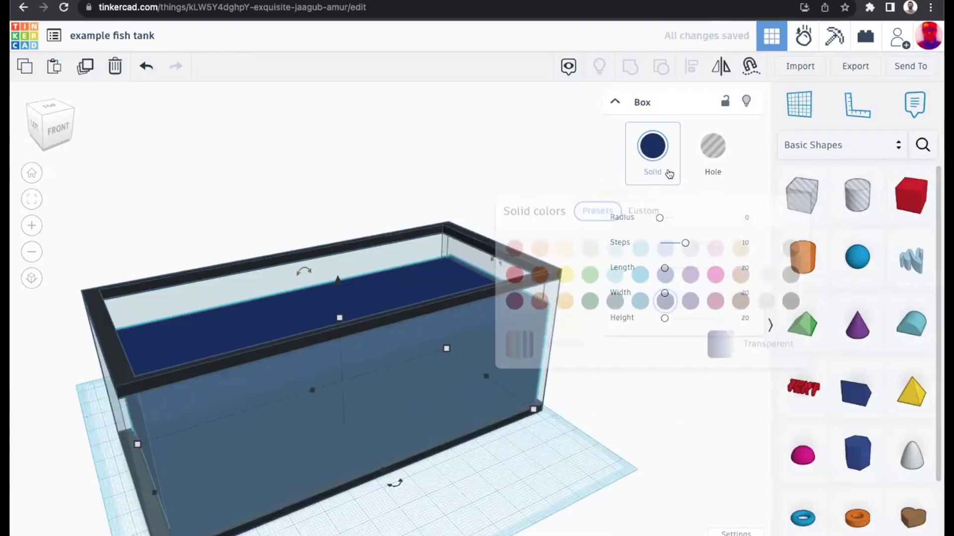
{"action": "left_click", "coordinate": [753, 347]}
{"action": "right_click_drag", "start_coordinate": [478, 482], "coordinate": [428, 440]}
{"action": "left_click", "coordinate": [458, 462]}
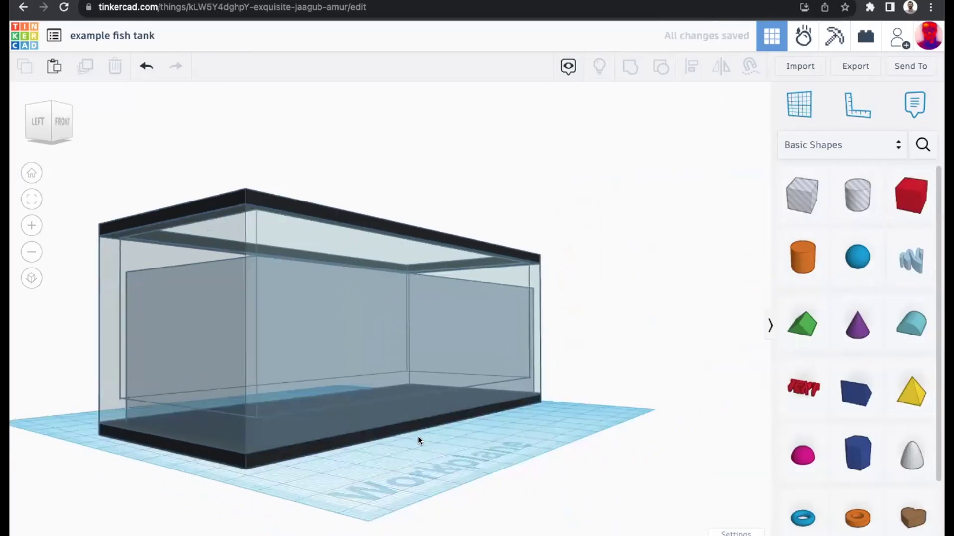
{"action": "right_click_drag", "start_coordinate": [358, 454], "coordinate": [264, 315]}
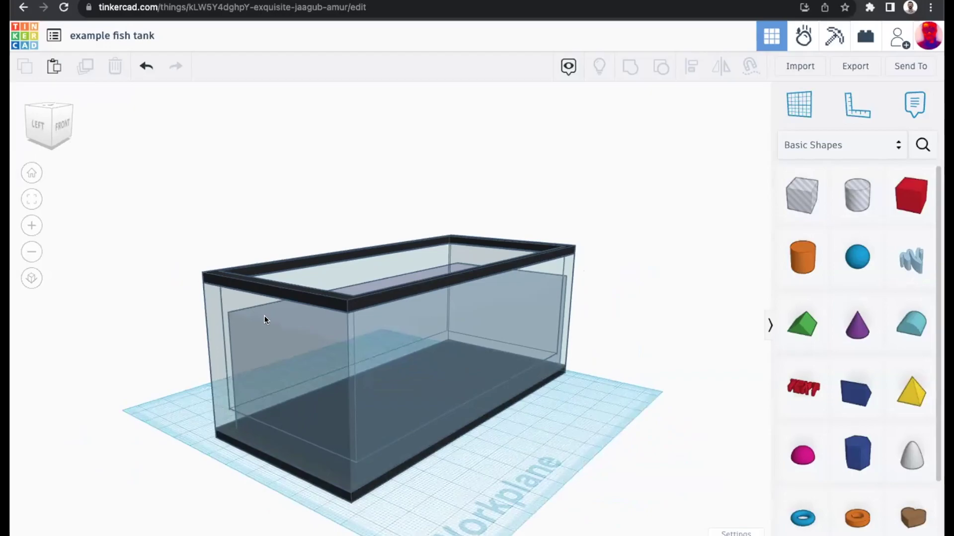
{"action": "right_click_drag", "start_coordinate": [436, 363], "coordinate": [335, 393]}
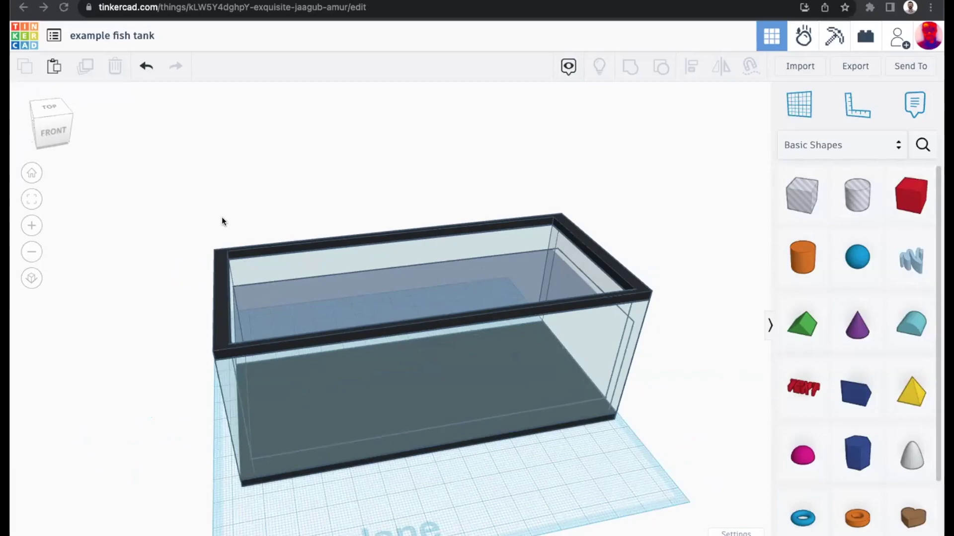
{"action": "right_click_drag", "start_coordinate": [283, 237], "coordinate": [122, 145]}
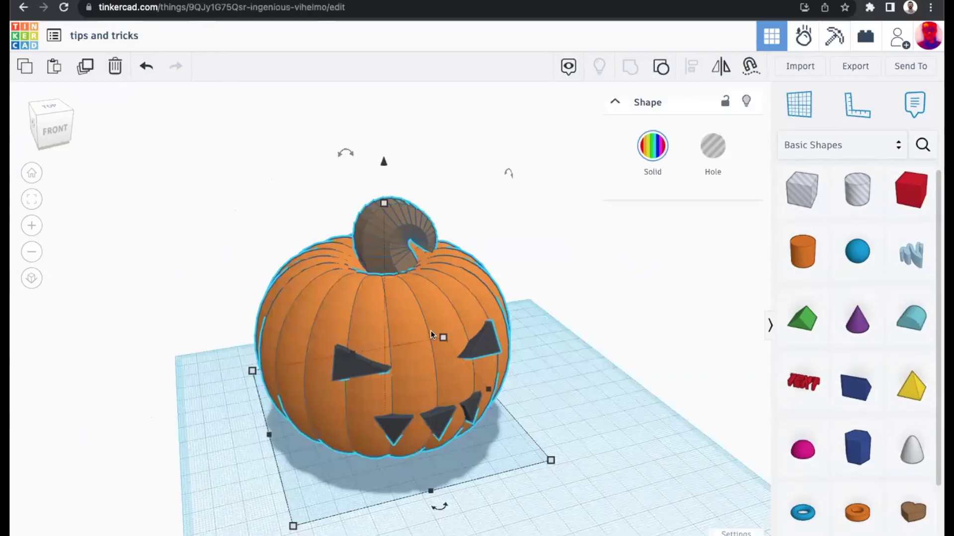
{"action": "right_click_drag", "start_coordinate": [431, 330], "coordinate": [475, 261]}
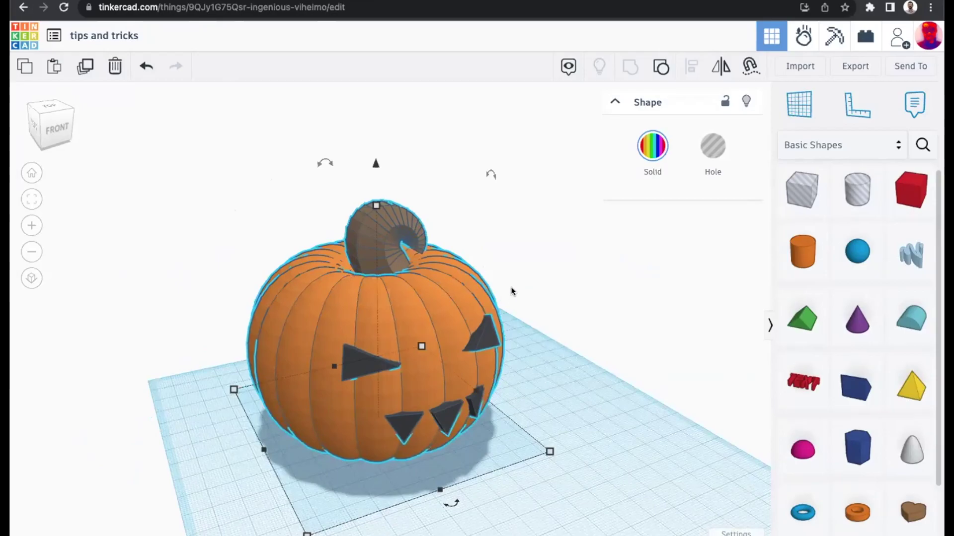
{"action": "right_click_drag", "start_coordinate": [597, 323], "coordinate": [444, 267]}
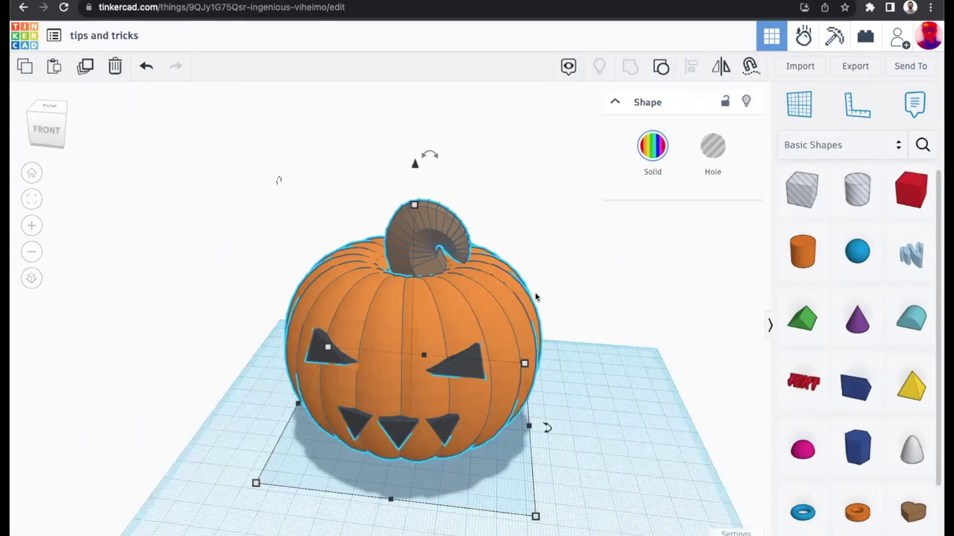
{"action": "right_click_drag", "start_coordinate": [574, 319], "coordinate": [460, 308]}
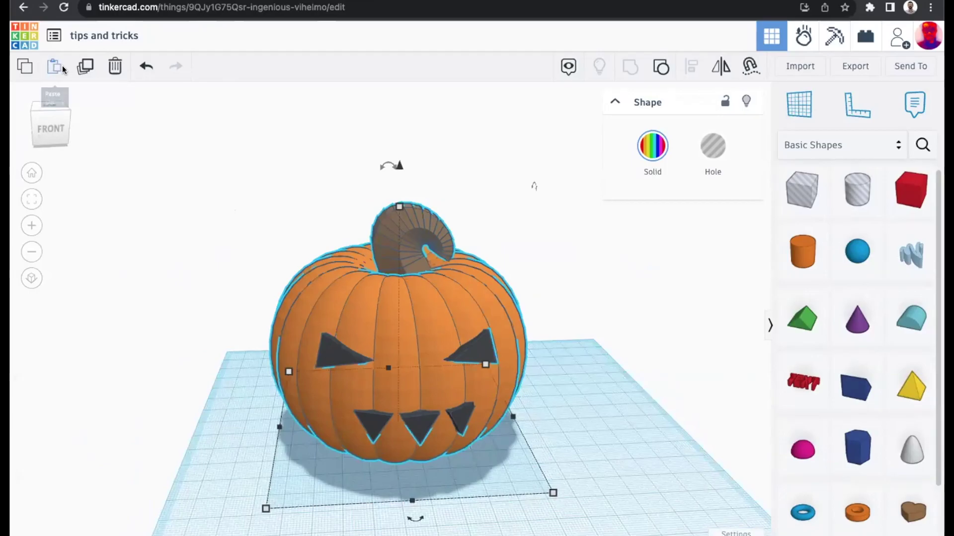
Step: Copy the grouped pumpkin from the tips and tricks design and paste it into the example fish tank design
{"action": "left_click", "coordinate": [25, 66]}
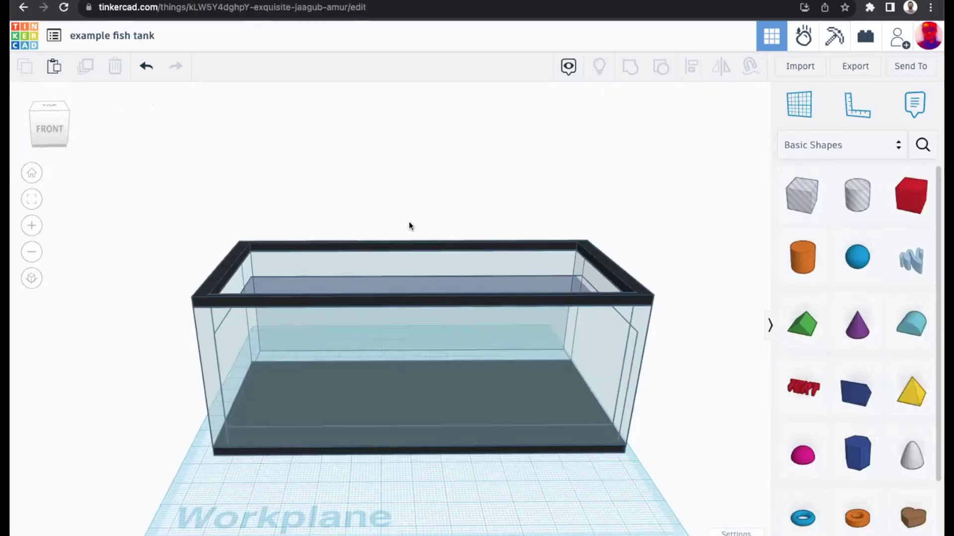
{"action": "right_click_drag", "start_coordinate": [409, 226], "coordinate": [470, 270]}
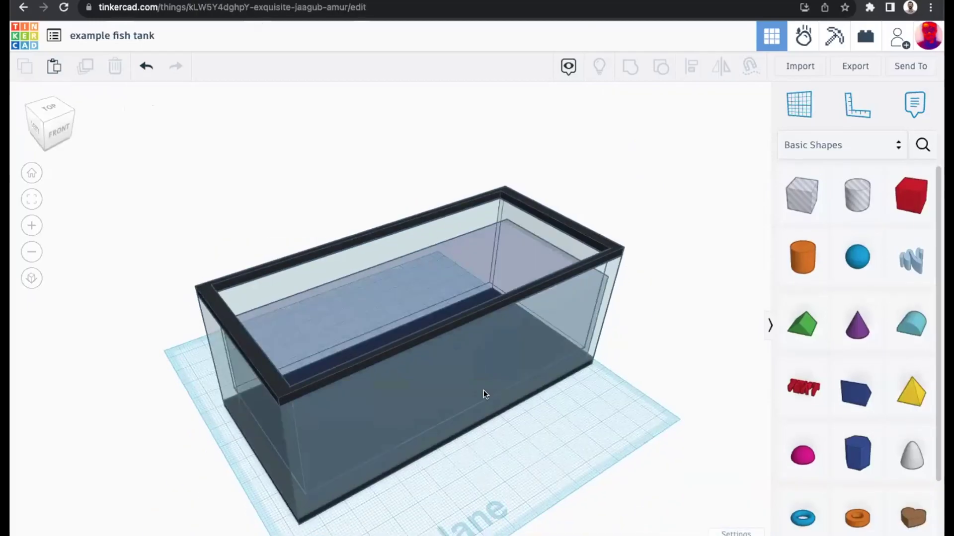
{"action": "key", "text": "ctrl+v"}
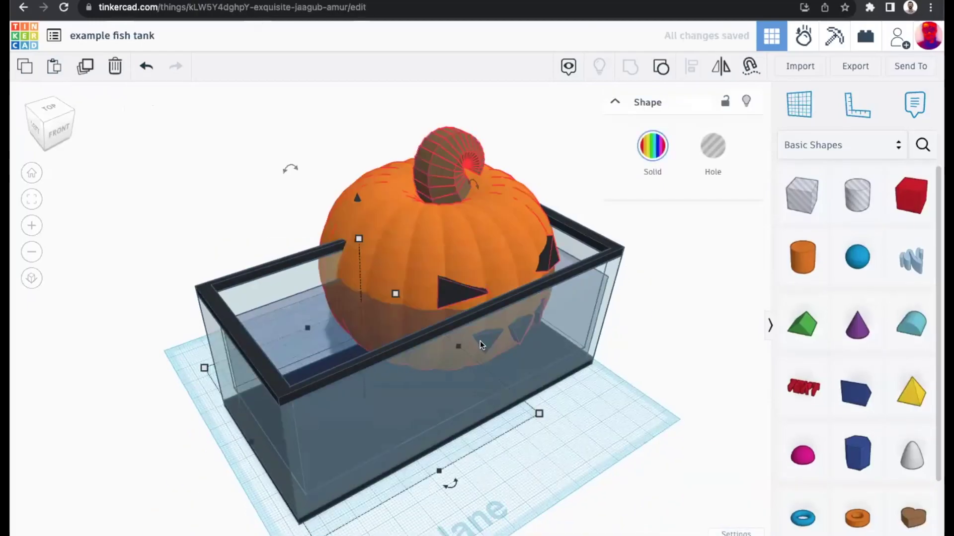
{"action": "right_click_drag", "start_coordinate": [510, 246], "coordinate": [470, 249]}
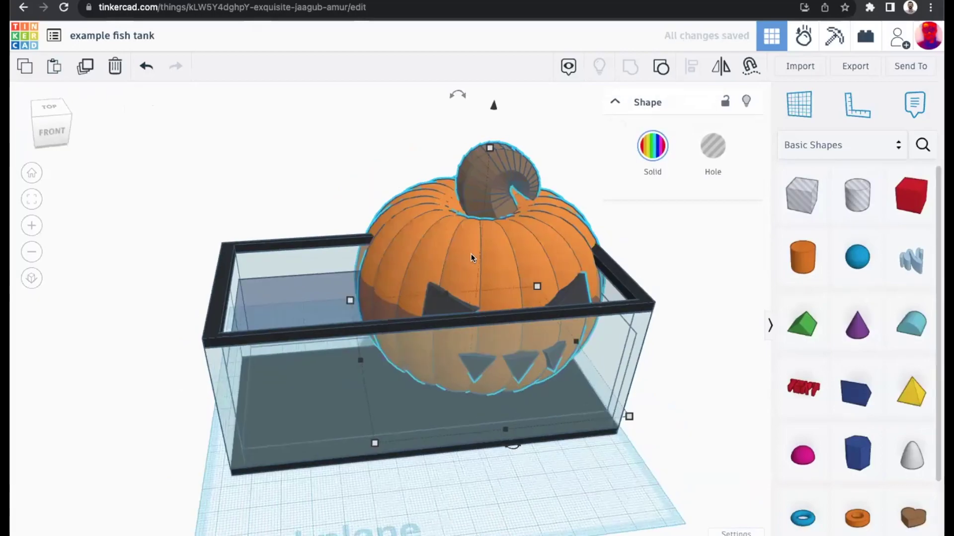
Step: Scale the pasted pumpkin down proportionally and position it to fit inside the fish tank
{"action": "left_click_drag", "start_coordinate": [469, 278], "coordinate": [458, 309]}
{"action": "left_click_drag", "start_coordinate": [470, 188], "coordinate": [484, 264], "text": "shift"}
{"action": "right_click_drag", "start_coordinate": [484, 264], "coordinate": [458, 237]}
{"action": "left_click_drag", "start_coordinate": [461, 238], "coordinate": [462, 228]}
{"action": "right_click_drag", "start_coordinate": [475, 264], "coordinate": [459, 282]}
Step: Duplicate the small pumpkin and place the copy beside the first one inside the tank
{"action": "left_click_drag", "start_coordinate": [459, 283], "coordinate": [306, 305]}
{"action": "right_click_drag", "start_coordinate": [429, 285], "coordinate": [338, 286]}
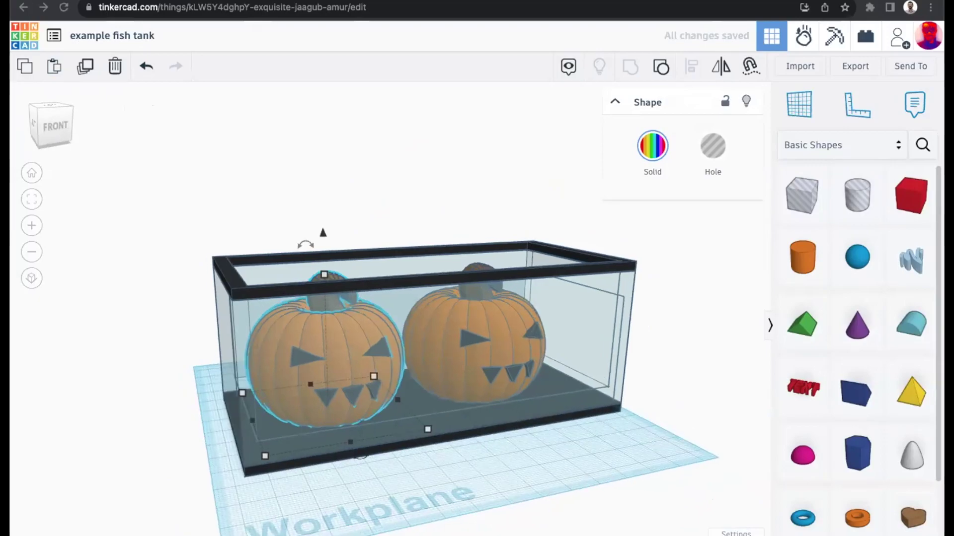
{"action": "right_click_drag", "start_coordinate": [315, 326], "coordinate": [353, 194]}
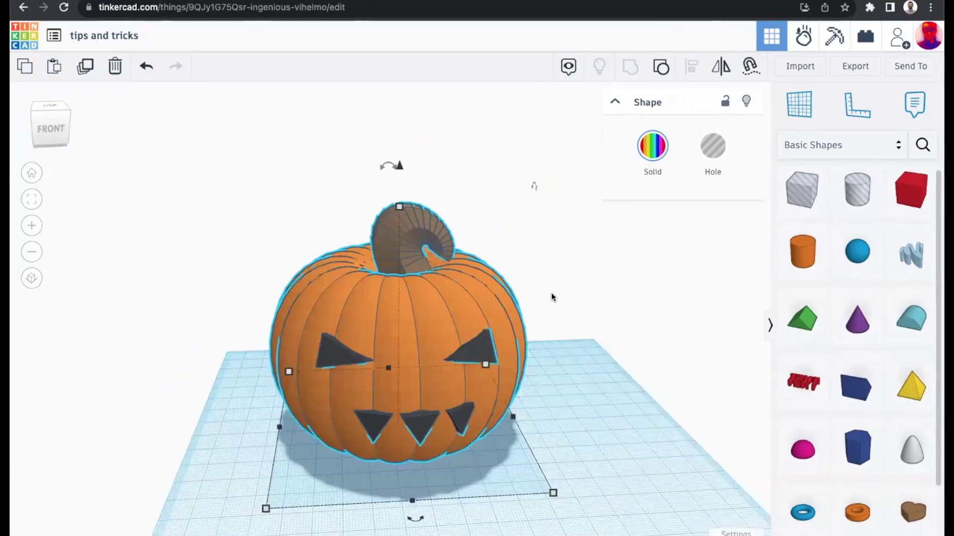
Step: Return to the tips and tricks design and start creating a reusable shape in Your Creations from the selected pumpkin
{"action": "right_click_drag", "start_coordinate": [552, 293], "coordinate": [419, 330]}
{"action": "left_click", "coordinate": [638, 343]}
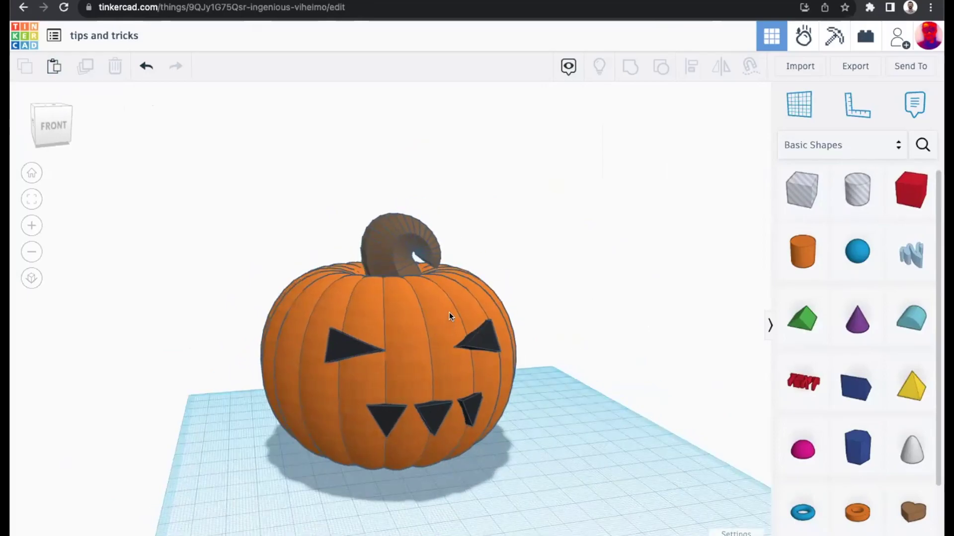
{"action": "right_click_drag", "start_coordinate": [509, 284], "coordinate": [366, 283]}
{"action": "left_click", "coordinate": [444, 252]}
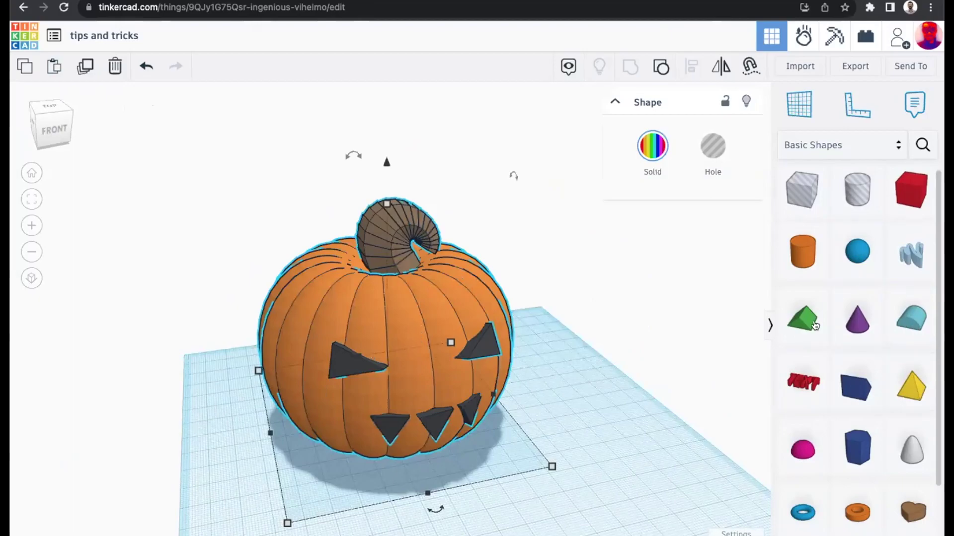
{"action": "scroll", "coordinate": [824, 298], "scroll_direction": "down", "scroll_amount": 1}
{"action": "left_click", "coordinate": [842, 145]}
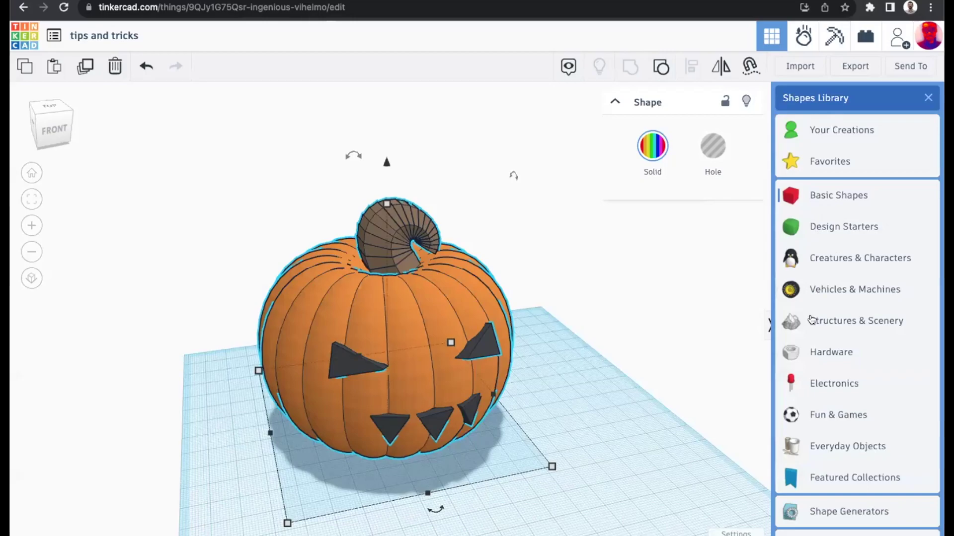
{"action": "scroll", "coordinate": [811, 319], "scroll_direction": "down", "scroll_amount": 1}
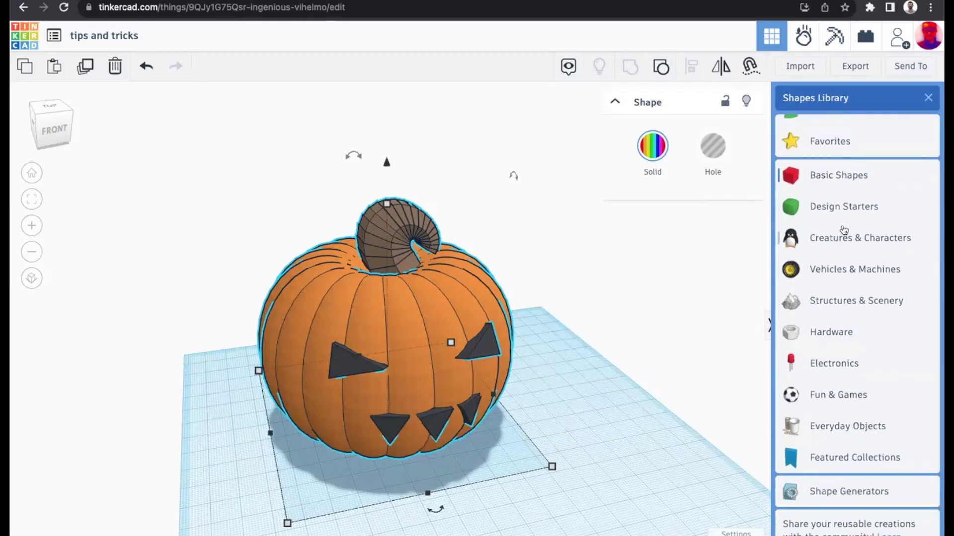
{"action": "scroll", "coordinate": [839, 231], "scroll_direction": "up", "scroll_amount": 1}
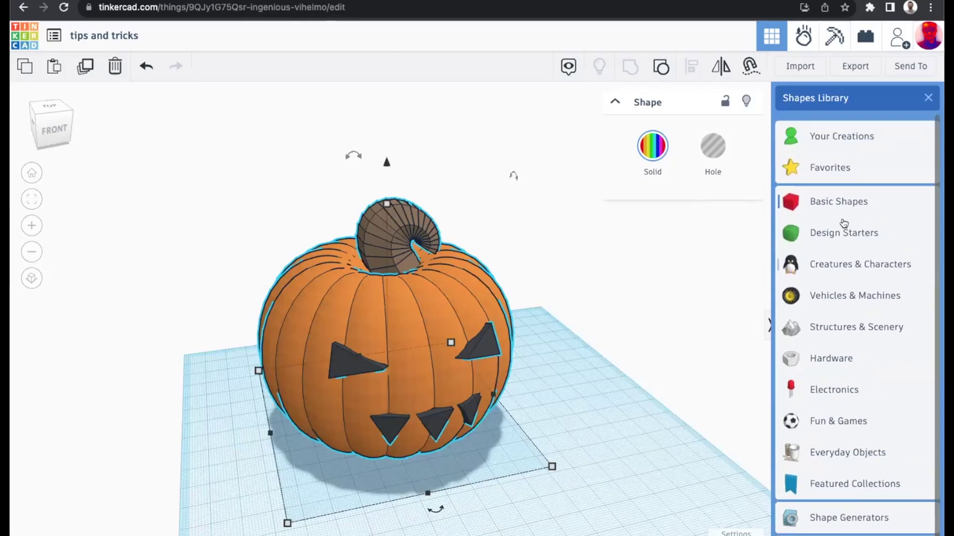
{"action": "left_click", "coordinate": [826, 131]}
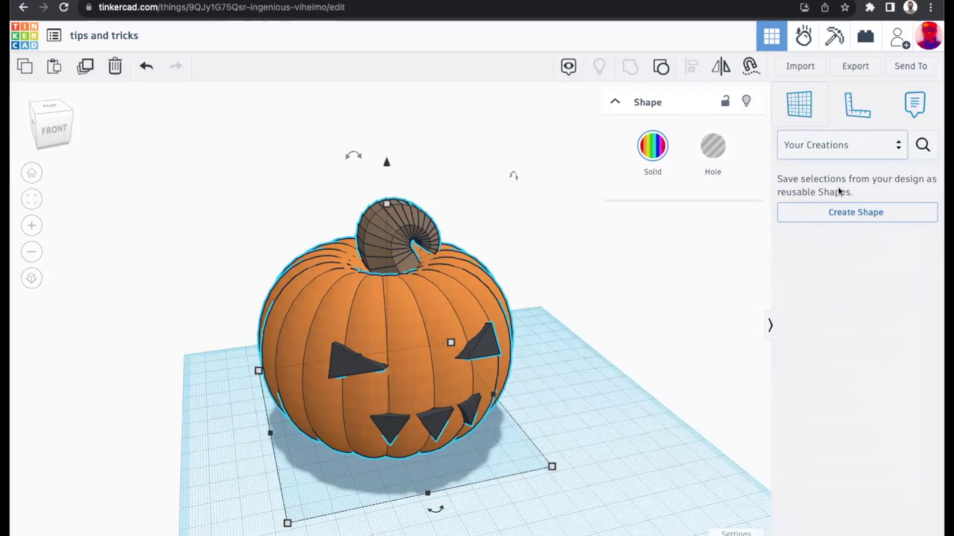
{"action": "left_click", "coordinate": [841, 219]}
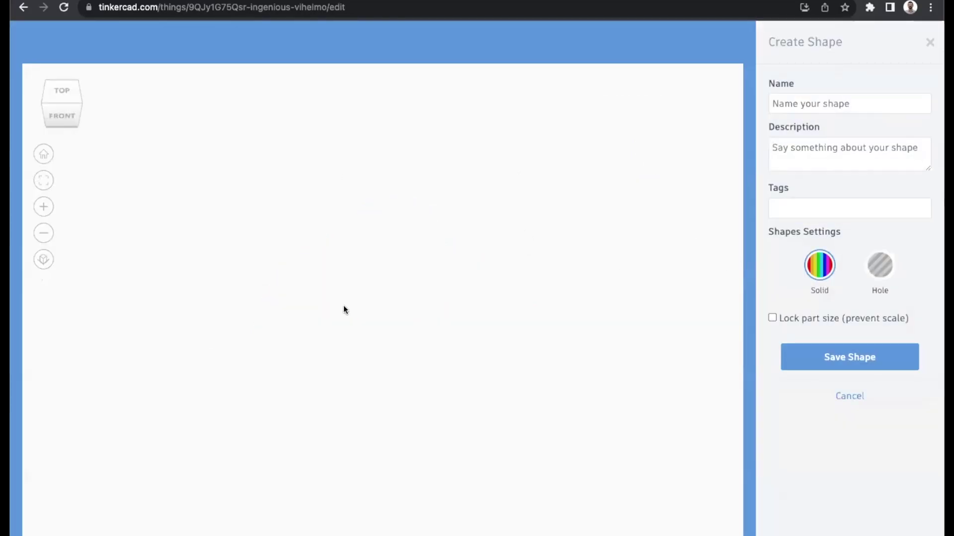
Step: Name the reusable shape jack-o-lantern and save it with tags and description left empty
{"action": "left_click", "coordinate": [836, 105]}
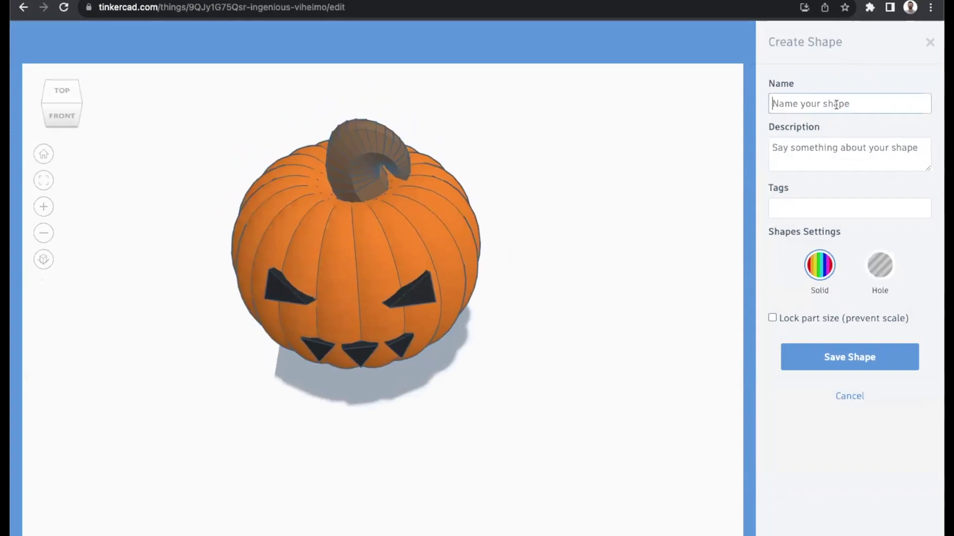
{"action": "type", "text": "jack"}
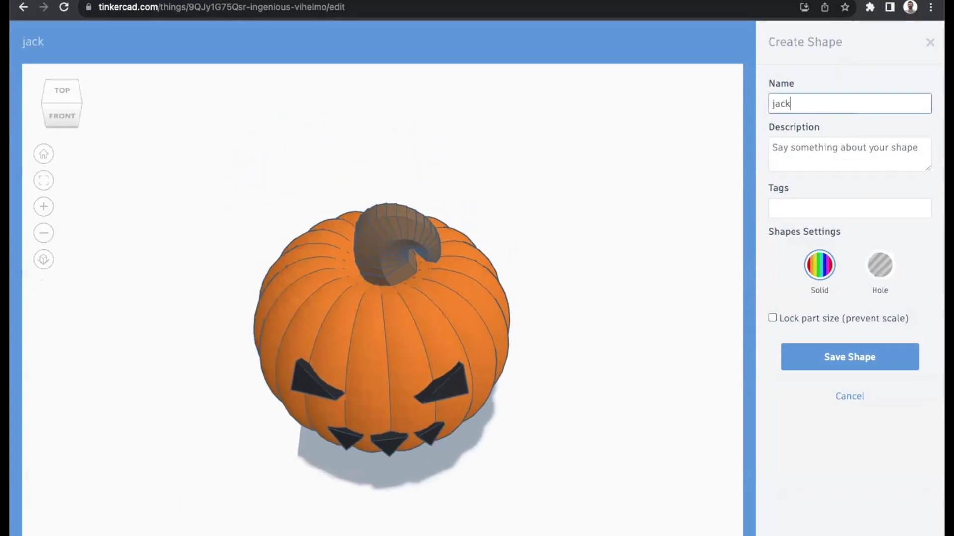
{"action": "type", "text": "-o-lantern"}
{"action": "left_click", "coordinate": [862, 143]}
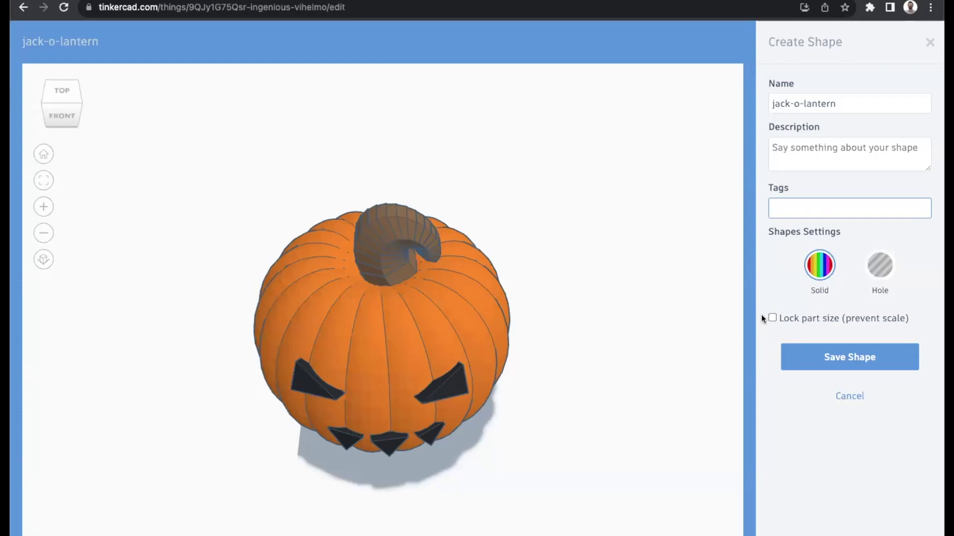
{"action": "left_click", "coordinate": [828, 358]}
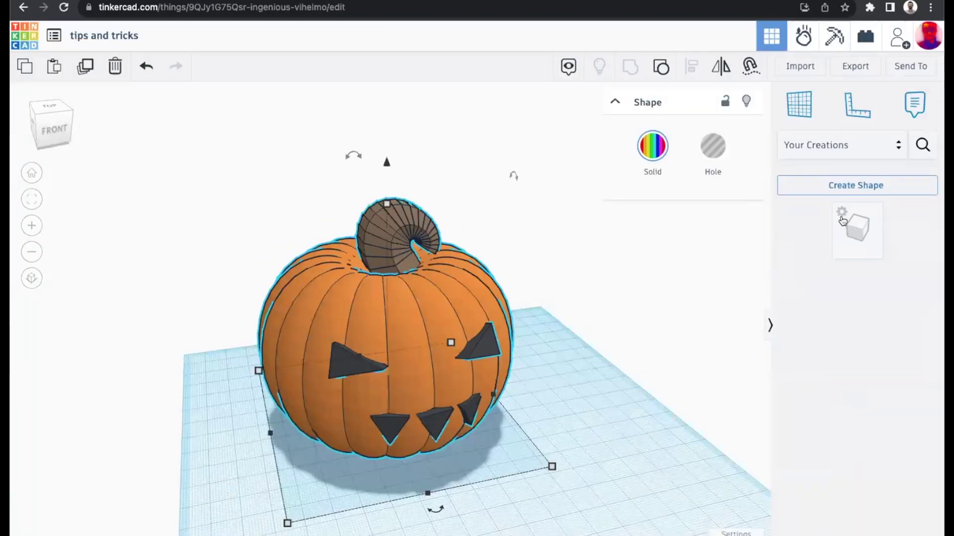
{"action": "mouse_move", "coordinate": [843, 215]}
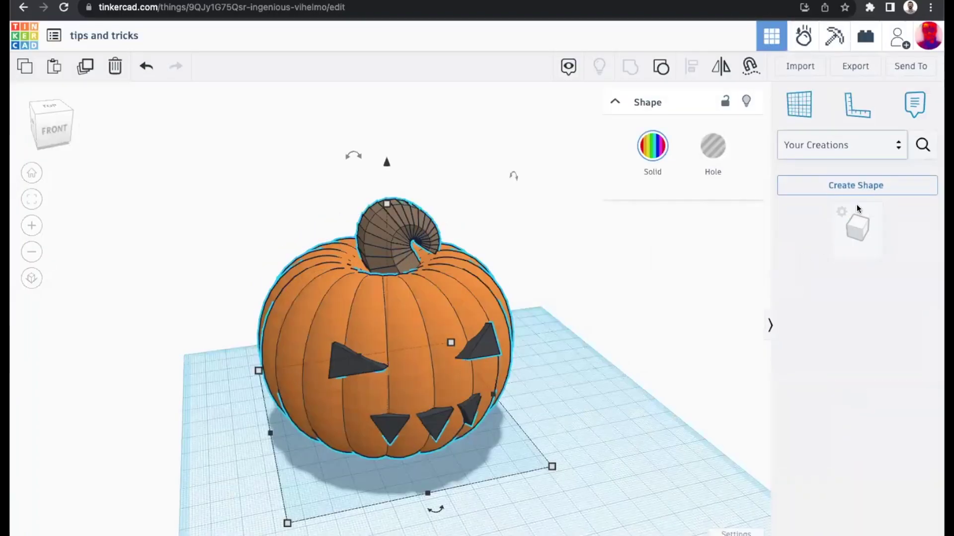
Step: Browse the Creatures & Characters collection in the shapes library, including its Faces category
{"action": "left_click", "coordinate": [838, 145]}
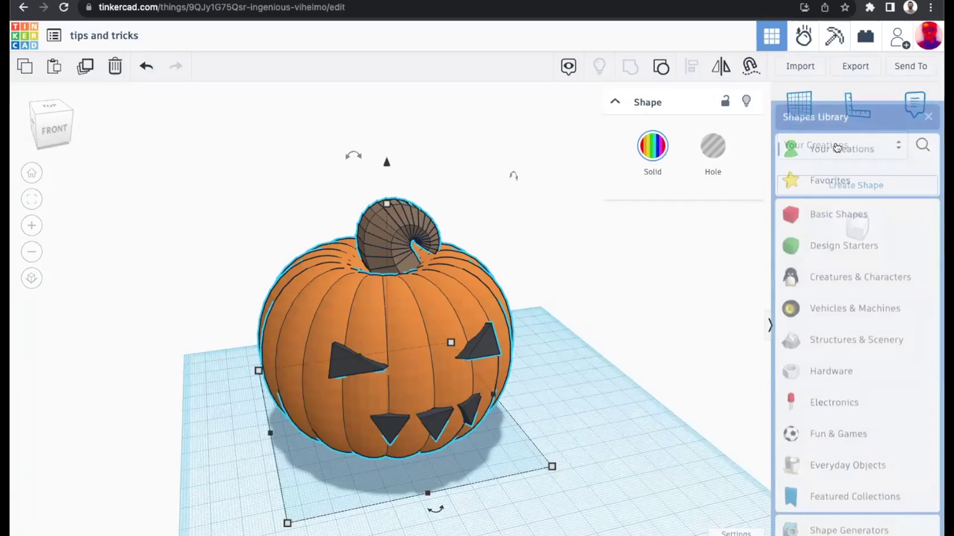
{"action": "scroll", "coordinate": [825, 281], "scroll_direction": "down", "scroll_amount": 1}
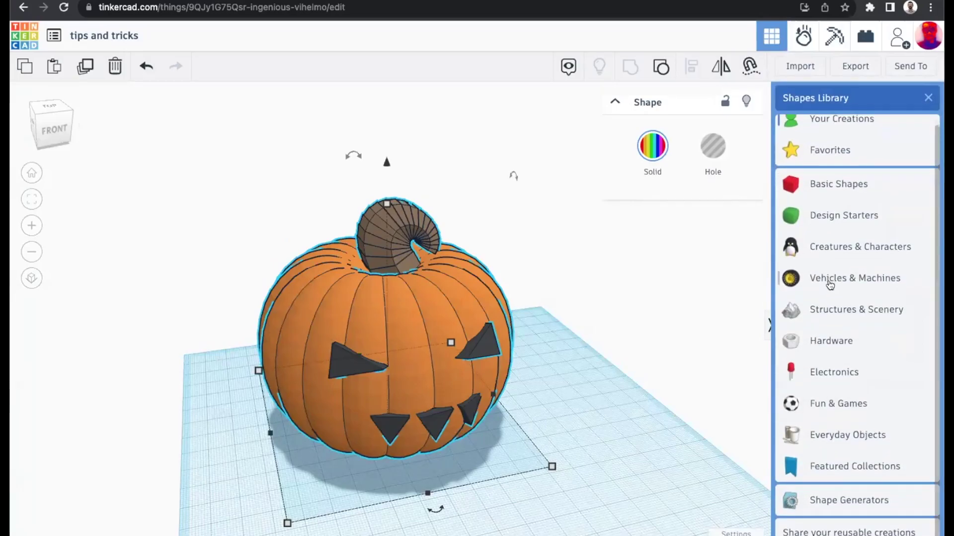
{"action": "left_click", "coordinate": [822, 248]}
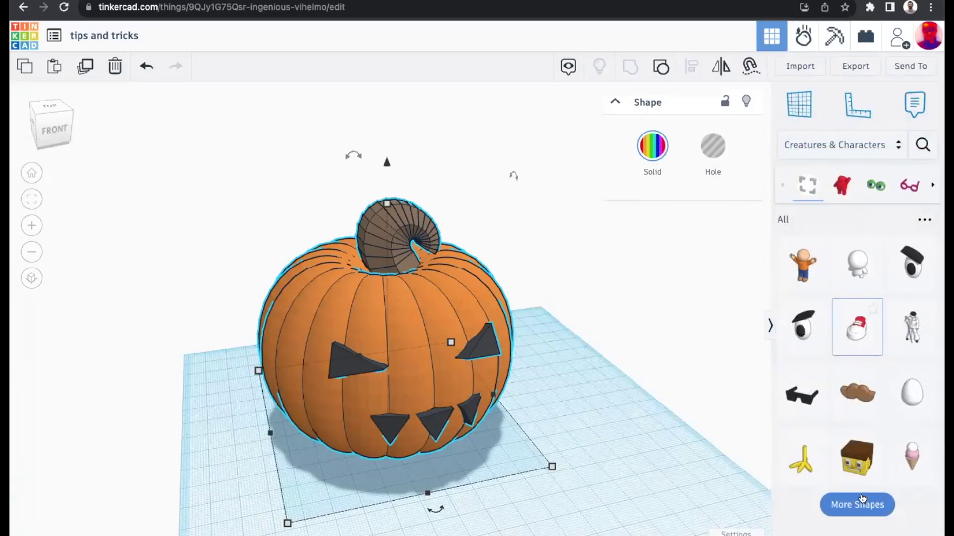
{"action": "scroll", "coordinate": [865, 368], "scroll_direction": "down", "scroll_amount": 5}
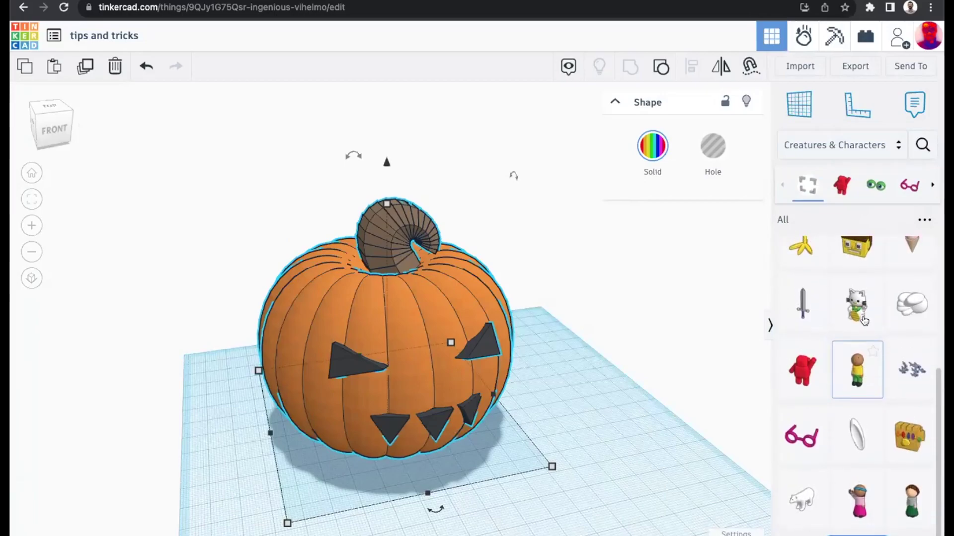
{"action": "scroll", "coordinate": [845, 433], "scroll_direction": "down", "scroll_amount": 4}
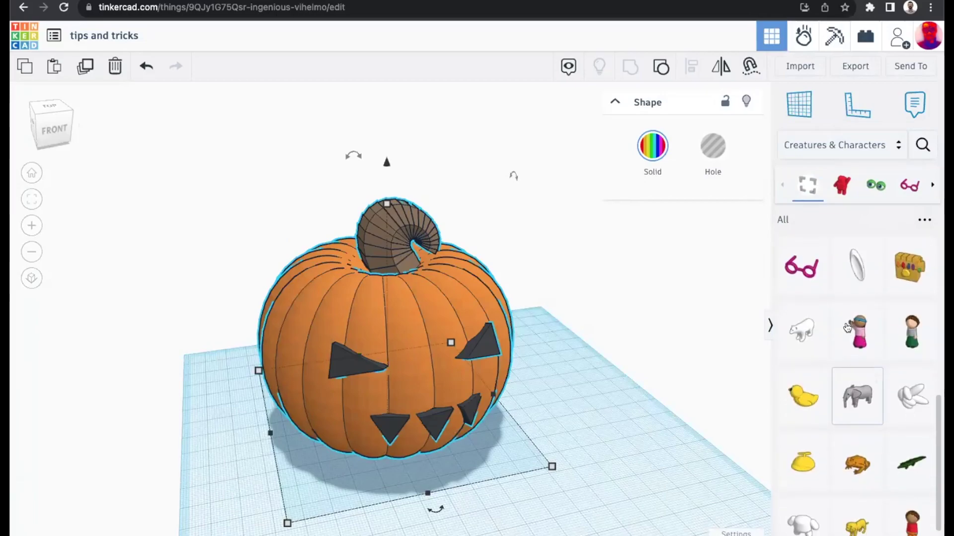
{"action": "scroll", "coordinate": [884, 187], "scroll_direction": "right", "scroll_amount": 3}
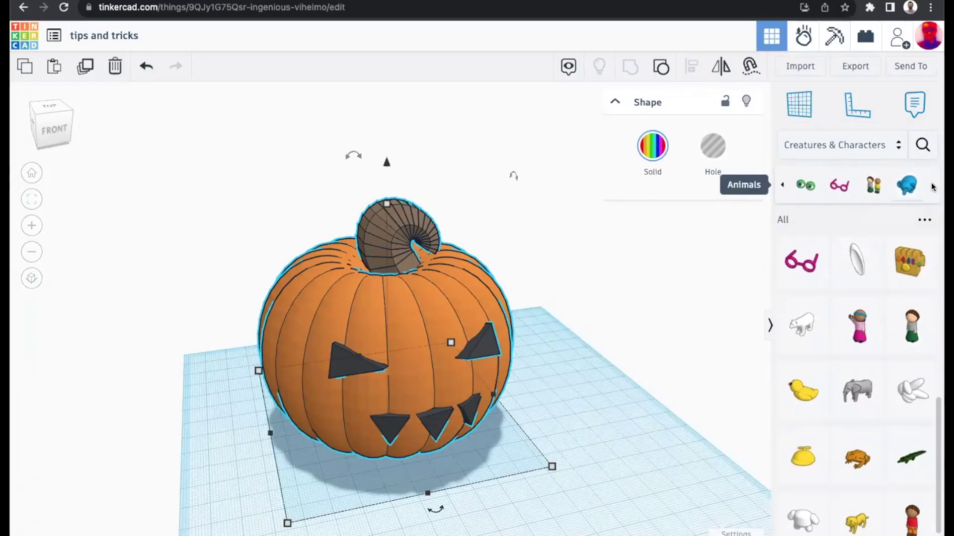
{"action": "left_click", "coordinate": [803, 189]}
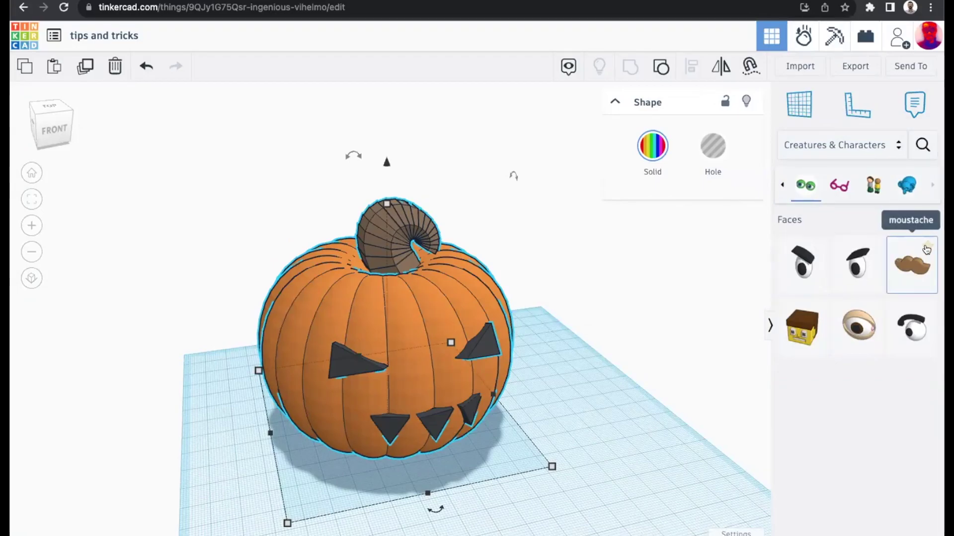
{"action": "left_click", "coordinate": [779, 193]}
{"action": "left_click", "coordinate": [840, 145]}
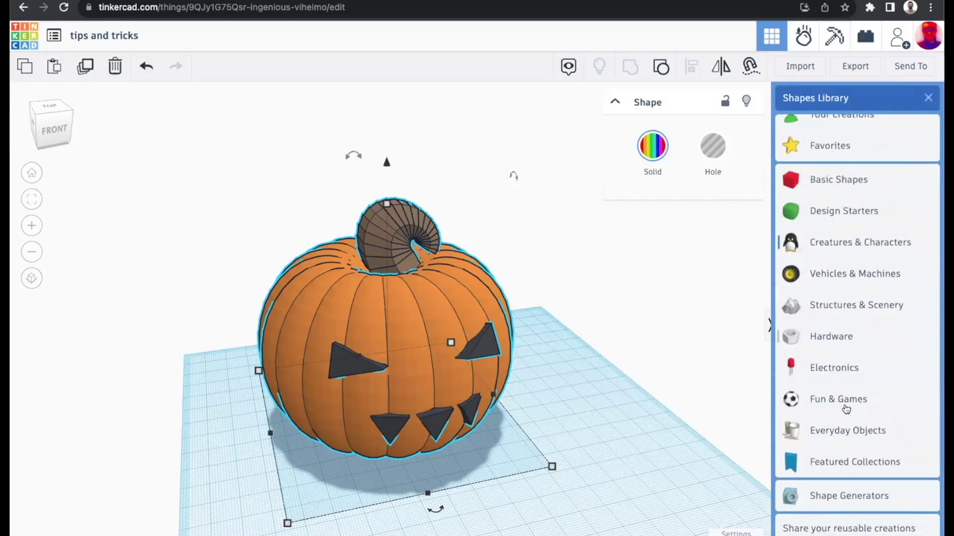
{"action": "left_click", "coordinate": [844, 248]}
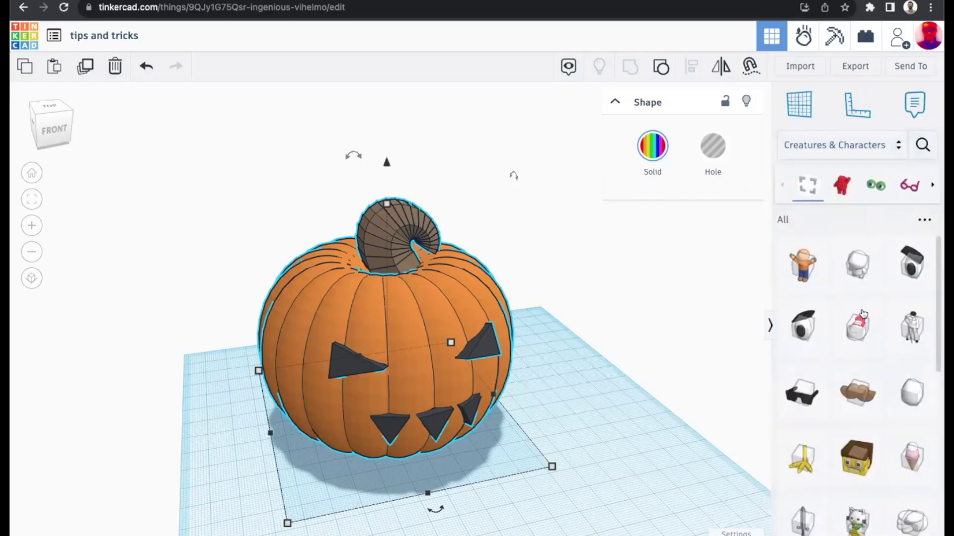
{"action": "scroll", "coordinate": [864, 370], "scroll_direction": "down", "scroll_amount": 8}
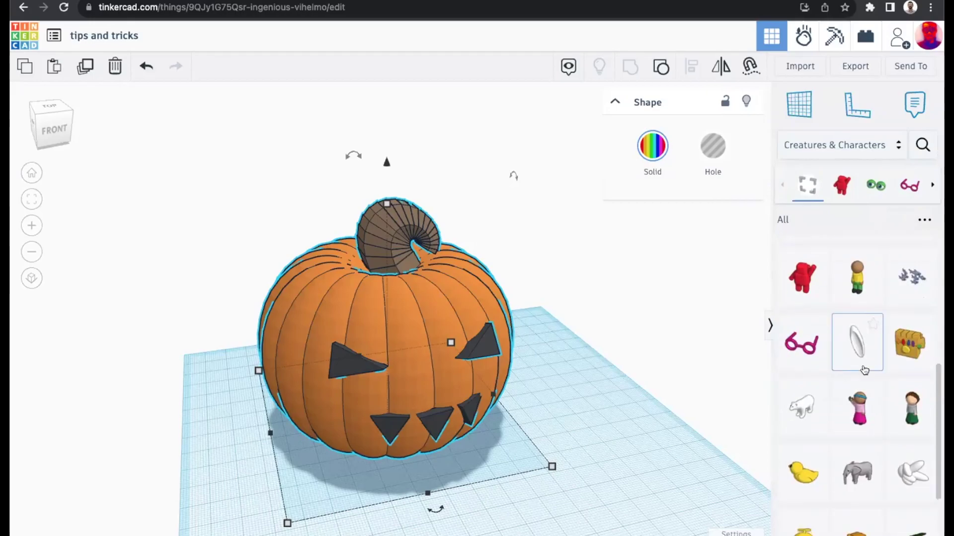
{"action": "scroll", "coordinate": [867, 394], "scroll_direction": "down", "scroll_amount": 2}
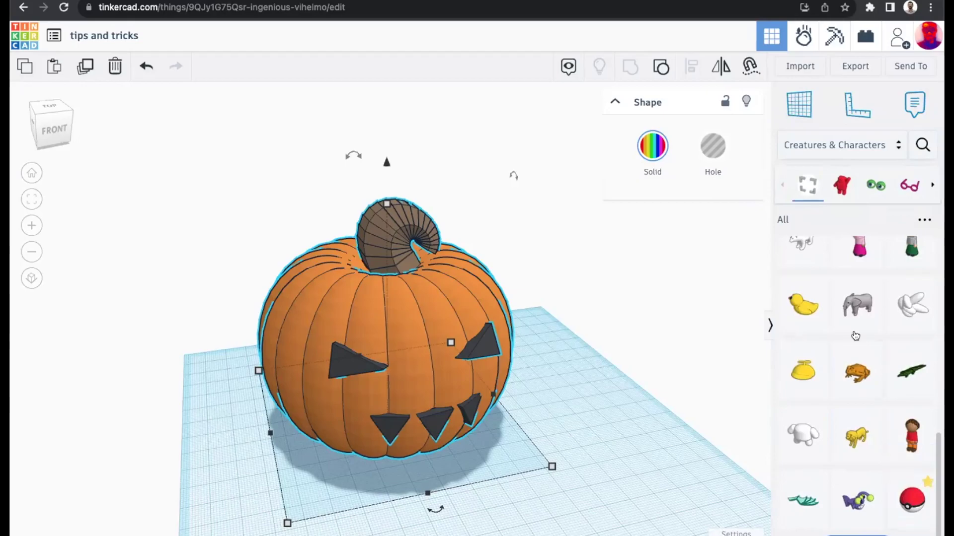
Step: Look at the Favorites collection and the community shape search, and close the search again
{"action": "left_click", "coordinate": [845, 145]}
{"action": "left_click", "coordinate": [817, 144]}
{"action": "left_click", "coordinate": [936, 171]}
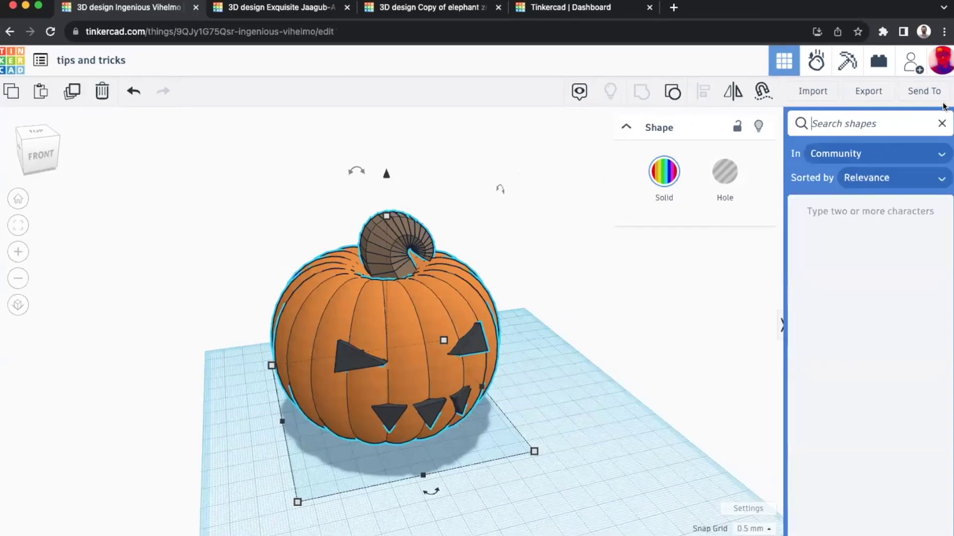
{"action": "left_click", "coordinate": [940, 125]}
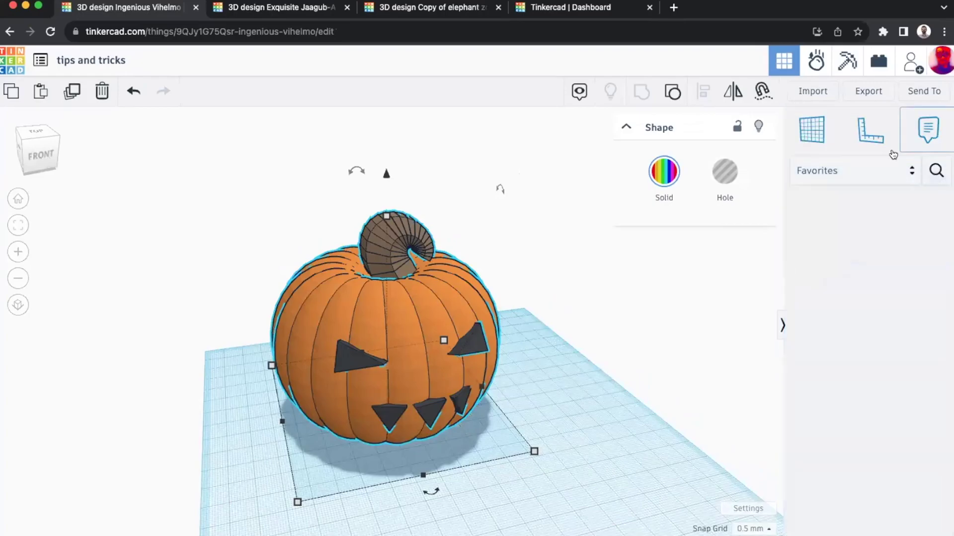
Step: Show the Your Creations collection and delete the original pumpkin from the workplane
{"action": "left_click", "coordinate": [854, 179]}
{"action": "left_click", "coordinate": [847, 155]}
{"action": "middle_click_drag", "start_coordinate": [687, 342], "coordinate": [626, 297]}
{"action": "middle_click_drag", "start_coordinate": [392, 298], "coordinate": [374, 287]}
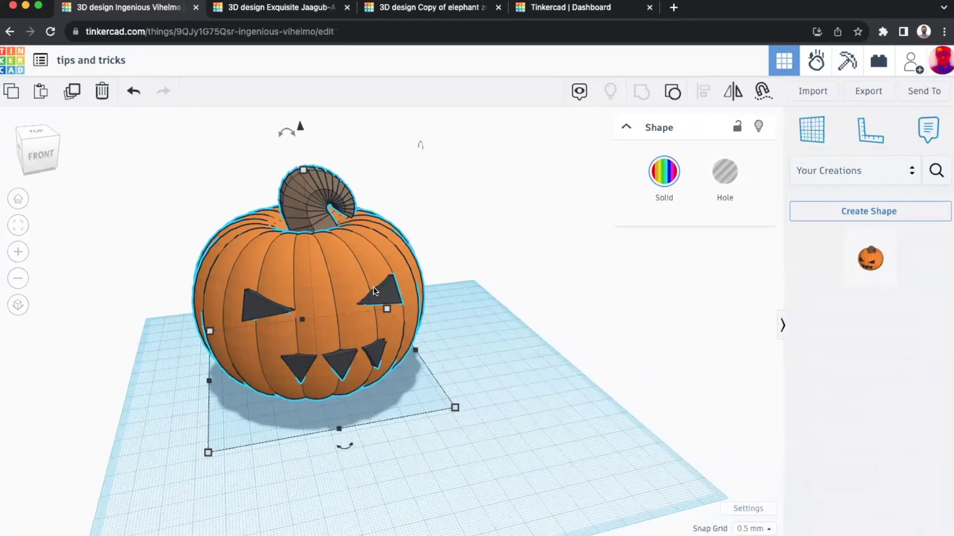
{"action": "key", "text": "Delete"}
Step: Place the saved jack-o-lantern shape on the workplane and scale it proportionally to a height of about 73 mm
{"action": "right_click_drag", "start_coordinate": [502, 349], "coordinate": [492, 412]}
{"action": "left_click_drag", "start_coordinate": [867, 261], "coordinate": [338, 329]}
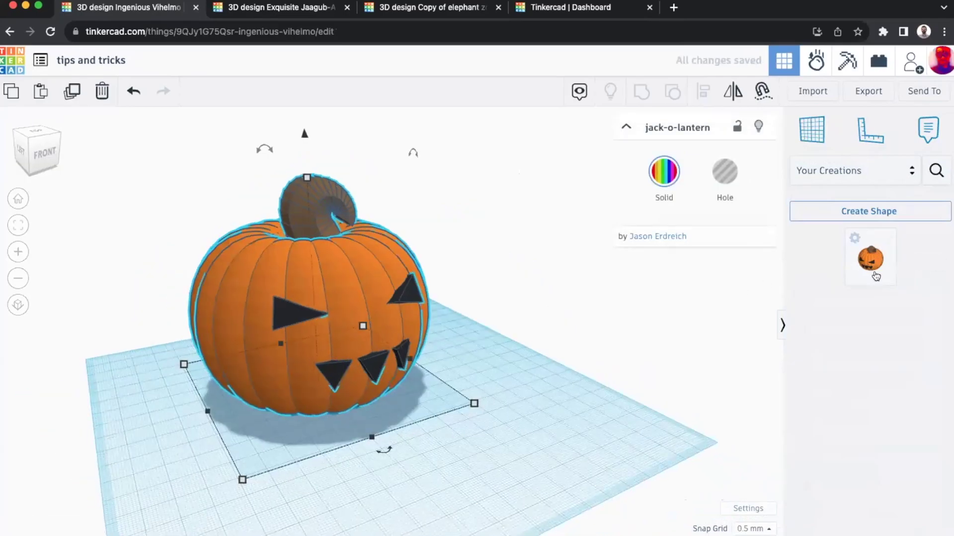
{"action": "mouse_move", "coordinate": [430, 373]}
{"action": "right_mouse_down"}
{"action": "mouse_move", "coordinate": [504, 313]}
{"action": "mouse_move", "coordinate": [437, 344]}
{"action": "mouse_move", "coordinate": [425, 371]}
{"action": "mouse_move", "coordinate": [433, 439]}
{"action": "mouse_move", "coordinate": [475, 422]}
{"action": "mouse_move", "coordinate": [437, 357]}
{"action": "right_mouse_up"}
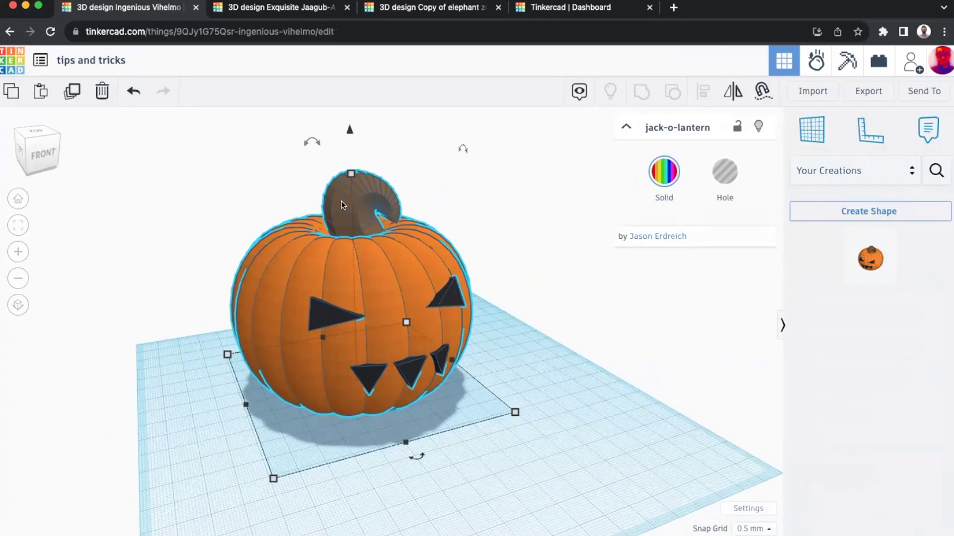
{"action": "left_click_drag", "start_coordinate": [354, 174], "coordinate": [624, 298], "text": "shift"}
{"action": "left_click", "coordinate": [854, 186]}
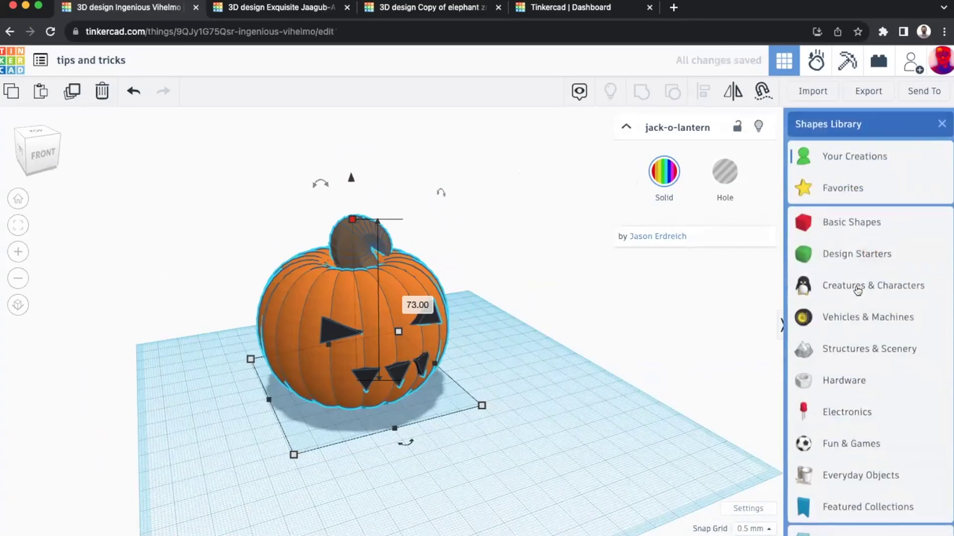
{"action": "left_click", "coordinate": [481, 414]}
{"action": "right_click_drag", "start_coordinate": [708, 451], "coordinate": [561, 448]}
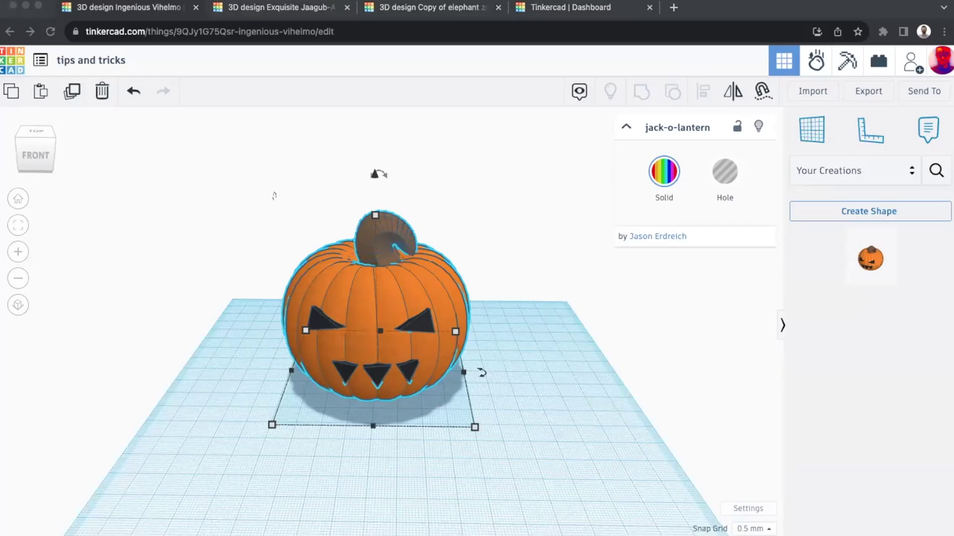
Step: Delete the jack-o-lantern from the workplane and open the Design Starters collection in the shapes library
{"action": "left_click", "coordinate": [374, 334]}
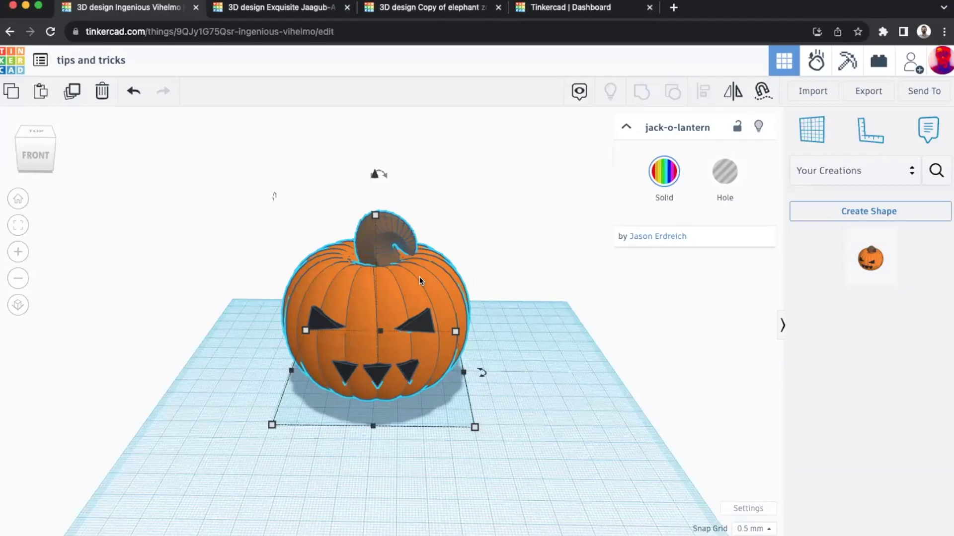
{"action": "key", "text": "Delete"}
{"action": "left_click", "coordinate": [855, 169]}
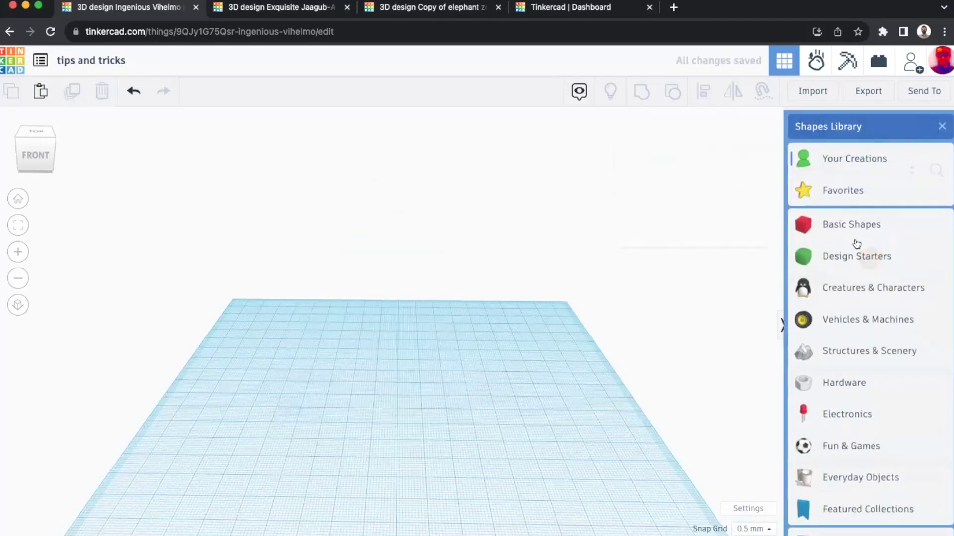
{"action": "scroll", "coordinate": [852, 249], "scroll_direction": "down", "scroll_amount": 1}
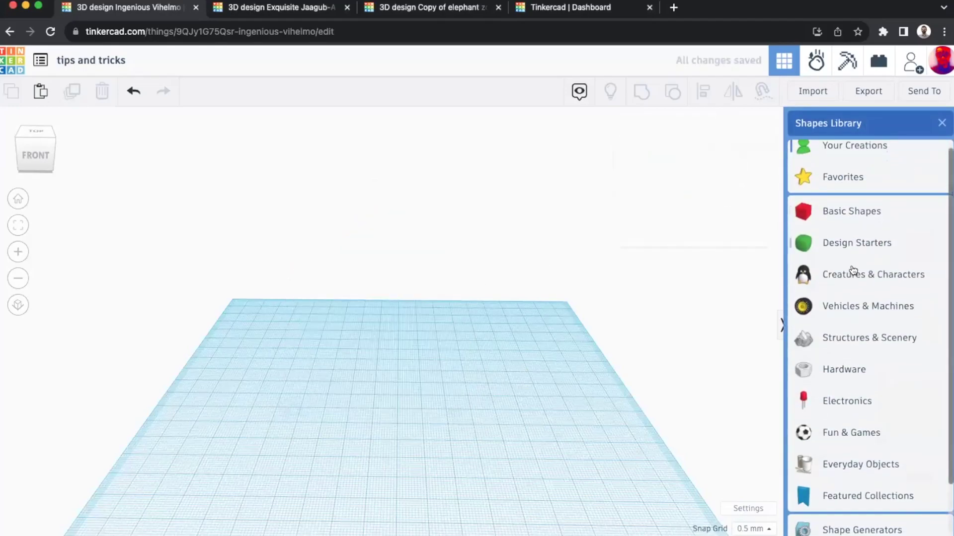
{"action": "left_click", "coordinate": [842, 241]}
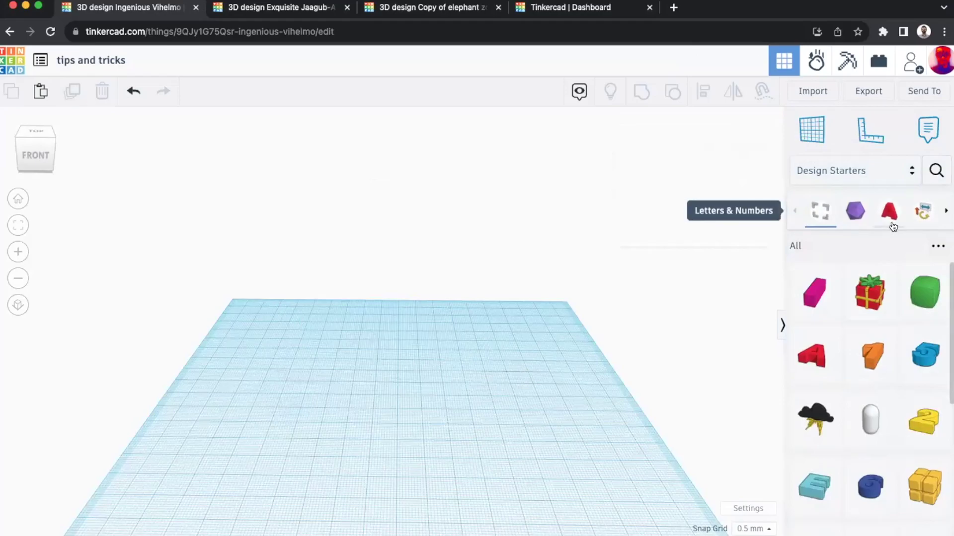
Step: Browse the Text & Symbols and Geometric categories of Design Starters, and look through the full collection again
{"action": "left_click", "coordinate": [922, 211]}
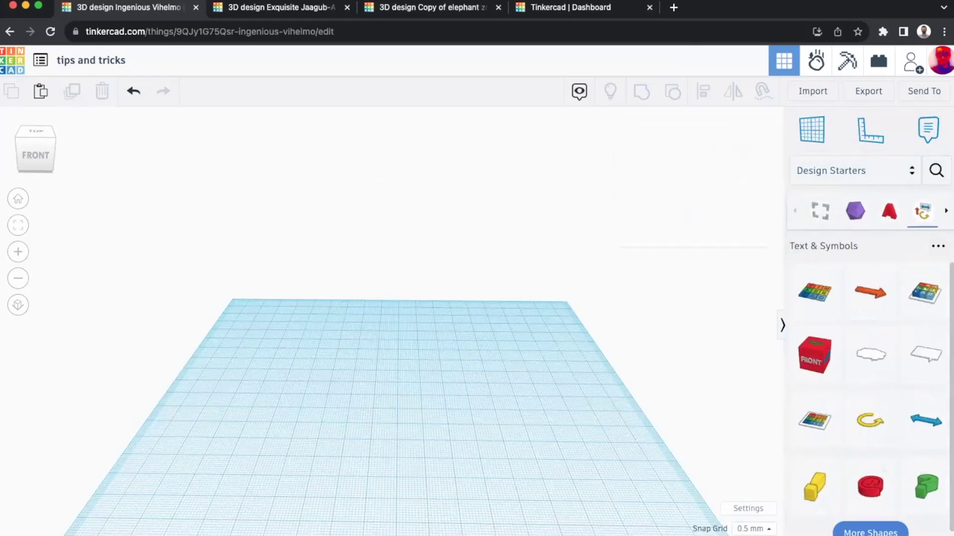
{"action": "scroll", "coordinate": [894, 348], "scroll_direction": "down", "scroll_amount": 1}
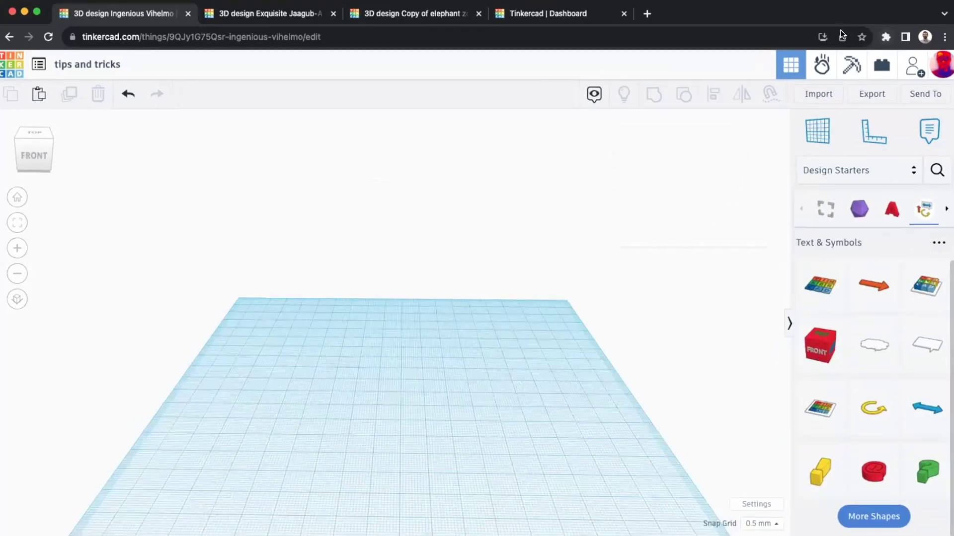
{"action": "left_click", "coordinate": [861, 211]}
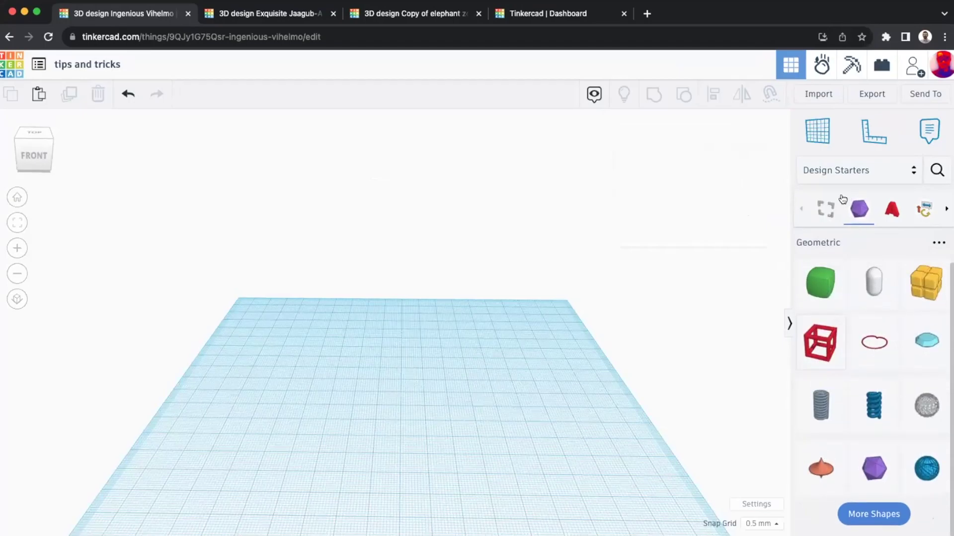
{"action": "left_click", "coordinate": [840, 174]}
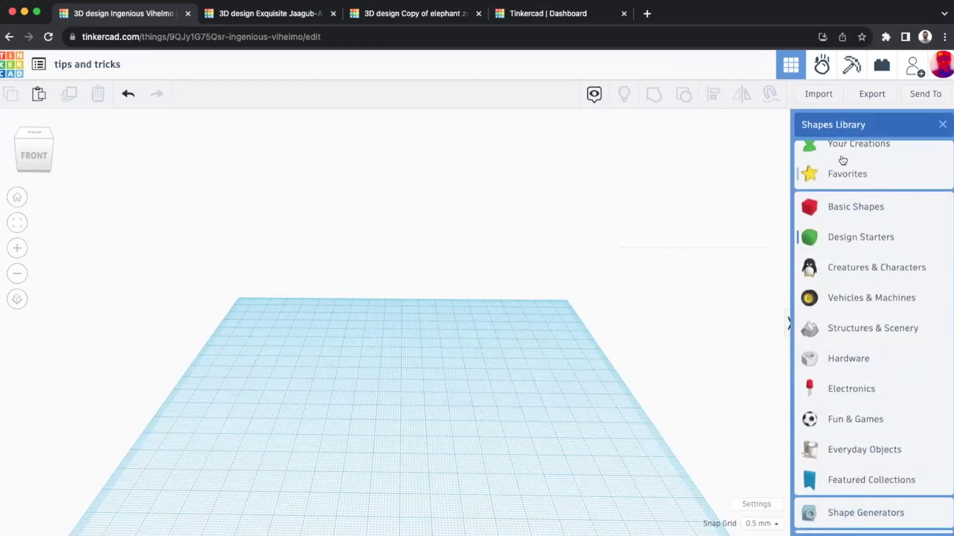
{"action": "left_click", "coordinate": [841, 247]}
{"action": "scroll", "coordinate": [841, 346], "scroll_direction": "down", "scroll_amount": 5}
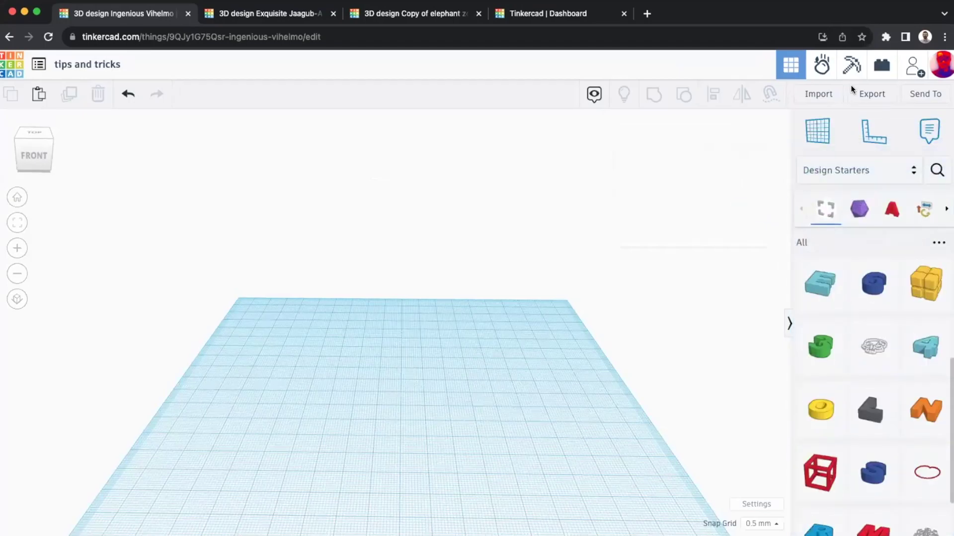
Step: Place the rainbow gradient shape from the Decorations category on the workplane and enlarge it into a thick block about 60 mm high
{"action": "left_click", "coordinate": [939, 212]}
{"action": "left_click", "coordinate": [920, 209]}
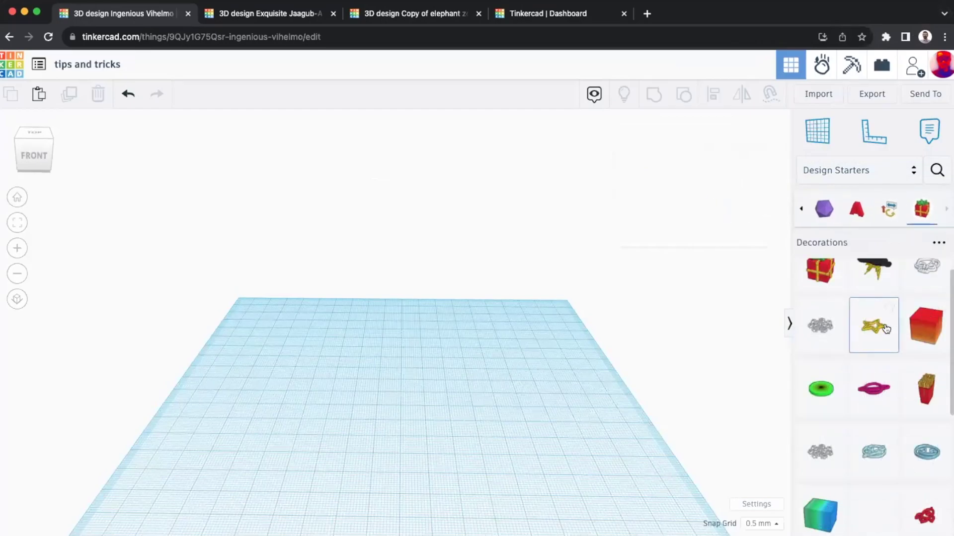
{"action": "scroll", "coordinate": [885, 343], "scroll_direction": "down", "scroll_amount": 4}
{"action": "left_click_drag", "start_coordinate": [872, 410], "coordinate": [343, 427]}
{"action": "right_click_drag", "start_coordinate": [495, 401], "coordinate": [555, 478]}
{"action": "left_click_drag", "start_coordinate": [555, 478], "coordinate": [558, 480]}
{"action": "left_click_drag", "start_coordinate": [432, 419], "coordinate": [328, 362]}
{"action": "left_click_drag", "start_coordinate": [369, 187], "coordinate": [377, 393]}
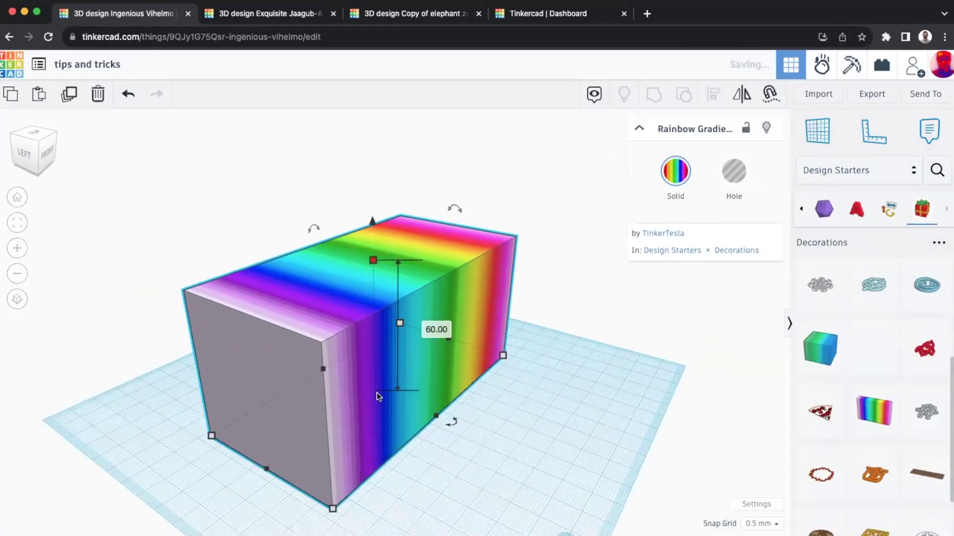
Step: Shrink the rainbow block's footprint and rotate it upright so its color bands run horizontally
{"action": "left_click_drag", "start_coordinate": [267, 469], "coordinate": [340, 418]}
{"action": "left_click_drag", "start_coordinate": [343, 369], "coordinate": [238, 355]}
{"action": "right_click_drag", "start_coordinate": [285, 275], "coordinate": [256, 206]}
{"action": "left_click_drag", "start_coordinate": [300, 226], "coordinate": [251, 304]}
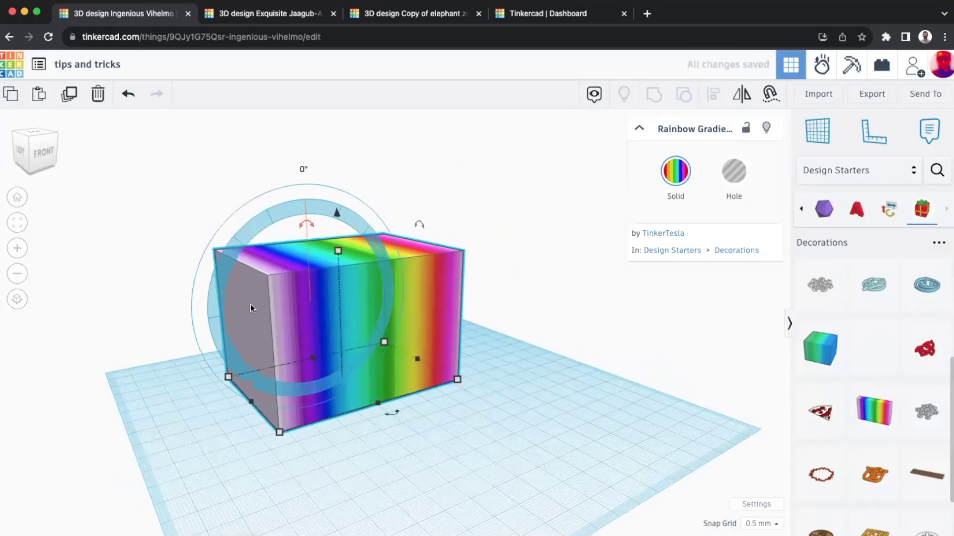
{"action": "right_click_drag", "start_coordinate": [549, 347], "coordinate": [582, 384]}
{"action": "left_click", "coordinate": [589, 295]}
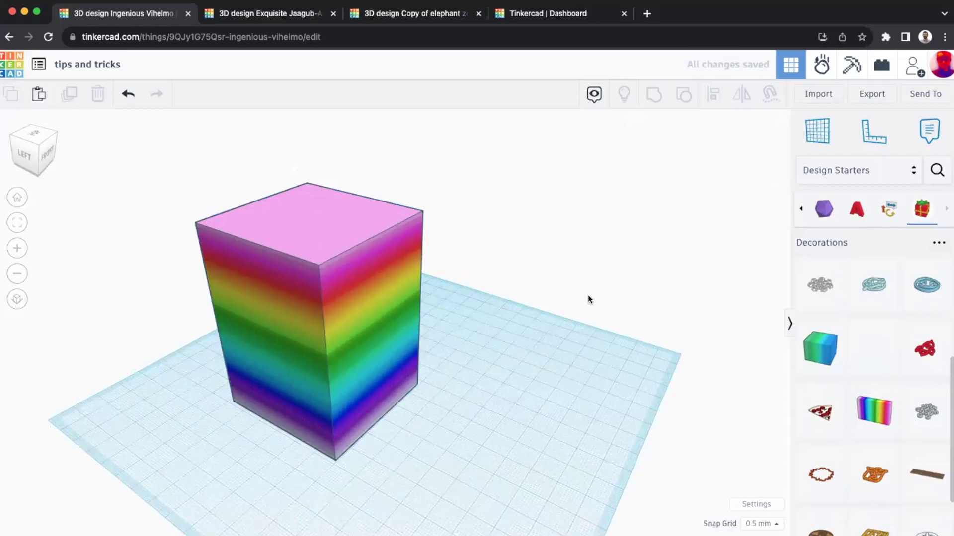
Step: Place a cylinder from Basic Shapes beside the rainbow block and enlarge it to a height of about 49 mm
{"action": "left_click", "coordinate": [820, 171]}
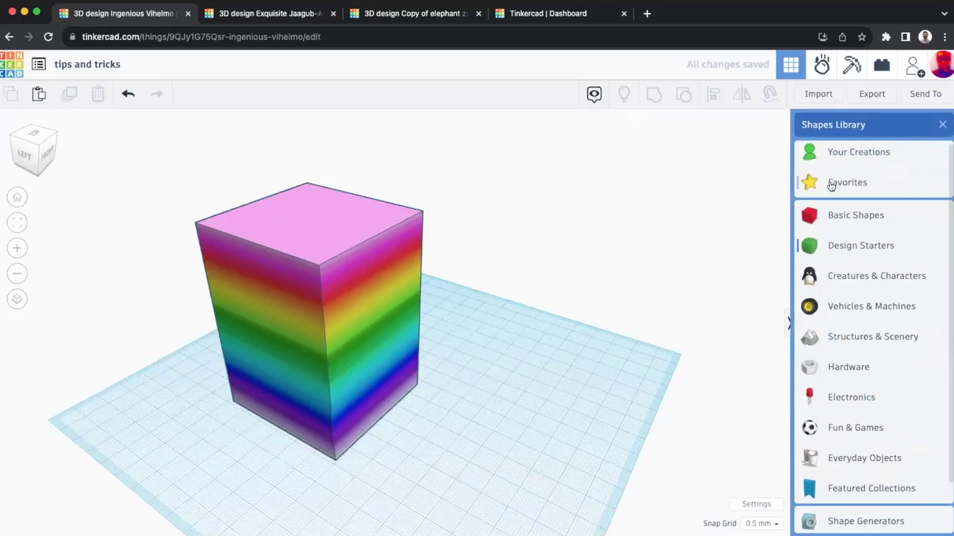
{"action": "left_click", "coordinate": [835, 219]}
{"action": "left_click_drag", "start_coordinate": [828, 289], "coordinate": [509, 308]}
Step: Duplicate the cylinder as a narrower hole about 60.5 mm high inside the original, raised 5.5 mm above the workplane
{"action": "left_click", "coordinate": [71, 94]}
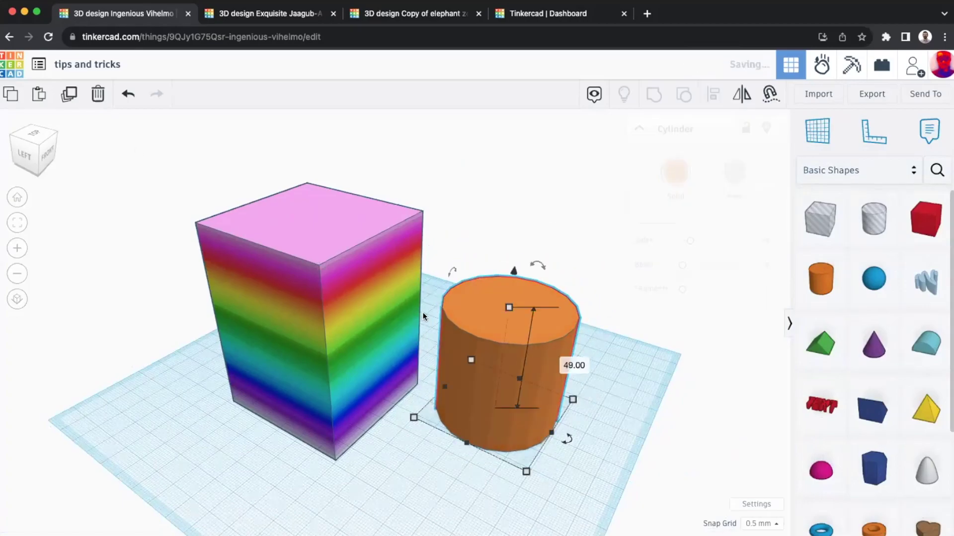
{"action": "left_click_drag", "start_coordinate": [507, 318], "coordinate": [518, 281]}
{"action": "key", "text": "h"}
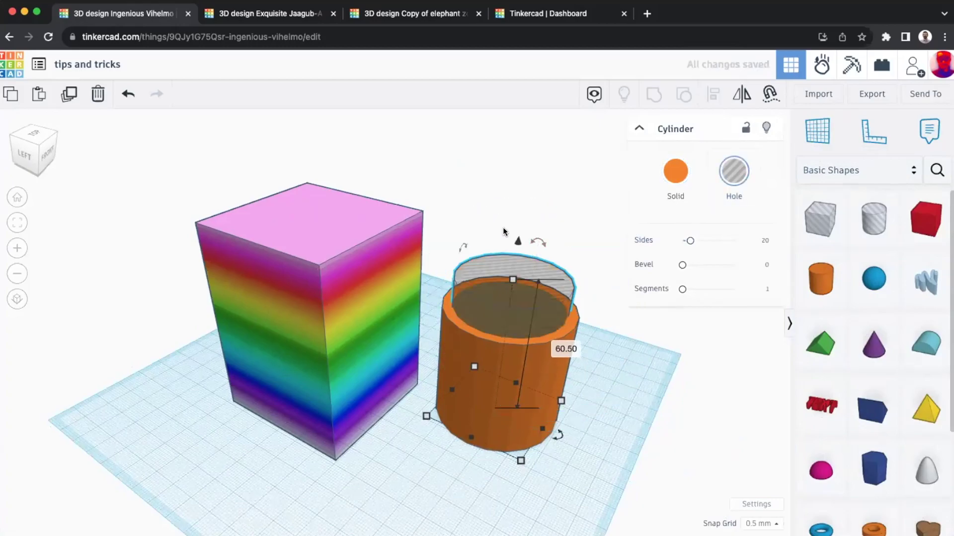
Step: Add a torus, stand it upright, enlarge it and push it partly into the cylinder's side as a mug handle
{"action": "scroll", "coordinate": [874, 348], "scroll_direction": "down", "scroll_amount": 1}
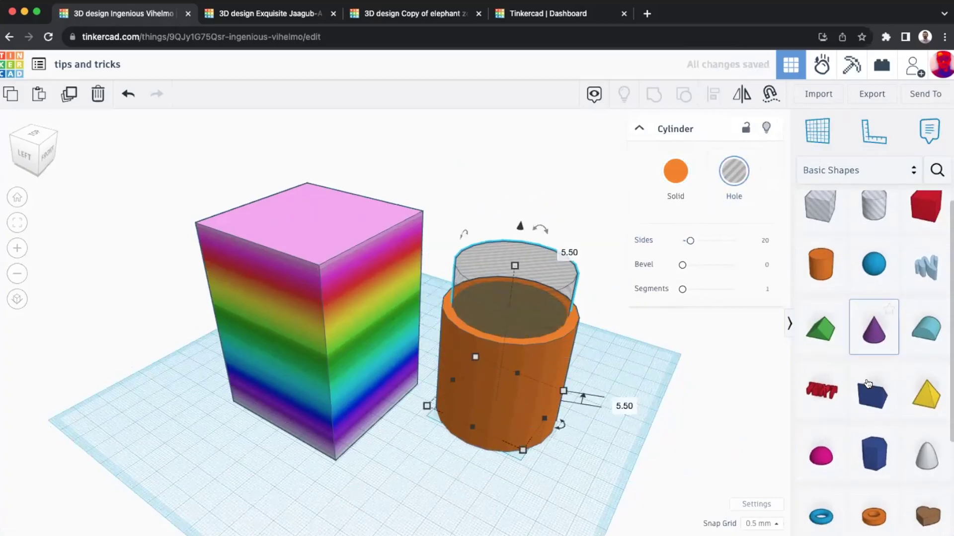
{"action": "left_click_drag", "start_coordinate": [820, 512], "coordinate": [615, 443]}
{"action": "right_click_drag", "start_coordinate": [645, 426], "coordinate": [627, 367]}
{"action": "left_click_drag", "start_coordinate": [632, 369], "coordinate": [660, 427]}
{"action": "right_click_drag", "start_coordinate": [507, 449], "coordinate": [681, 431]}
{"action": "left_click_drag", "start_coordinate": [632, 425], "coordinate": [628, 378], "text": "shift"}
{"action": "right_click_drag", "start_coordinate": [545, 470], "coordinate": [520, 529]}
{"action": "left_click_drag", "start_coordinate": [539, 498], "coordinate": [506, 422]}
{"action": "right_click_drag", "start_coordinate": [435, 384], "coordinate": [463, 367]}
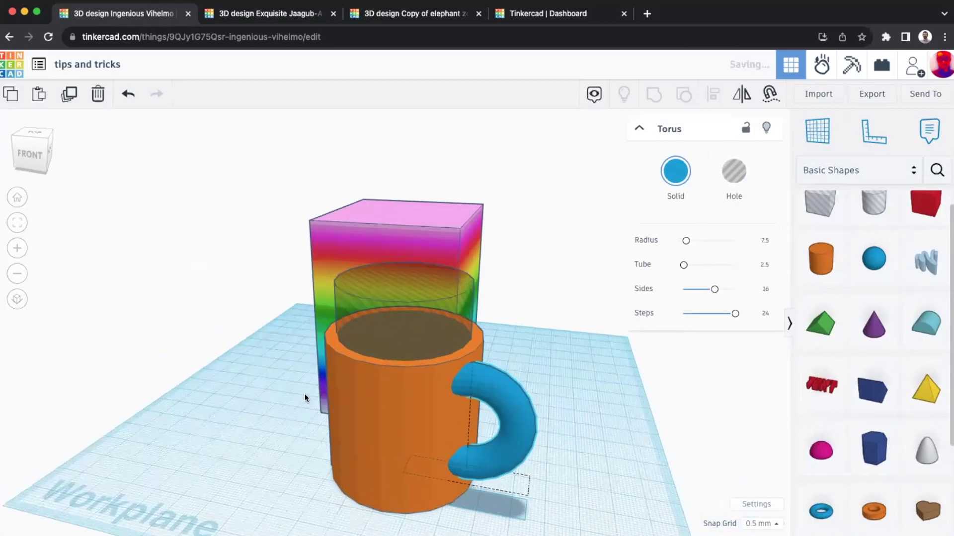
Step: Select the cylinder, the inner hole and the torus without the rainbow block, center-align them and group them into a mug
{"action": "right_click_drag", "start_coordinate": [304, 396], "coordinate": [598, 515]}
{"action": "key", "text": "ctrl+a"}
{"action": "left_click", "coordinate": [377, 167], "text": "shift"}
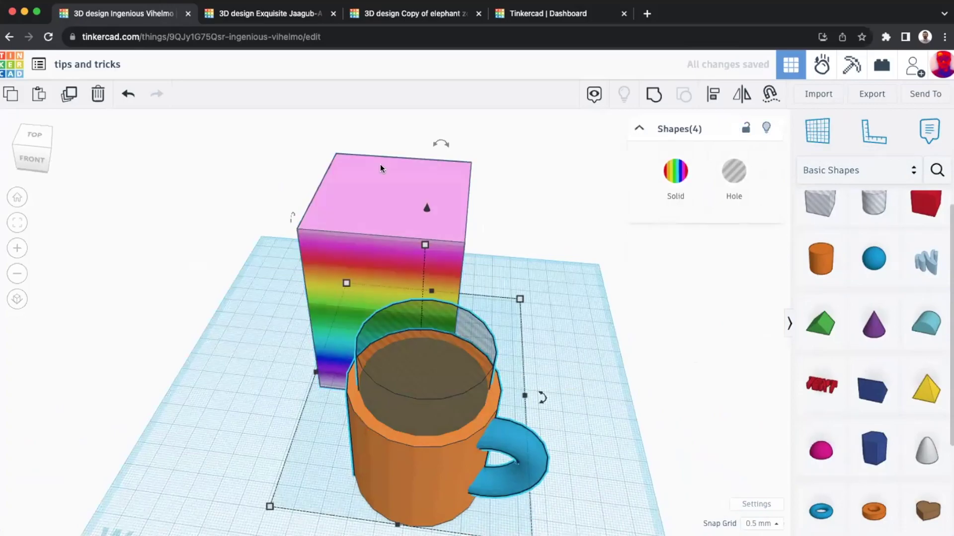
{"action": "left_click", "coordinate": [340, 454]}
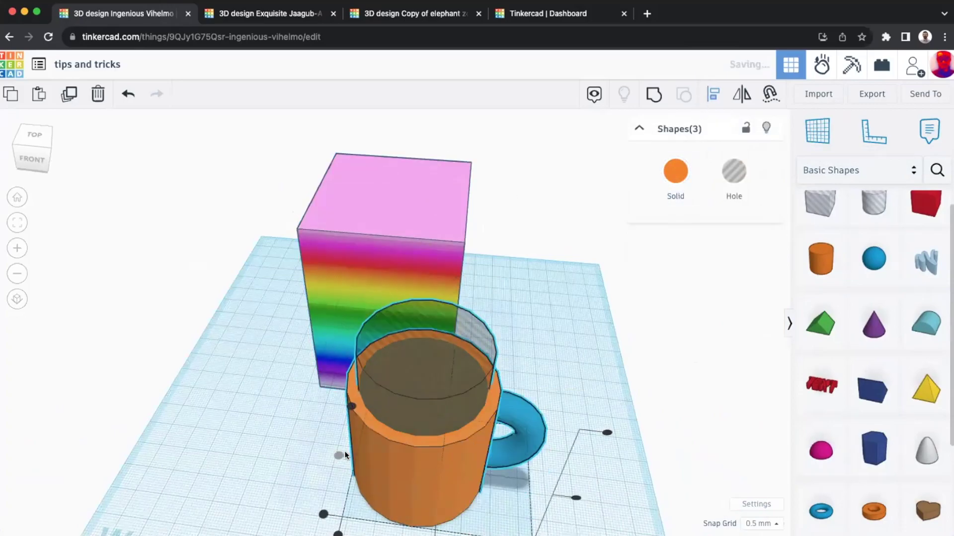
{"action": "key", "text": "ctrl+g"}
Step: Move the rainbow block and the orange mug farther apart on the workplane
{"action": "right_click_drag", "start_coordinate": [606, 285], "coordinate": [345, 285]}
{"action": "left_click", "coordinate": [344, 285]}
{"action": "left_click_drag", "start_coordinate": [344, 285], "coordinate": [264, 293]}
{"action": "right_click_drag", "start_coordinate": [265, 296], "coordinate": [318, 398]}
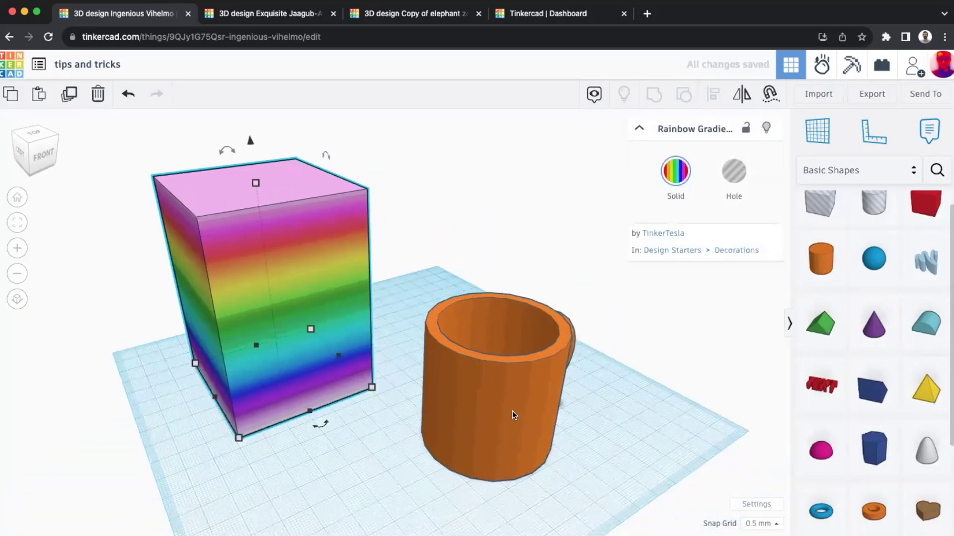
{"action": "left_click_drag", "start_coordinate": [512, 410], "coordinate": [579, 353]}
{"action": "right_click_drag", "start_coordinate": [579, 354], "coordinate": [449, 327]}
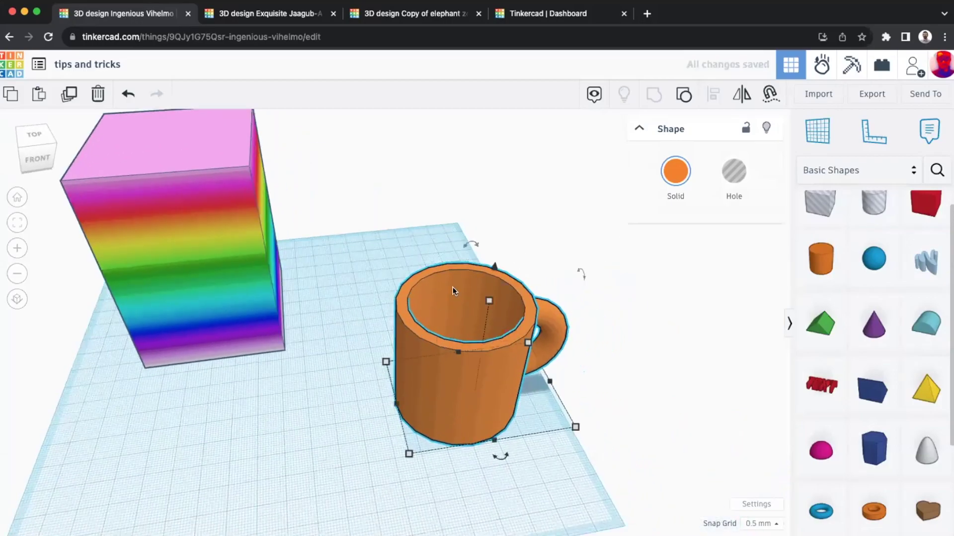
Step: Turn the mug into a hole and enclose it completely in a box about 98.5 by 121 mm, taller than the mug
{"action": "left_click", "coordinate": [734, 171]}
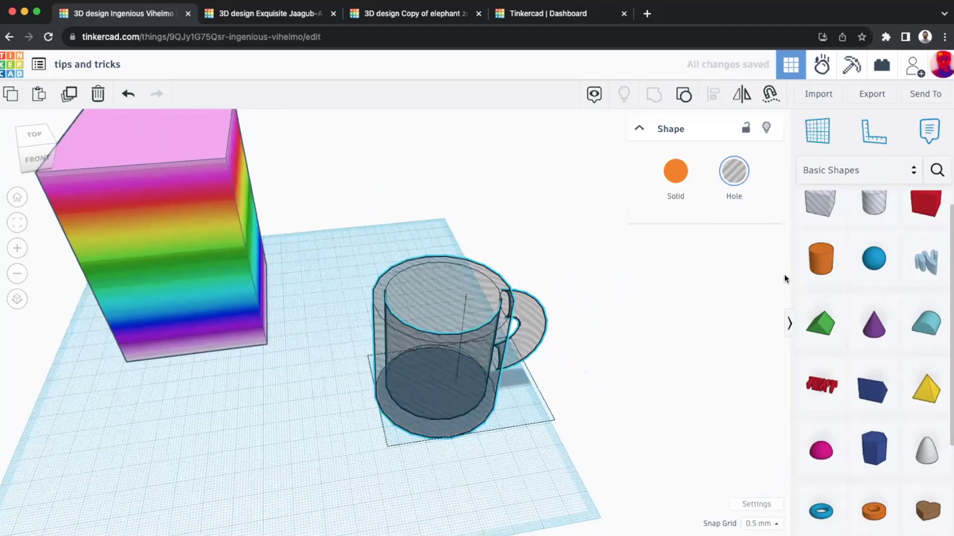
{"action": "left_click_drag", "start_coordinate": [925, 204], "coordinate": [596, 461]}
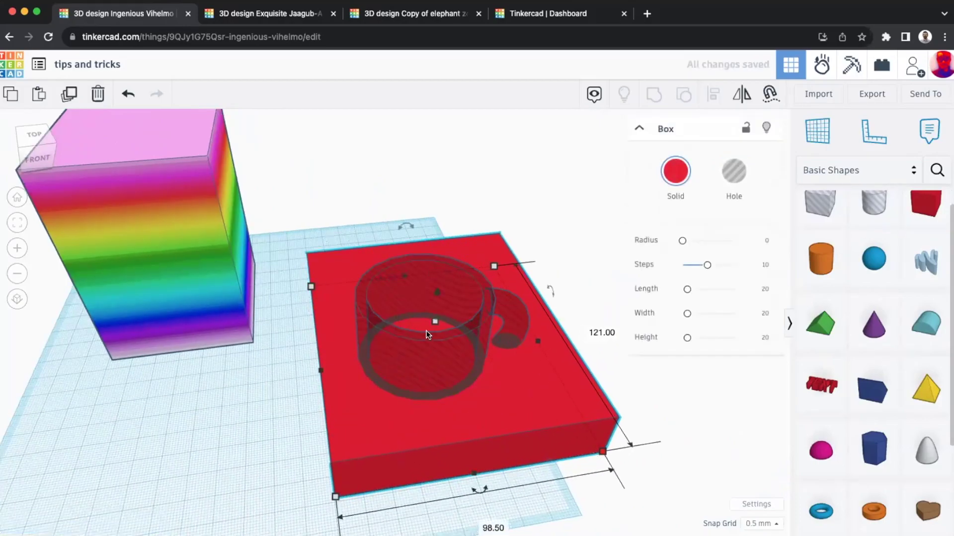
{"action": "left_click_drag", "start_coordinate": [433, 321], "coordinate": [466, 218]}
{"action": "right_click_drag", "start_coordinate": [466, 216], "coordinate": [292, 208]}
Step: Group the box with the mug hole and turn the grouped shape into a hole
{"action": "left_click_drag", "start_coordinate": [473, 340], "coordinate": [477, 333]}
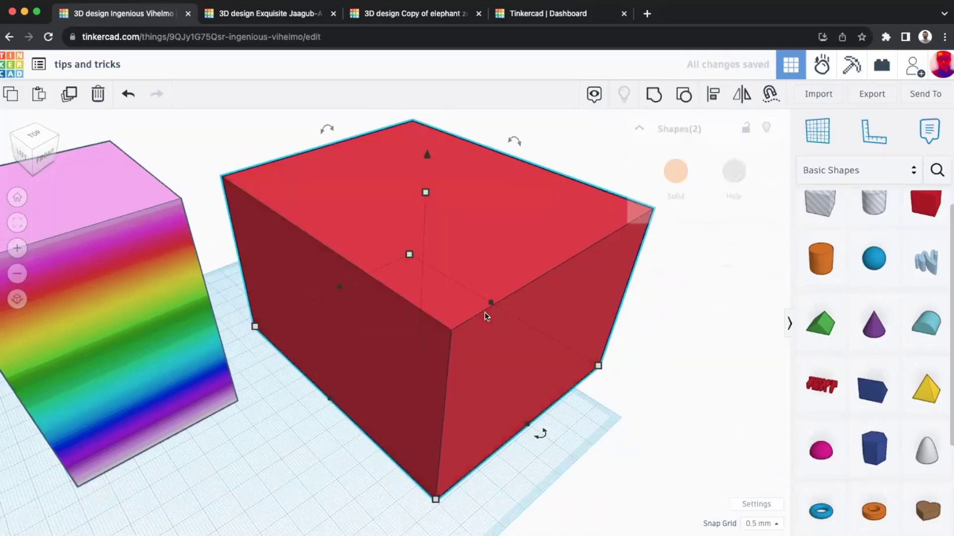
{"action": "left_click", "coordinate": [648, 97]}
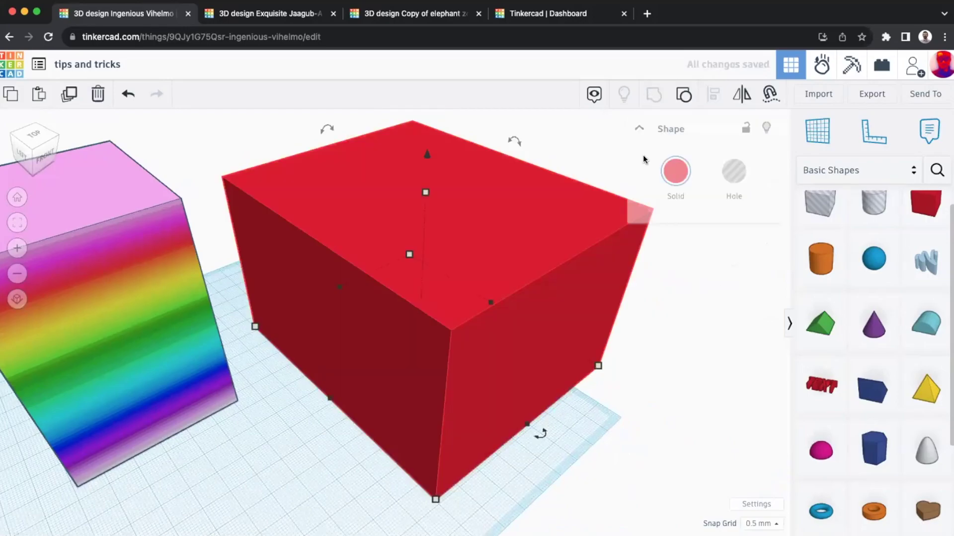
{"action": "right_click_drag", "start_coordinate": [505, 383], "coordinate": [483, 375]}
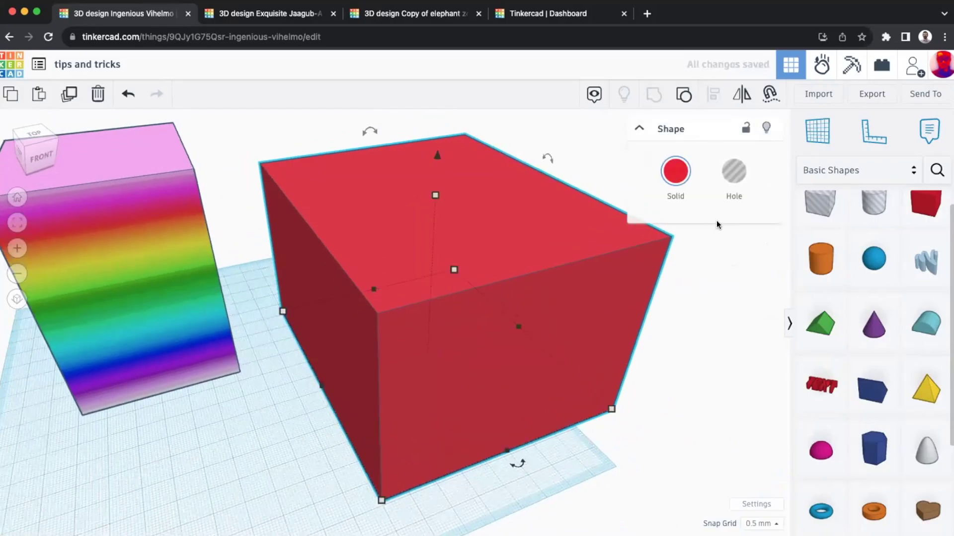
{"action": "left_click", "coordinate": [723, 192]}
{"action": "right_click_drag", "start_coordinate": [483, 332], "coordinate": [457, 252]}
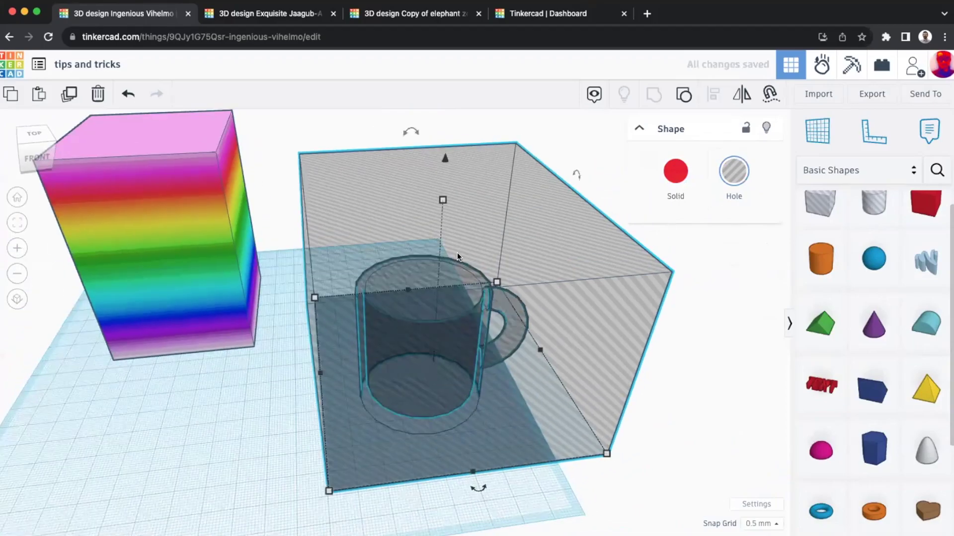
Step: Move the rainbow block into the hollow box, lower its height and resize it to surround the mug-shaped cavity
{"action": "right_click_drag", "start_coordinate": [431, 344], "coordinate": [501, 355]}
{"action": "right_click_drag", "start_coordinate": [213, 350], "coordinate": [219, 238]}
{"action": "left_click_drag", "start_coordinate": [219, 238], "coordinate": [392, 363]}
{"action": "right_click_drag", "start_coordinate": [393, 363], "coordinate": [380, 184]}
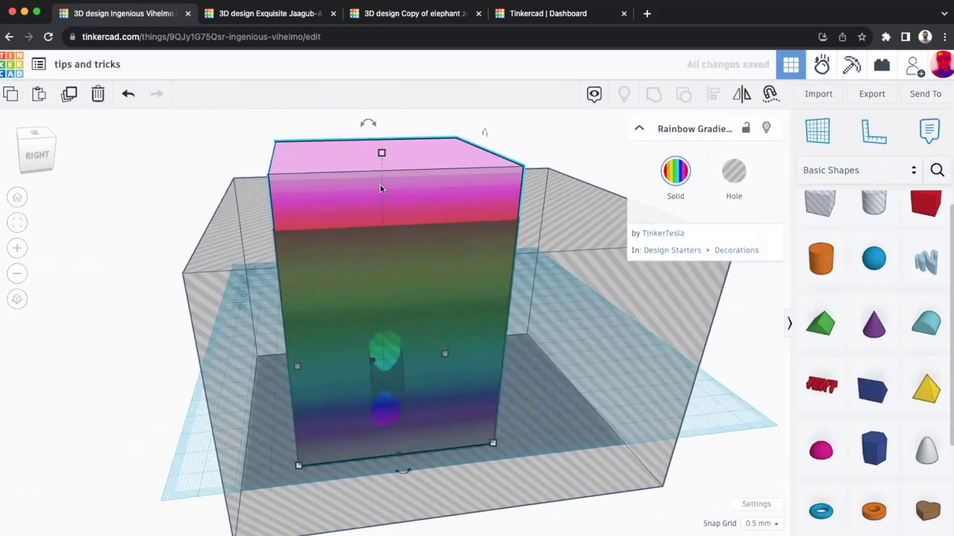
{"action": "left_click_drag", "start_coordinate": [380, 151], "coordinate": [377, 252]}
{"action": "right_click_drag", "start_coordinate": [377, 253], "coordinate": [582, 278]}
{"action": "left_click_drag", "start_coordinate": [542, 393], "coordinate": [596, 402]}
{"action": "right_click_drag", "start_coordinate": [592, 352], "coordinate": [494, 415]}
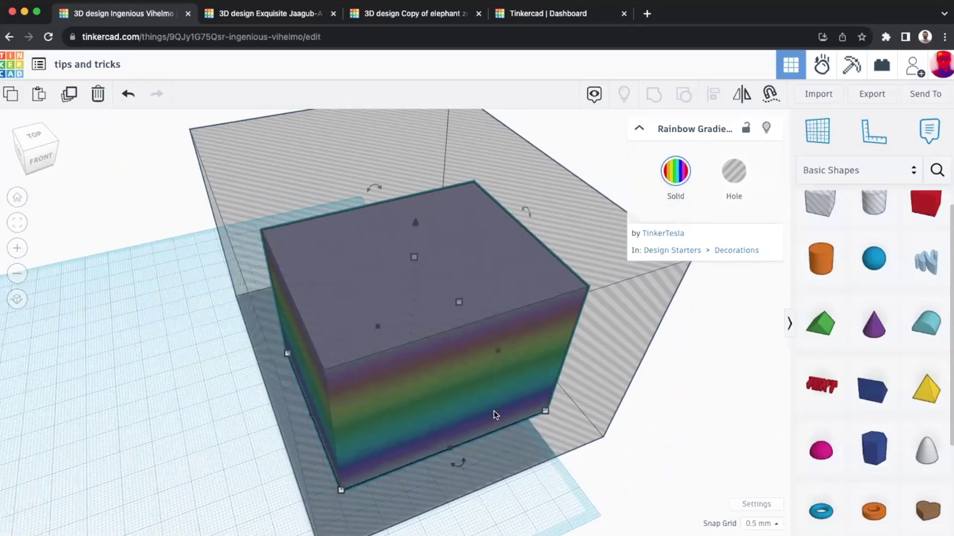
Step: Group the rainbow block with the hollow box hole to cut it into a rainbow mug
{"action": "left_click_drag", "start_coordinate": [478, 451], "coordinate": [479, 452]}
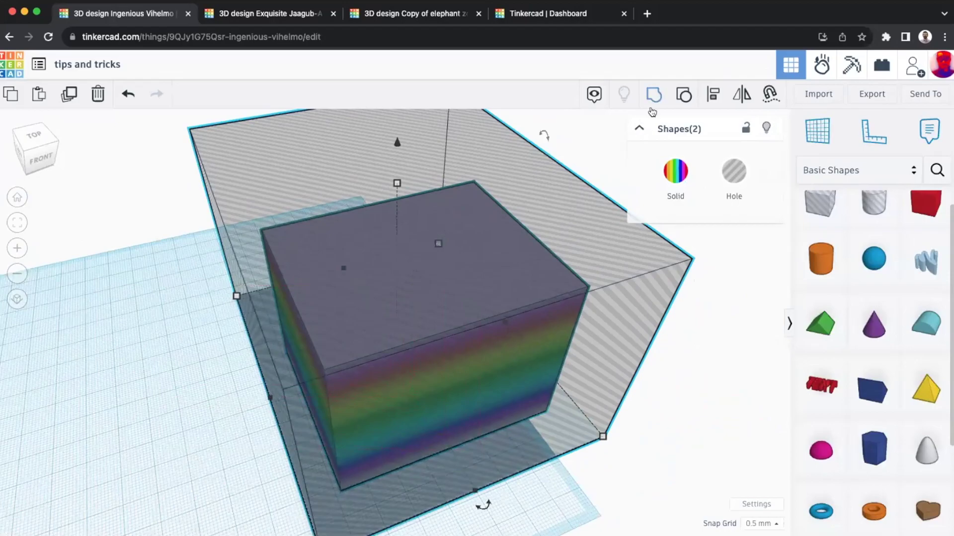
{"action": "left_click", "coordinate": [654, 101]}
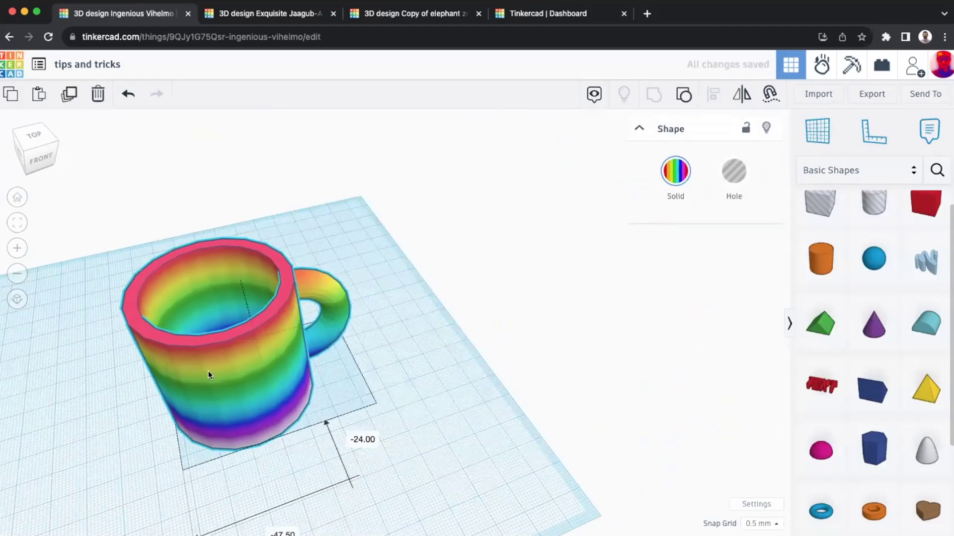
{"action": "right_click_drag", "start_coordinate": [274, 312], "coordinate": [371, 311]}
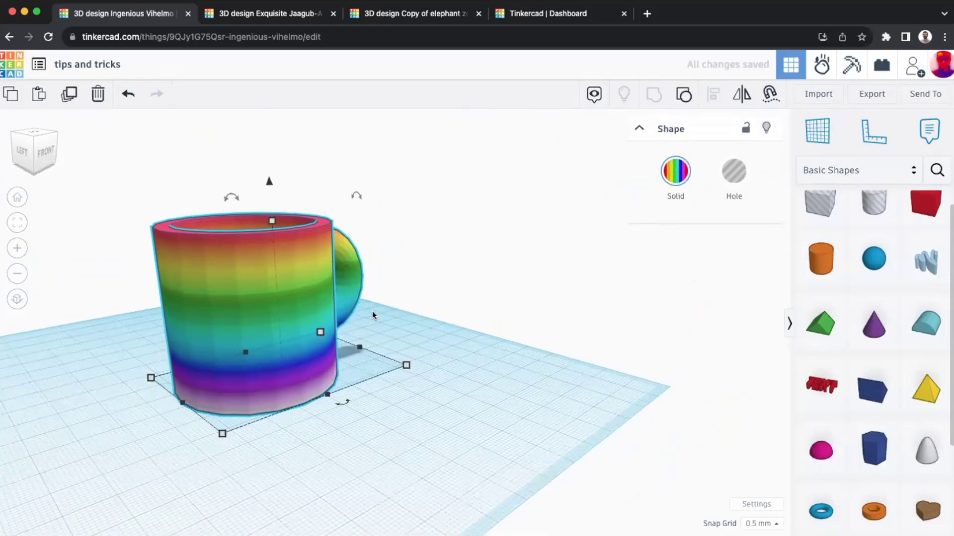
{"action": "right_click_drag", "start_coordinate": [456, 392], "coordinate": [362, 309]}
Step: Move the rainbow mug toward the middle of the workplane and open the Your Creations collection
{"action": "left_click_drag", "start_coordinate": [409, 317], "coordinate": [481, 312]}
{"action": "right_click_drag", "start_coordinate": [602, 306], "coordinate": [889, 344]}
{"action": "scroll", "coordinate": [888, 344], "scroll_direction": "down", "scroll_amount": 2}
{"action": "right_click_drag", "start_coordinate": [407, 308], "coordinate": [448, 343]}
{"action": "left_click_drag", "start_coordinate": [448, 347], "coordinate": [388, 346]}
{"action": "left_click", "coordinate": [848, 170]}
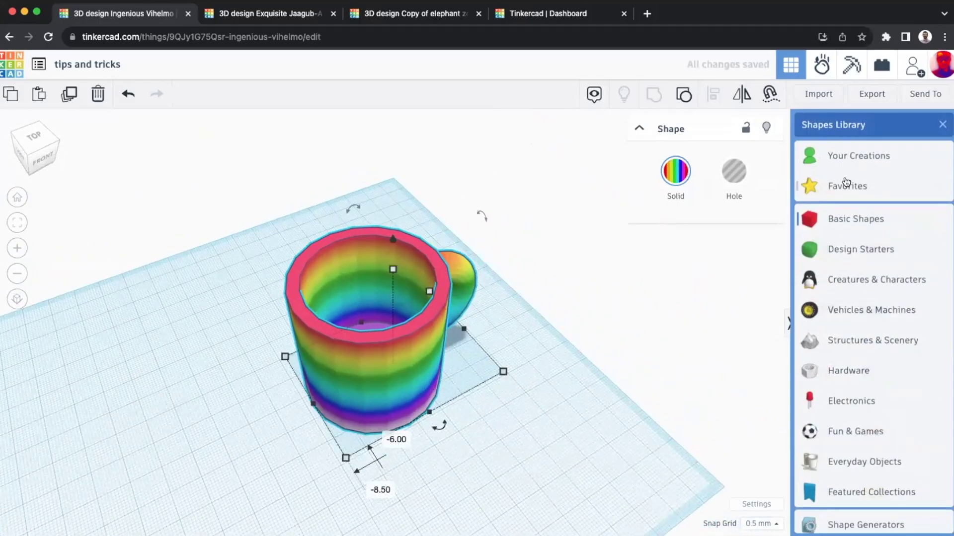
{"action": "left_click", "coordinate": [843, 158]}
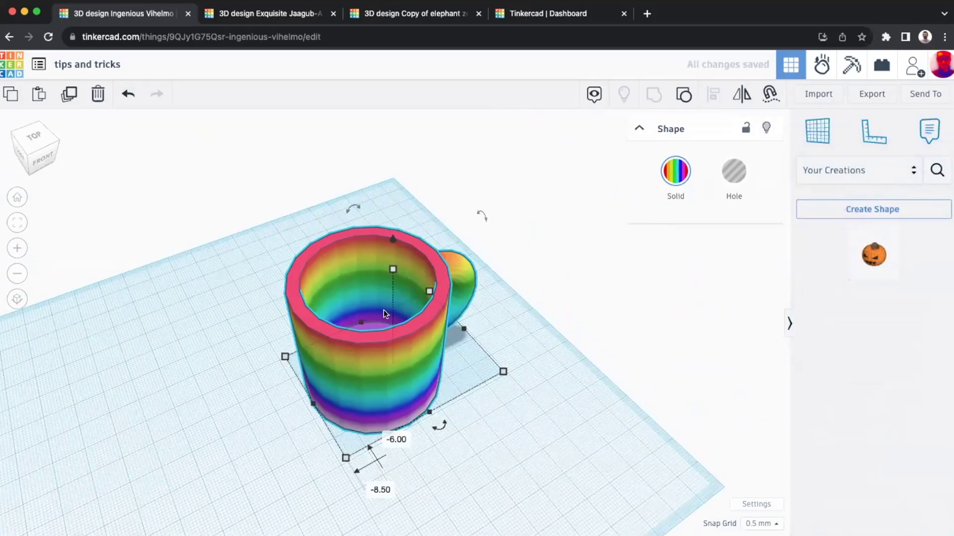
Step: Look over the rainbow mug and delete it from the workplane
{"action": "right_click_drag", "start_coordinate": [374, 305], "coordinate": [365, 326]}
{"action": "left_click_drag", "start_coordinate": [367, 288], "coordinate": [318, 290]}
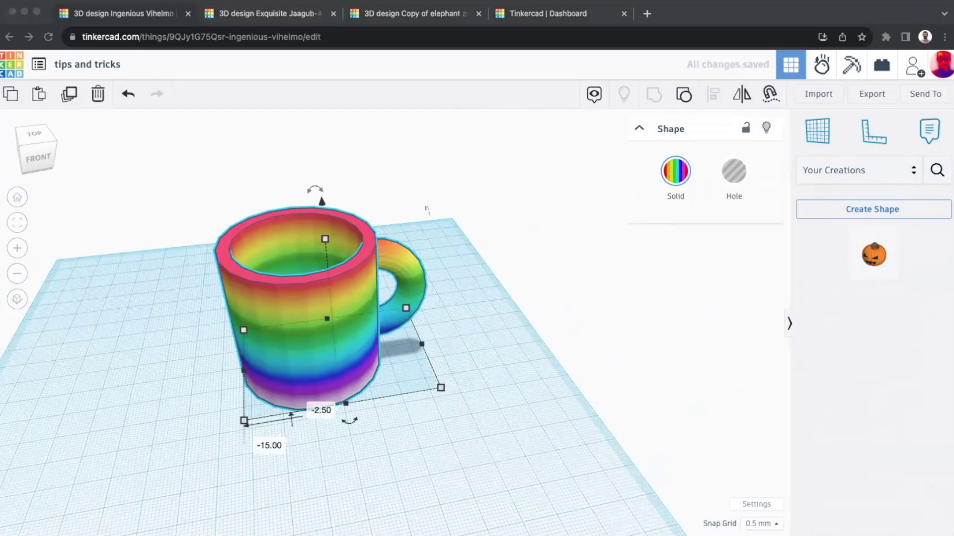
{"action": "left_click", "coordinate": [371, 279]}
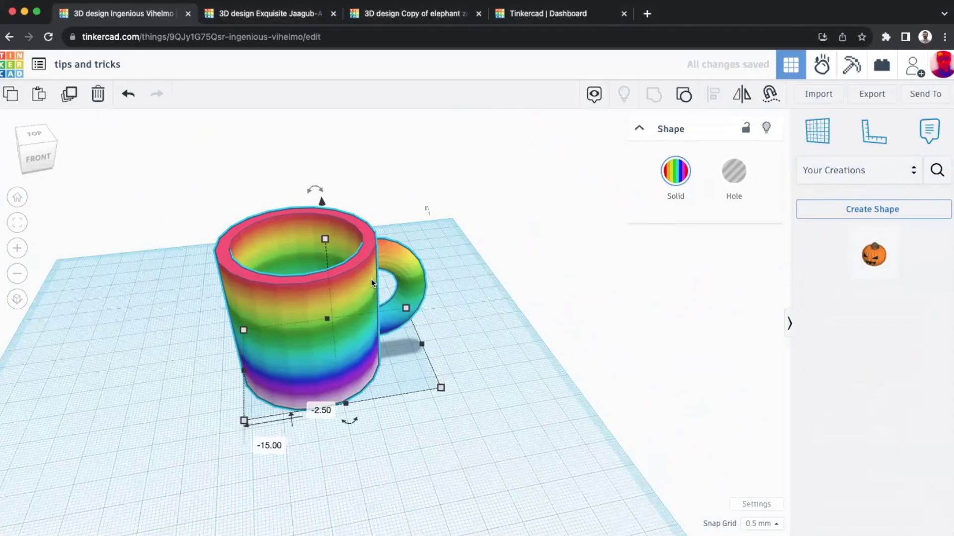
{"action": "key", "text": "Delete"}
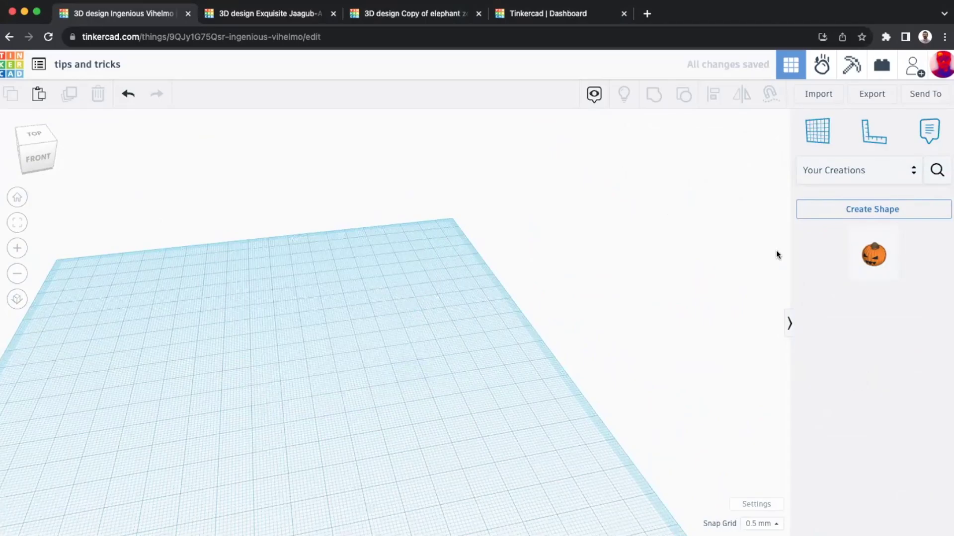
Step: Open the Shape Generators collection, load more shapes and place the custom font text shape reading "Hello" on the workplane
{"action": "left_click", "coordinate": [828, 164]}
{"action": "scroll", "coordinate": [843, 337], "scroll_direction": "down", "scroll_amount": 3}
{"action": "left_click", "coordinate": [843, 460]}
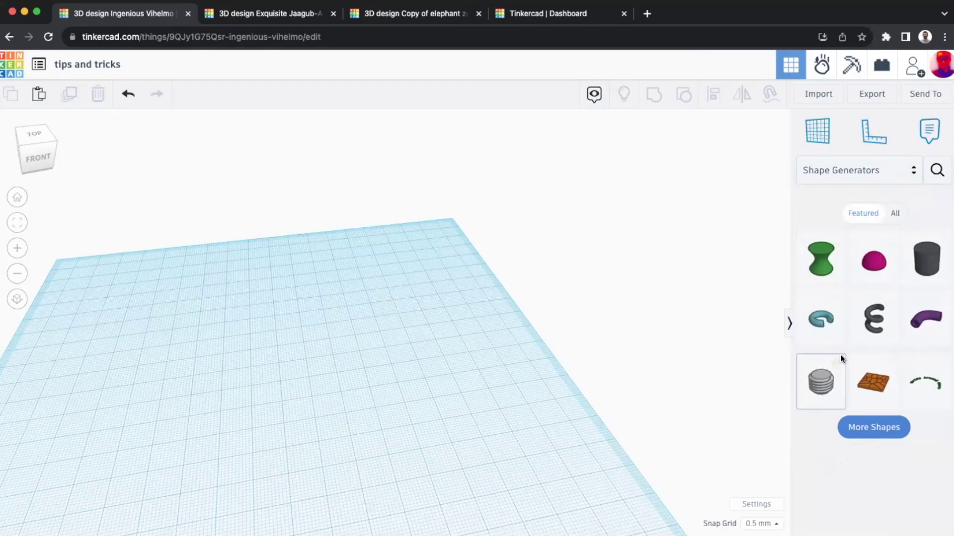
{"action": "left_click", "coordinate": [870, 427]}
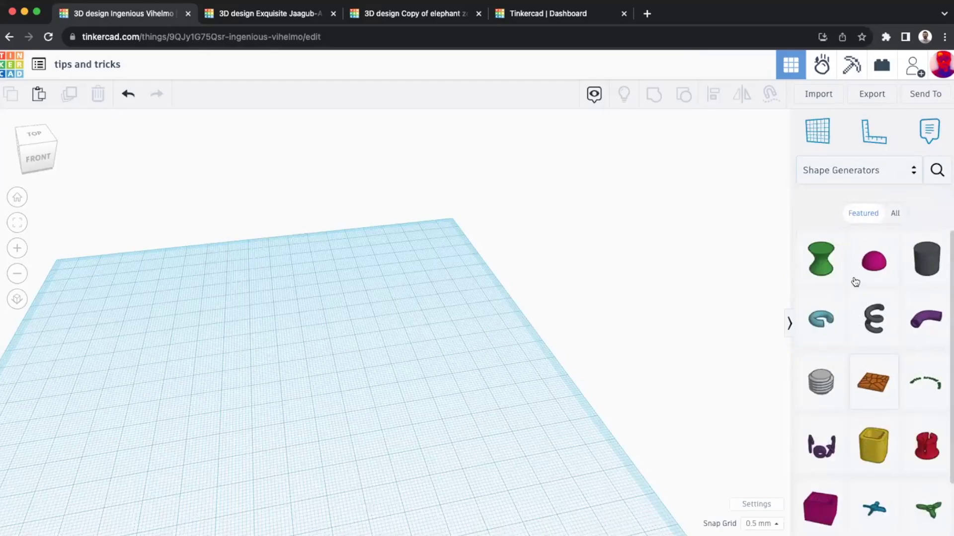
{"action": "scroll", "coordinate": [854, 279], "scroll_direction": "down", "scroll_amount": 2}
{"action": "scroll", "coordinate": [857, 281], "scroll_direction": "up", "scroll_amount": 2}
{"action": "left_click_drag", "start_coordinate": [807, 444], "coordinate": [332, 345]}
{"action": "right_click_drag", "start_coordinate": [176, 343], "coordinate": [427, 321]}
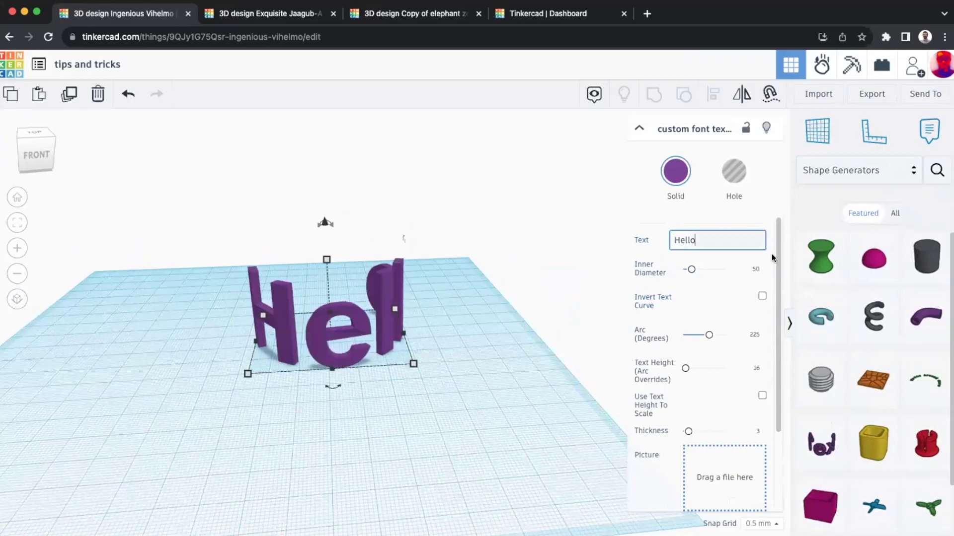
Step: Try the "Hello" text with an inner diameter of 61.458, an arc of 176 degrees and a thickness of 6.042, and delete it
{"action": "left_click", "coordinate": [695, 270]}
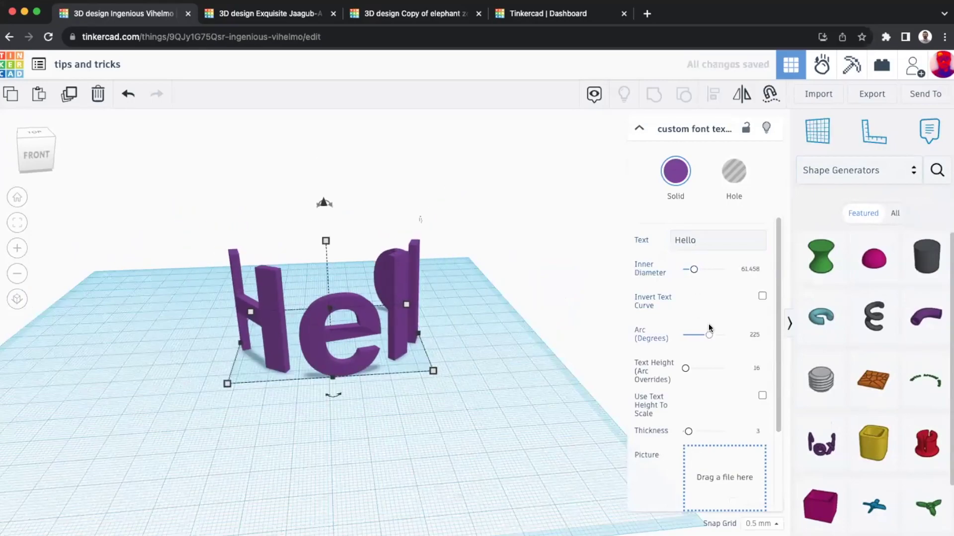
{"action": "left_click_drag", "start_coordinate": [711, 336], "coordinate": [702, 338]}
{"action": "right_click_drag", "start_coordinate": [464, 412], "coordinate": [687, 432]}
{"action": "left_click_drag", "start_coordinate": [688, 432], "coordinate": [695, 432]}
{"action": "right_click_drag", "start_coordinate": [558, 419], "coordinate": [453, 375]}
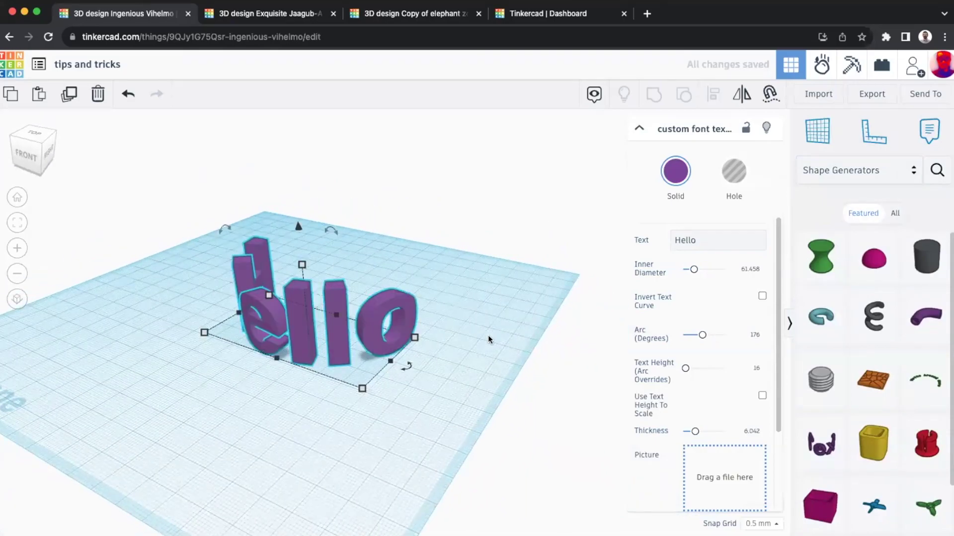
{"action": "key", "text": "Delete"}
Step: Place the curved words generator on the workplane, view its arched text and delete it
{"action": "left_click_drag", "start_coordinate": [926, 380], "coordinate": [241, 309]}
{"action": "right_click_drag", "start_coordinate": [275, 329], "coordinate": [397, 391]}
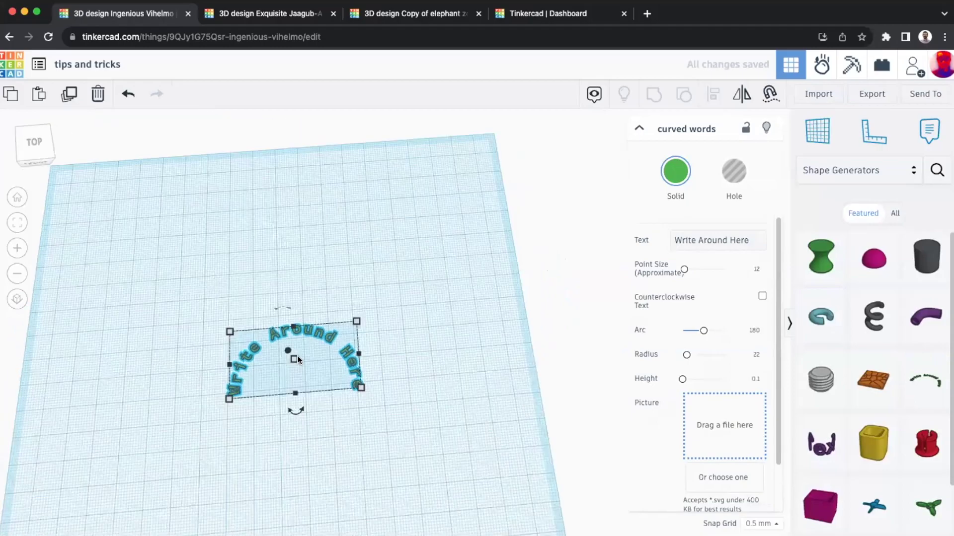
{"action": "right_click_drag", "start_coordinate": [297, 356], "coordinate": [269, 334]}
{"action": "right_click_drag", "start_coordinate": [416, 353], "coordinate": [445, 300]}
{"action": "key", "text": "Delete"}
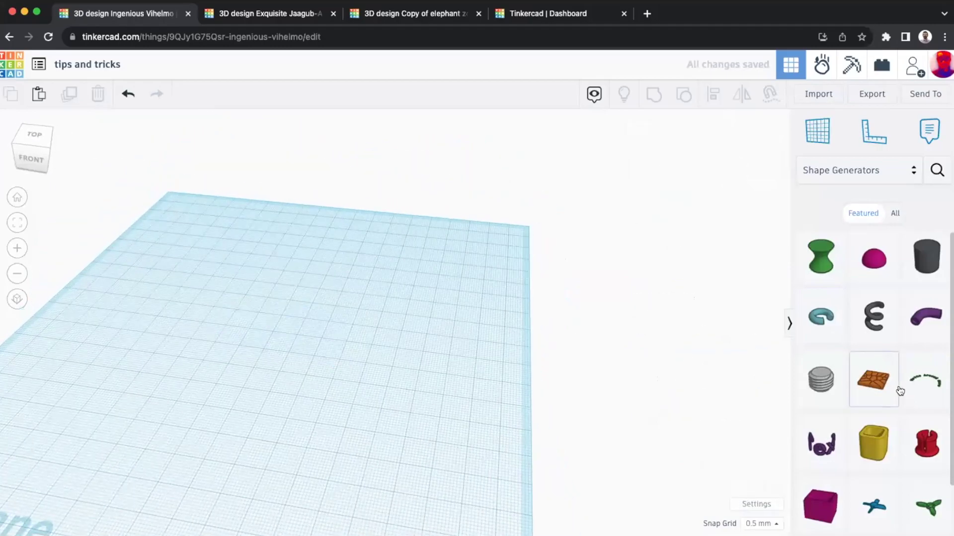
Step: Place an ISO metric thread from the featured shape generators on the workplane
{"action": "scroll", "coordinate": [900, 391], "scroll_direction": "down", "scroll_amount": 2}
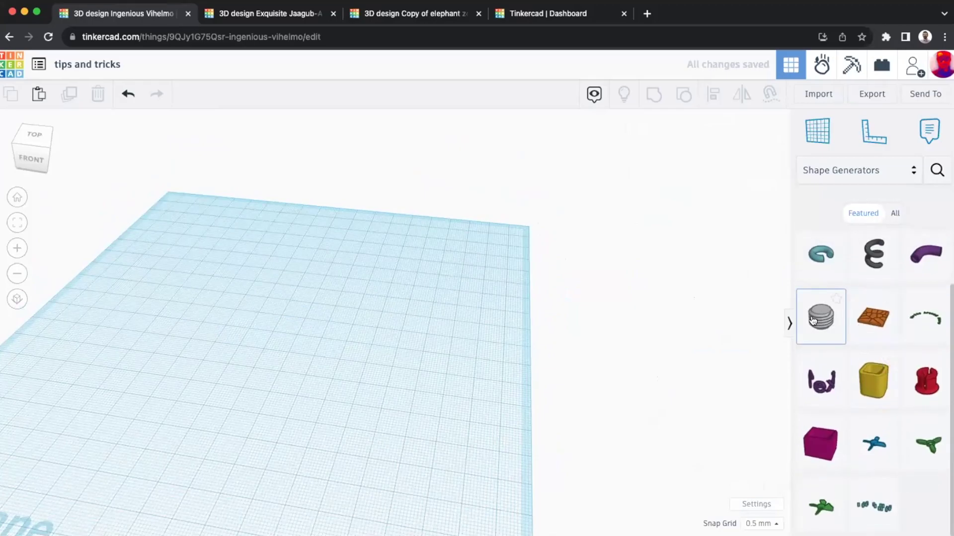
{"action": "left_click", "coordinate": [285, 343]}
{"action": "right_click", "coordinate": [285, 342]}
{"action": "left_click", "coordinate": [376, 326]}
{"action": "left_click", "coordinate": [351, 289]}
{"action": "right_click_drag", "start_coordinate": [350, 289], "coordinate": [395, 272]}
{"action": "scroll", "coordinate": [294, 363], "scroll_direction": "up", "scroll_amount": 6}
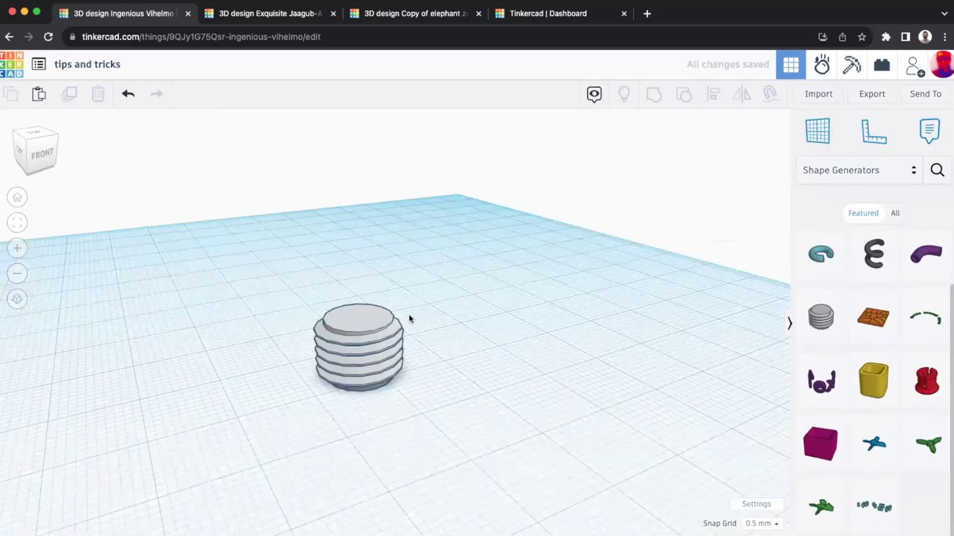
Step: Scale the ISO metric thread up uniformly to a height of about 17.56 mm
{"action": "left_click", "coordinate": [399, 299]}
{"action": "left_click_drag", "start_coordinate": [392, 290], "coordinate": [390, 185], "text": "shift"}
{"action": "scroll", "coordinate": [401, 237], "scroll_direction": "down", "scroll_amount": 1}
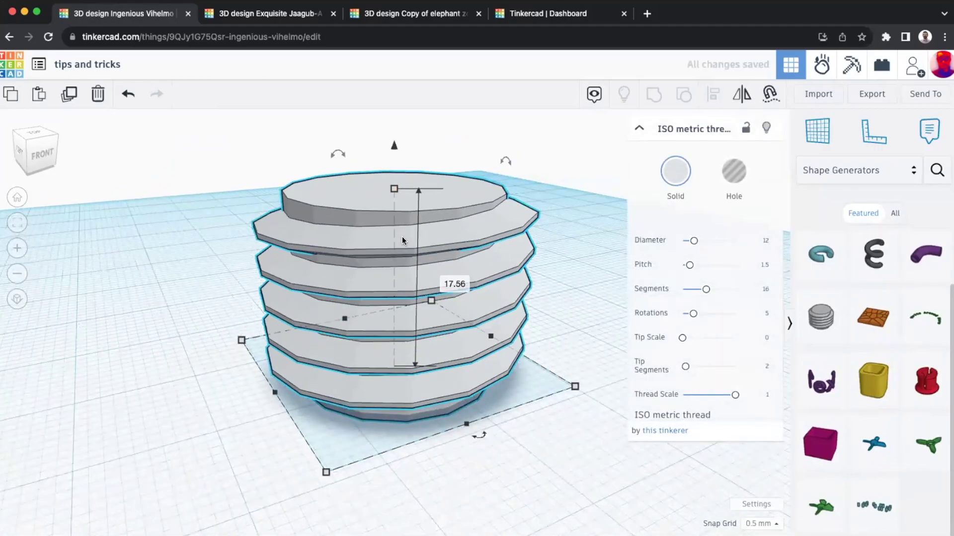
{"action": "middle_click_drag", "start_coordinate": [290, 257], "coordinate": [271, 268]}
{"action": "right_click_drag", "start_coordinate": [271, 273], "coordinate": [289, 265]}
{"action": "scroll", "coordinate": [289, 263], "scroll_direction": "down", "scroll_amount": 3}
Step: Raise the thread 5.5 mm above the workplane and set its diameter to 15.362, pitch to 2.091 and segments to 10
{"action": "left_click_drag", "start_coordinate": [290, 189], "coordinate": [286, 148]}
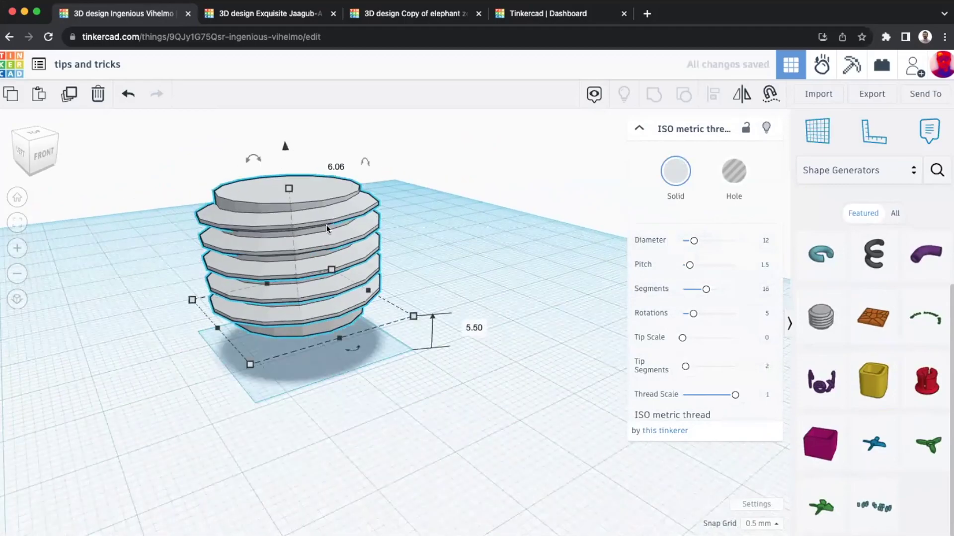
{"action": "right_click_drag", "start_coordinate": [326, 225], "coordinate": [286, 236]}
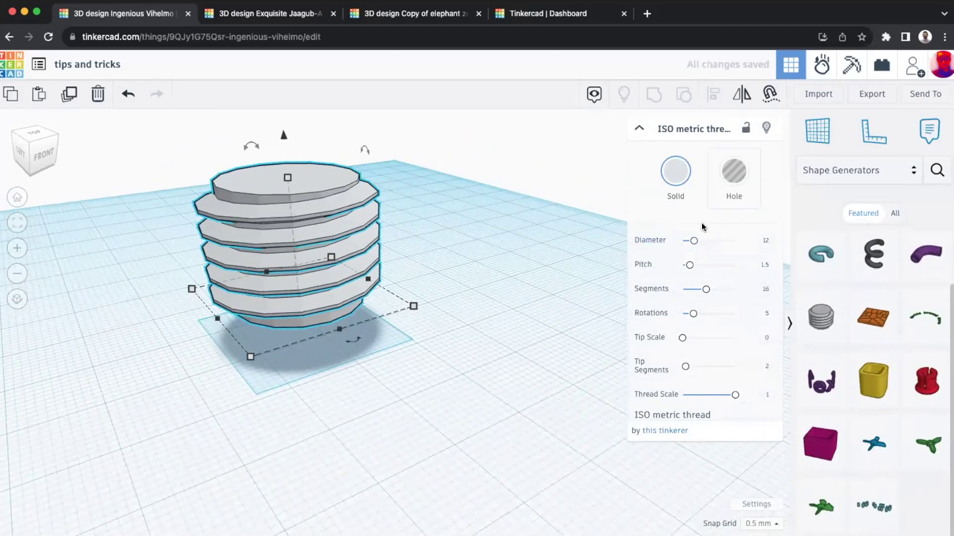
{"action": "left_click_drag", "start_coordinate": [694, 242], "coordinate": [689, 292]}
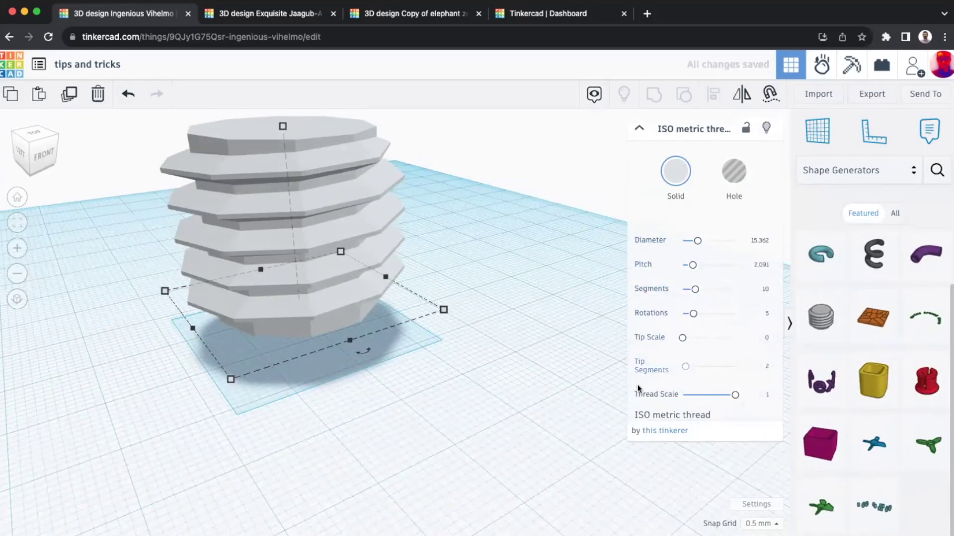
{"action": "right_click_drag", "start_coordinate": [416, 333], "coordinate": [398, 327]}
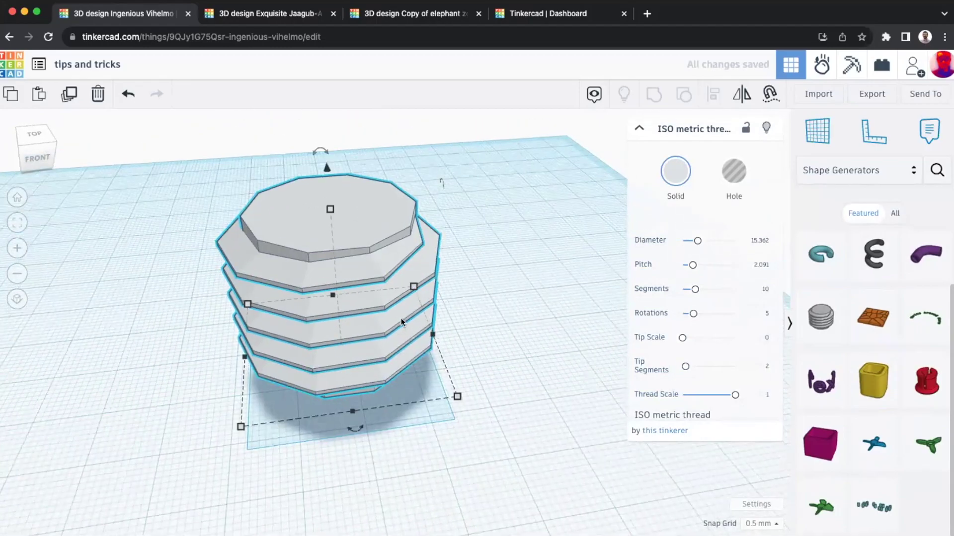
Step: Add a cylinder from the Basic Shapes, enlarge it and position it around the thread
{"action": "left_click", "coordinate": [846, 172]}
{"action": "left_click", "coordinate": [843, 158]}
{"action": "key", "text": "Escape"}
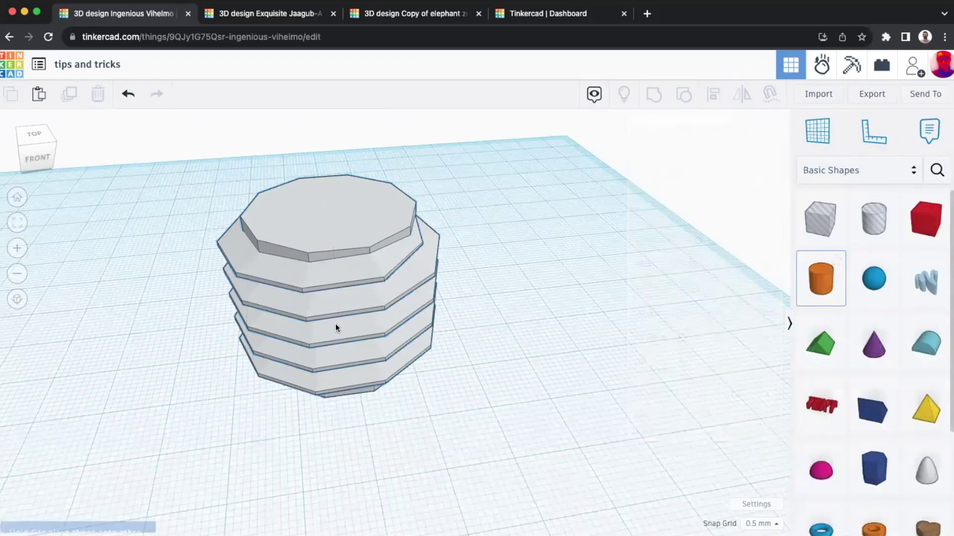
{"action": "left_click", "coordinate": [169, 368]}
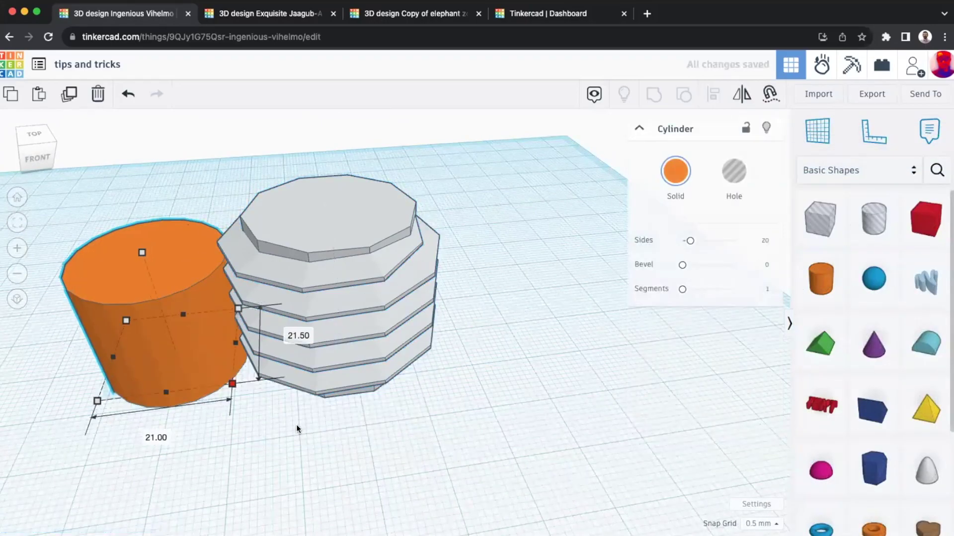
{"action": "left_click_drag", "start_coordinate": [297, 426], "coordinate": [370, 468]}
{"action": "left_click_drag", "start_coordinate": [272, 413], "coordinate": [401, 396]}
Step: Move a copy of the thread out behind the cylinder and turn the thread inside the cylinder into a hole
{"action": "left_click_drag", "start_coordinate": [336, 273], "coordinate": [591, 144]}
{"action": "left_click", "coordinate": [341, 223]}
{"action": "left_click", "coordinate": [359, 228]}
{"action": "right_click_drag", "start_coordinate": [359, 228], "coordinate": [437, 224]}
{"action": "left_click", "coordinate": [713, 193]}
Step: Try grouping the cylinder with the thread hole, and undo the grouping
{"action": "left_click", "coordinate": [422, 326], "text": "shift"}
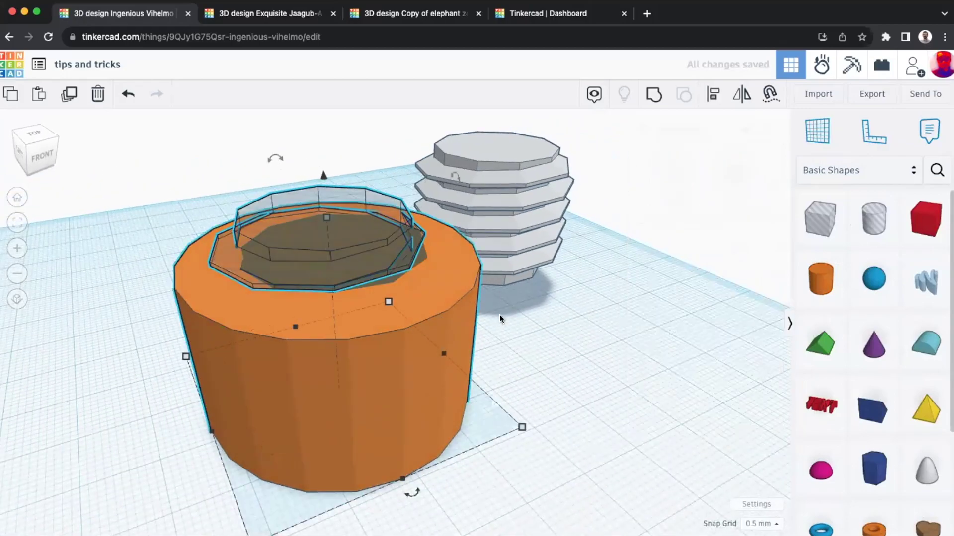
{"action": "left_click", "coordinate": [653, 94]}
{"action": "right_click_drag", "start_coordinate": [529, 303], "coordinate": [485, 322]}
{"action": "key", "text": "super+z"}
Step: Raise the thread hole slightly and group it with the cylinder to cut the nut's internal thread
{"action": "right_click_drag", "start_coordinate": [409, 252], "coordinate": [381, 237]}
{"action": "left_click", "coordinate": [382, 236]}
{"action": "left_click_drag", "start_coordinate": [343, 166], "coordinate": [344, 154]}
{"action": "right_click_drag", "start_coordinate": [418, 138], "coordinate": [136, 231]}
{"action": "left_click_drag", "start_coordinate": [136, 230], "coordinate": [378, 338]}
{"action": "left_click", "coordinate": [653, 101]}
{"action": "right_click_drag", "start_coordinate": [437, 377], "coordinate": [523, 344]}
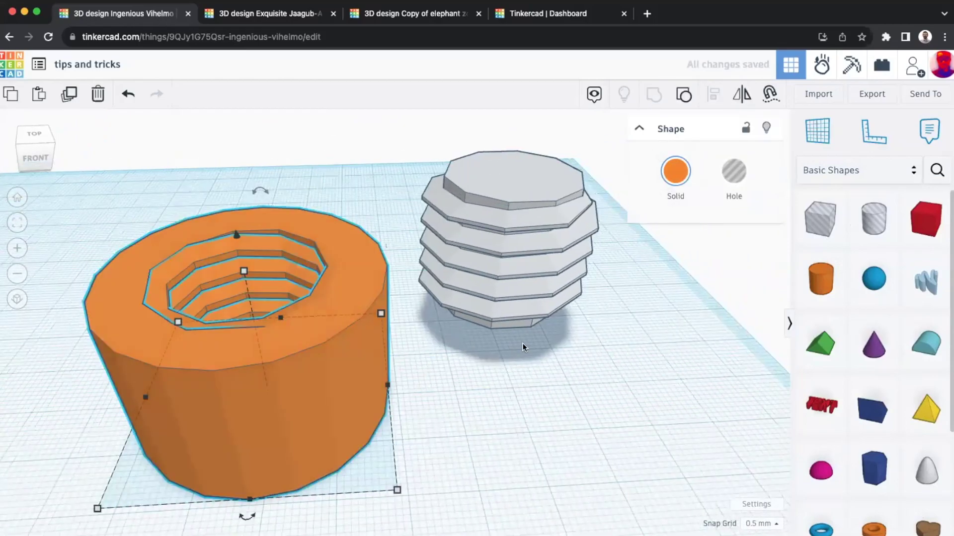
{"action": "left_click", "coordinate": [594, 281]}
{"action": "left_click_drag", "start_coordinate": [520, 215], "coordinate": [523, 226]}
{"action": "key", "text": "super+z"}
Step: Place a second cylinder on top of the solid thread as a bolt head and set its height to 12 mm
{"action": "scroll", "coordinate": [427, 350], "scroll_direction": "down", "scroll_amount": 5}
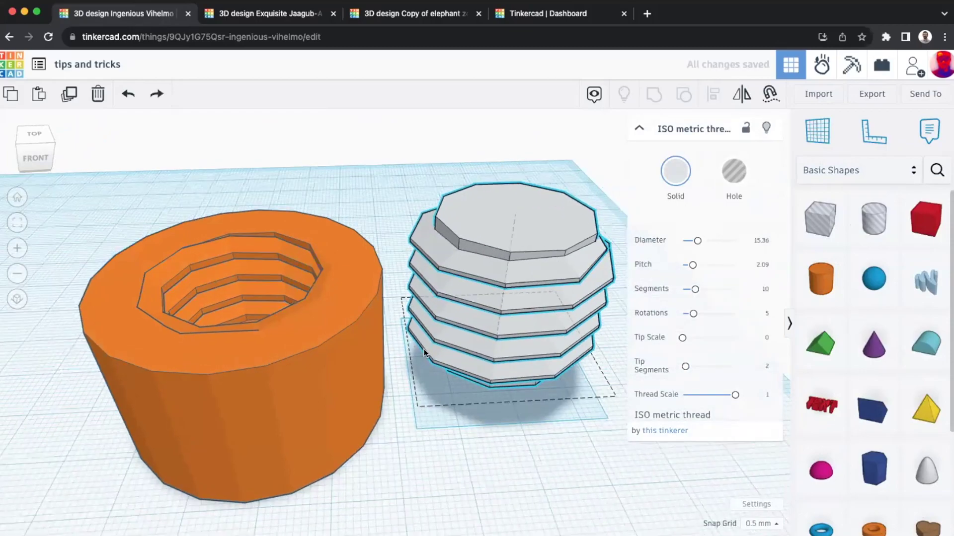
{"action": "left_click_drag", "start_coordinate": [468, 285], "coordinate": [502, 417]}
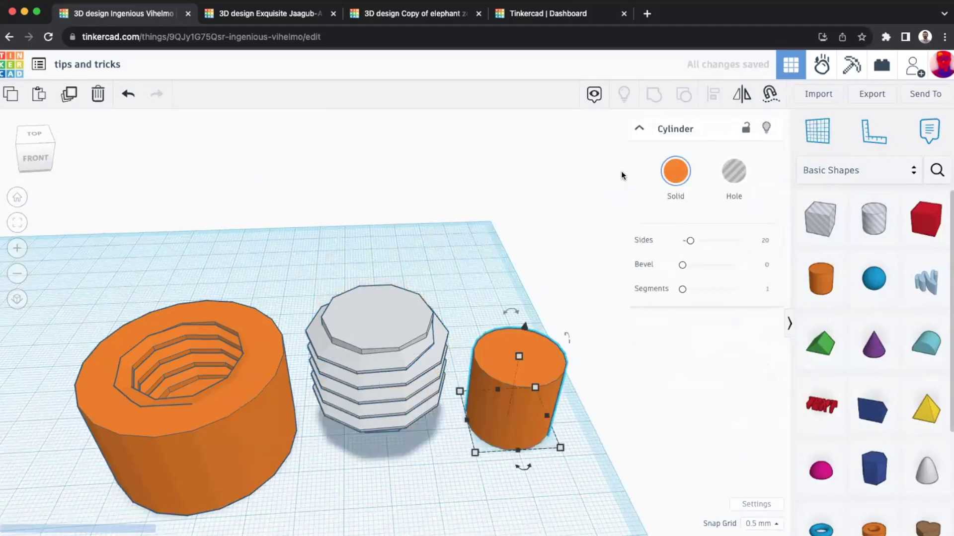
{"action": "left_click_drag", "start_coordinate": [512, 351], "coordinate": [512, 351]}
{"action": "left_click_drag", "start_coordinate": [509, 418], "coordinate": [377, 323]}
{"action": "left_click_drag", "start_coordinate": [367, 233], "coordinate": [382, 269]}
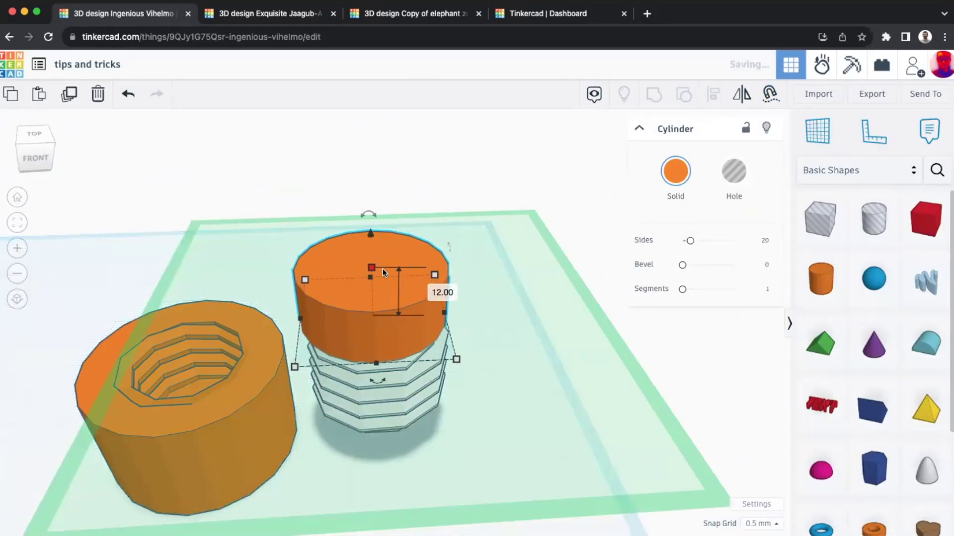
Step: Group the cylinder head with the solid thread to form a bolt
{"action": "left_click", "coordinate": [380, 414], "text": "shift"}
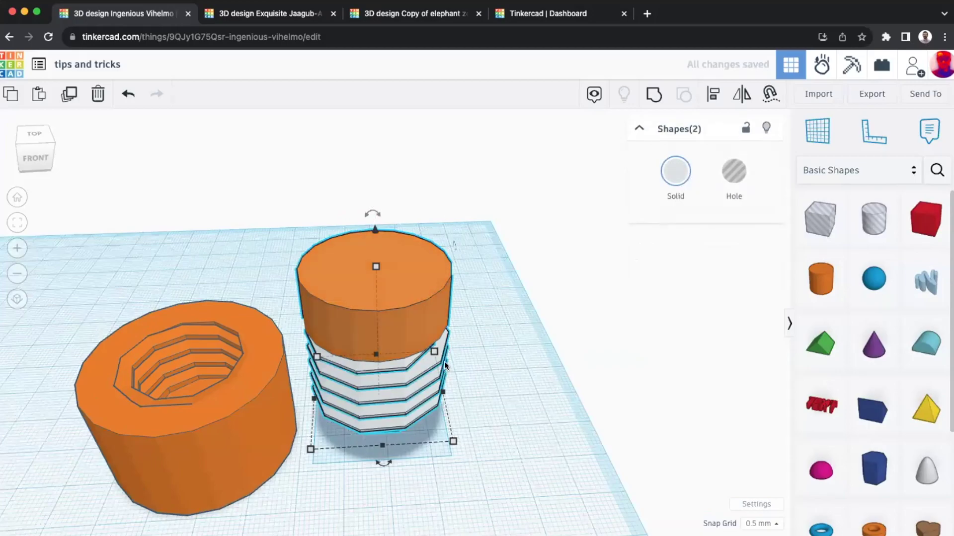
{"action": "key", "text": "ctrl+g"}
{"action": "right_click_drag", "start_coordinate": [469, 365], "coordinate": [484, 273]}
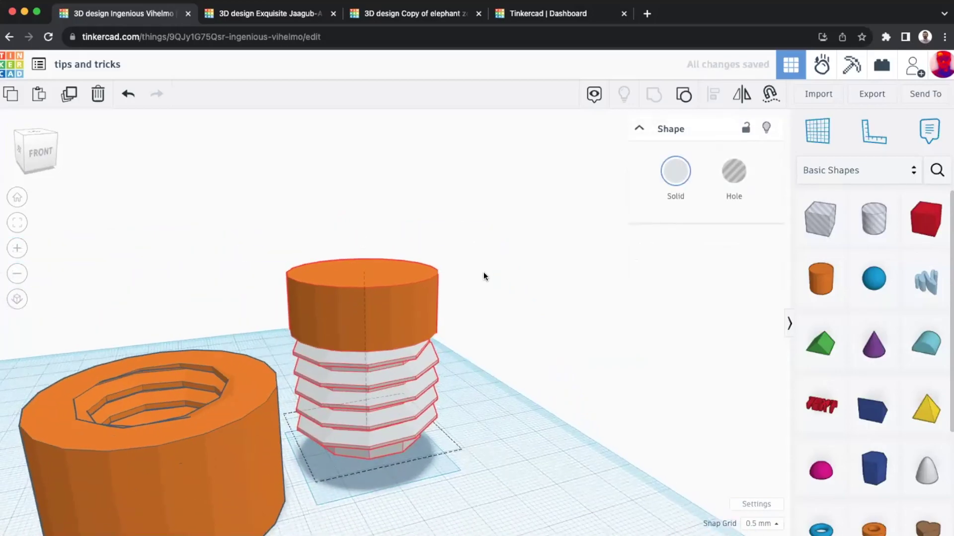
{"action": "middle_click_drag", "start_coordinate": [483, 272], "coordinate": [513, 204]}
{"action": "right_click_drag", "start_coordinate": [506, 205], "coordinate": [243, 325]}
Step: Browse the Featured Collections and the full list of Shape Generators, and return to the featured generators
{"action": "left_click", "coordinate": [854, 170]}
{"action": "left_click", "coordinate": [847, 428]}
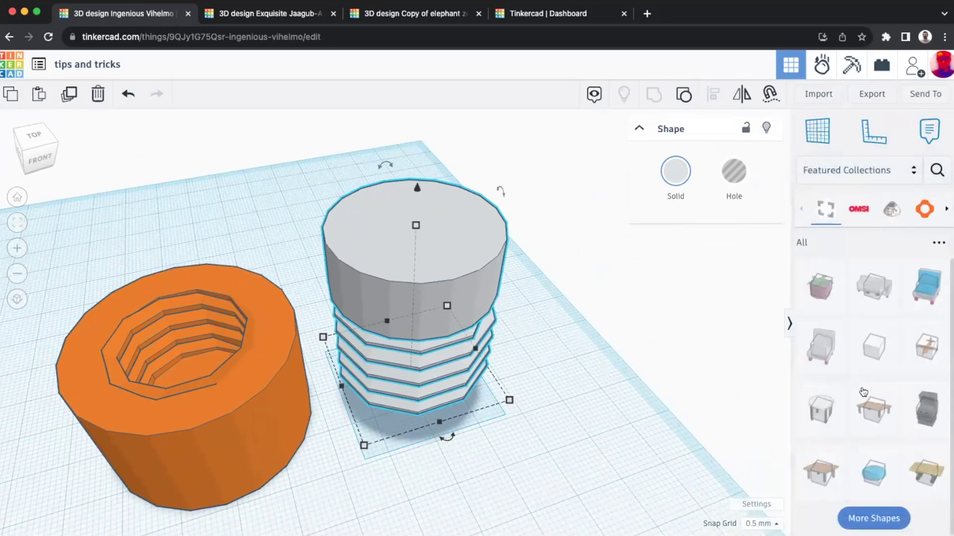
{"action": "left_click", "coordinate": [856, 179]}
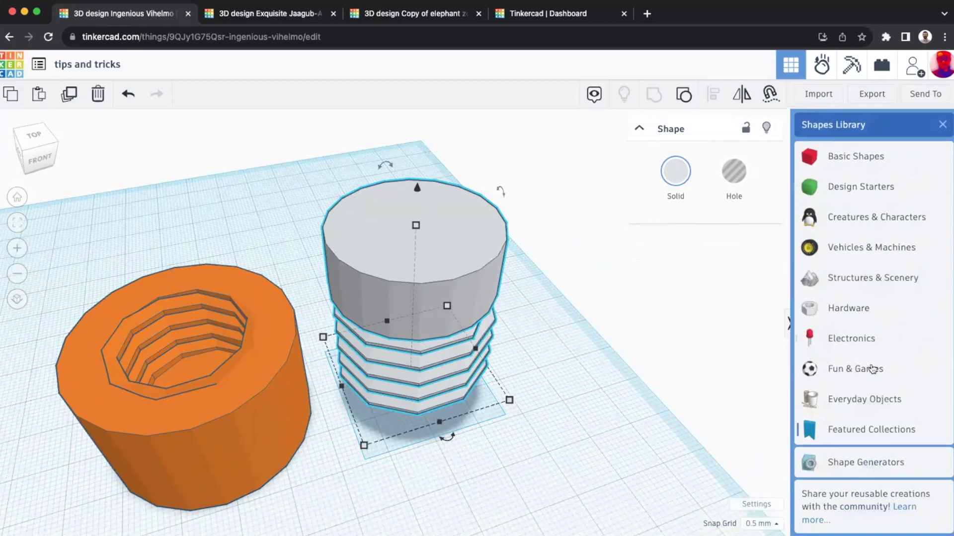
{"action": "left_click", "coordinate": [844, 463]}
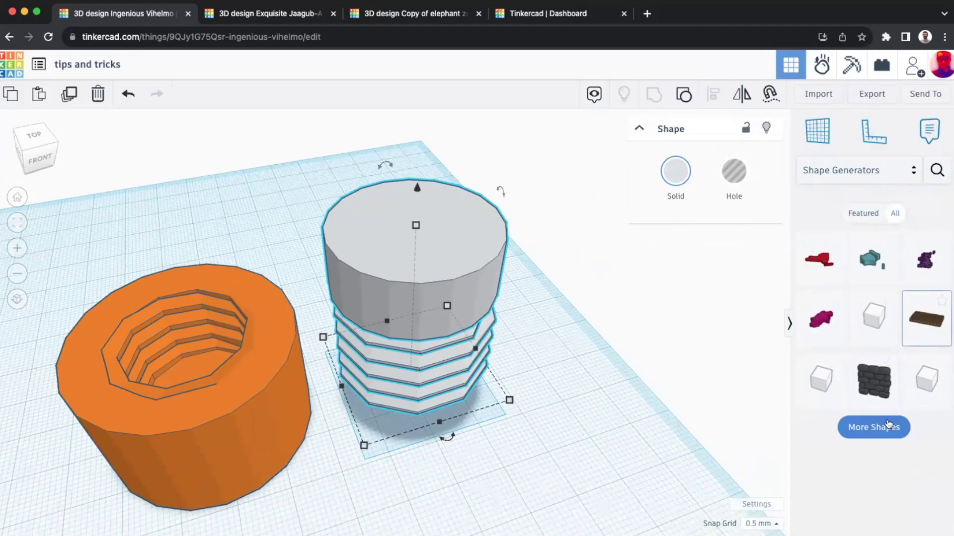
{"action": "left_click", "coordinate": [877, 429]}
{"action": "scroll", "coordinate": [889, 347], "scroll_direction": "down", "scroll_amount": 3}
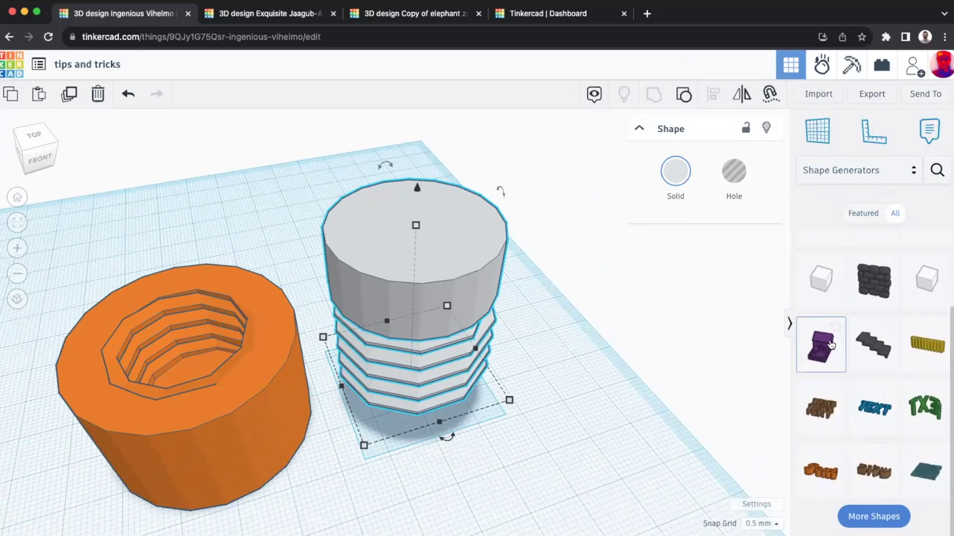
{"action": "scroll", "coordinate": [844, 323], "scroll_direction": "up", "scroll_amount": 4}
{"action": "left_click", "coordinate": [864, 214]}
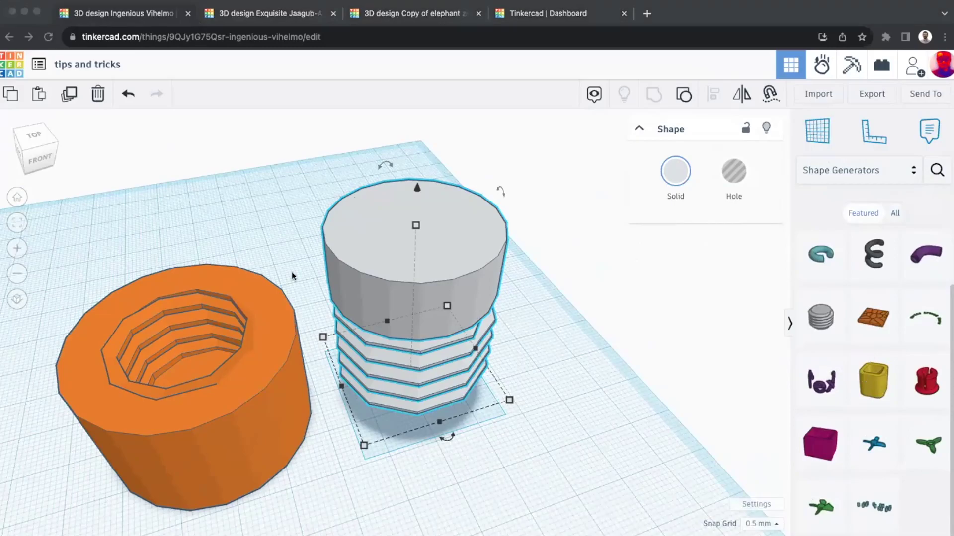
Step: Delete the nut and bolt and place a Snap and Socket connector on the workplane
{"action": "left_click_drag", "start_coordinate": [412, 385], "coordinate": [410, 384]}
{"action": "key", "text": "Delete"}
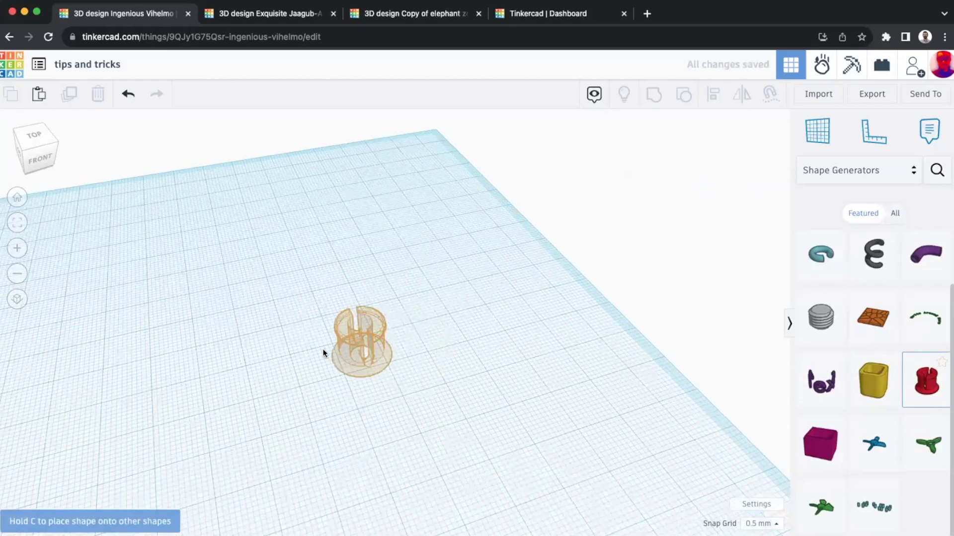
{"action": "left_click", "coordinate": [278, 318]}
{"action": "scroll", "coordinate": [281, 321], "scroll_direction": "up", "scroll_amount": 5}
{"action": "right_click_drag", "start_coordinate": [288, 334], "coordinate": [281, 354]}
{"action": "scroll", "coordinate": [283, 355], "scroll_direction": "down", "scroll_amount": 3}
{"action": "scroll", "coordinate": [282, 354], "scroll_direction": "down", "scroll_amount": 2}
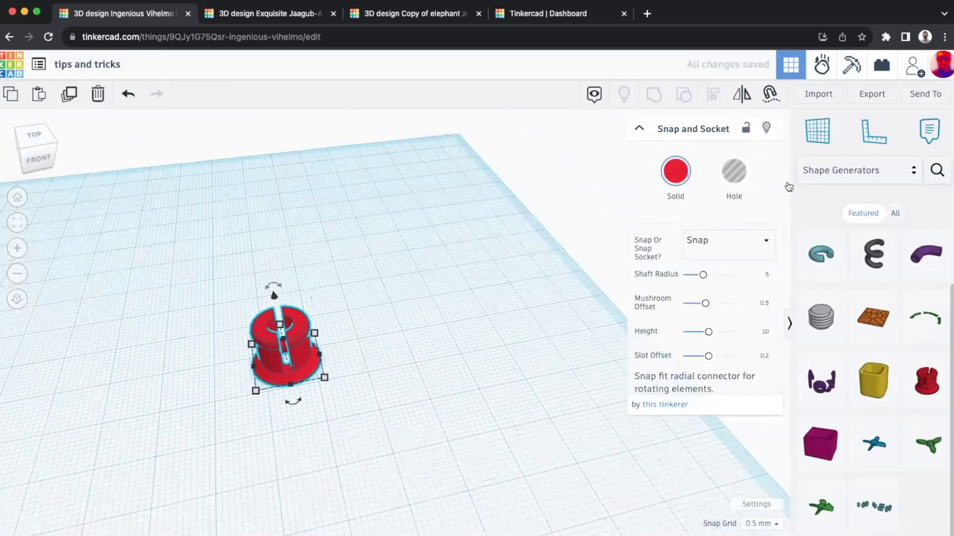
Step: Place a red box beside the snap connector and rotate the connector onto its side
{"action": "left_click", "coordinate": [825, 185]}
{"action": "left_click", "coordinate": [841, 156]}
{"action": "left_click_drag", "start_coordinate": [927, 219], "coordinate": [184, 336]}
{"action": "left_click", "coordinate": [264, 360]}
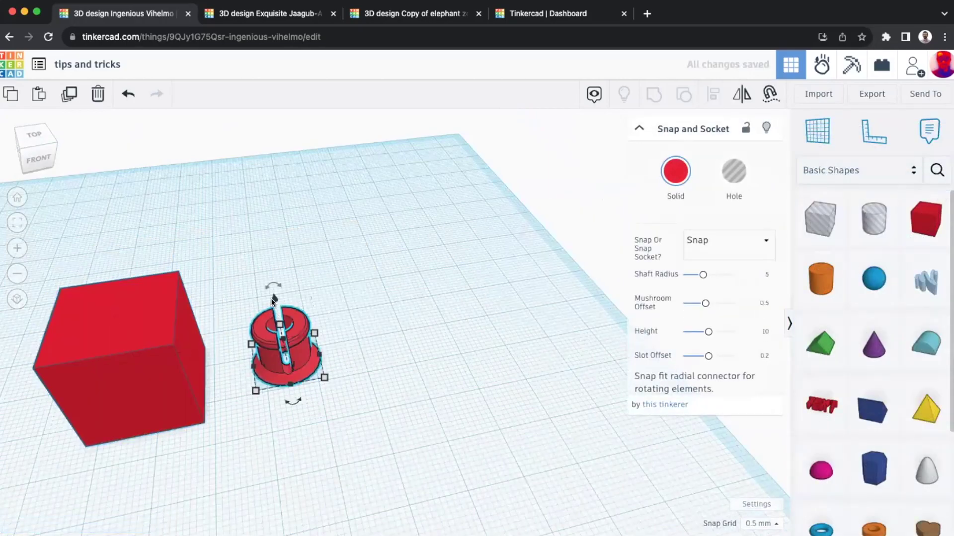
{"action": "left_click_drag", "start_coordinate": [267, 287], "coordinate": [330, 312]}
Step: Position the snap connector against the box's side face and move a copy of it away from the box
{"action": "left_click_drag", "start_coordinate": [259, 341], "coordinate": [199, 368]}
{"action": "key", "text": "super+z"}
{"action": "left_click_drag", "start_coordinate": [236, 300], "coordinate": [232, 280]}
{"action": "left_click_drag", "start_coordinate": [245, 358], "coordinate": [408, 342]}
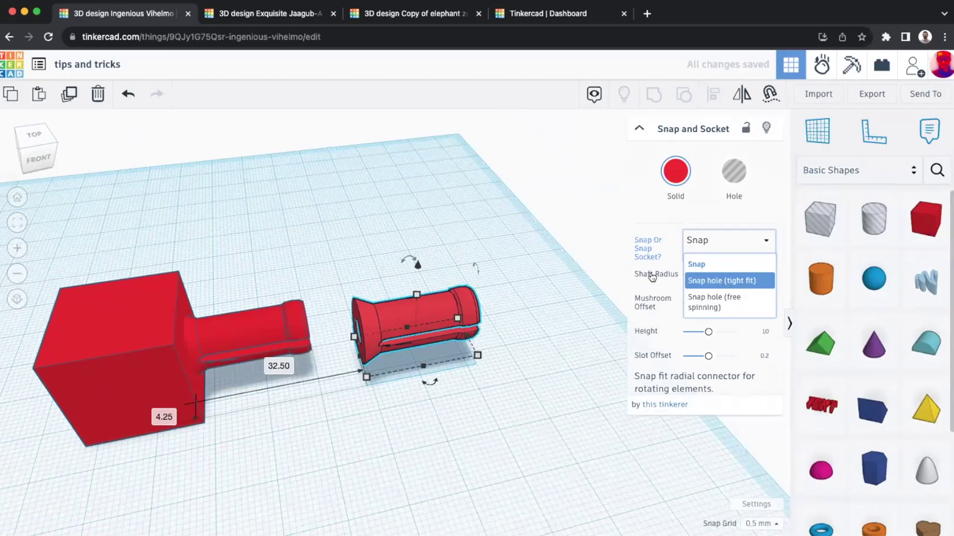
Step: Turn the copied connector into a tight-fit snap hole and subtract it from a lengthened box placed over it
{"action": "left_click", "coordinate": [714, 281]}
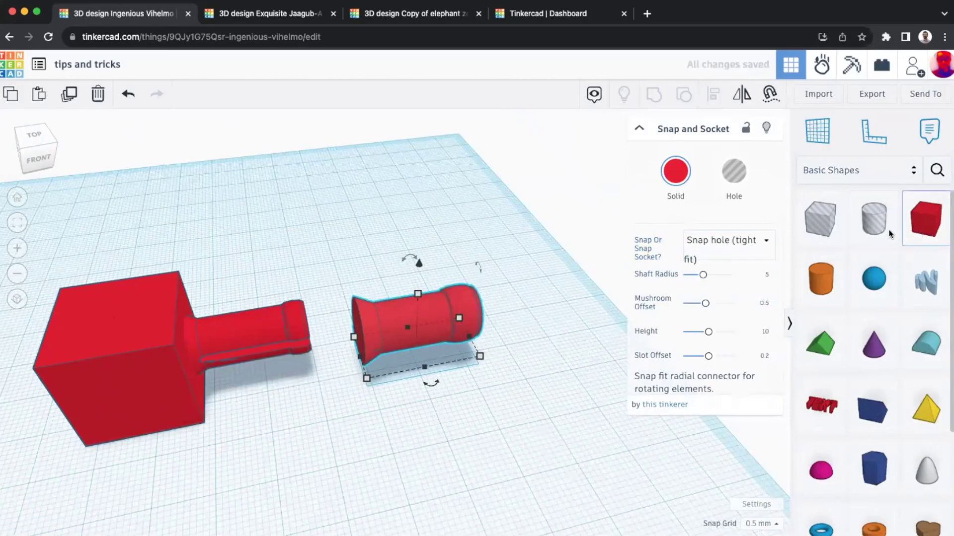
{"action": "left_click", "coordinate": [734, 172]}
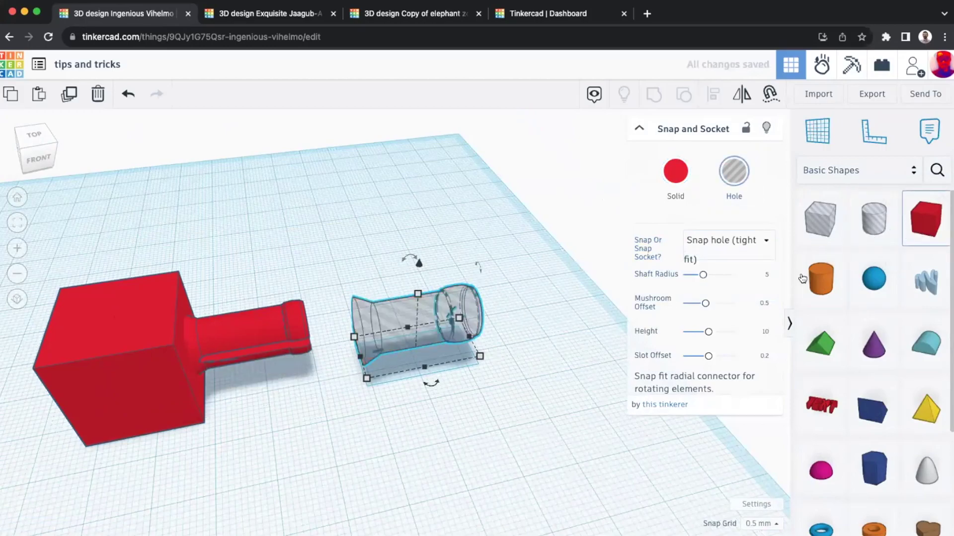
{"action": "left_click", "coordinate": [435, 336]}
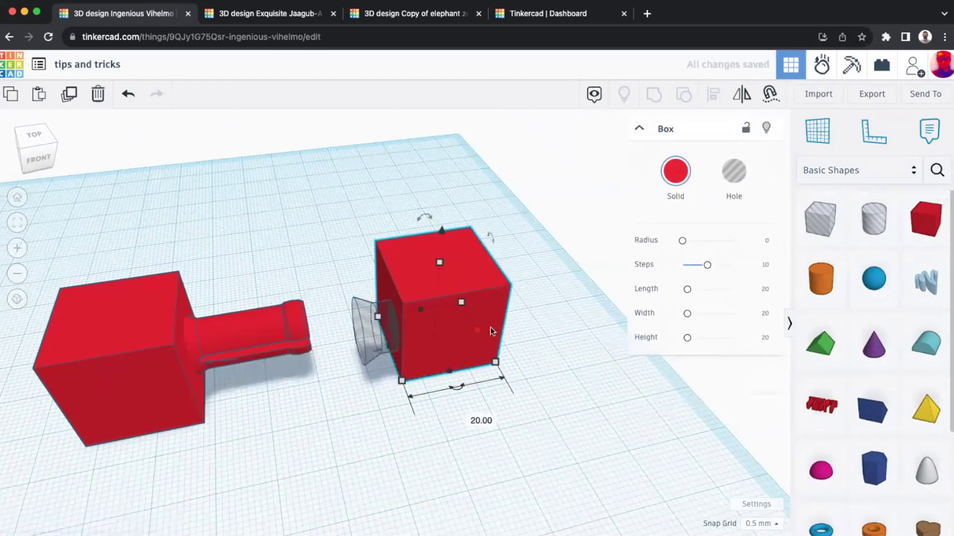
{"action": "left_click_drag", "start_coordinate": [478, 330], "coordinate": [509, 324]}
{"action": "left_click", "coordinate": [366, 339], "text": "shift"}
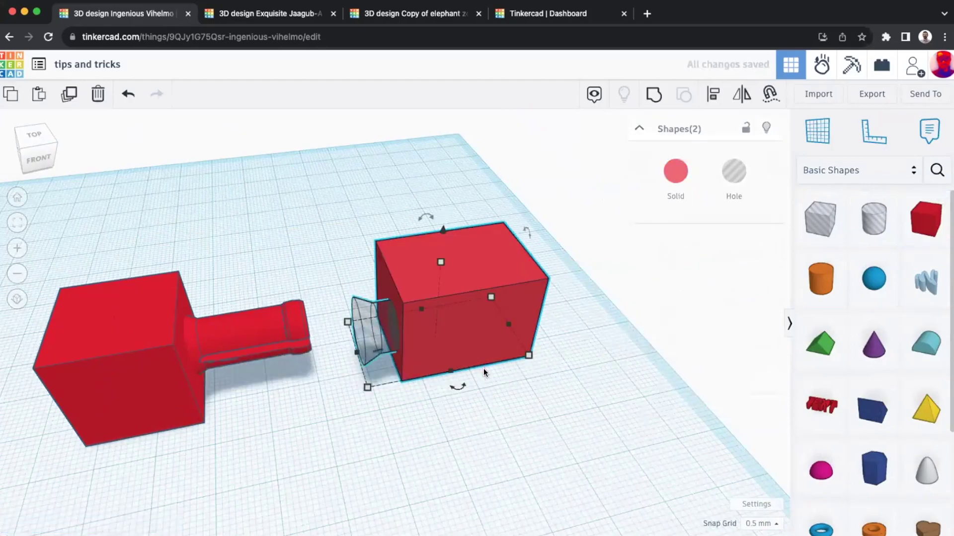
{"action": "left_click", "coordinate": [654, 94]}
{"action": "right_click_drag", "start_coordinate": [557, 291], "coordinate": [527, 276]}
Step: Group the first box with its snap connector and slide the connector into the socket box
{"action": "left_click_drag", "start_coordinate": [93, 433], "coordinate": [127, 432]}
{"action": "key", "text": "super+z"}
{"action": "left_click", "coordinate": [221, 437], "text": "shift"}
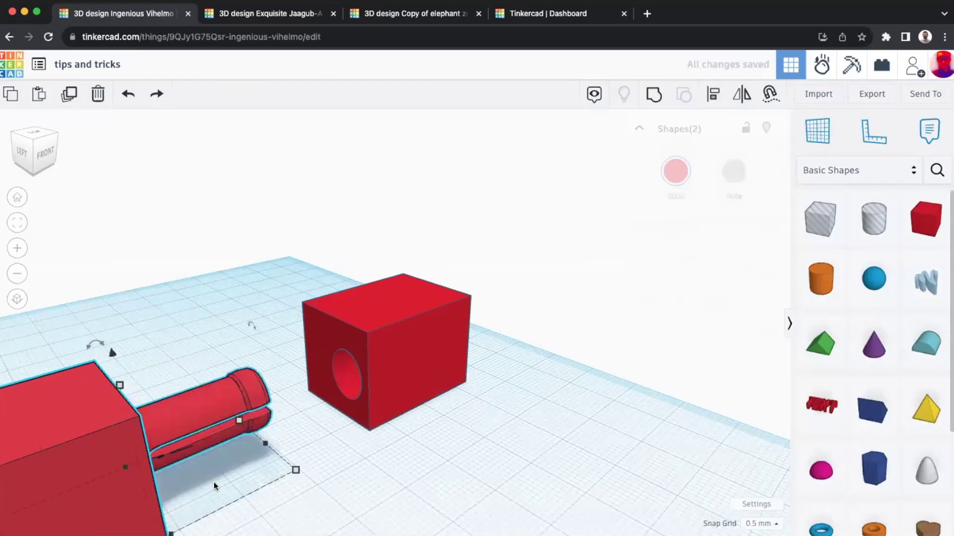
{"action": "key", "text": "ctrl+g"}
{"action": "left_click_drag", "start_coordinate": [165, 481], "coordinate": [262, 432]}
{"action": "right_click_drag", "start_coordinate": [165, 399], "coordinate": [404, 442]}
Step: Delete both the connector block and the socket block from the workplane
{"action": "left_click", "coordinate": [402, 442], "text": "shift"}
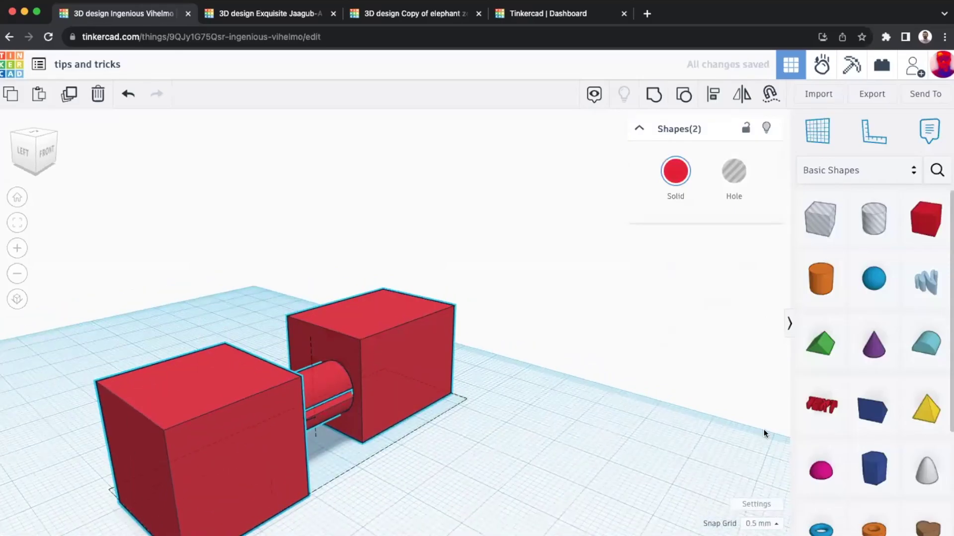
{"action": "right_click_drag", "start_coordinate": [763, 430], "coordinate": [791, 432]}
{"action": "key", "text": "Delete"}
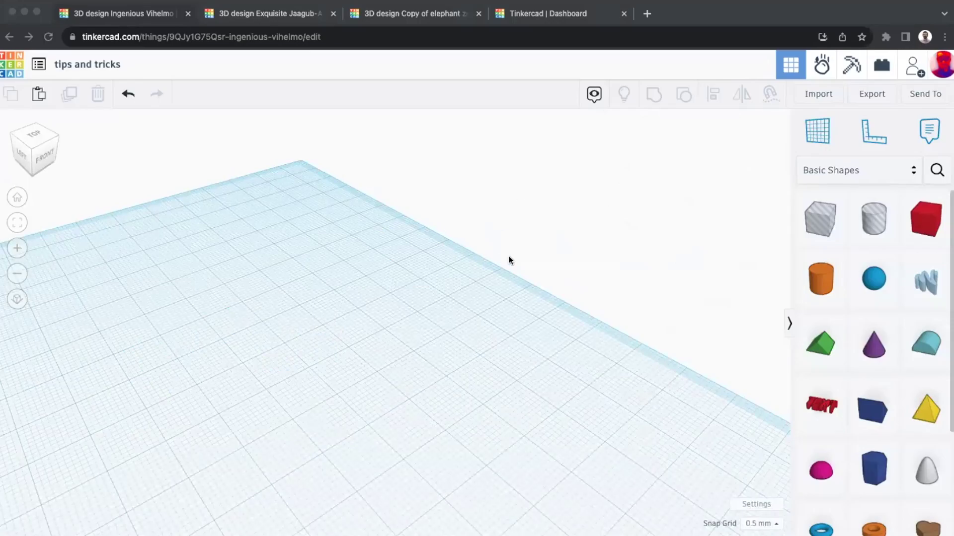
Step: Import flower.svg centered on the artboard with its length and width set to 50
{"action": "scroll", "coordinate": [546, 283], "scroll_direction": "down", "scroll_amount": 3}
{"action": "middle_click_drag", "start_coordinate": [552, 283], "coordinate": [602, 241]}
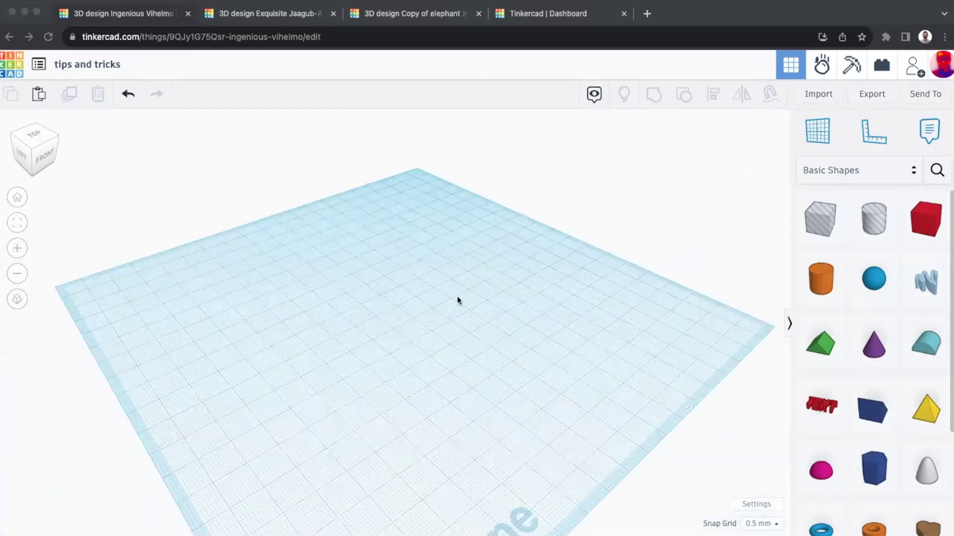
{"action": "scroll", "coordinate": [458, 298], "scroll_direction": "down", "scroll_amount": 2}
{"action": "right_click_drag", "start_coordinate": [707, 160], "coordinate": [802, 94]}
{"action": "left_click", "coordinate": [811, 94]}
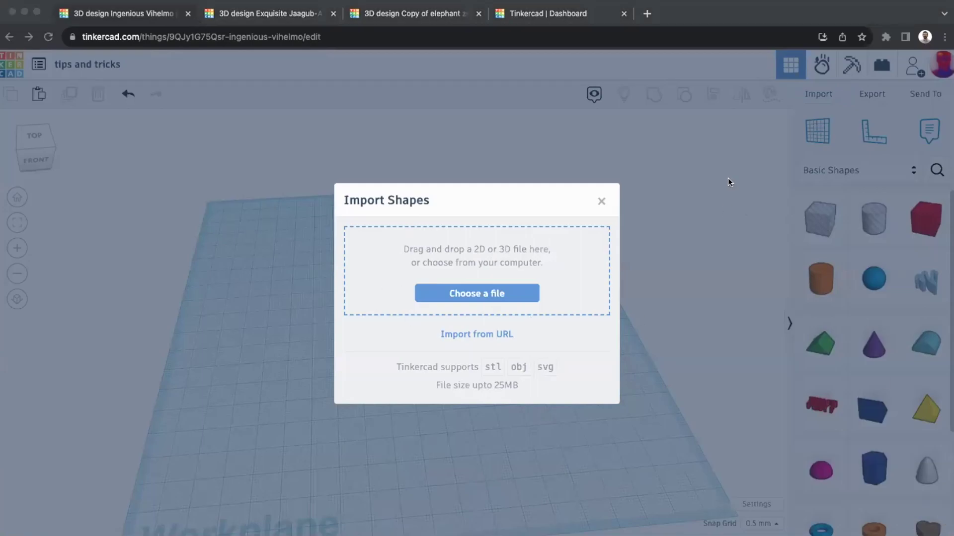
{"action": "left_click_drag", "start_coordinate": [476, 254], "coordinate": [476, 255]}
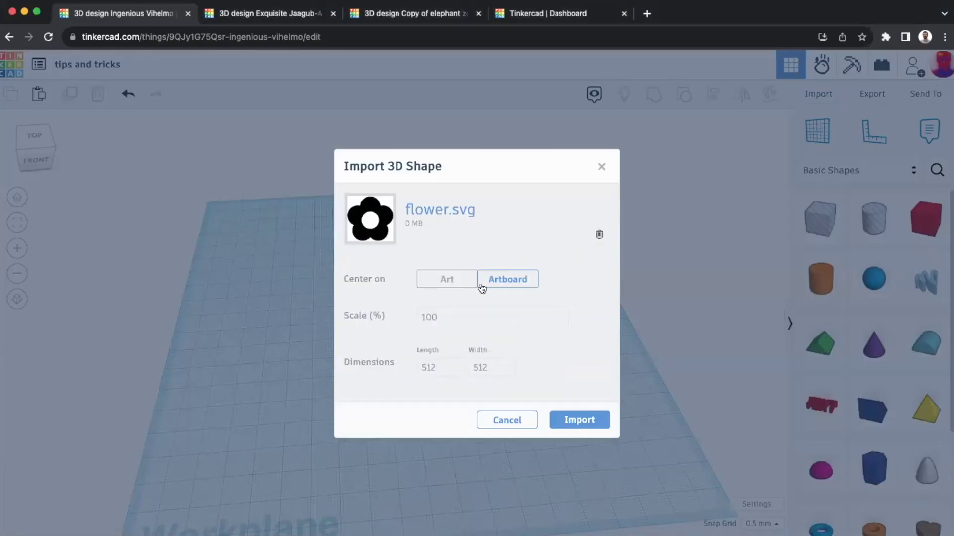
{"action": "left_click", "coordinate": [421, 361]}
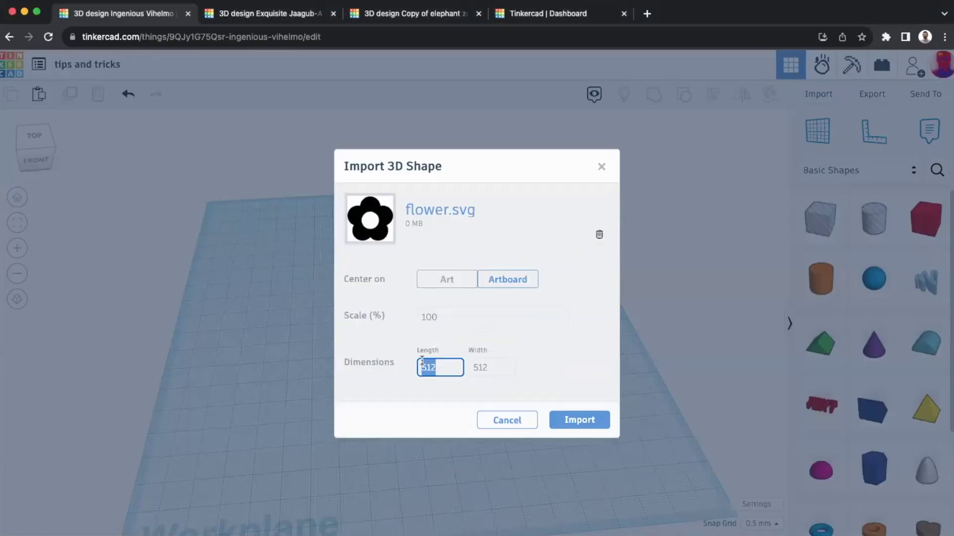
{"action": "type", "text": "50"}
{"action": "left_click", "coordinate": [494, 370]}
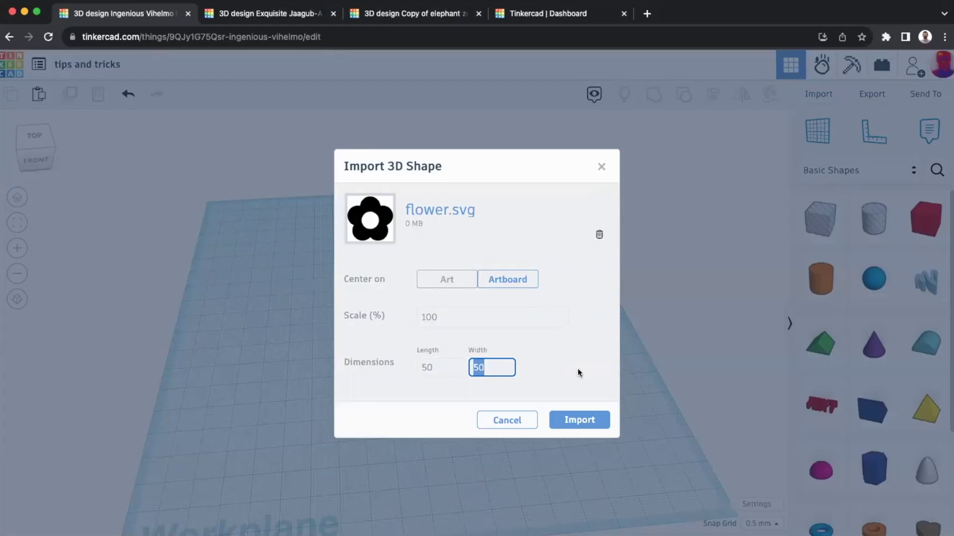
{"action": "left_click", "coordinate": [582, 420]}
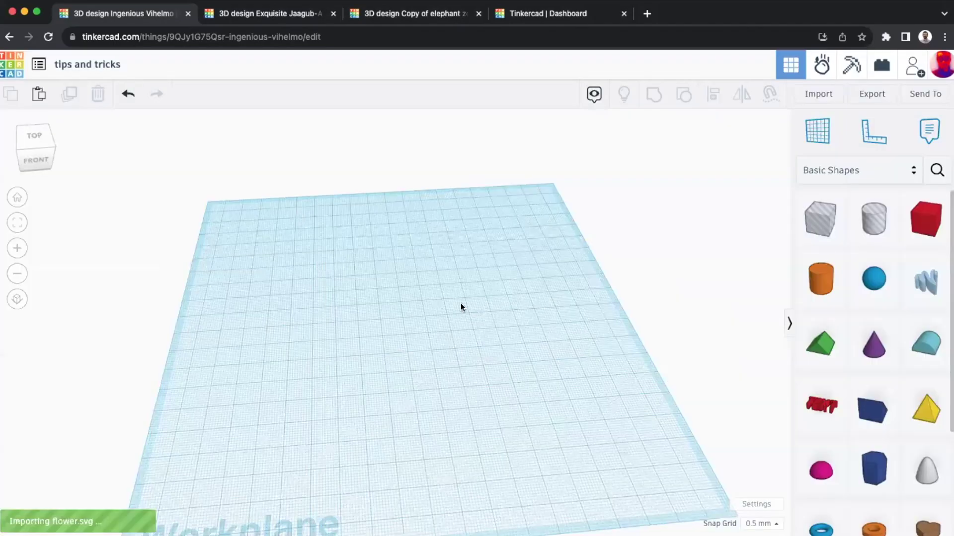
Step: Color the imported flower magenta and move it about 15.5 mm sideways on the workplane
{"action": "right_click_drag", "start_coordinate": [420, 365], "coordinate": [485, 346]}
{"action": "scroll", "coordinate": [512, 274], "scroll_direction": "up", "scroll_amount": 2}
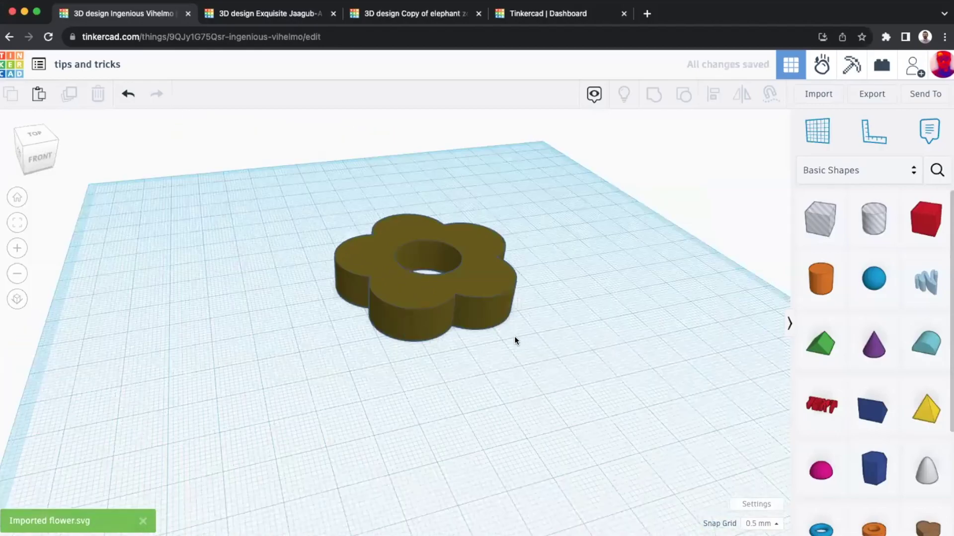
{"action": "right_click_drag", "start_coordinate": [675, 175], "coordinate": [712, 320]}
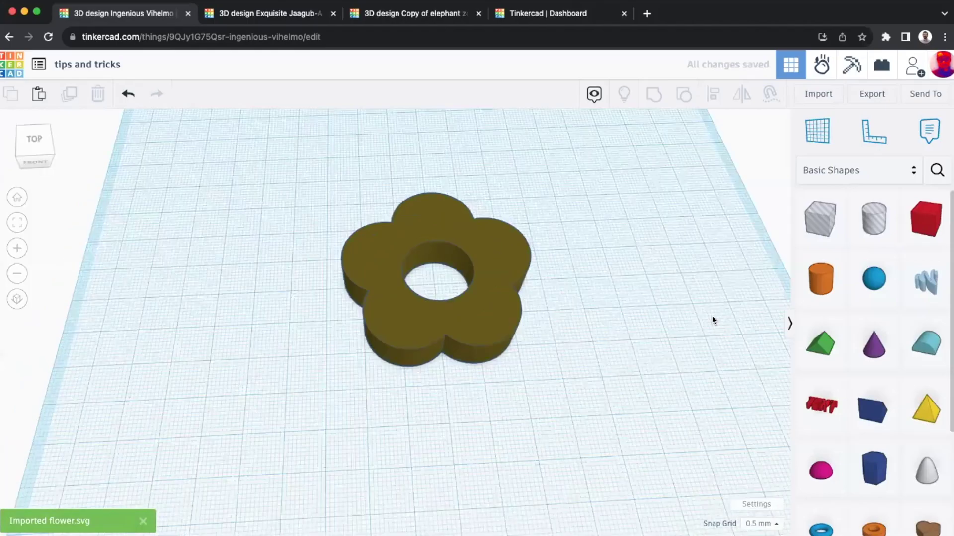
{"action": "left_click", "coordinate": [463, 371]}
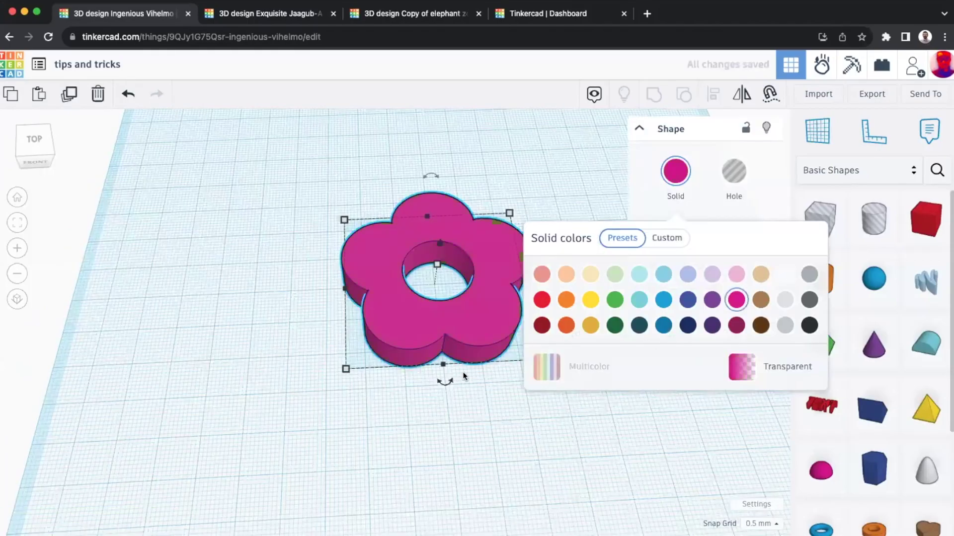
{"action": "left_click_drag", "start_coordinate": [458, 321], "coordinate": [390, 321]}
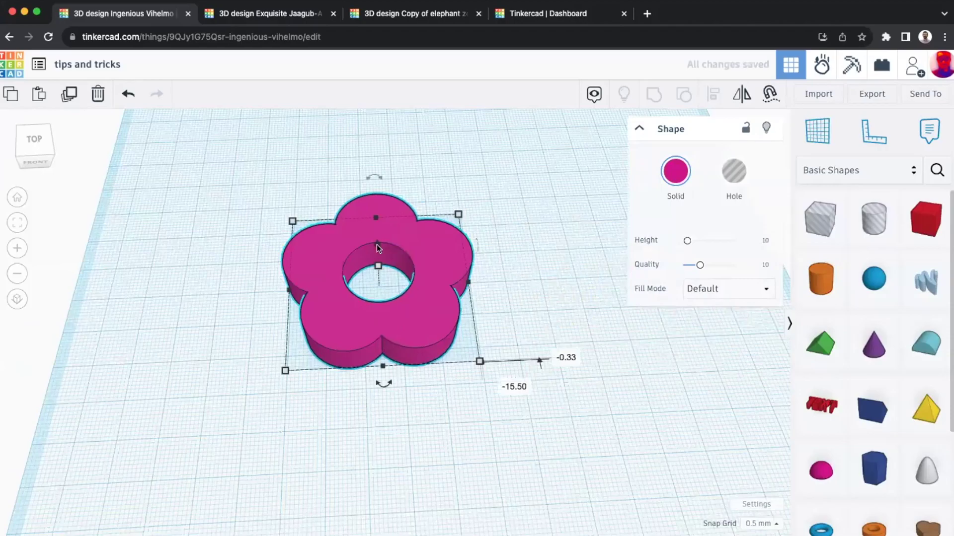
Step: Enlarge the flower proportionally on the workplane and undo the last resize
{"action": "scroll", "coordinate": [377, 245], "scroll_direction": "up", "scroll_amount": 5}
{"action": "right_click_drag", "start_coordinate": [462, 251], "coordinate": [460, 256]}
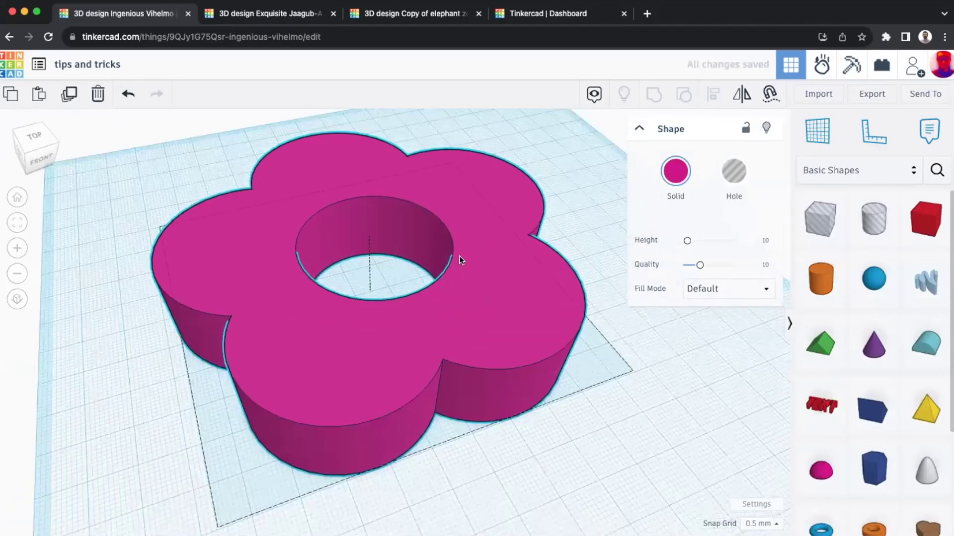
{"action": "scroll", "coordinate": [402, 226], "scroll_direction": "down", "scroll_amount": 5}
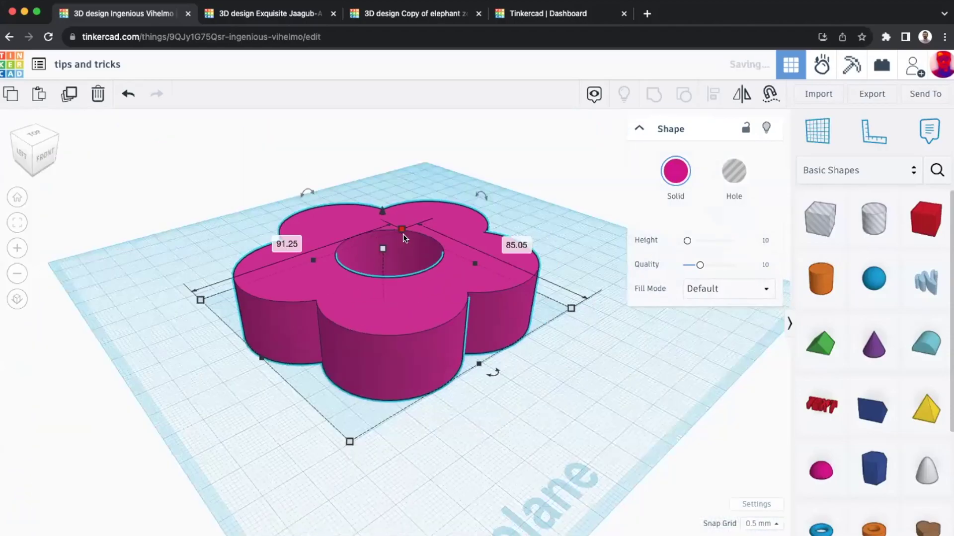
{"action": "key", "text": "super+z"}
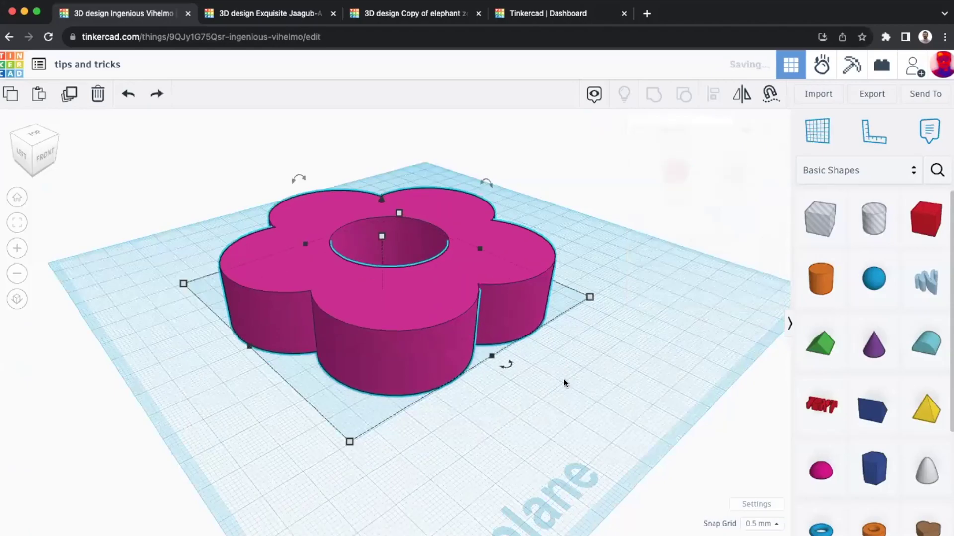
Step: Try the Silhouette fill mode on the flower and set its fill mode to Outer Line
{"action": "right_click_drag", "start_coordinate": [486, 397], "coordinate": [461, 425]}
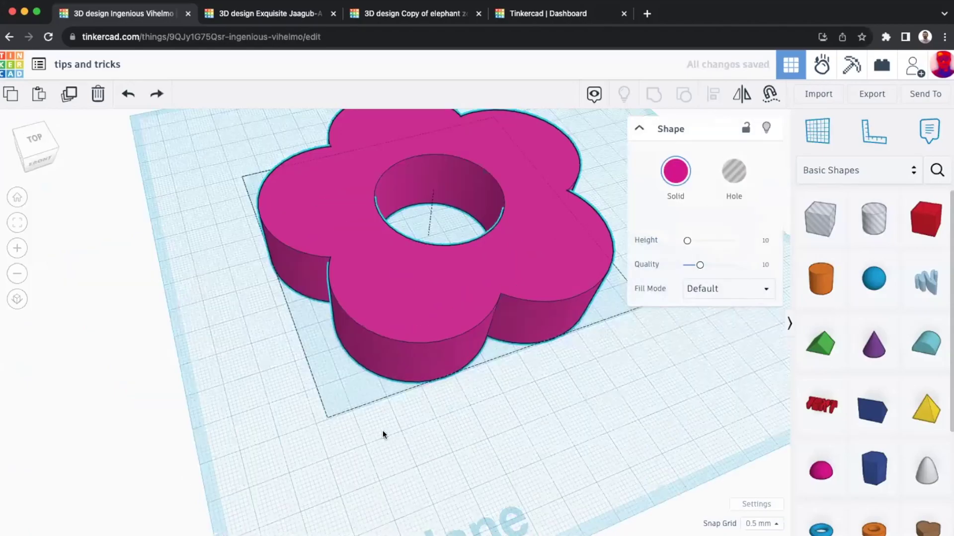
{"action": "right_click_drag", "start_coordinate": [382, 431], "coordinate": [386, 323]}
{"action": "middle_click_drag", "start_coordinate": [557, 228], "coordinate": [530, 241]}
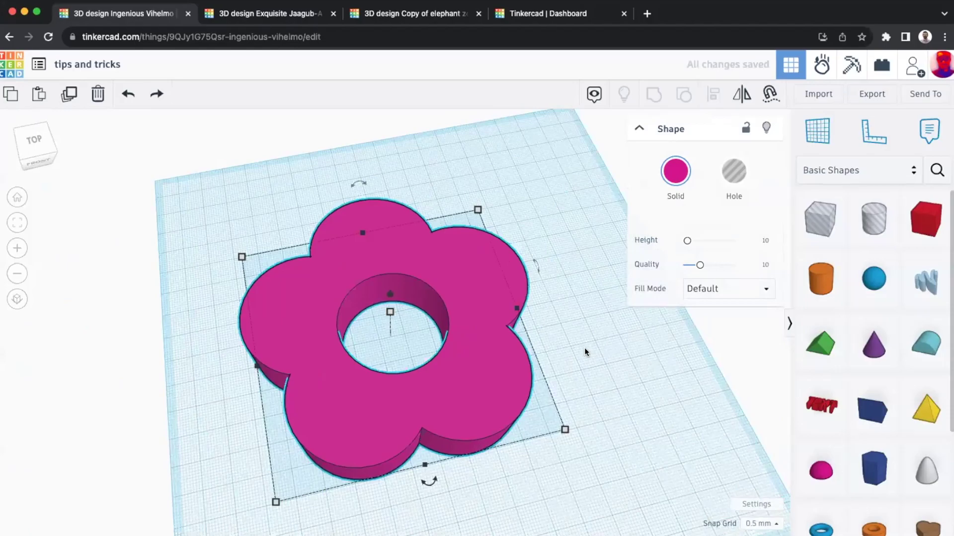
{"action": "middle_click_drag", "start_coordinate": [569, 338], "coordinate": [549, 323]}
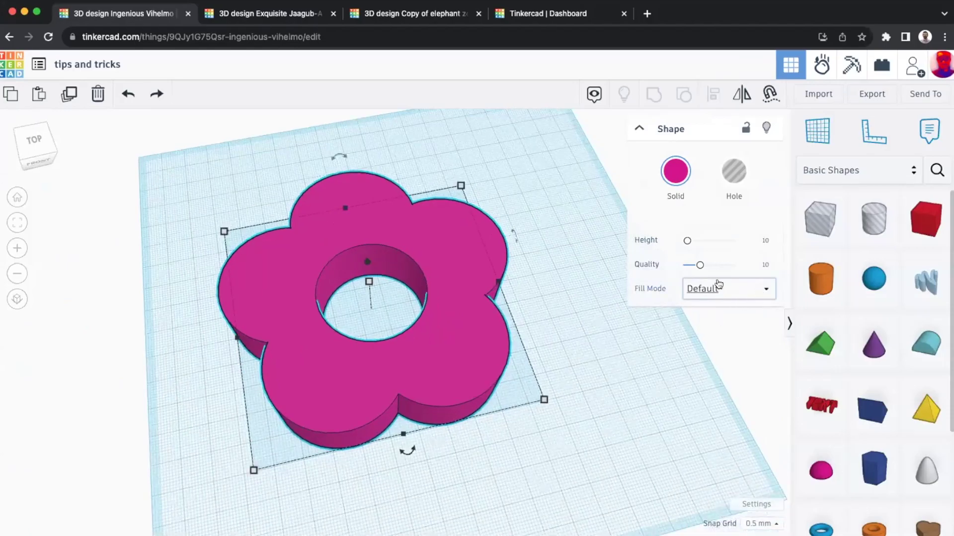
{"action": "left_click", "coordinate": [719, 285]}
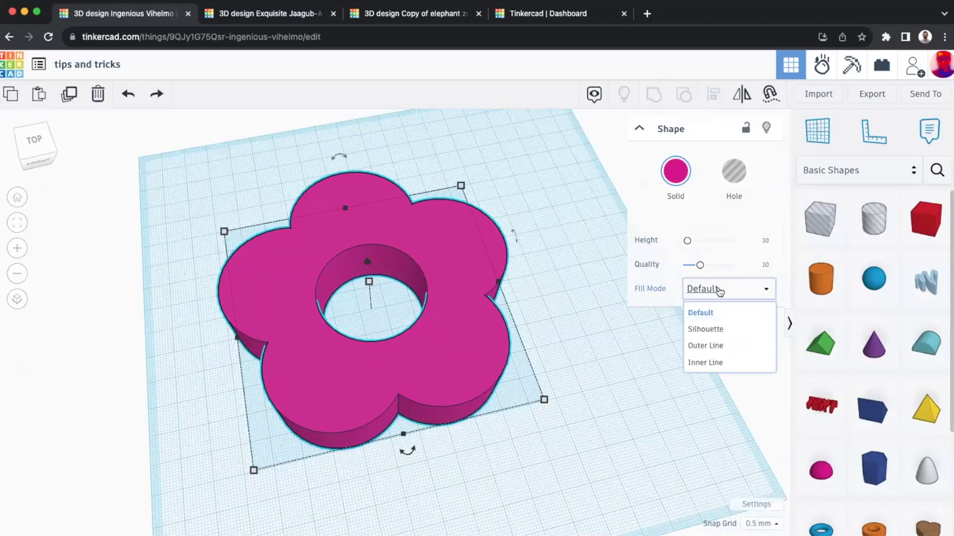
{"action": "left_click", "coordinate": [718, 329]}
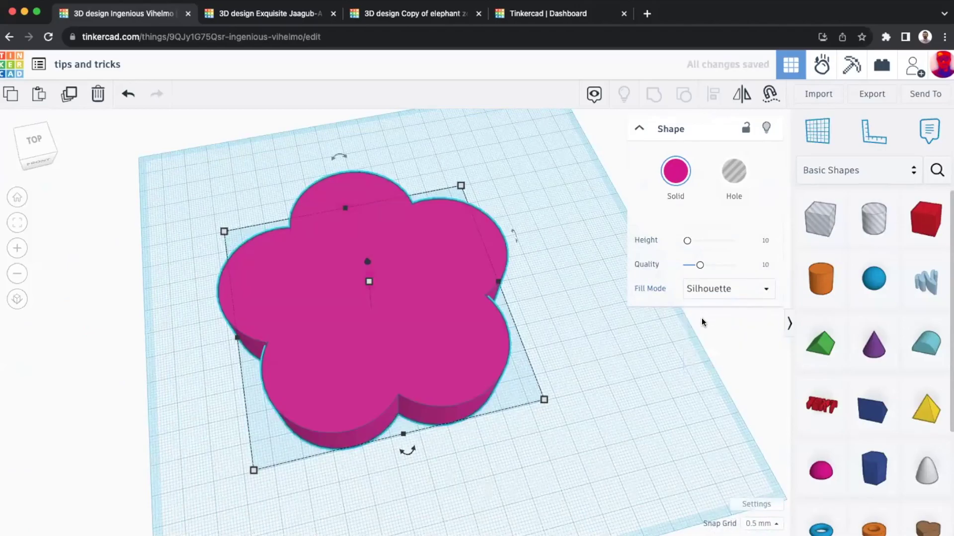
{"action": "left_click", "coordinate": [717, 288]}
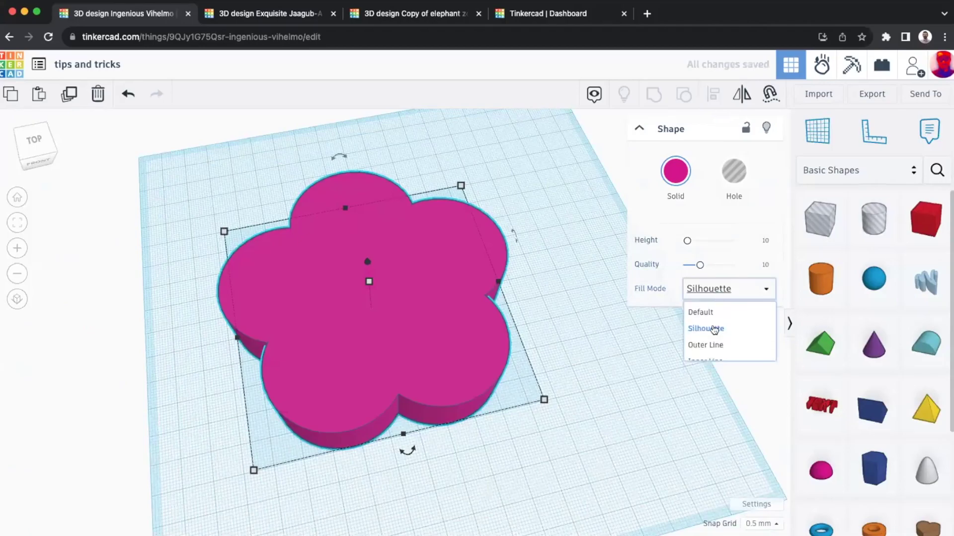
{"action": "left_click", "coordinate": [712, 344]}
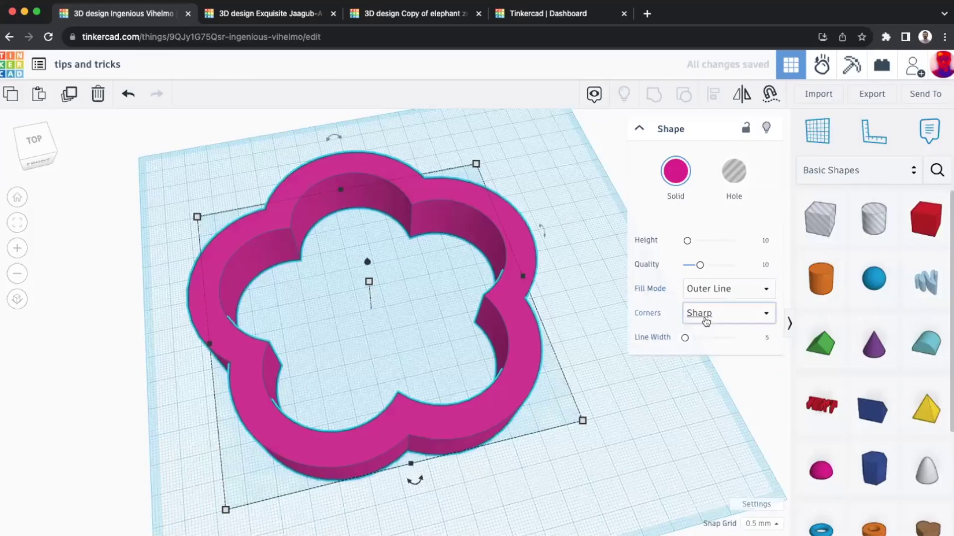
Step: Set the flower outline's corners to Round and reduce its line width to about 1.82
{"action": "left_click", "coordinate": [704, 318]}
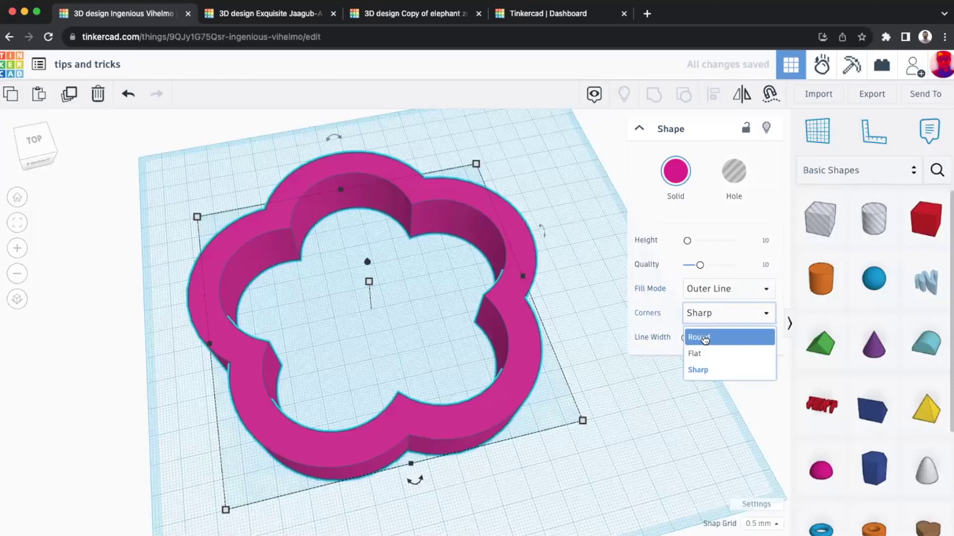
{"action": "left_click", "coordinate": [716, 348]}
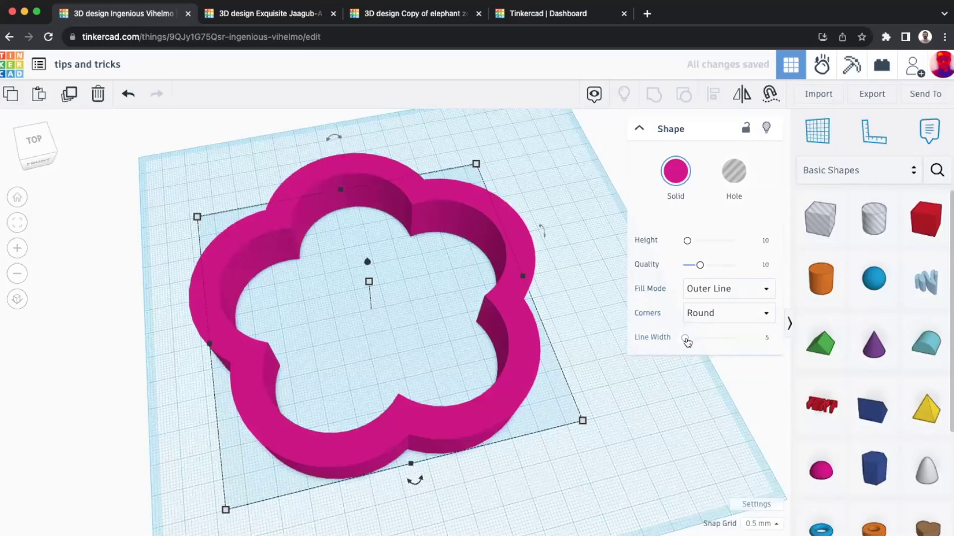
{"action": "left_click", "coordinate": [684, 339]}
{"action": "mouse_move", "coordinate": [684, 339]}
{"action": "left_mouse_down"}
{"action": "mouse_move", "coordinate": [707, 337]}
{"action": "mouse_move", "coordinate": [684, 339]}
{"action": "left_mouse_up"}
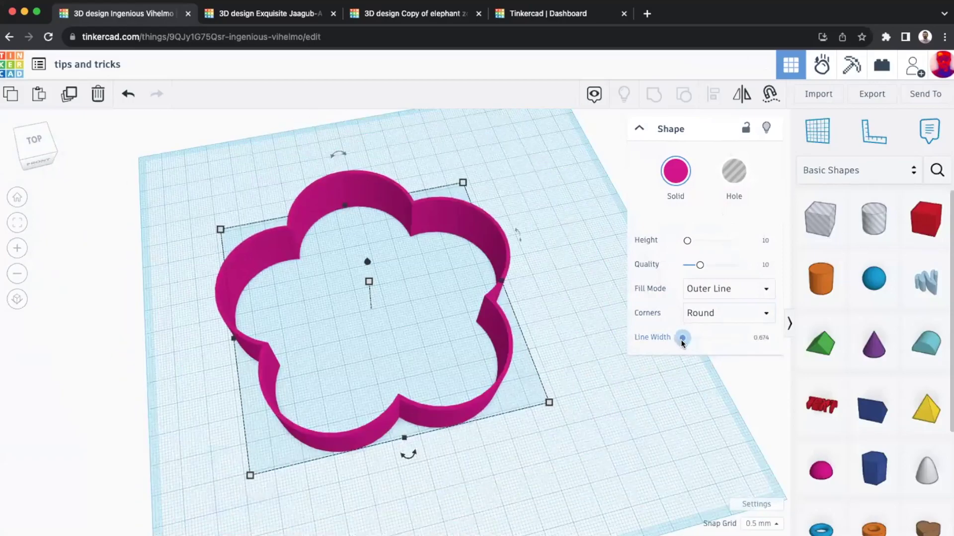
Step: Rotate the flower outline upright so that it stands on its edge
{"action": "scroll", "coordinate": [523, 347], "scroll_direction": "down", "scroll_amount": 3}
{"action": "right_click_drag", "start_coordinate": [278, 308], "coordinate": [313, 226]}
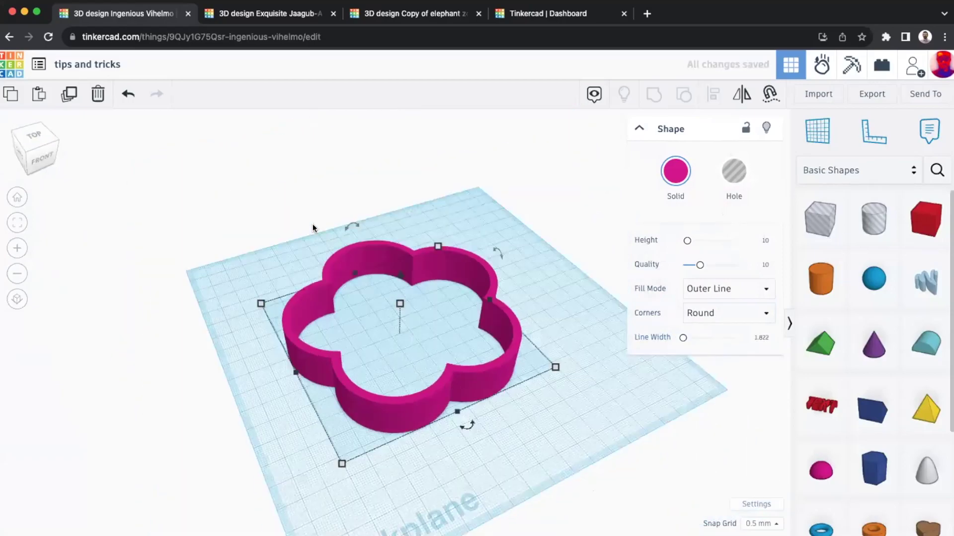
{"action": "left_click_drag", "start_coordinate": [497, 255], "coordinate": [499, 199]}
Step: Duplicate the upright outline, turn the copy about the vertical axis, and repeat the duplication until four outlines form a round cage
{"action": "left_click", "coordinate": [71, 93]}
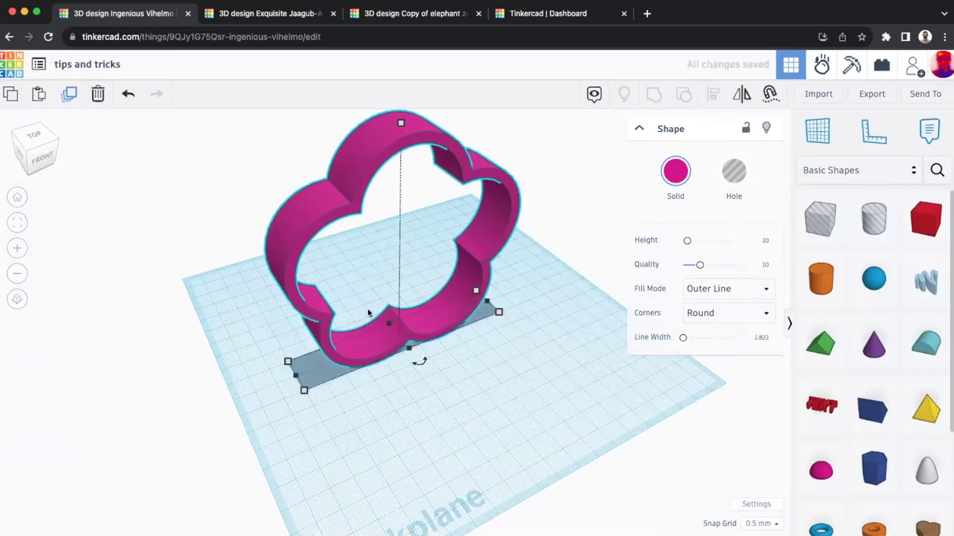
{"action": "mouse_move", "coordinate": [422, 364]}
{"action": "left_click_drag", "start_coordinate": [419, 397], "coordinate": [458, 404]}
{"action": "left_click", "coordinate": [70, 96]}
{"action": "left_click", "coordinate": [70, 99]}
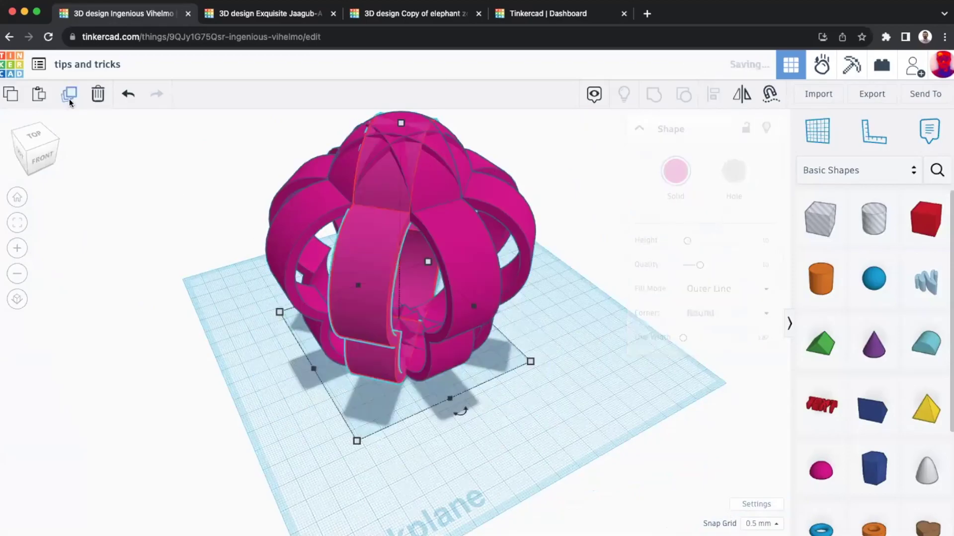
Step: Select all four flower outlines and reduce their overall height to flatten the cage
{"action": "right_click_drag", "start_coordinate": [564, 323], "coordinate": [312, 229]}
{"action": "left_click_drag", "start_coordinate": [193, 164], "coordinate": [374, 311]}
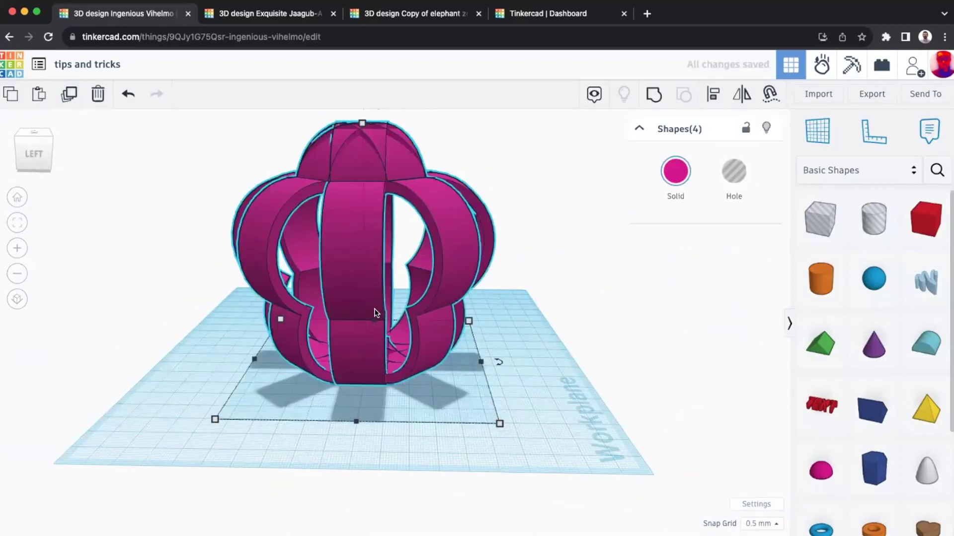
{"action": "middle_click_drag", "start_coordinate": [362, 150], "coordinate": [361, 230]}
{"action": "left_click_drag", "start_coordinate": [361, 209], "coordinate": [351, 251]}
{"action": "right_click_drag", "start_coordinate": [350, 251], "coordinate": [232, 187]}
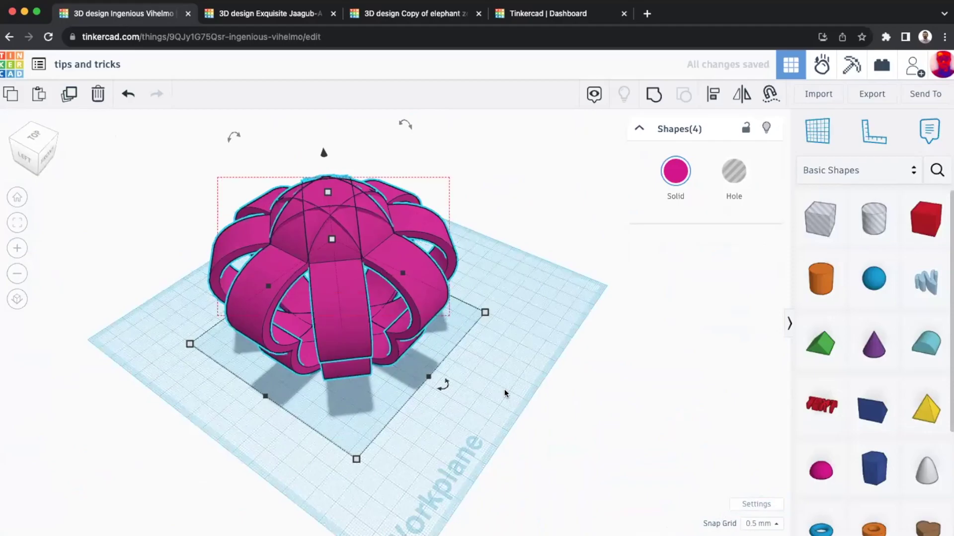
Step: Delete the four flower outlines and import flower.svg with its dimensions set to 50 by 50
{"action": "key", "text": "Delete"}
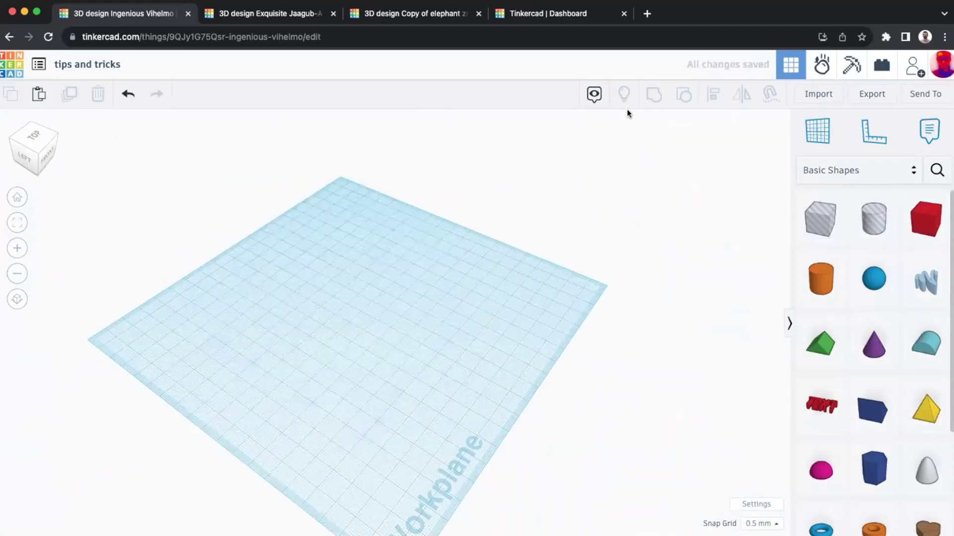
{"action": "left_click", "coordinate": [818, 94]}
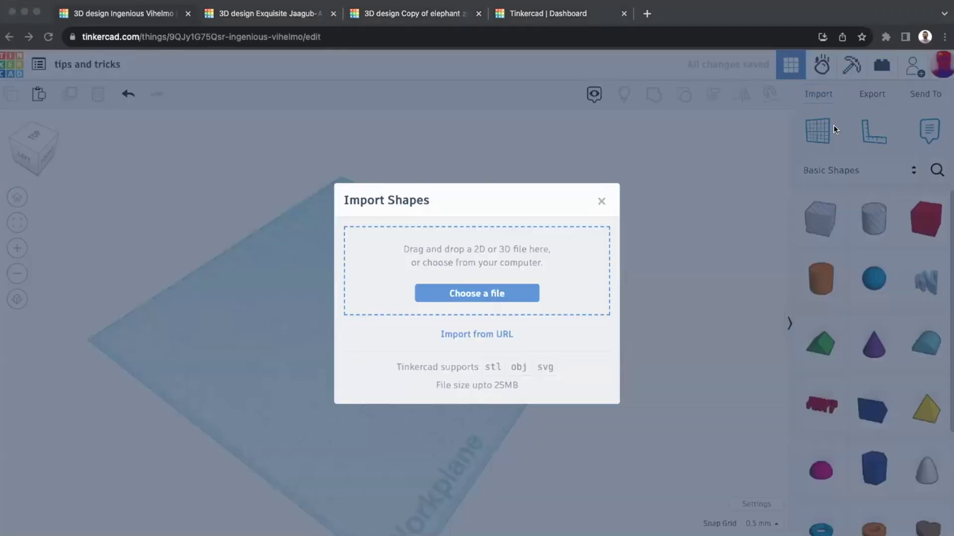
{"action": "left_click_drag", "start_coordinate": [710, 132], "coordinate": [489, 256]}
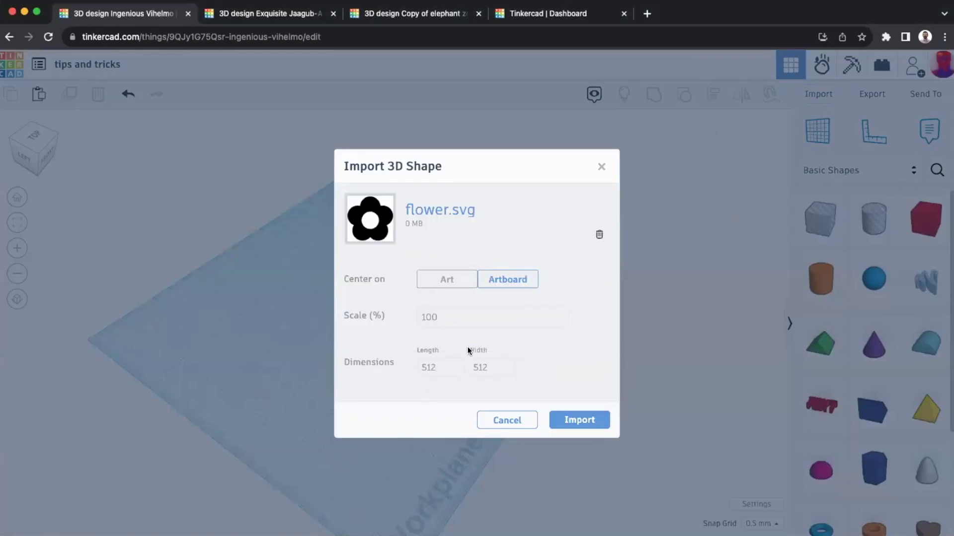
{"action": "double_click", "coordinate": [441, 366]}
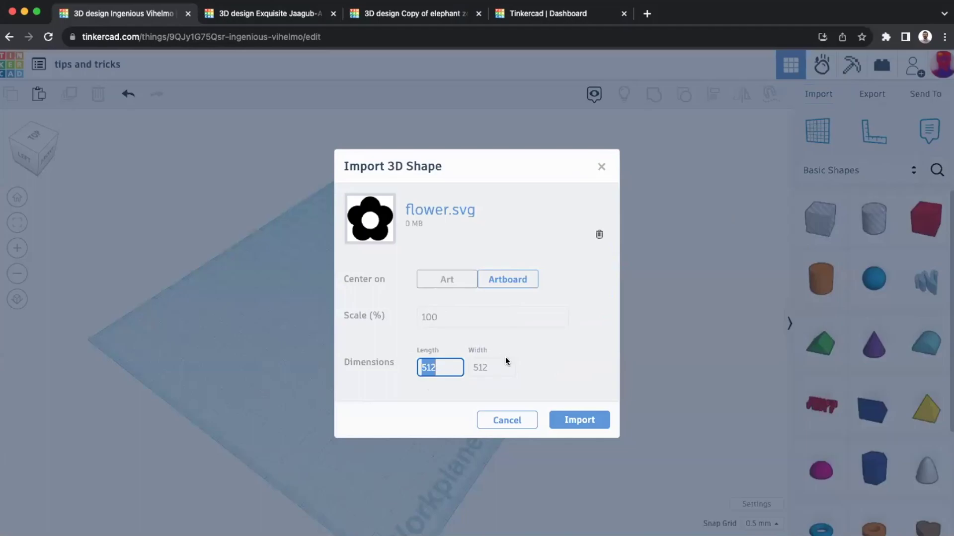
{"action": "type", "text": "50"}
{"action": "double_click", "coordinate": [488, 368]}
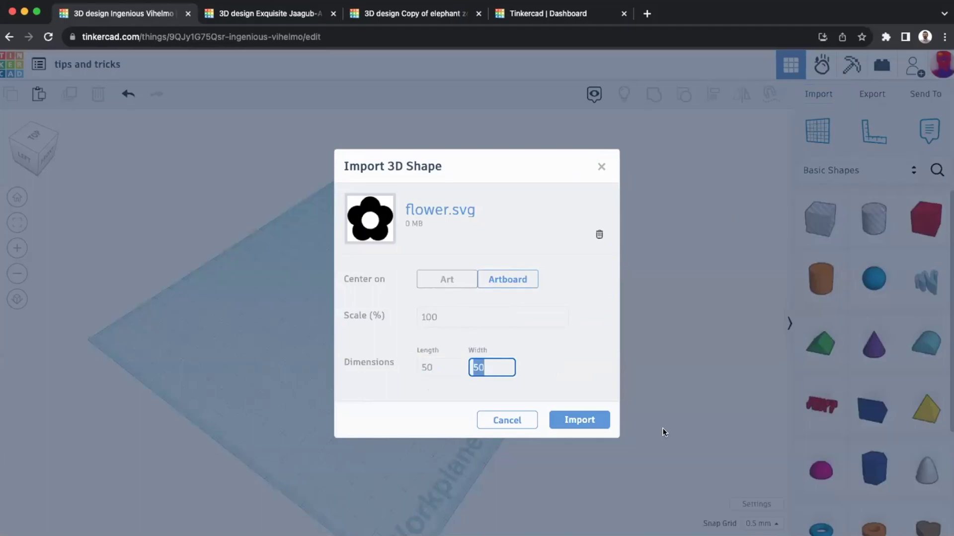
{"action": "left_click", "coordinate": [579, 420]}
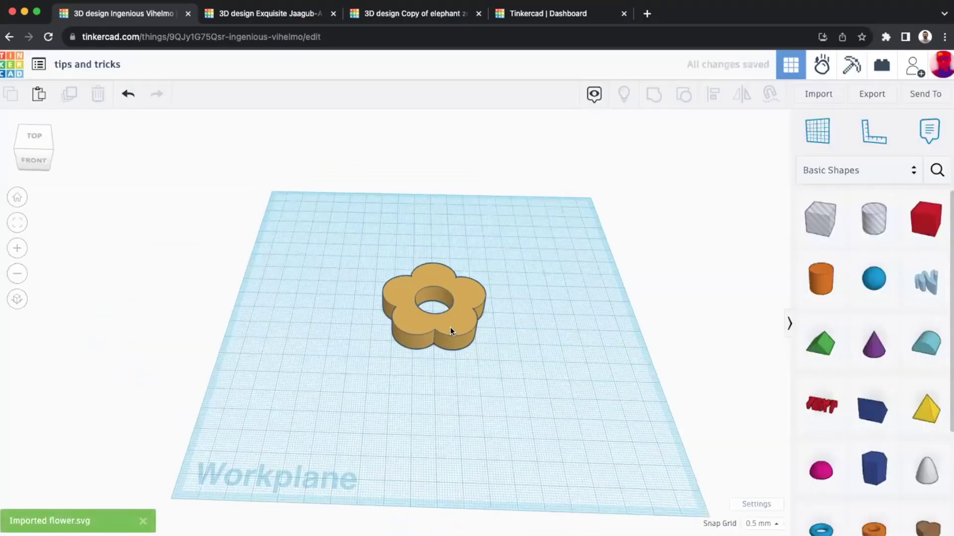
{"action": "left_click", "coordinate": [428, 314]}
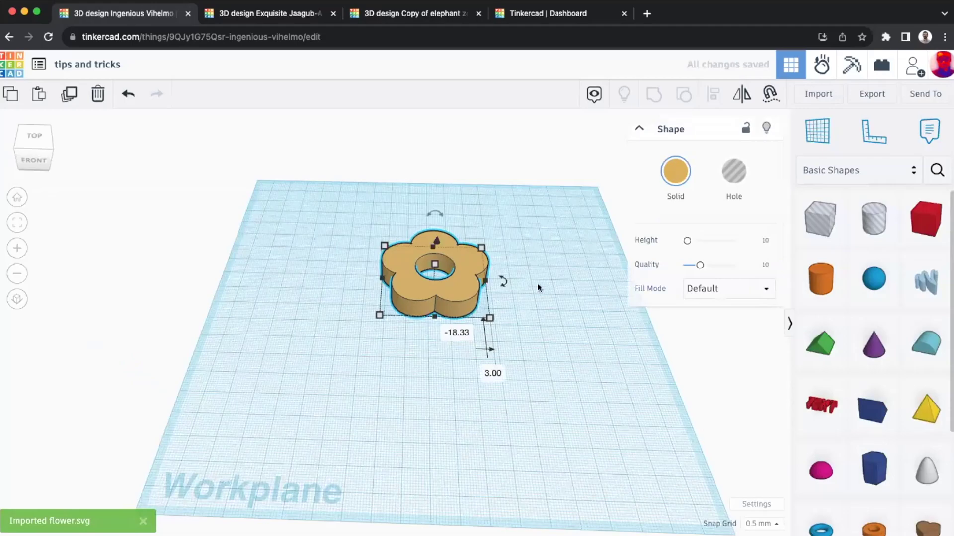
Step: Draw a curved stem with the Scribble shape below the imported flower and colour it green
{"action": "left_click_drag", "start_coordinate": [926, 281], "coordinate": [421, 345]}
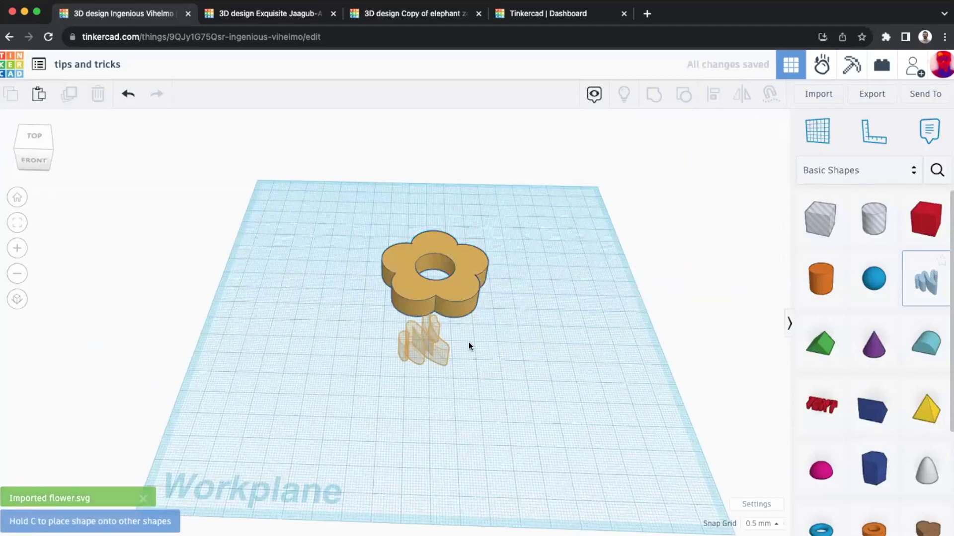
{"action": "left_click", "coordinate": [543, 506]}
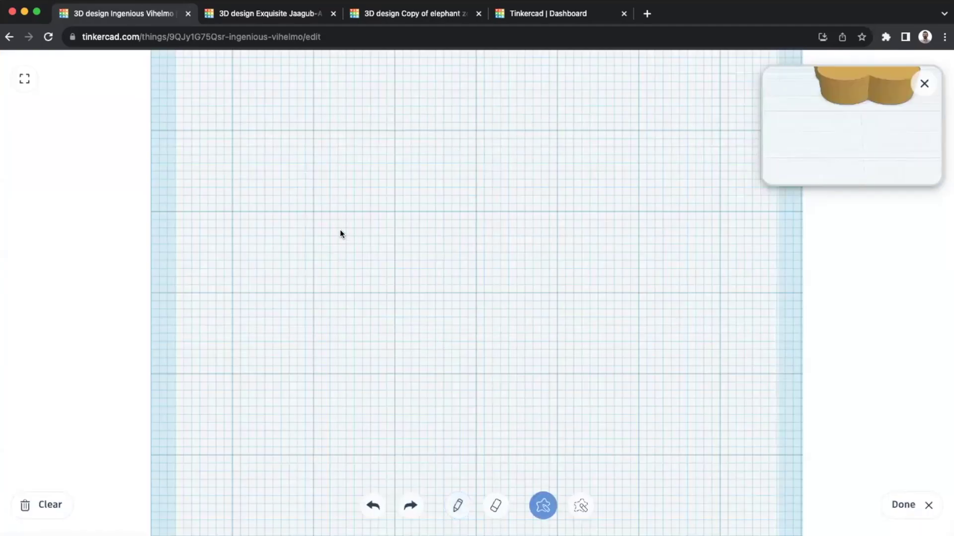
{"action": "left_click_drag", "start_coordinate": [430, 192], "coordinate": [400, 281]}
{"action": "mouse_move", "coordinate": [366, 398]}
{"action": "left_mouse_down"}
{"action": "mouse_move", "coordinate": [420, 332]}
{"action": "mouse_move", "coordinate": [457, 259]}
{"action": "mouse_move", "coordinate": [474, 194]}
{"action": "mouse_move", "coordinate": [484, 138]}
{"action": "mouse_move", "coordinate": [461, 106]}
{"action": "mouse_move", "coordinate": [429, 108]}
{"action": "left_mouse_up"}
{"action": "left_click_drag", "start_coordinate": [435, 157], "coordinate": [437, 160]}
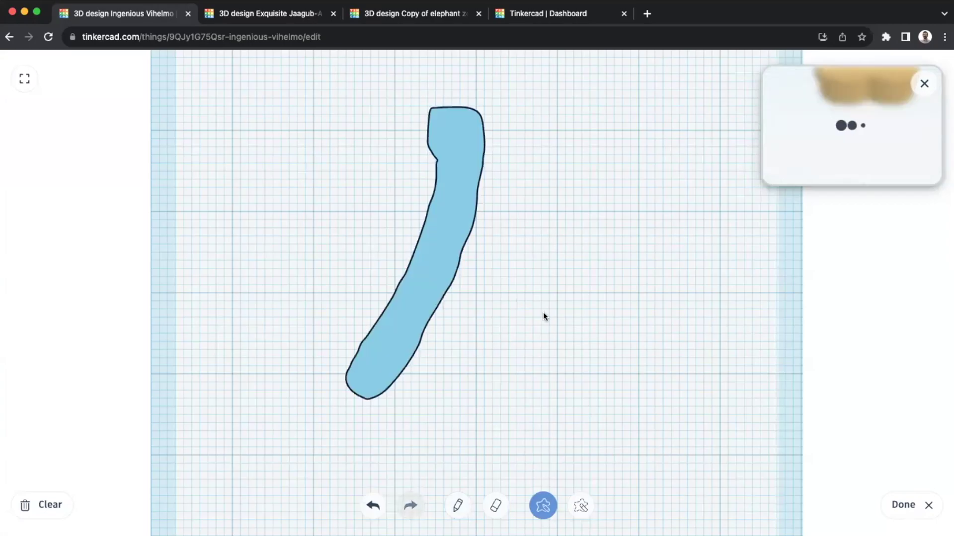
{"action": "left_click", "coordinate": [899, 505]}
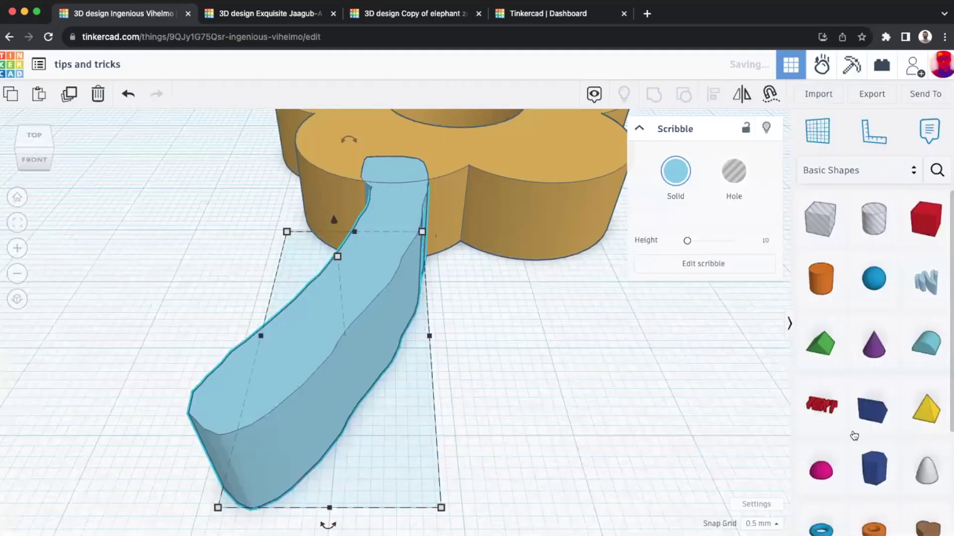
{"action": "left_click", "coordinate": [691, 177]}
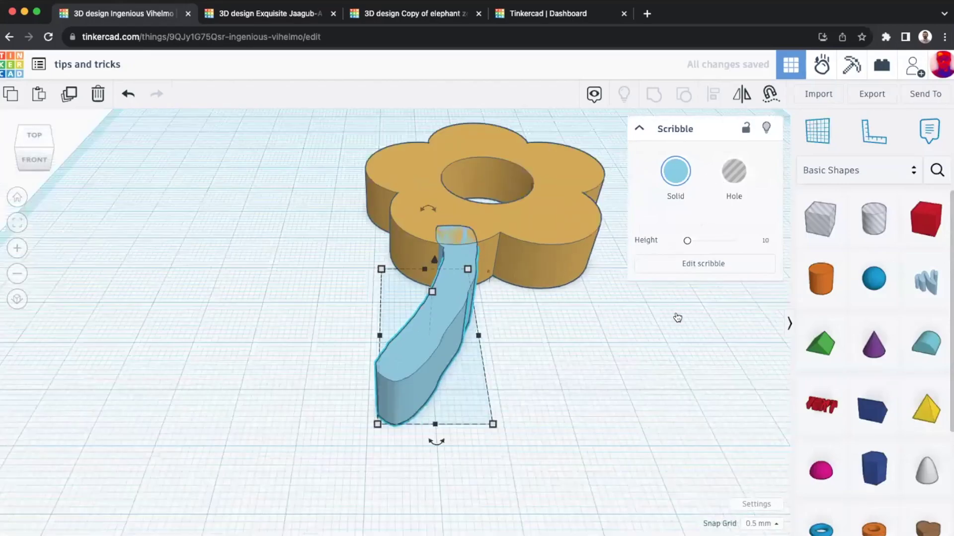
{"action": "left_click", "coordinate": [615, 300]}
Step: Reduce the green stem's height so it is thinner than the flower and adjust its position against the petals
{"action": "right_click_drag", "start_coordinate": [440, 343], "coordinate": [448, 311]}
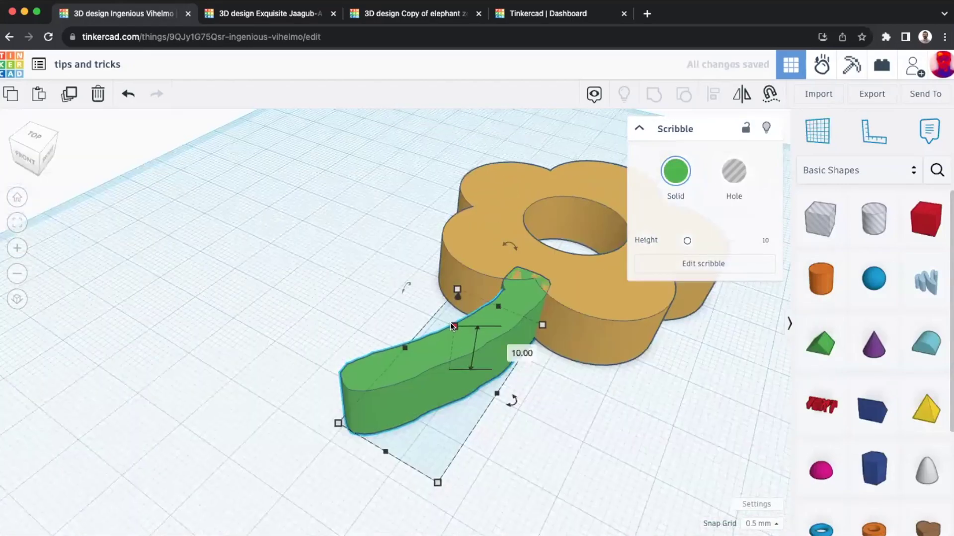
{"action": "left_click_drag", "start_coordinate": [450, 324], "coordinate": [450, 336]}
{"action": "mouse_move", "coordinate": [478, 336]}
{"action": "right_mouse_down"}
{"action": "mouse_move", "coordinate": [504, 355]}
{"action": "mouse_move", "coordinate": [516, 344]}
{"action": "mouse_move", "coordinate": [389, 341]}
{"action": "right_mouse_up"}
{"action": "right_click_drag", "start_coordinate": [440, 363], "coordinate": [436, 347]}
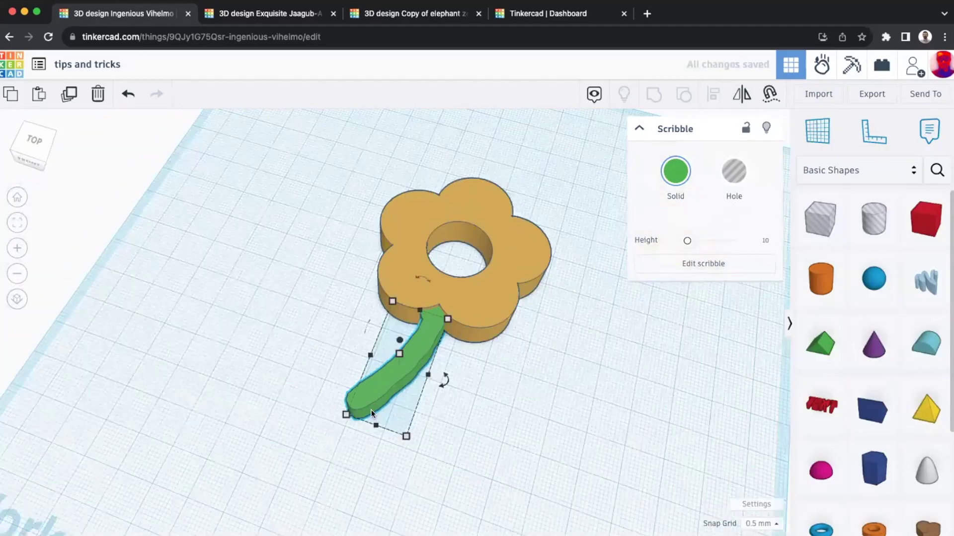
{"action": "right_click_drag", "start_coordinate": [371, 409], "coordinate": [347, 431]}
{"action": "left_click_drag", "start_coordinate": [407, 370], "coordinate": [403, 347]}
{"action": "right_click_drag", "start_coordinate": [422, 338], "coordinate": [425, 329]}
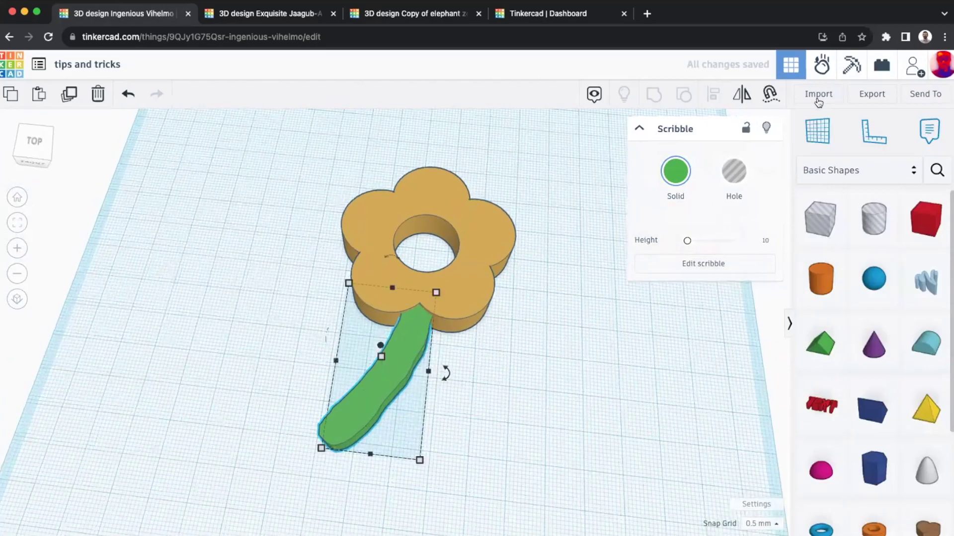
Step: Import leaf.svg with its length set to 30
{"action": "left_click", "coordinate": [817, 95]}
{"action": "left_click_drag", "start_coordinate": [694, 129], "coordinate": [392, 258]}
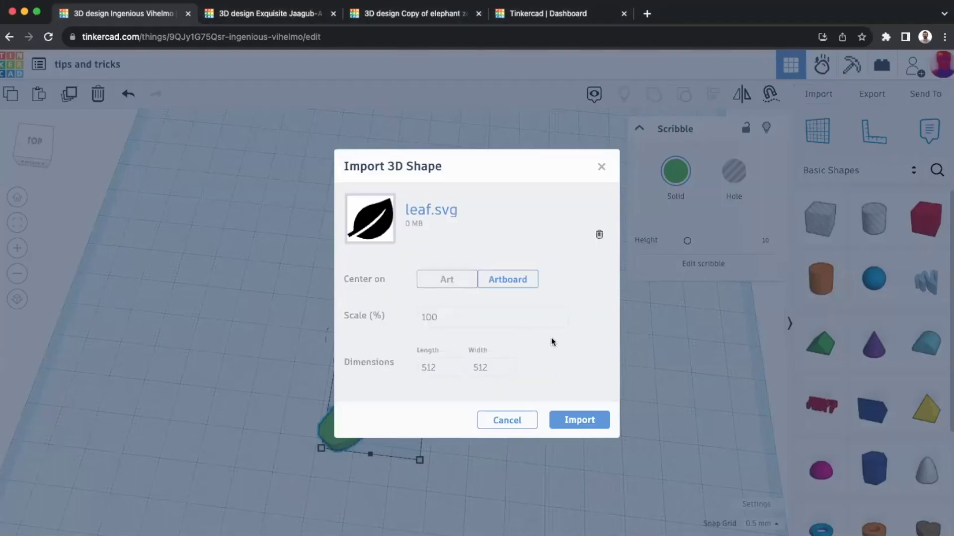
{"action": "left_click", "coordinate": [438, 366]}
{"action": "type", "text": "30"}
{"action": "left_click", "coordinate": [493, 368]}
{"action": "left_click", "coordinate": [575, 420]}
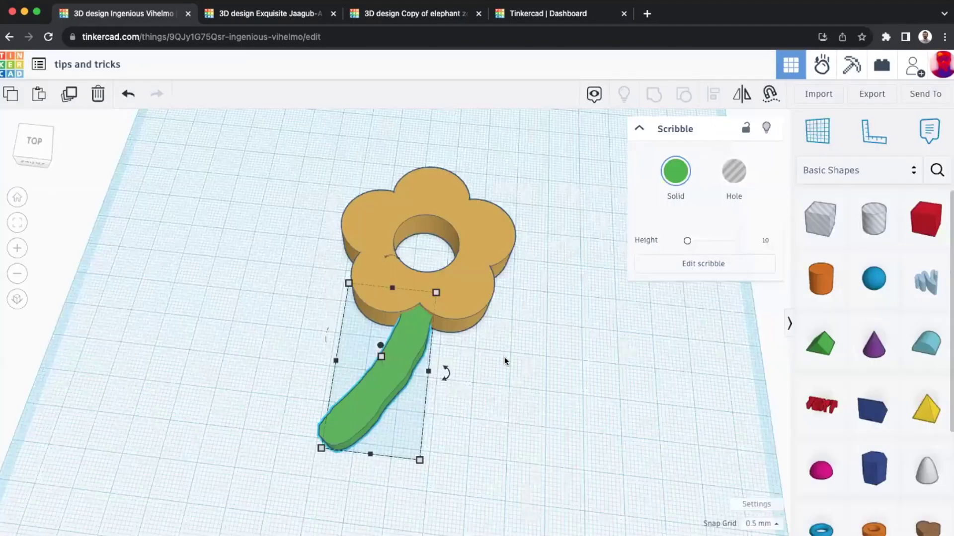
Step: Change the imported leaf's solid colour to the dark green preset
{"action": "right_click_drag", "start_coordinate": [408, 344], "coordinate": [476, 389]}
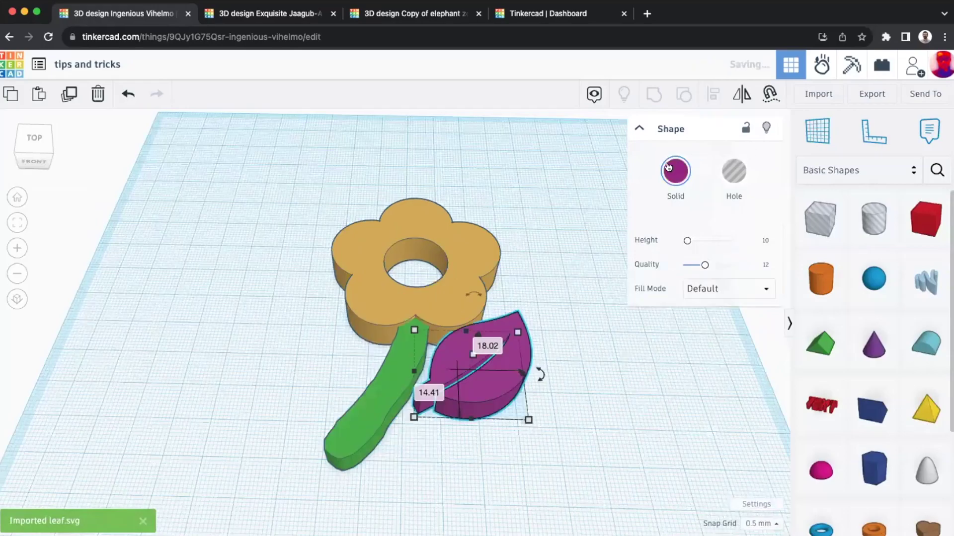
{"action": "left_click", "coordinate": [668, 167]}
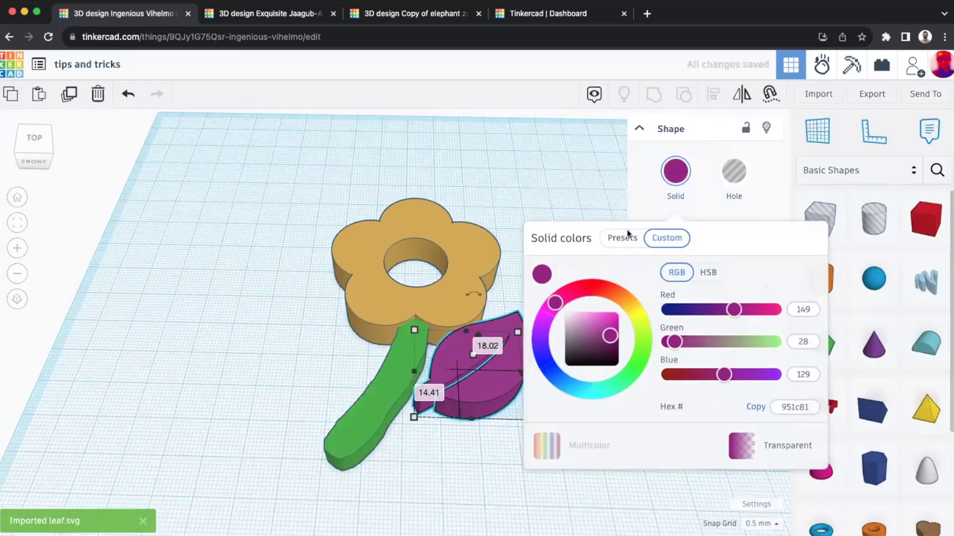
{"action": "left_click", "coordinate": [616, 239]}
{"action": "left_click", "coordinate": [615, 326]}
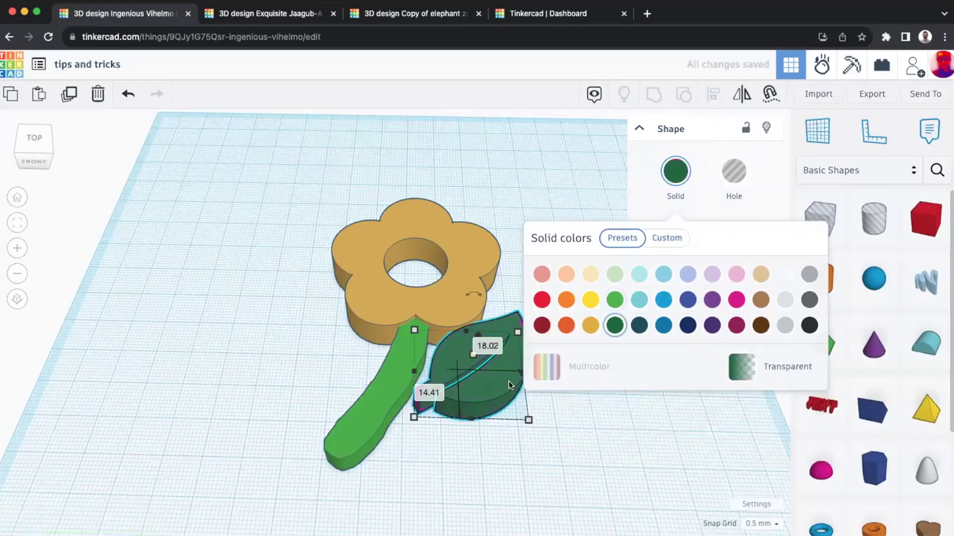
{"action": "left_click", "coordinate": [495, 444]}
Step: Rotate the leaf -22.5° against the stem and scale it down to about 22.26 by 13.85 mm
{"action": "right_click_drag", "start_coordinate": [484, 380], "coordinate": [489, 290]}
{"action": "left_click", "coordinate": [501, 328]}
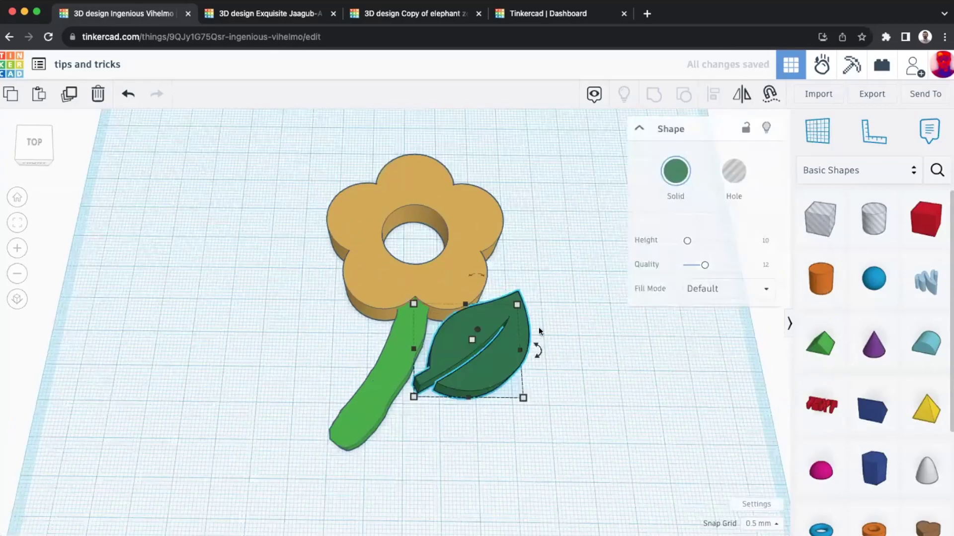
{"action": "left_click_drag", "start_coordinate": [537, 351], "coordinate": [546, 370]}
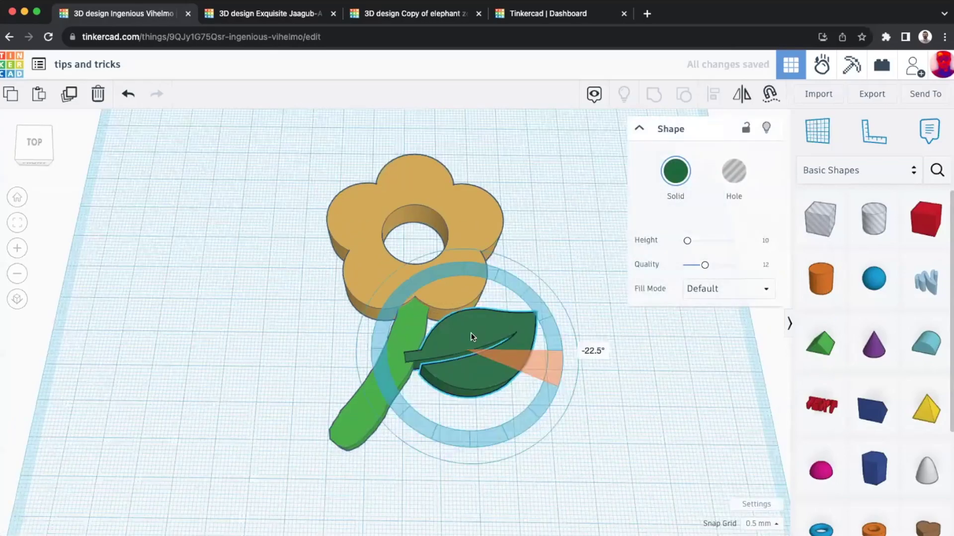
{"action": "left_click_drag", "start_coordinate": [516, 328], "coordinate": [486, 343]}
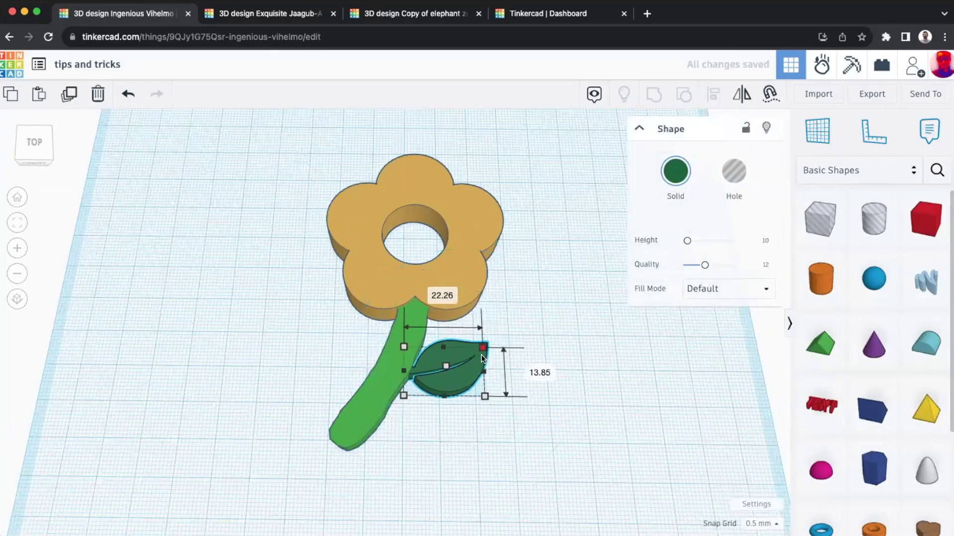
Step: Examine the assembled flower, stem and leaf from above and from the side
{"action": "right_click_drag", "start_coordinate": [550, 330], "coordinate": [565, 361]}
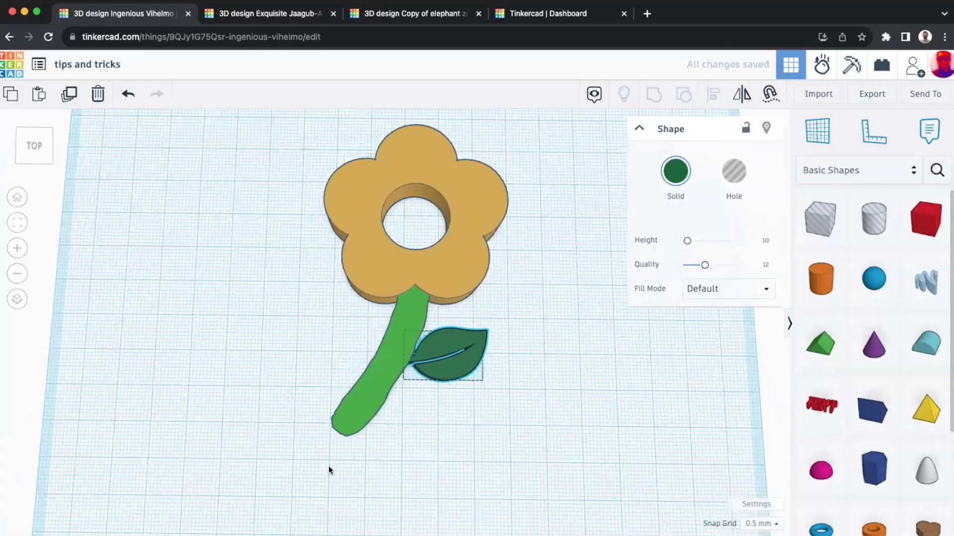
{"action": "right_click_drag", "start_coordinate": [329, 467], "coordinate": [396, 441]}
{"action": "right_click_drag", "start_coordinate": [454, 268], "coordinate": [476, 296]}
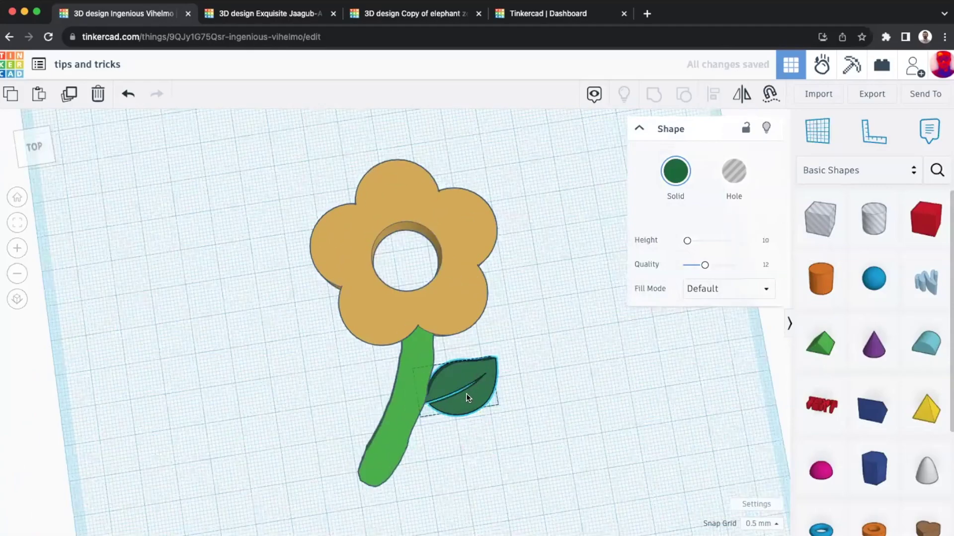
{"action": "left_click", "coordinate": [425, 351]}
{"action": "mouse_move", "coordinate": [469, 378]}
{"action": "right_mouse_down"}
{"action": "mouse_move", "coordinate": [433, 355]}
{"action": "mouse_move", "coordinate": [439, 400]}
{"action": "mouse_move", "coordinate": [386, 324]}
{"action": "mouse_move", "coordinate": [469, 327]}
{"action": "mouse_move", "coordinate": [478, 304]}
{"action": "mouse_move", "coordinate": [574, 258]}
{"action": "right_mouse_up"}
{"action": "left_click", "coordinate": [494, 398]}
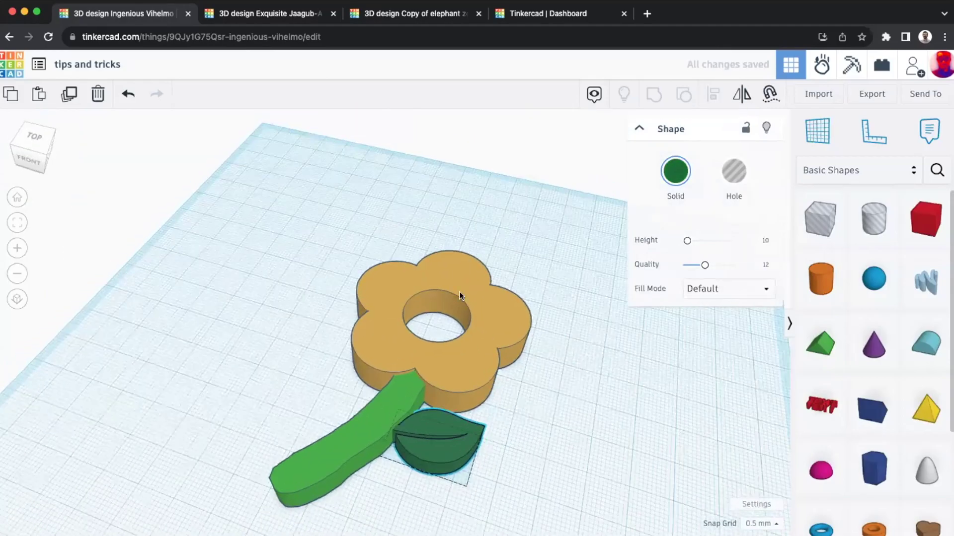
{"action": "right_click_drag", "start_coordinate": [460, 295], "coordinate": [402, 381]}
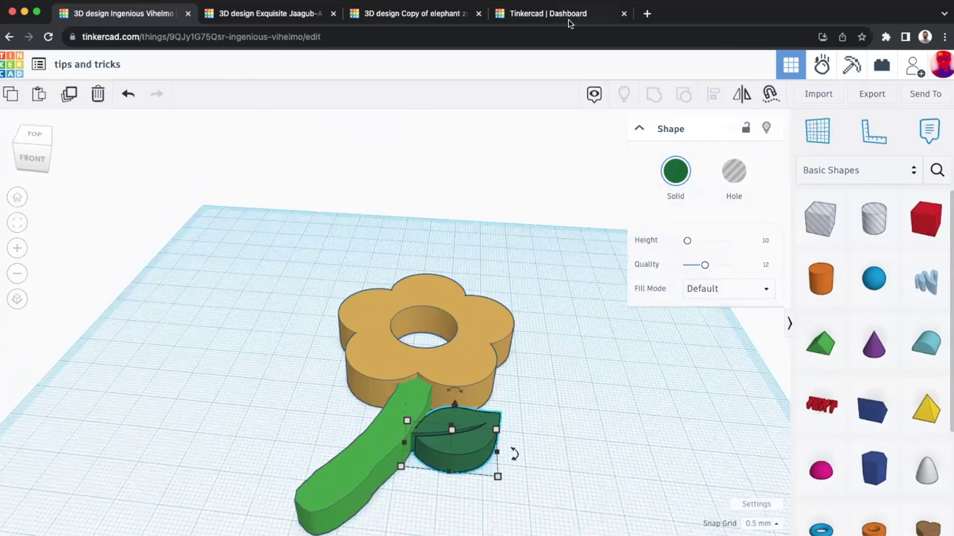
Step: Switch to the elephant zoo design and import refreshments-01.svg at its original dimensions
{"action": "left_click", "coordinate": [424, 15]}
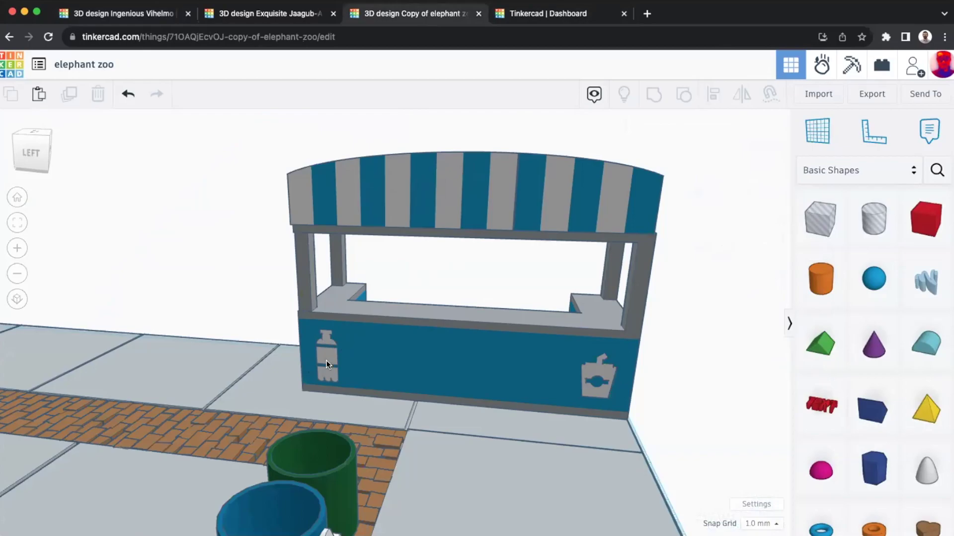
{"action": "left_click", "coordinate": [819, 95]}
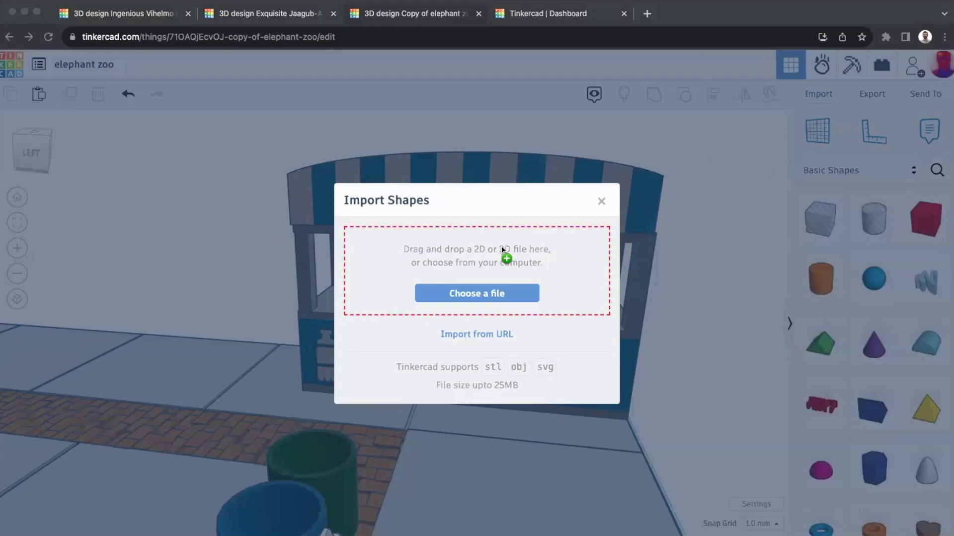
{"action": "left_click_drag", "start_coordinate": [476, 252], "coordinate": [475, 251]}
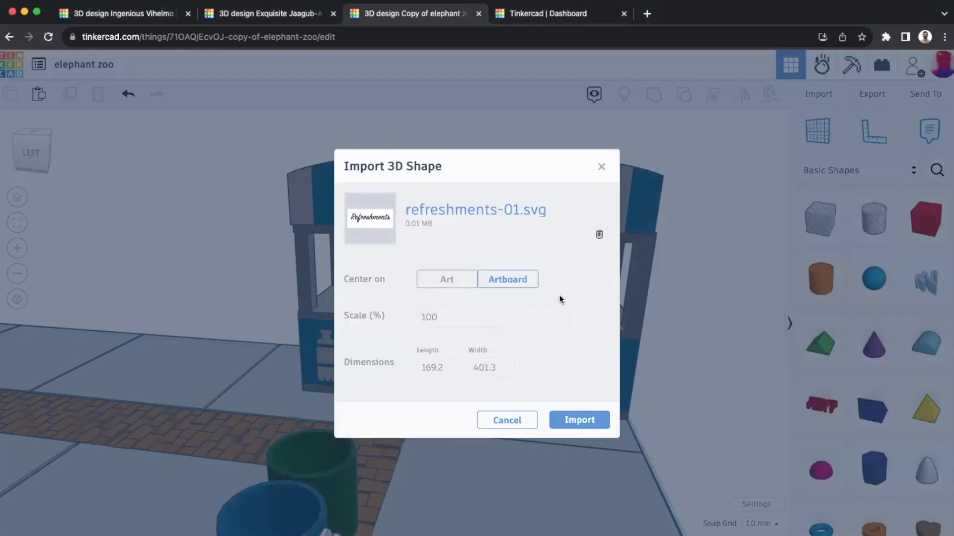
{"action": "left_click", "coordinate": [458, 372]}
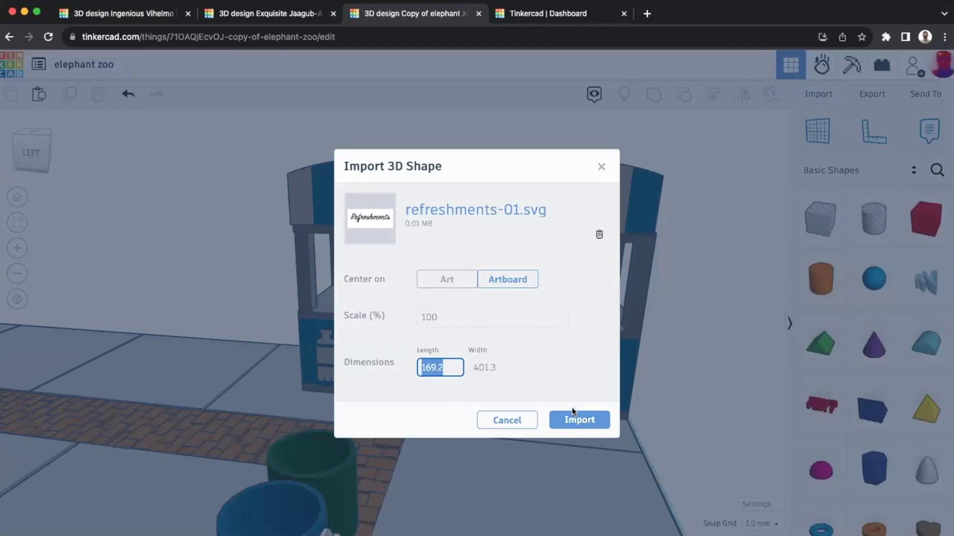
{"action": "left_click", "coordinate": [573, 421]}
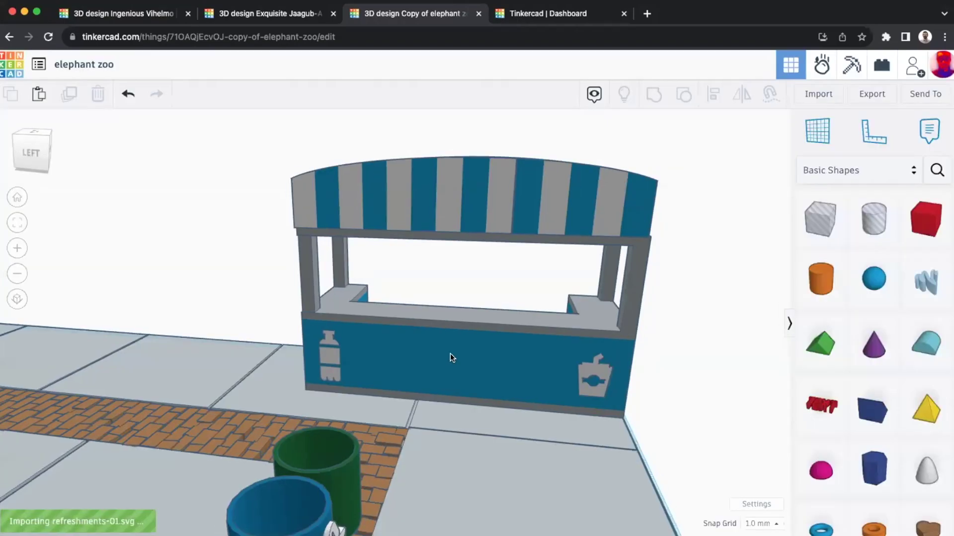
Step: Look over the elephant enclosure to locate the imported Refreshments lettering
{"action": "scroll", "coordinate": [450, 353], "scroll_direction": "down", "scroll_amount": 5}
{"action": "right_click_drag", "start_coordinate": [294, 285], "coordinate": [439, 353]}
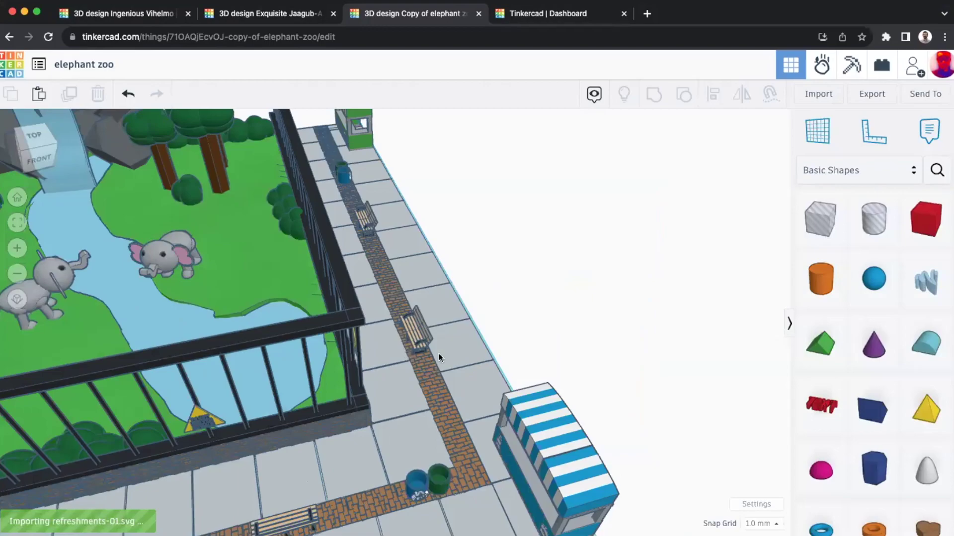
{"action": "scroll", "coordinate": [567, 355], "scroll_direction": "down", "scroll_amount": 1}
{"action": "scroll", "coordinate": [335, 318], "scroll_direction": "down", "scroll_amount": 5}
{"action": "right_click_drag", "start_coordinate": [335, 318], "coordinate": [400, 337]}
{"action": "scroll", "coordinate": [386, 339], "scroll_direction": "up", "scroll_amount": 2}
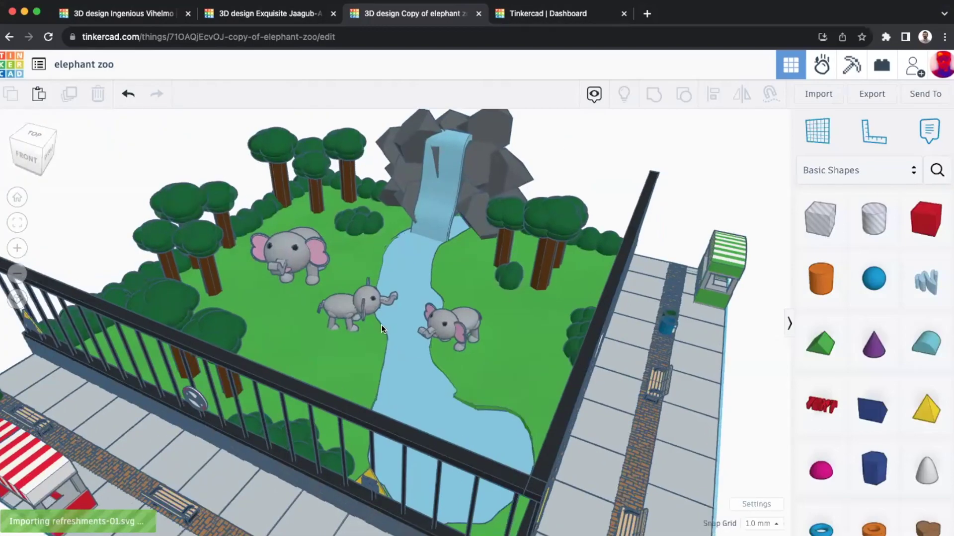
{"action": "scroll", "coordinate": [380, 324], "scroll_direction": "up", "scroll_amount": 2}
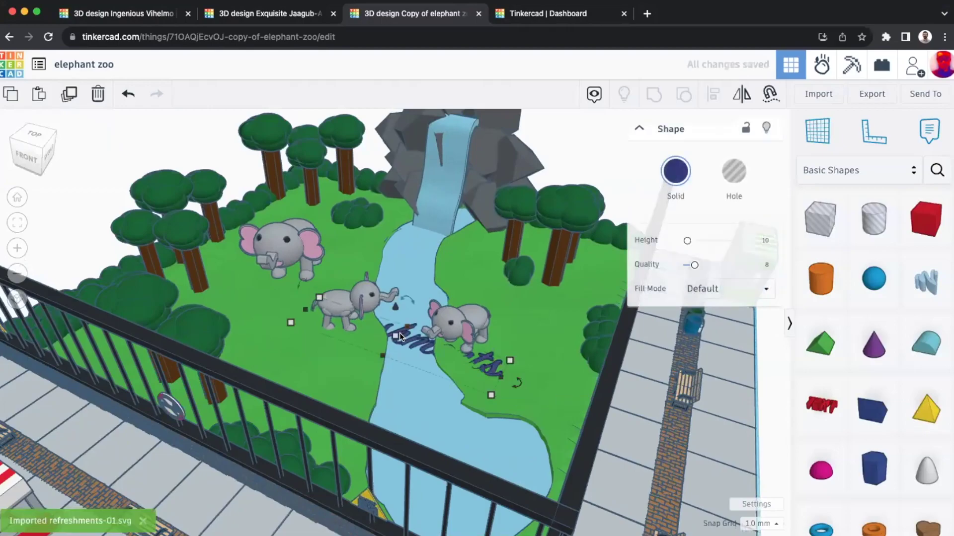
Step: Raise the Refreshments lettering 59 mm out of the ground and move it onto the walkway in front of the elephant fence
{"action": "scroll", "coordinate": [450, 225], "scroll_direction": "up", "scroll_amount": 1}
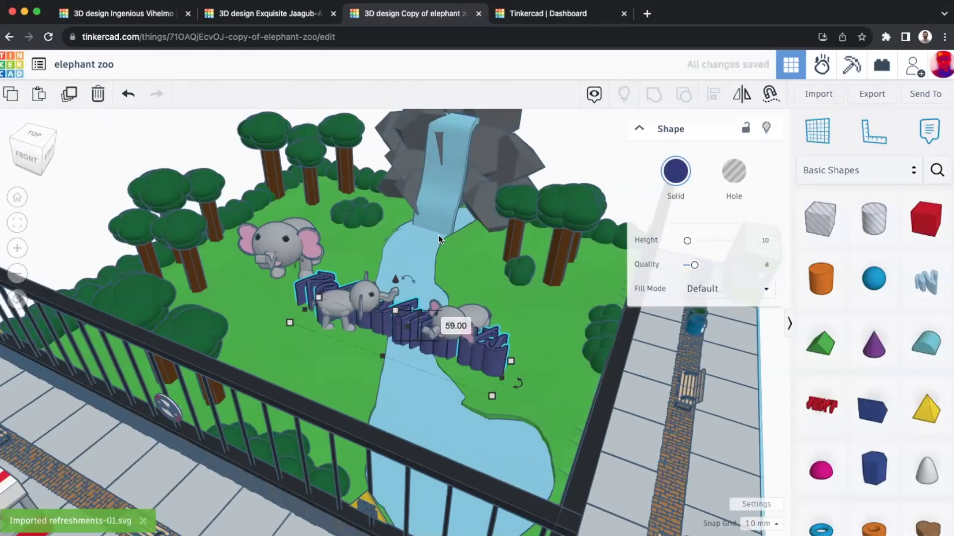
{"action": "middle_click_drag", "start_coordinate": [449, 359], "coordinate": [484, 253]}
{"action": "left_click_drag", "start_coordinate": [484, 253], "coordinate": [460, 487]}
{"action": "middle_click_drag", "start_coordinate": [440, 338], "coordinate": [430, 198]}
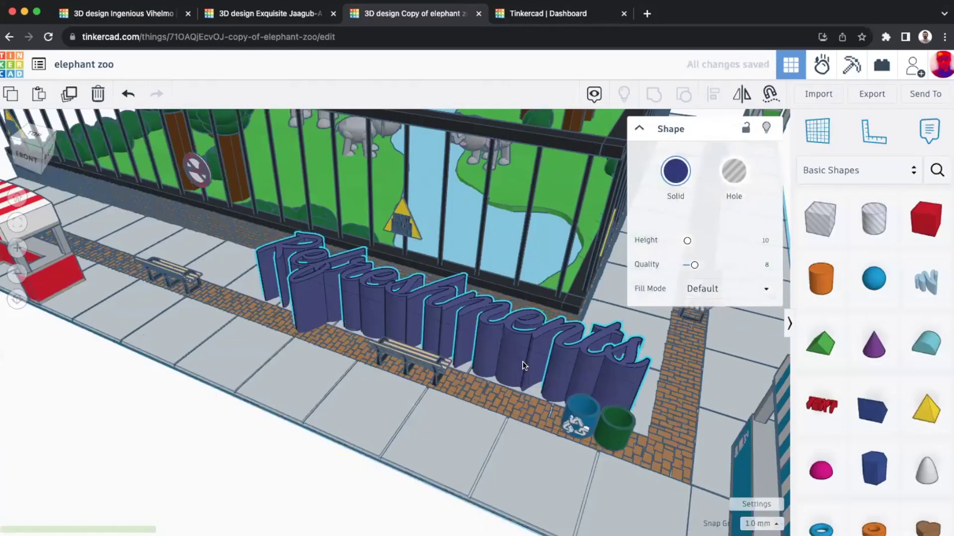
Step: Scale the Refreshments lettering down proportionally to about bench length and rotate it 90° so it stands upright
{"action": "right_click_drag", "start_coordinate": [519, 313], "coordinate": [520, 304]}
{"action": "left_click_drag", "start_coordinate": [519, 304], "coordinate": [515, 335], "text": "shift"}
{"action": "right_click_drag", "start_coordinate": [534, 347], "coordinate": [532, 352]}
{"action": "left_click_drag", "start_coordinate": [477, 332], "coordinate": [475, 330]}
{"action": "left_click_drag", "start_coordinate": [349, 278], "coordinate": [343, 308]}
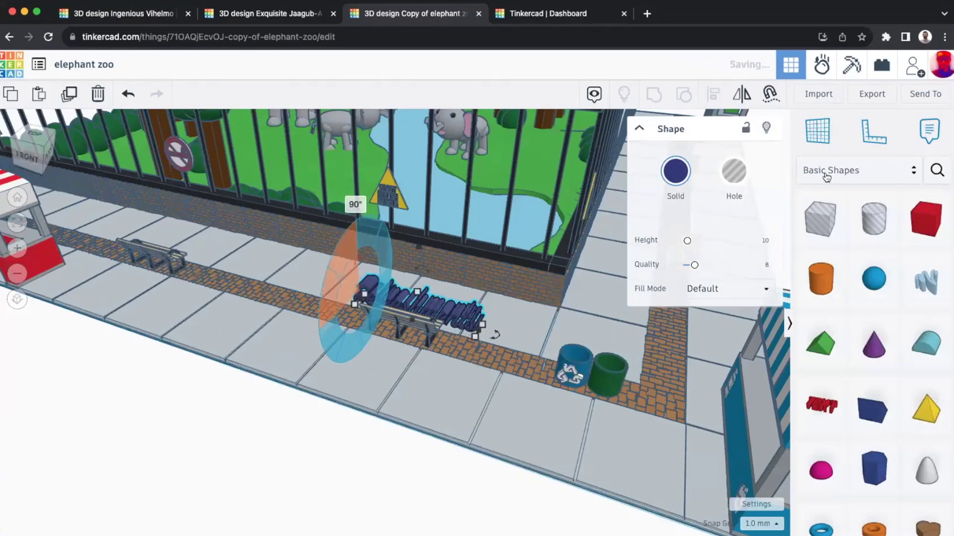
Step: Use Cruise to move the Refreshments lettering onto the front of the blue striped stand
{"action": "right_click_drag", "start_coordinate": [497, 326], "coordinate": [568, 310]}
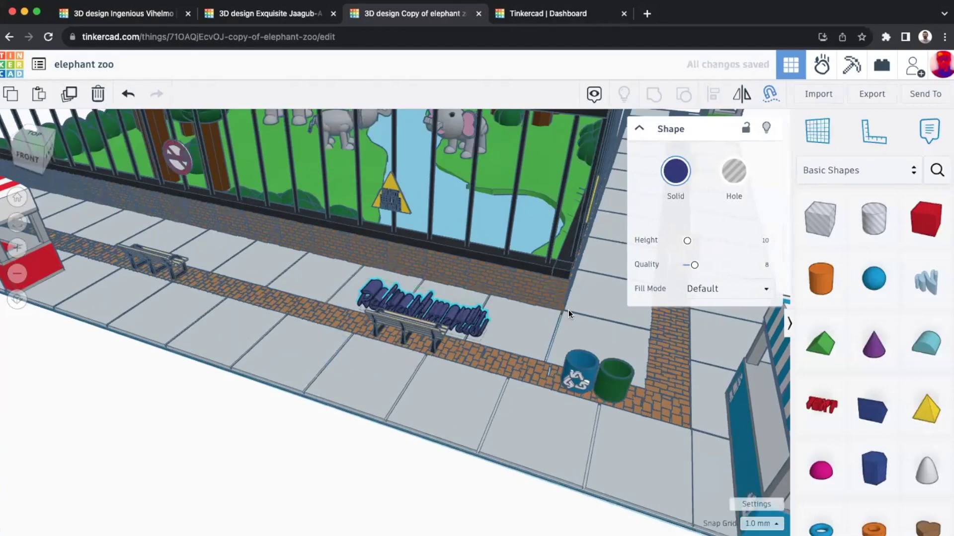
{"action": "middle_click_drag", "start_coordinate": [568, 310], "coordinate": [345, 434]}
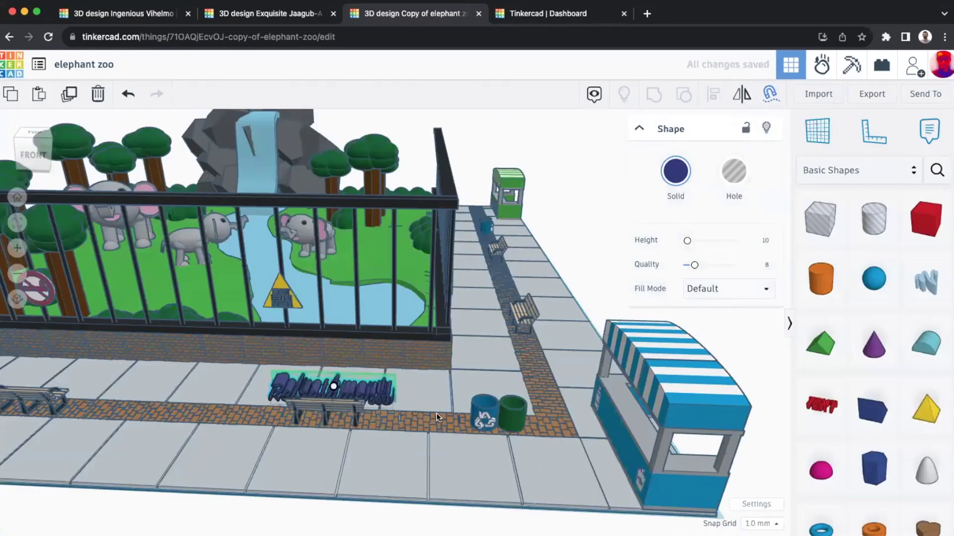
{"action": "right_click_drag", "start_coordinate": [438, 417], "coordinate": [489, 433]}
{"action": "left_click_drag", "start_coordinate": [416, 416], "coordinate": [701, 433]}
{"action": "right_click_drag", "start_coordinate": [700, 433], "coordinate": [806, 405]}
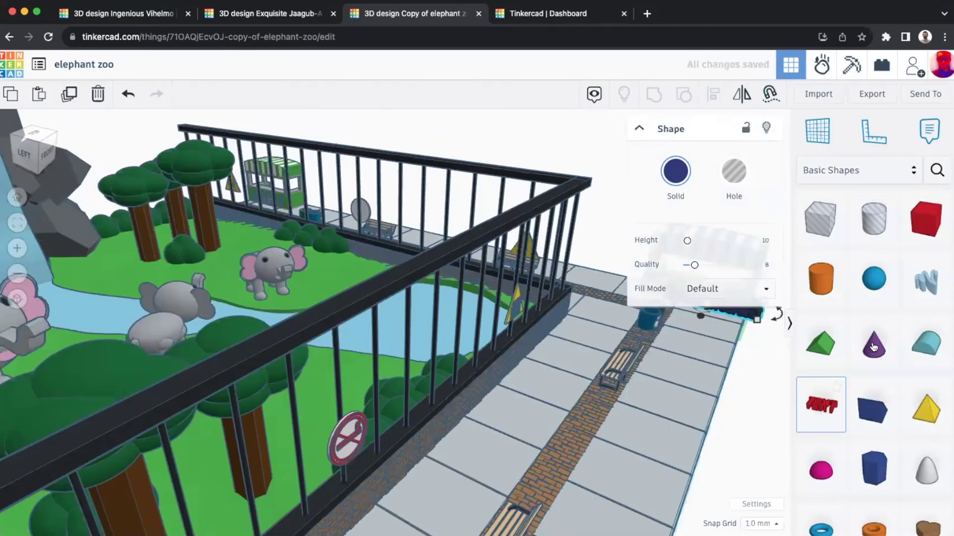
{"action": "middle_click_drag", "start_coordinate": [789, 358], "coordinate": [705, 365]}
{"action": "scroll", "coordinate": [654, 369], "scroll_direction": "up", "scroll_amount": 10}
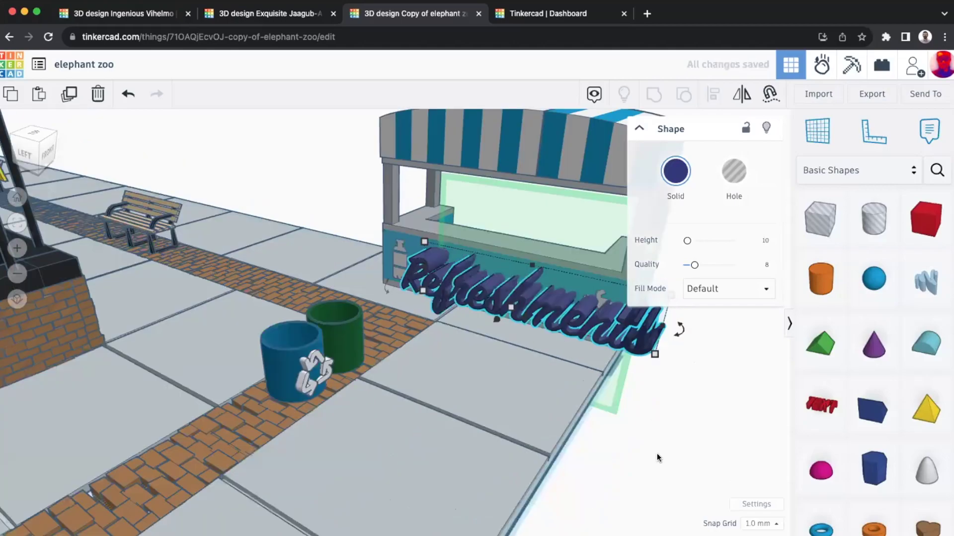
Step: Shrink the lettering and fit it between the bottle and drink cup icons on the stand's front panel
{"action": "scroll", "coordinate": [654, 408], "scroll_direction": "up", "scroll_amount": 3}
{"action": "left_click_drag", "start_coordinate": [651, 385], "coordinate": [382, 255]}
{"action": "right_click_drag", "start_coordinate": [382, 255], "coordinate": [393, 263]}
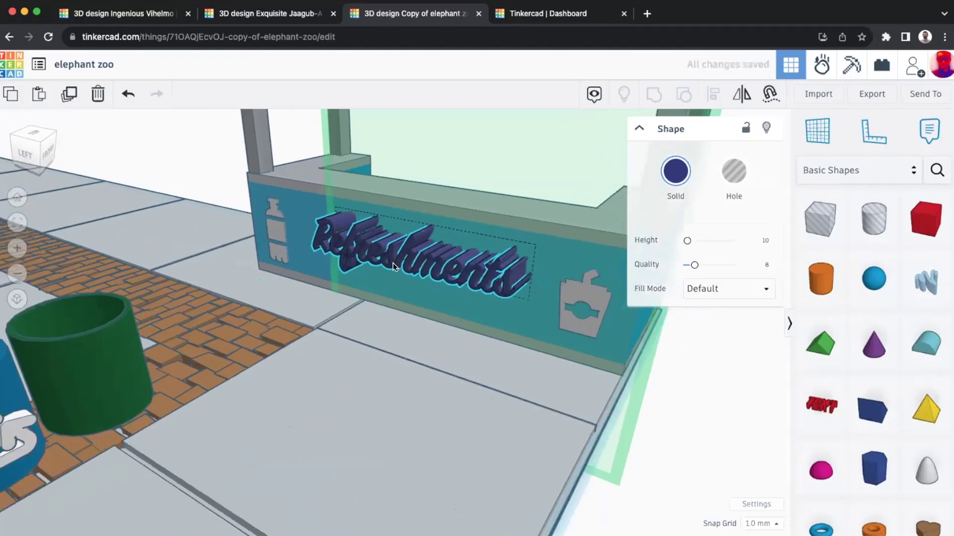
{"action": "left_click_drag", "start_coordinate": [387, 326], "coordinate": [392, 321]}
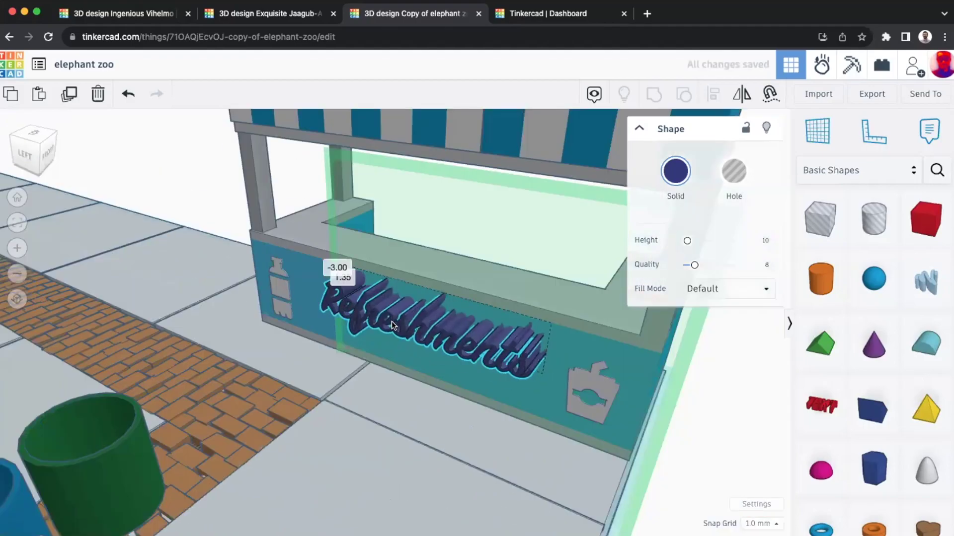
Step: Change the Refreshments lettering's solid color to the white preset
{"action": "left_click", "coordinate": [675, 171]}
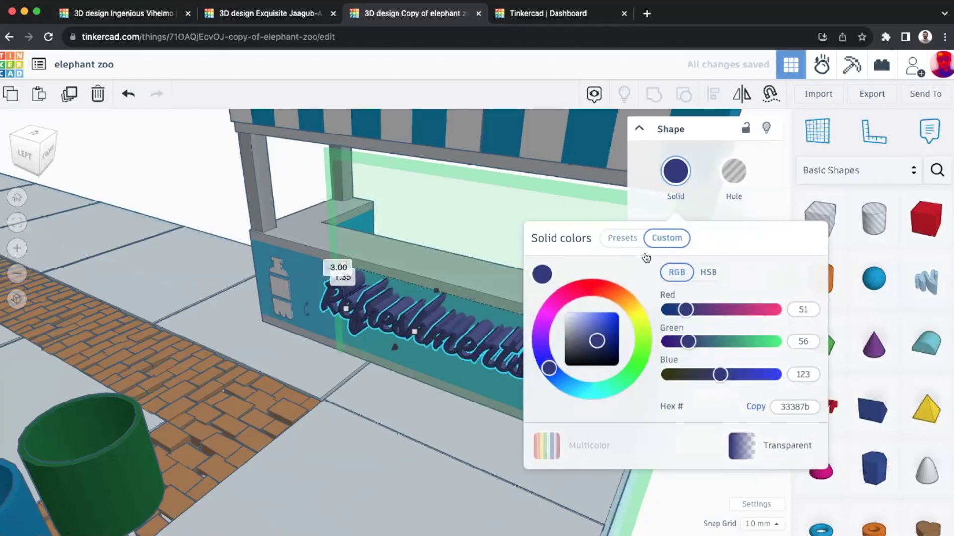
{"action": "left_click", "coordinate": [622, 238]}
{"action": "left_click", "coordinate": [785, 274]}
Step: Look over the finished stand lettering and the warning and no-smoking signs along the elephant enclosure
{"action": "scroll", "coordinate": [362, 304], "scroll_direction": "down", "scroll_amount": 3}
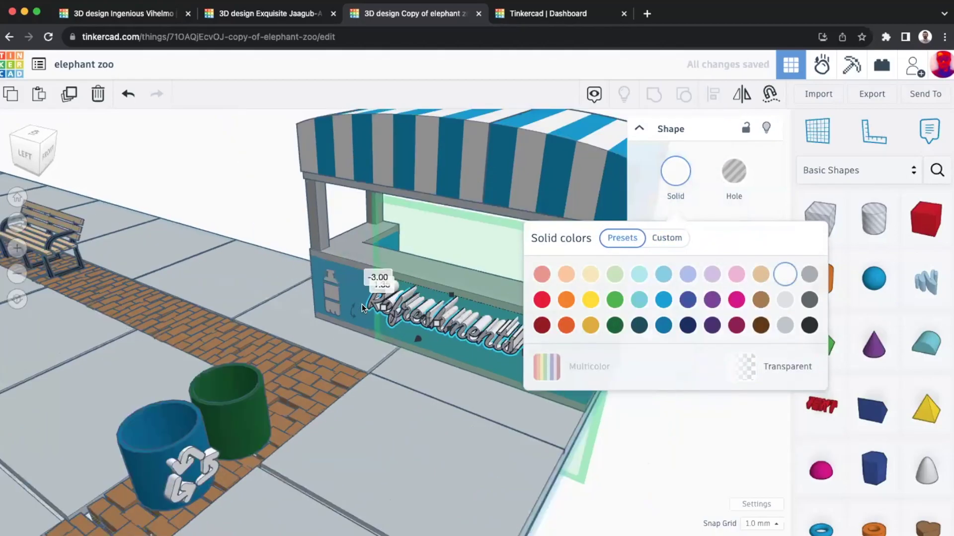
{"action": "scroll", "coordinate": [361, 304], "scroll_direction": "down", "scroll_amount": 3}
{"action": "scroll", "coordinate": [425, 370], "scroll_direction": "down", "scroll_amount": 2}
{"action": "right_click_drag", "start_coordinate": [424, 370], "coordinate": [235, 265]}
{"action": "scroll", "coordinate": [253, 369], "scroll_direction": "up", "scroll_amount": 2}
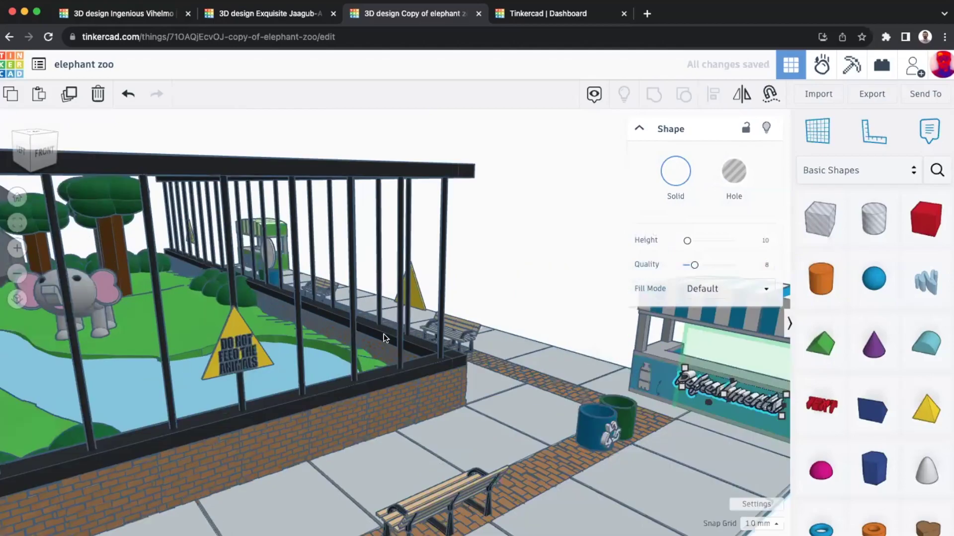
{"action": "scroll", "coordinate": [384, 334], "scroll_direction": "up", "scroll_amount": 4}
{"action": "scroll", "coordinate": [216, 344], "scroll_direction": "down", "scroll_amount": 3}
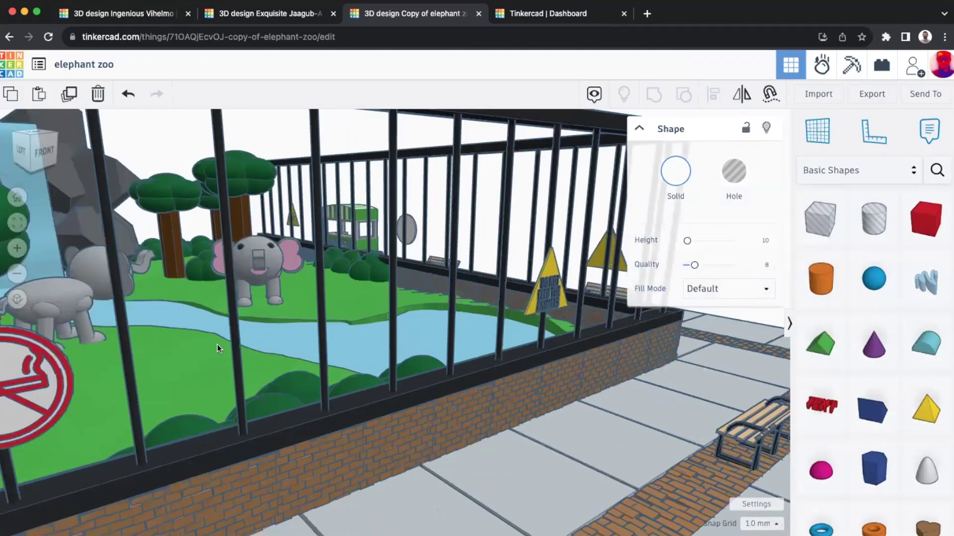
{"action": "scroll", "coordinate": [248, 349], "scroll_direction": "down", "scroll_amount": 2}
{"action": "right_click_drag", "start_coordinate": [343, 342], "coordinate": [425, 331]}
{"action": "right_click_drag", "start_coordinate": [358, 359], "coordinate": [487, 367]}
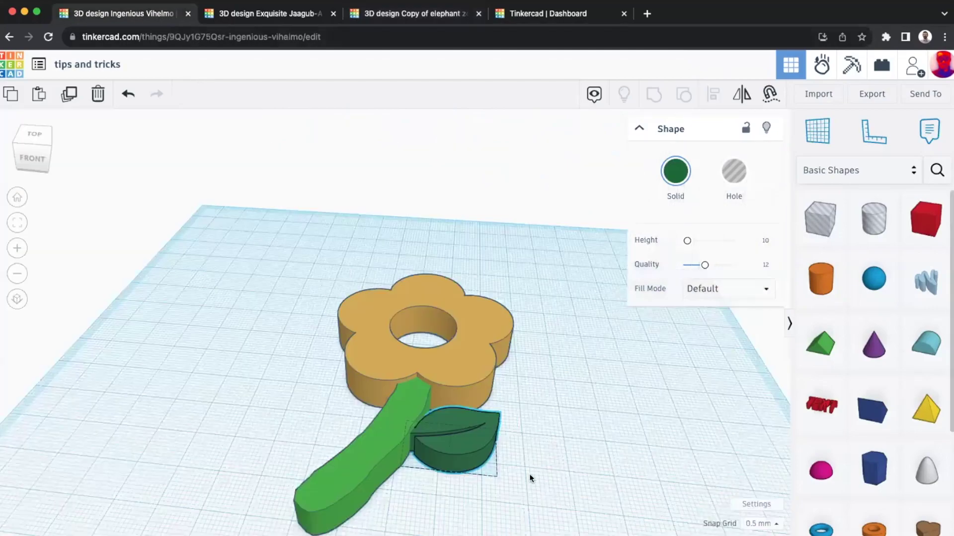
Step: Switch to the tips and tricks design and group the flower, stem and leaf into a single shape
{"action": "middle_click_drag", "start_coordinate": [529, 473], "coordinate": [524, 460]}
{"action": "key", "text": "super+a"}
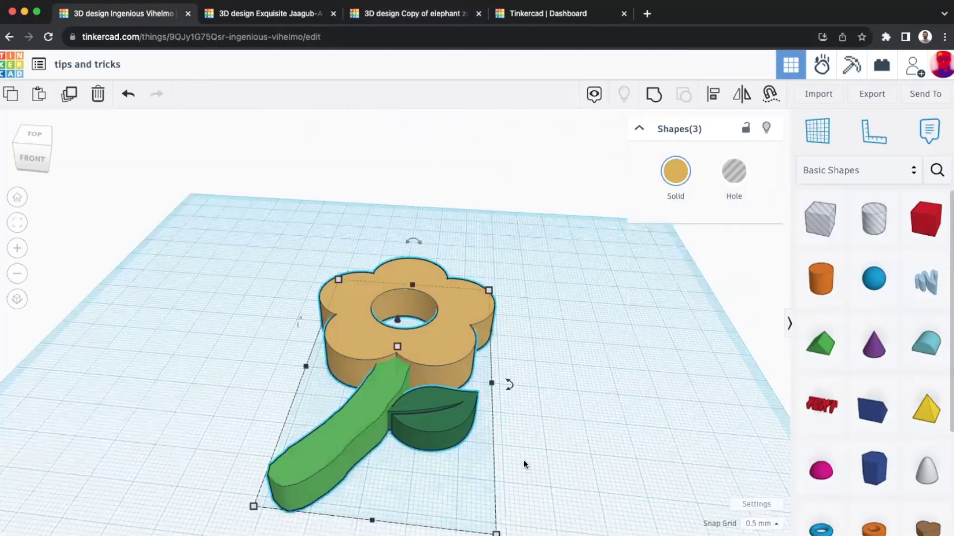
{"action": "key", "text": "super+g"}
{"action": "left_click", "coordinate": [872, 94]}
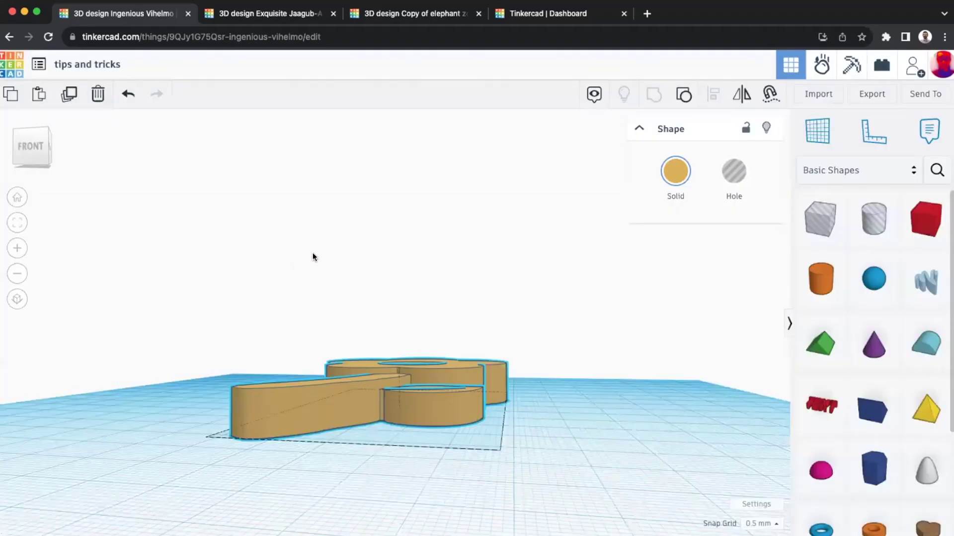
{"action": "right_click_drag", "start_coordinate": [312, 253], "coordinate": [363, 345]}
{"action": "right_click_drag", "start_coordinate": [380, 496], "coordinate": [439, 413]}
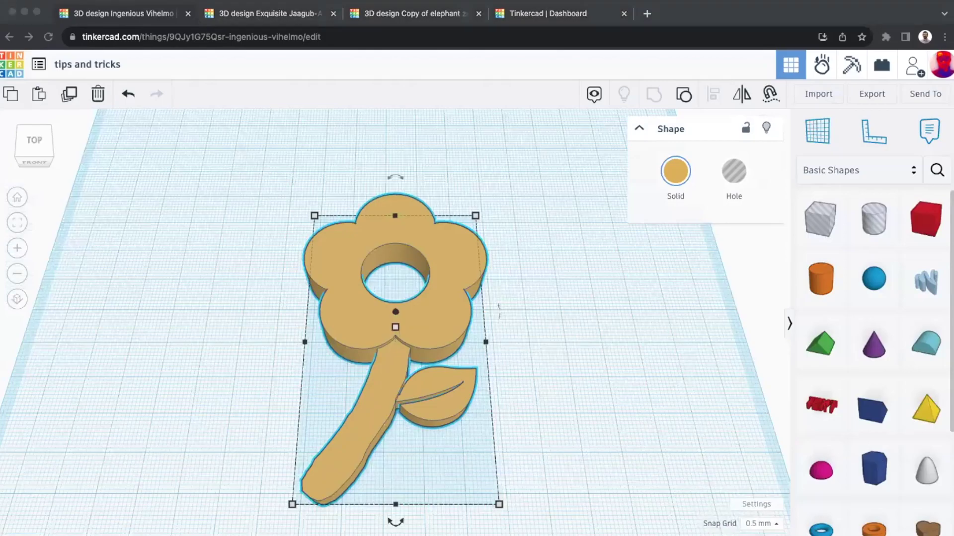
{"action": "scroll", "coordinate": [551, 351], "scroll_direction": "down", "scroll_amount": 1}
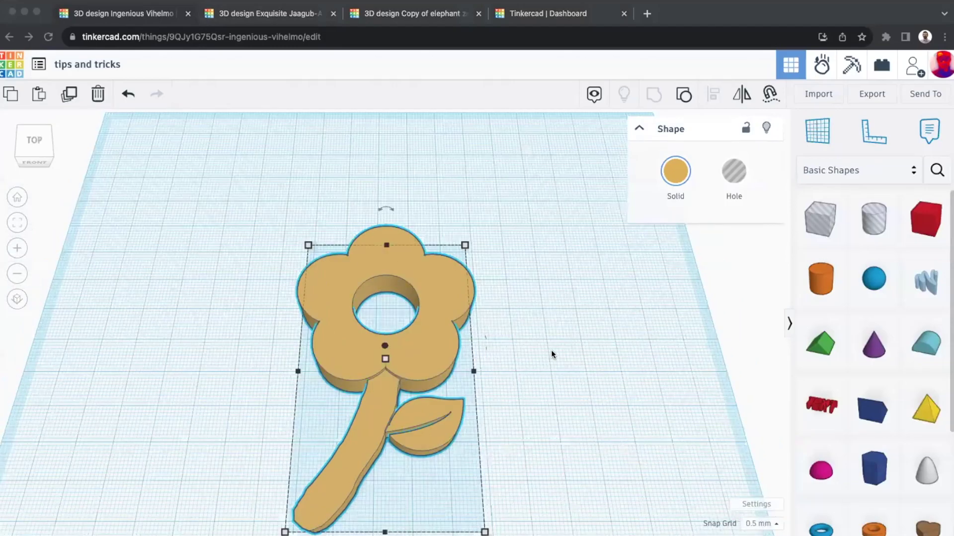
{"action": "scroll", "coordinate": [546, 350], "scroll_direction": "down", "scroll_amount": 1}
{"action": "scroll", "coordinate": [524, 334], "scroll_direction": "down", "scroll_amount": 1}
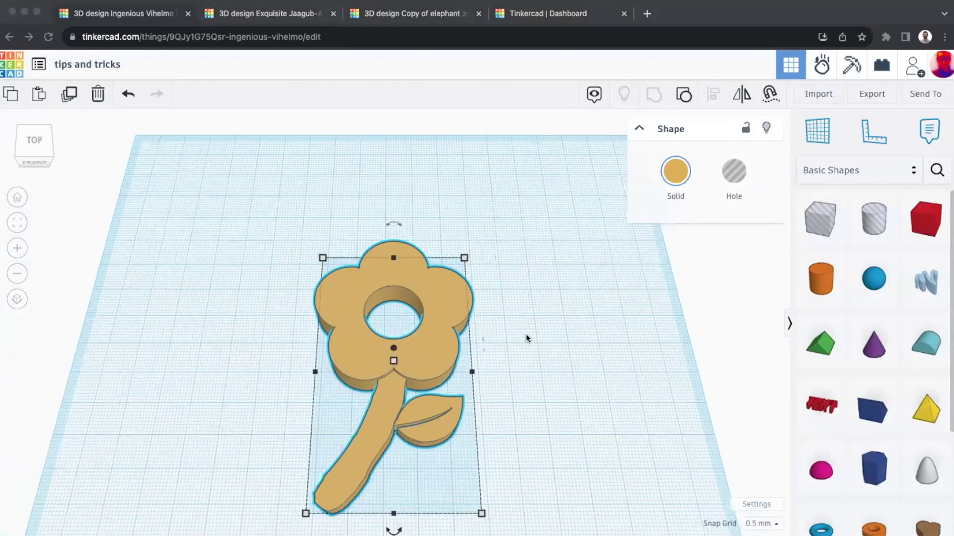
{"action": "scroll", "coordinate": [525, 335], "scroll_direction": "down", "scroll_amount": 1}
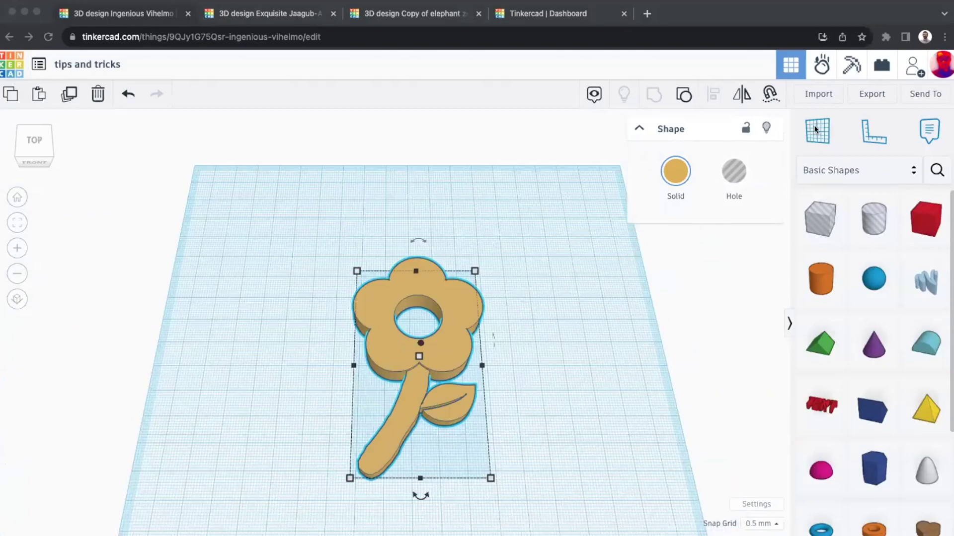
Step: Open the Collaborate dialog to view the option for generating a link that invites others to the design
{"action": "left_click", "coordinate": [913, 69]}
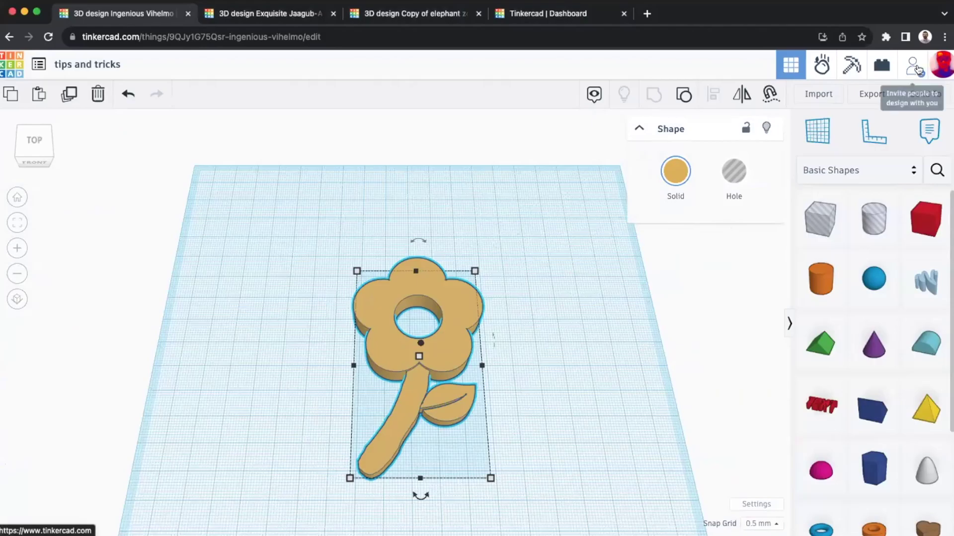
{"action": "left_click", "coordinate": [909, 73]}
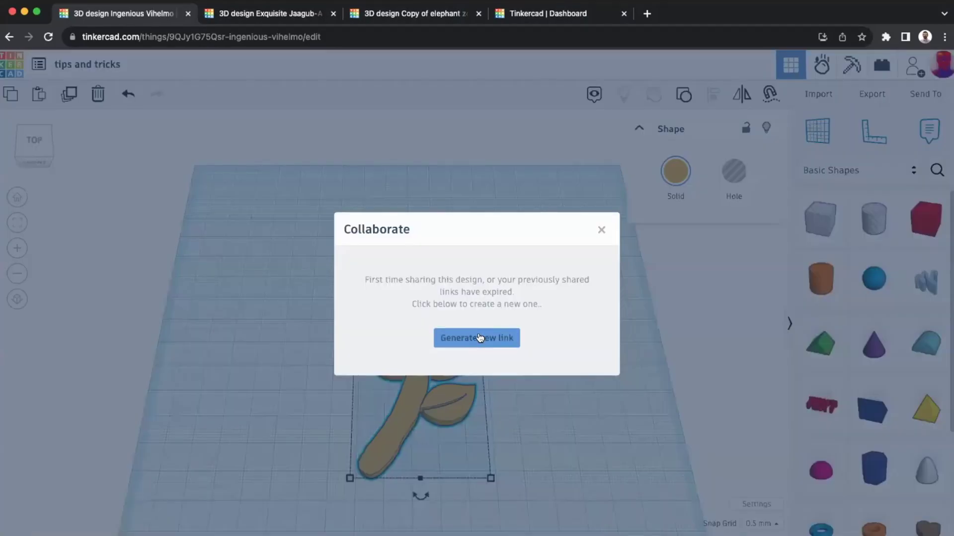
{"action": "left_click", "coordinate": [601, 230]}
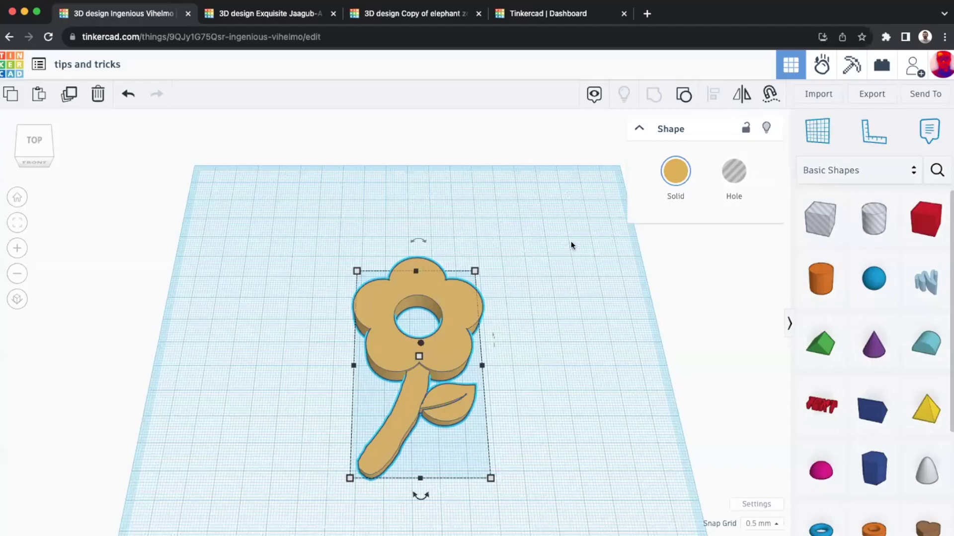
{"action": "left_click", "coordinate": [913, 66]}
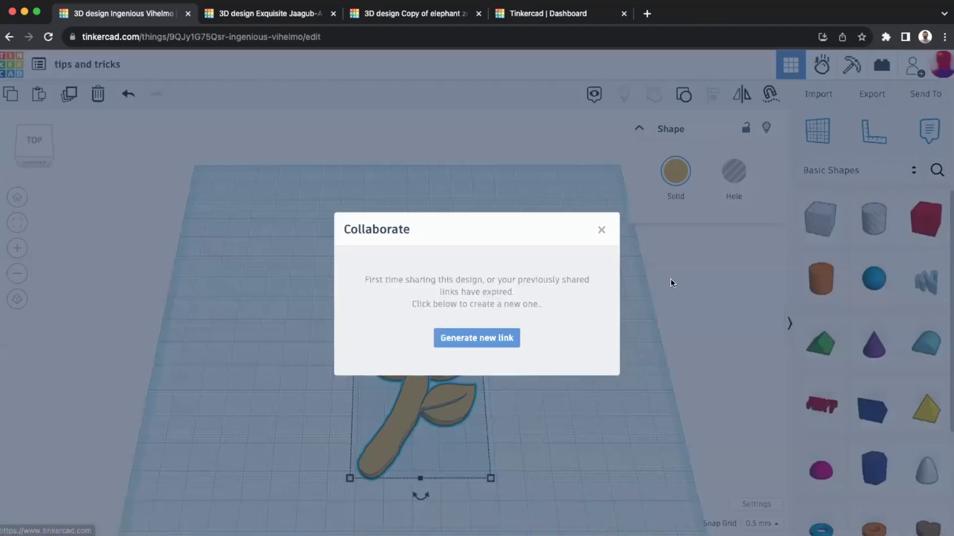
{"action": "left_click", "coordinate": [870, 523]}
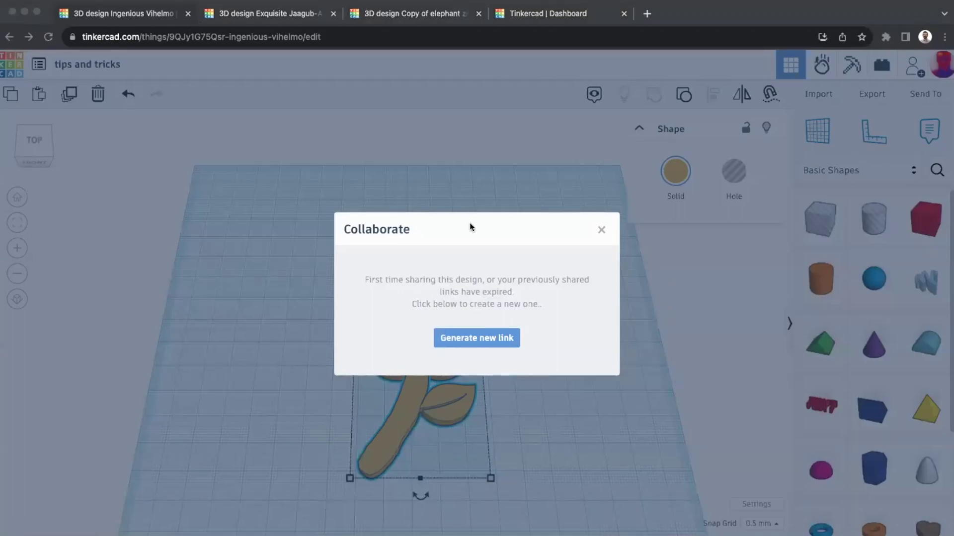
{"action": "left_click", "coordinate": [467, 192]}
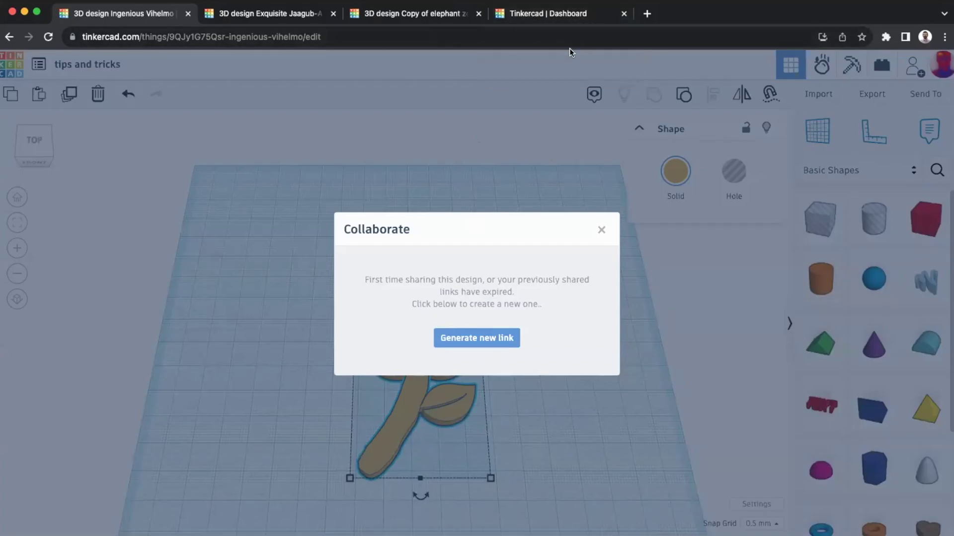
Step: Switch to the Tinkercad dashboard and open the Tips & Tricks section of the blog
{"action": "left_click", "coordinate": [552, 14]}
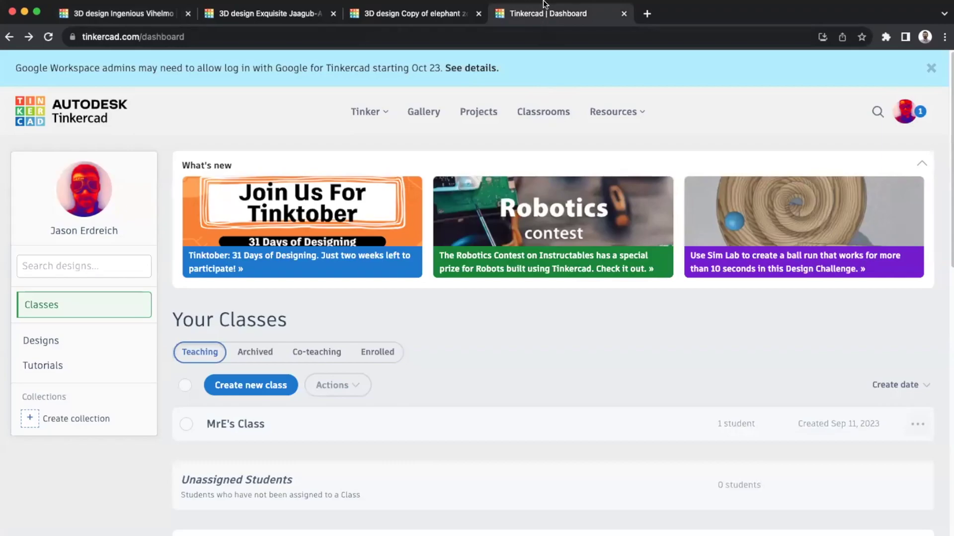
{"action": "left_click", "coordinate": [610, 110]}
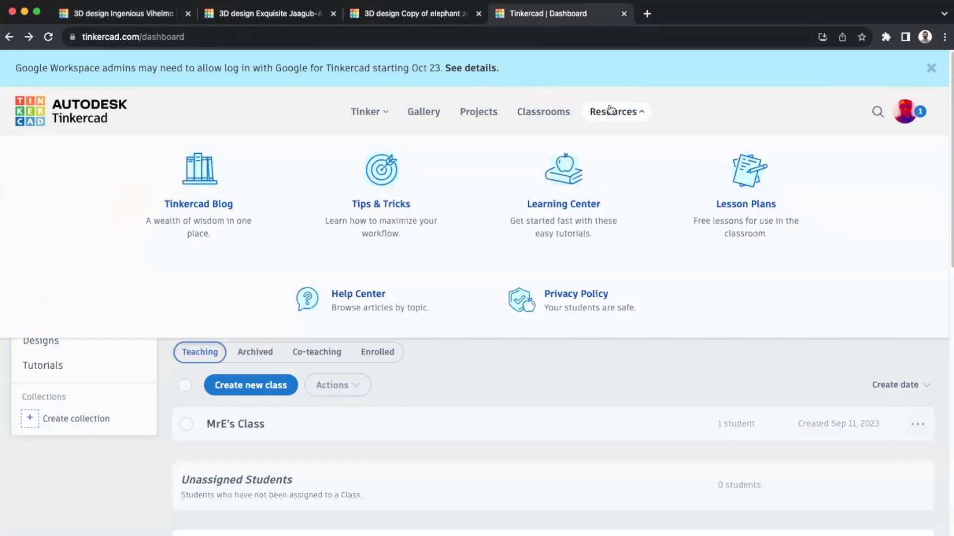
{"action": "left_click", "coordinate": [387, 188]}
Step: Look through the Tips & Tricks blog posts, return to the start of the page, and switch to the PowerPoint slide show
{"action": "scroll", "coordinate": [499, 189], "scroll_direction": "down", "scroll_amount": 2}
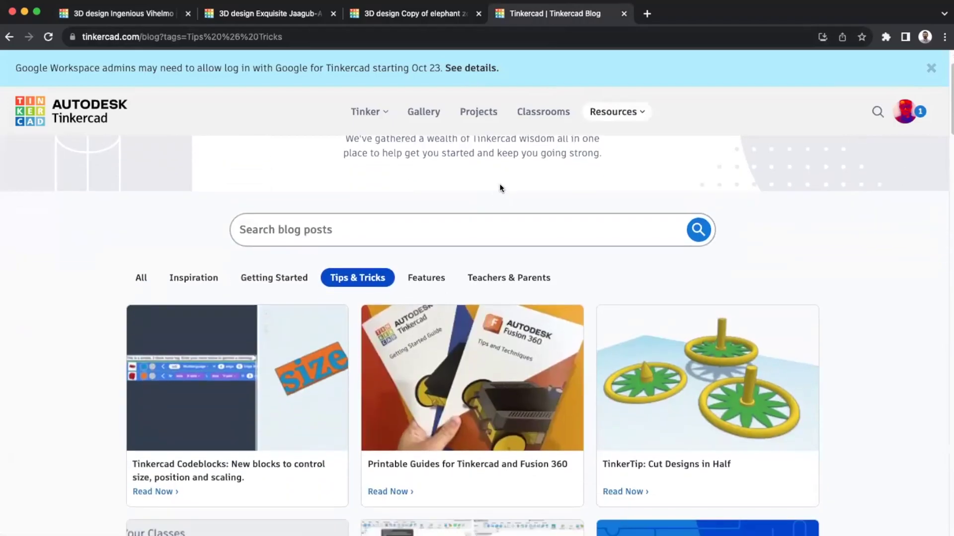
{"action": "scroll", "coordinate": [263, 274], "scroll_direction": "up", "scroll_amount": 2}
{"action": "scroll", "coordinate": [413, 258], "scroll_direction": "down", "scroll_amount": 4}
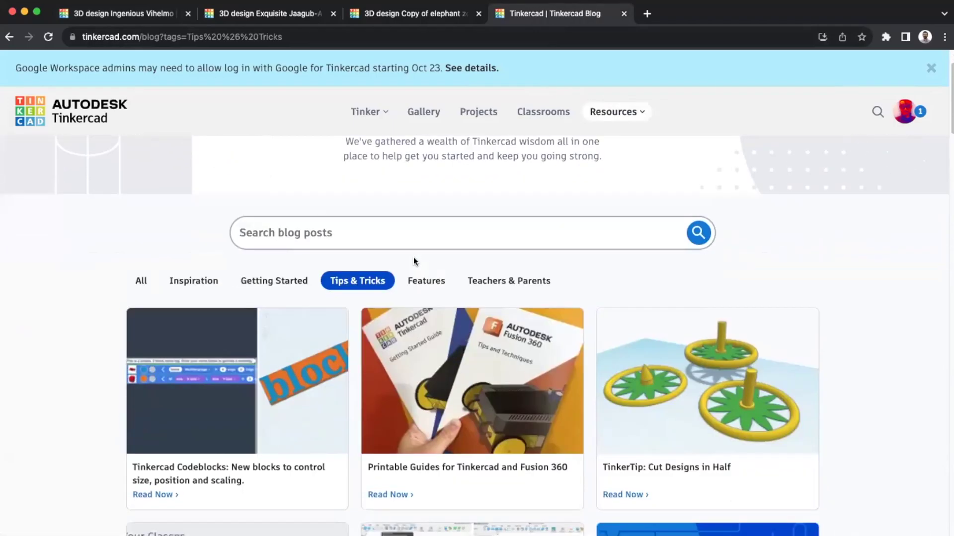
{"action": "scroll", "coordinate": [517, 284], "scroll_direction": "down", "scroll_amount": 6}
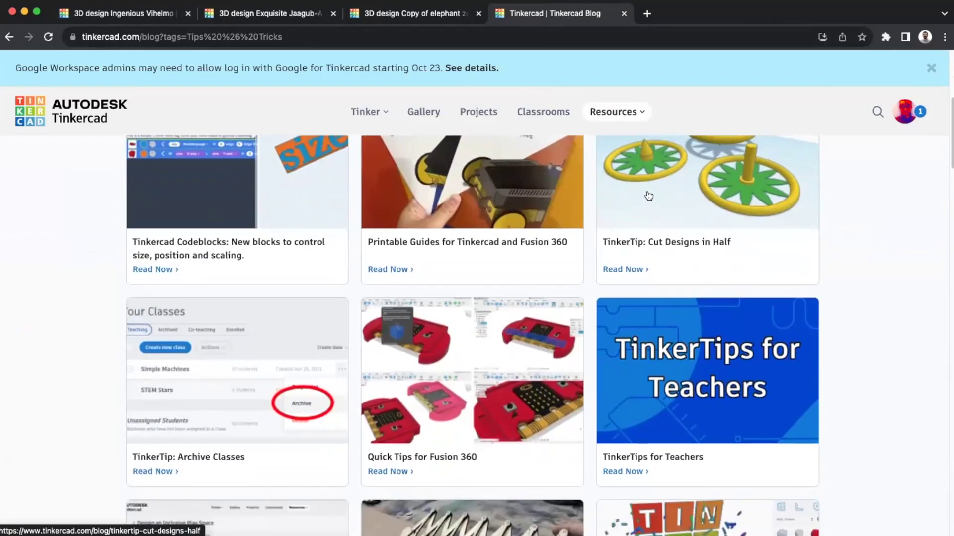
{"action": "scroll", "coordinate": [646, 208], "scroll_direction": "down", "scroll_amount": 2}
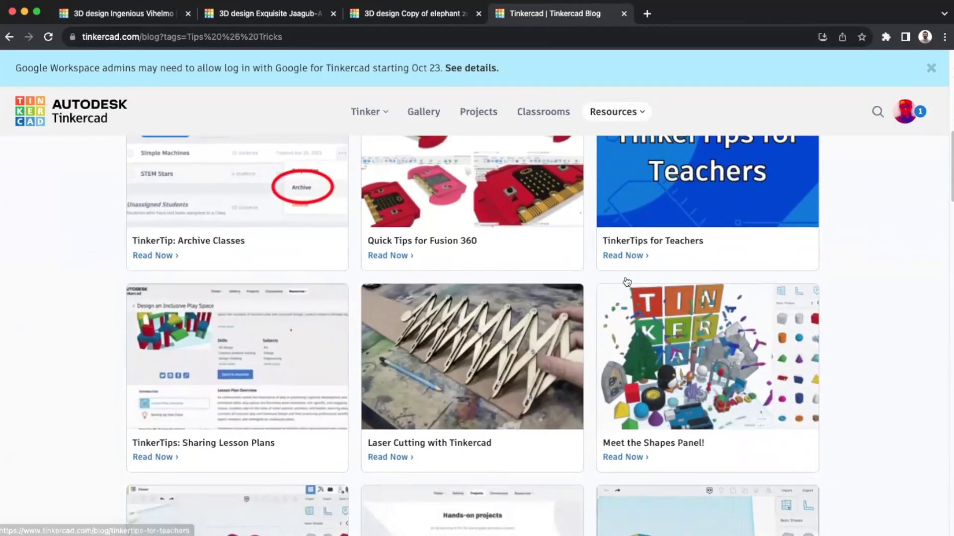
{"action": "scroll", "coordinate": [626, 278], "scroll_direction": "down", "scroll_amount": 4}
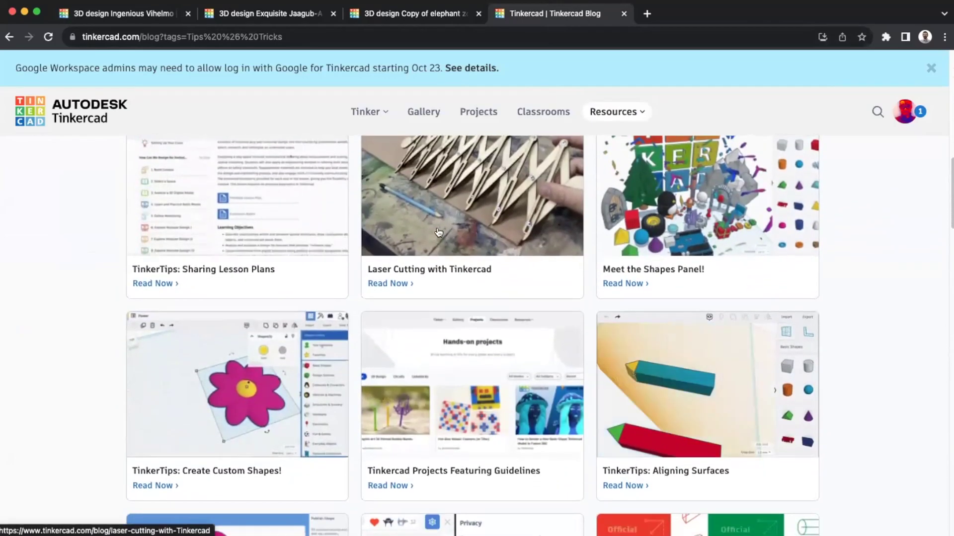
{"action": "scroll", "coordinate": [452, 225], "scroll_direction": "down", "scroll_amount": 4}
{"action": "scroll", "coordinate": [461, 217], "scroll_direction": "down", "scroll_amount": 5}
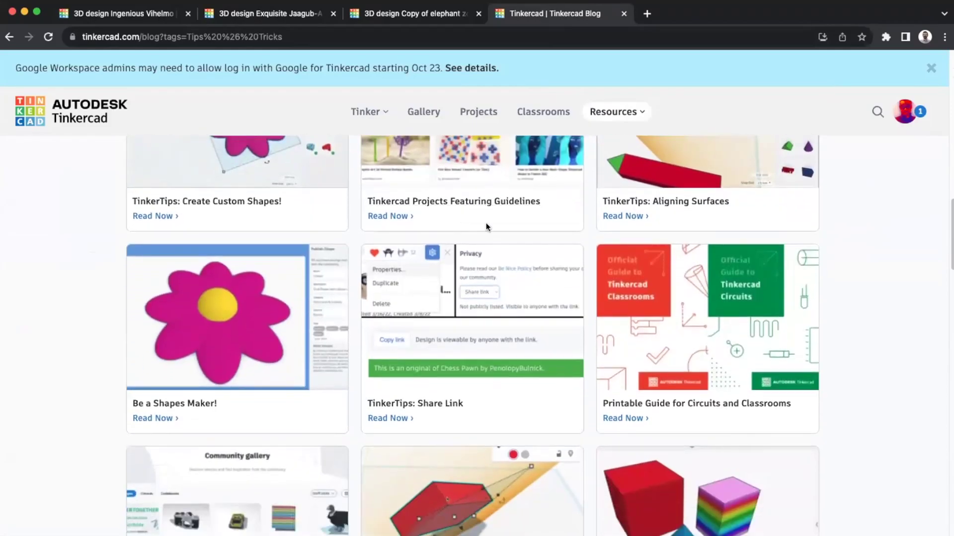
{"action": "scroll", "coordinate": [592, 241], "scroll_direction": "down", "scroll_amount": 7}
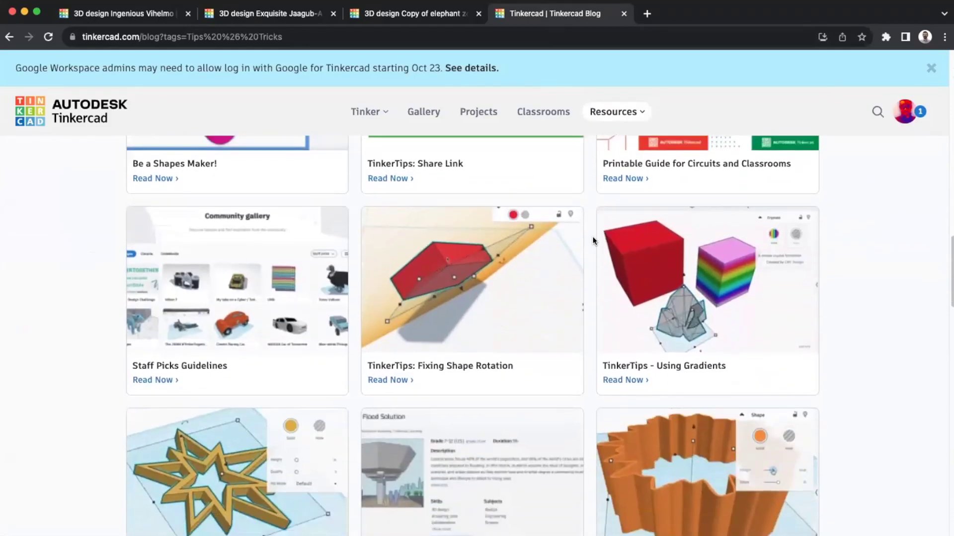
{"action": "scroll", "coordinate": [593, 241], "scroll_direction": "down", "scroll_amount": 6}
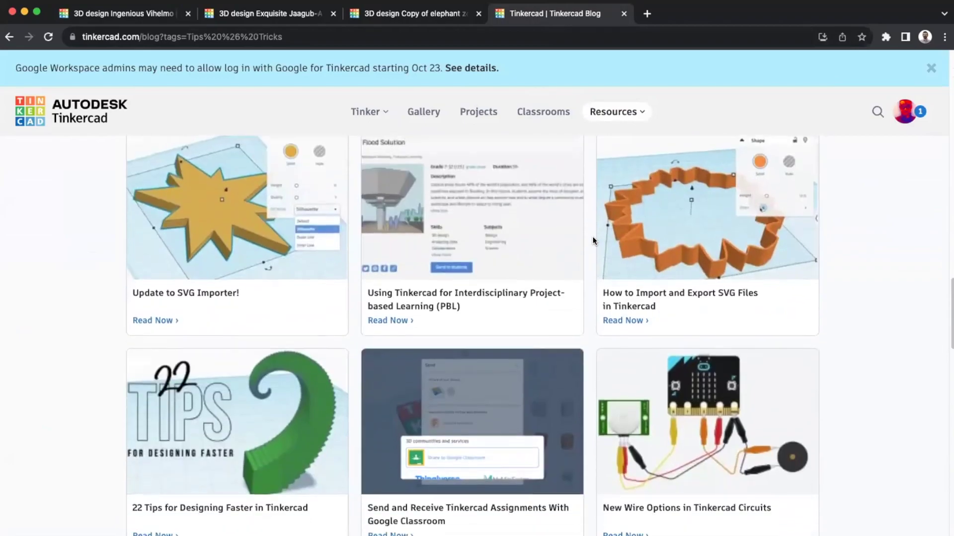
{"action": "scroll", "coordinate": [592, 241], "scroll_direction": "up", "scroll_amount": 20}
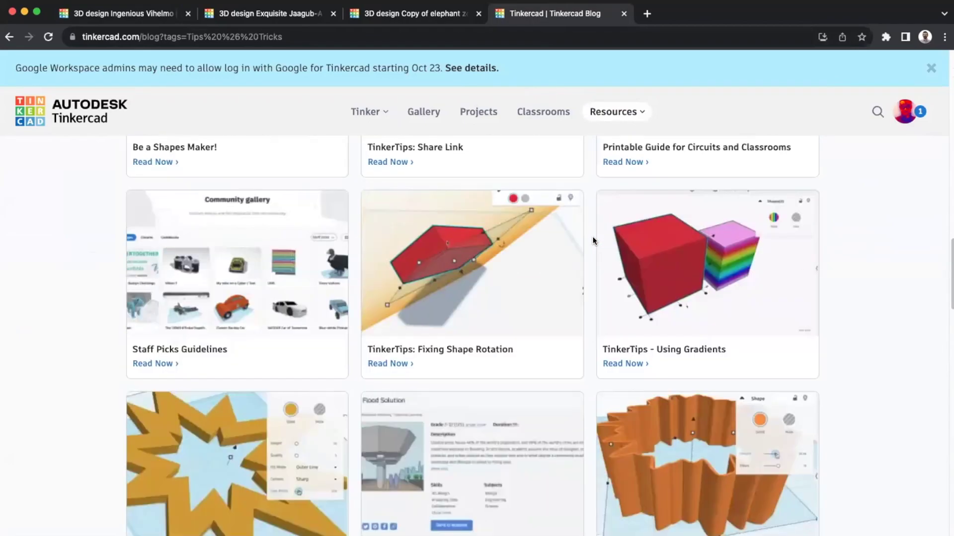
{"action": "scroll", "coordinate": [592, 241], "scroll_direction": "up", "scroll_amount": 10}
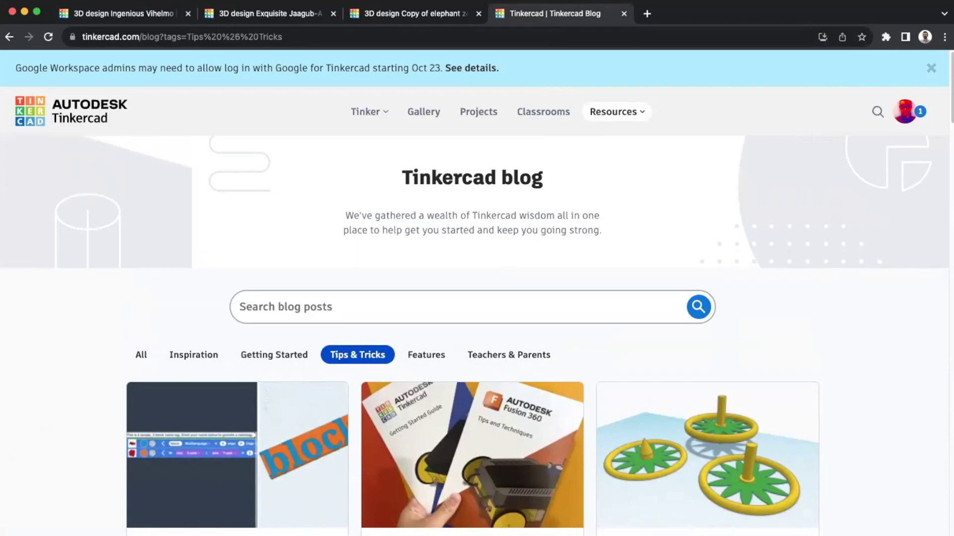
{"action": "key", "text": "super+Tab"}
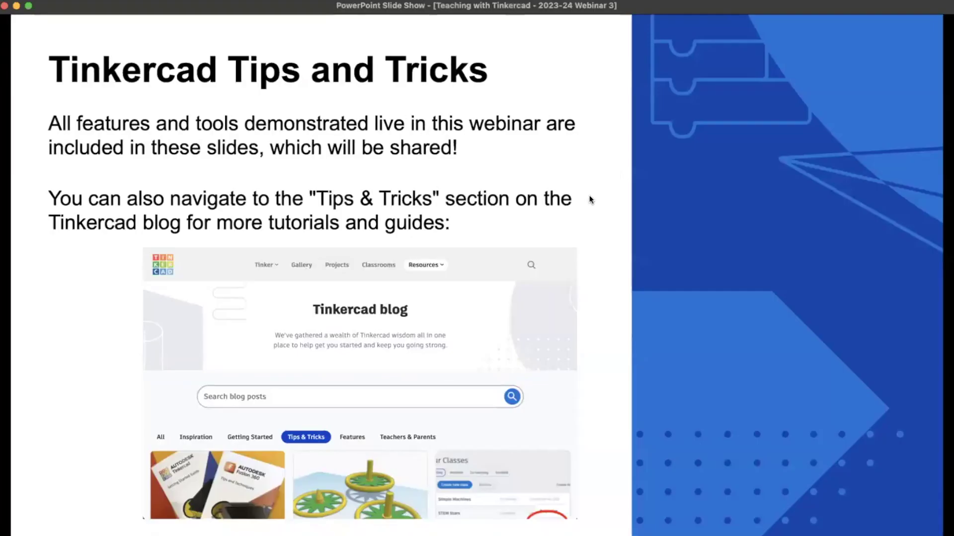